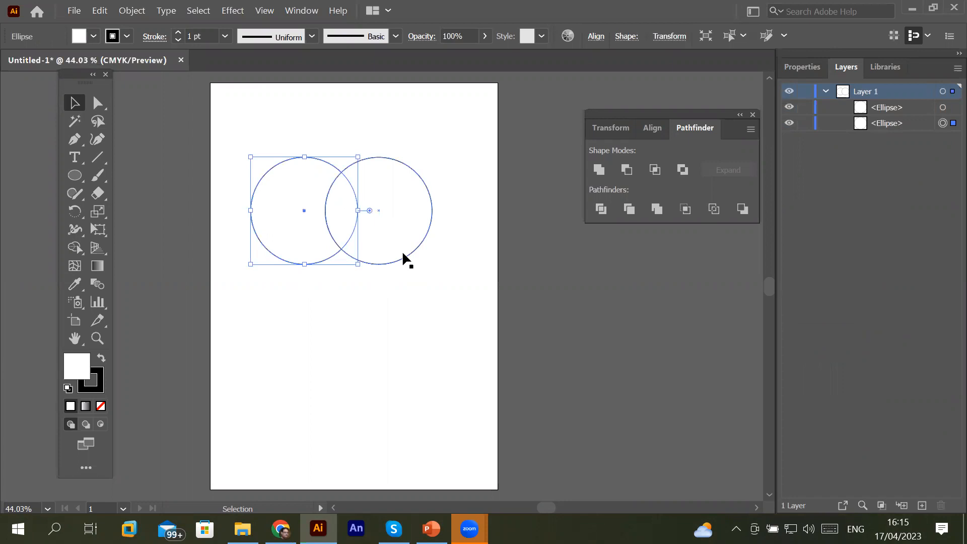
# - Fill the left circle with yellow and the right circle with dark blue
pyautogui.click(93, 37)
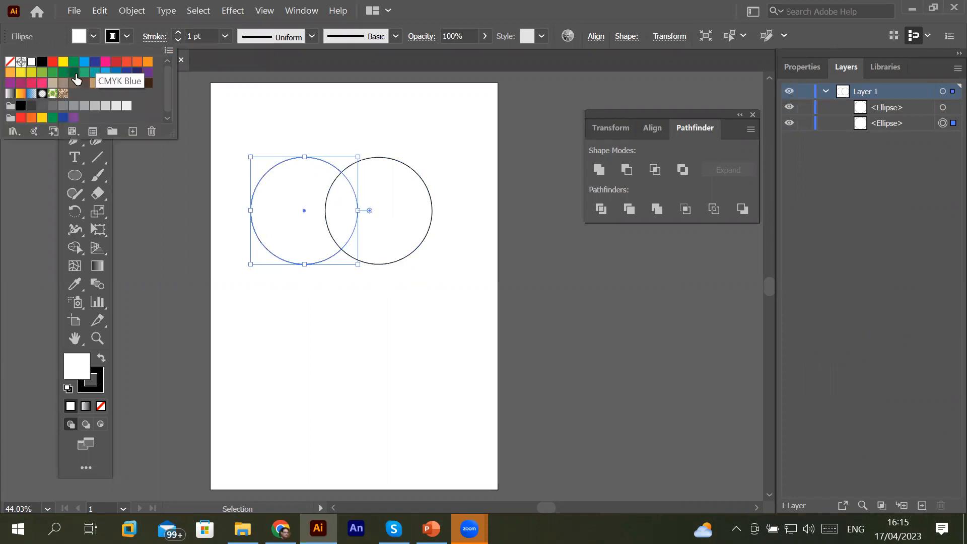
pyautogui.click(63, 63)
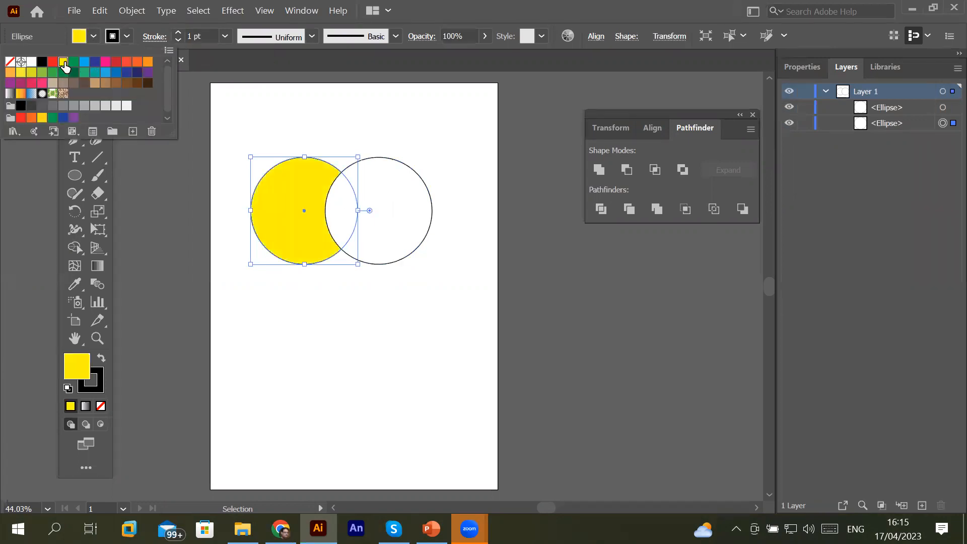
pyautogui.click(400, 177)
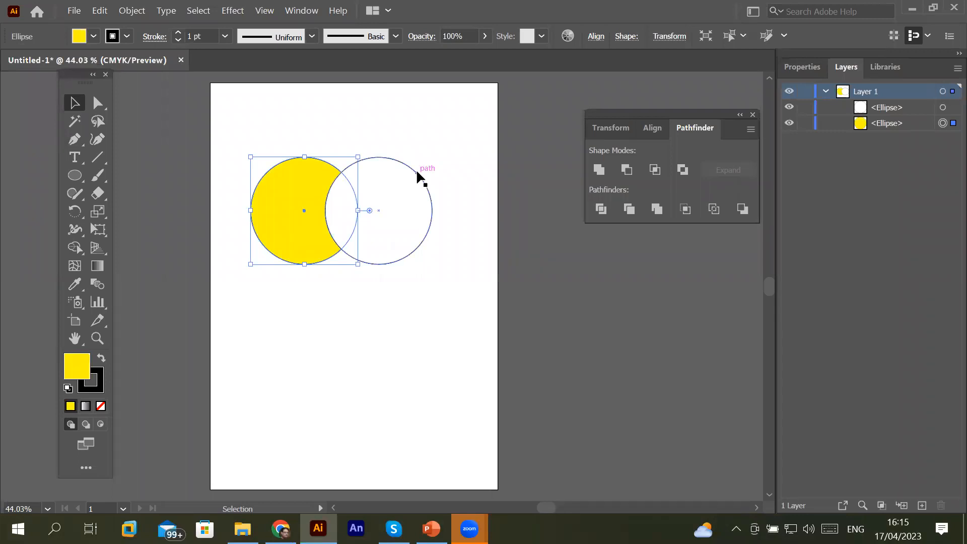
pyautogui.click(417, 172)
pyautogui.click(94, 36)
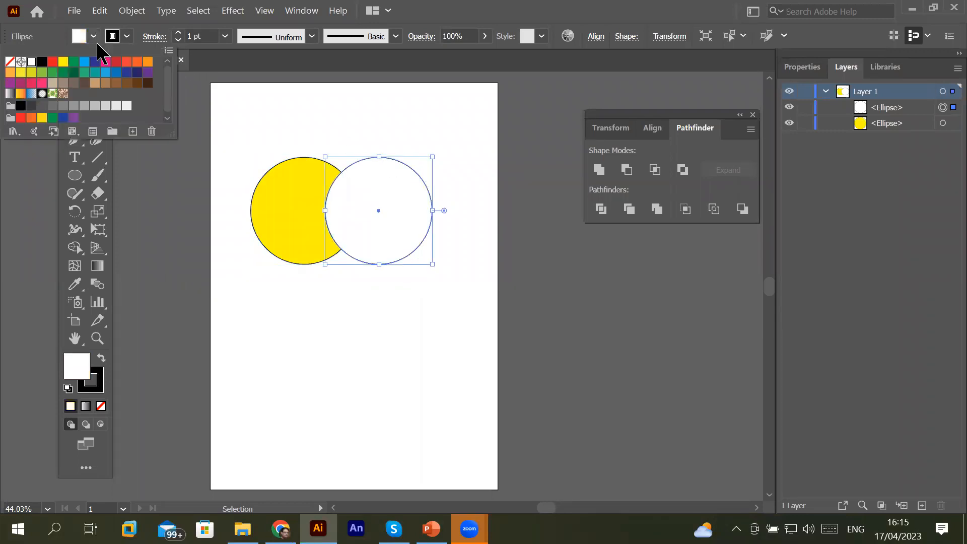
pyautogui.click(95, 61)
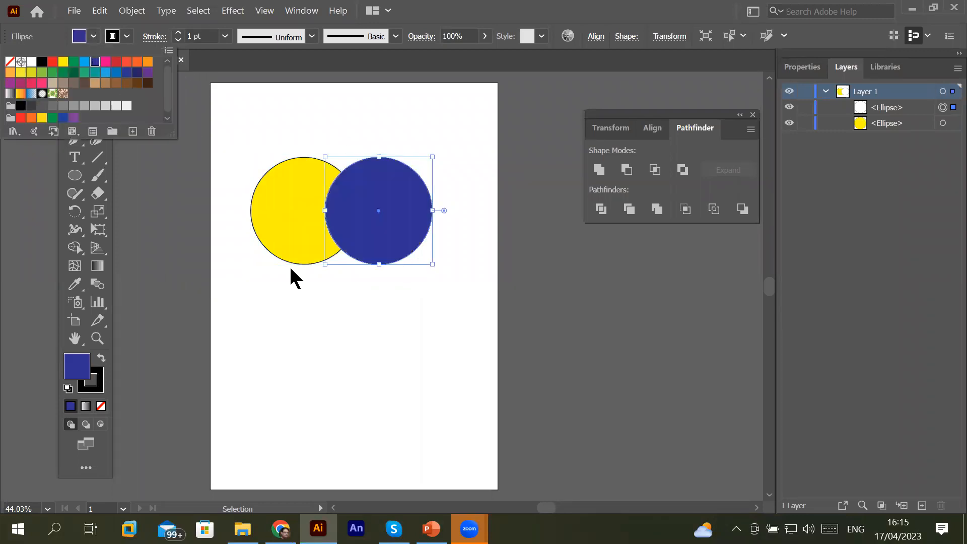
pyautogui.click(308, 307)
# - Try uniting the yellow and blue circles into one shape with Pathfinder while the blue circle is in front, undoing each attempt
pyautogui.click(266, 180)
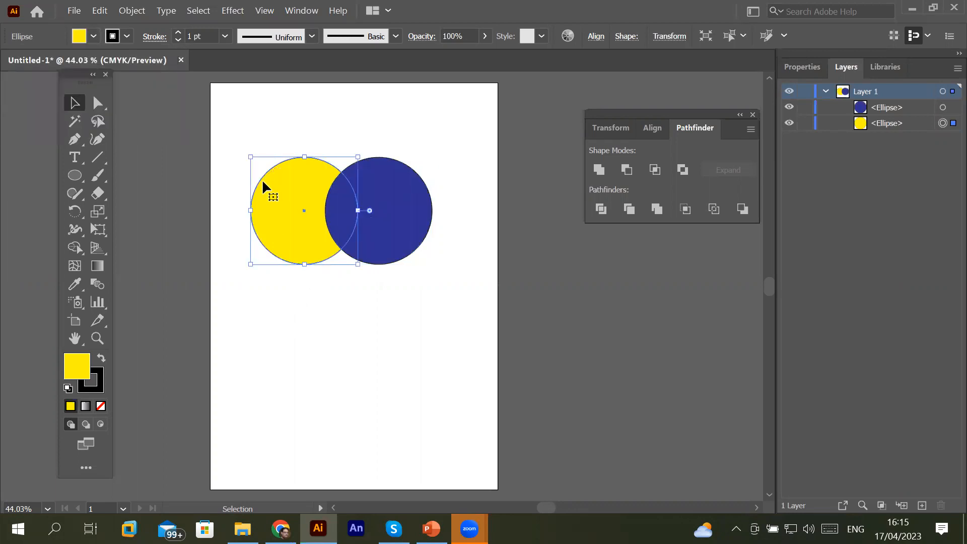
pyautogui.keyDown('shift'); pyautogui.click(398, 186); pyautogui.keyUp('shift')
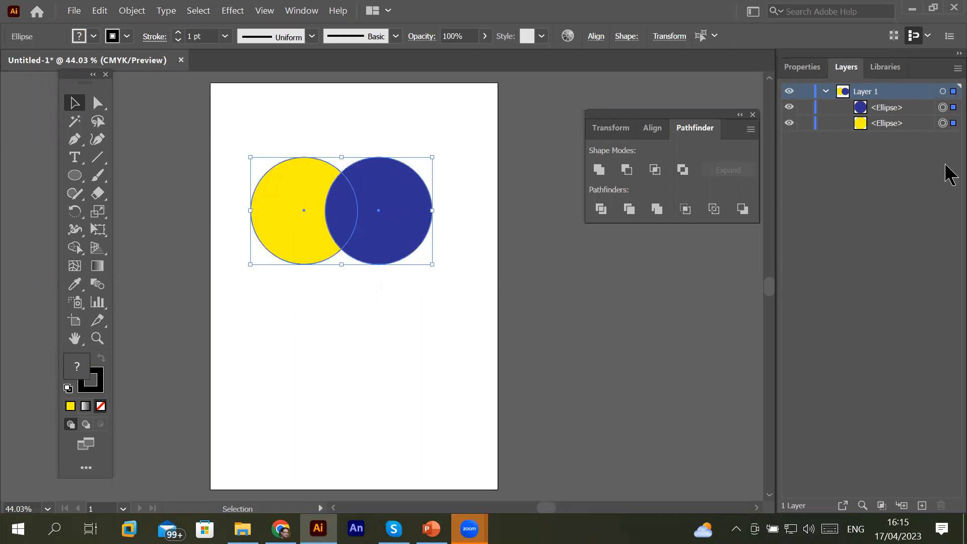
pyautogui.click(598, 171)
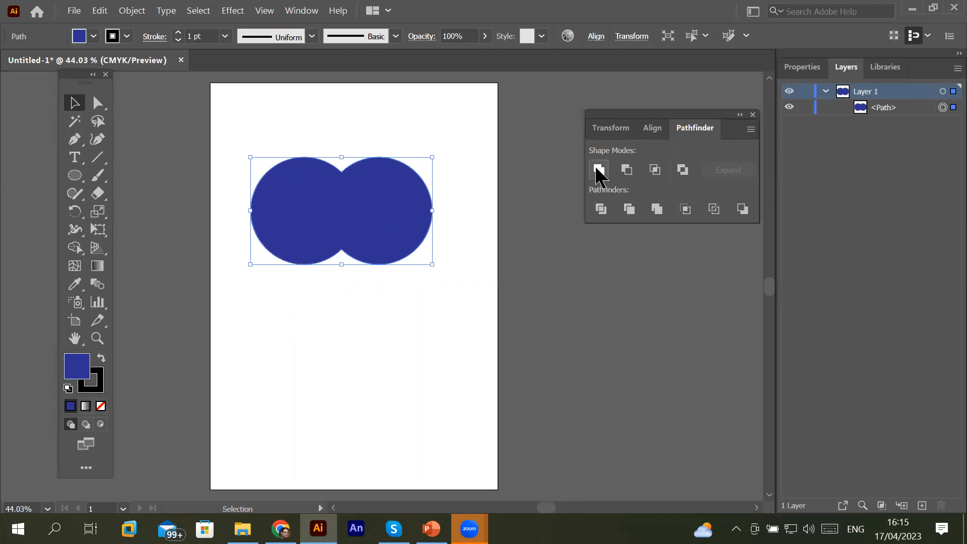
pyautogui.hotkey('ctrl', 'z')
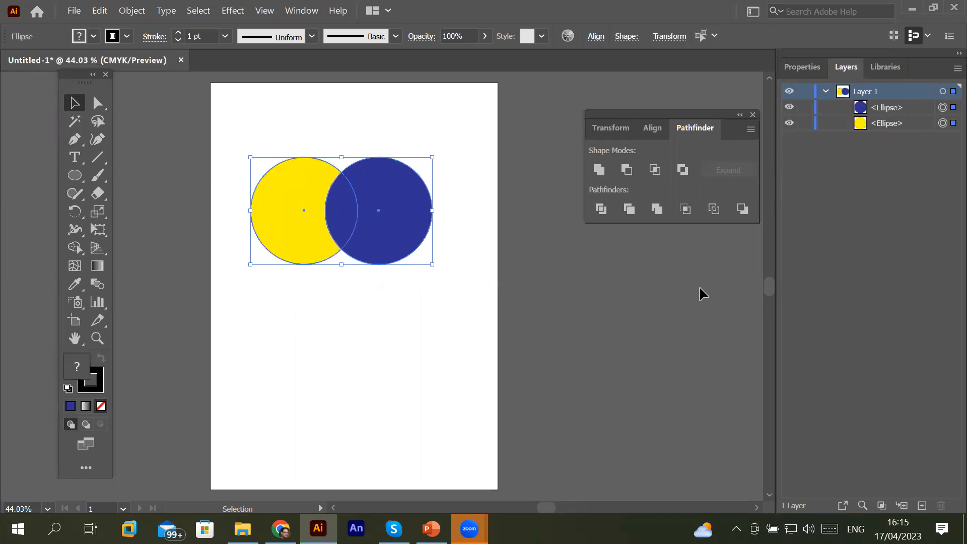
pyautogui.click(410, 310)
pyautogui.click(411, 241)
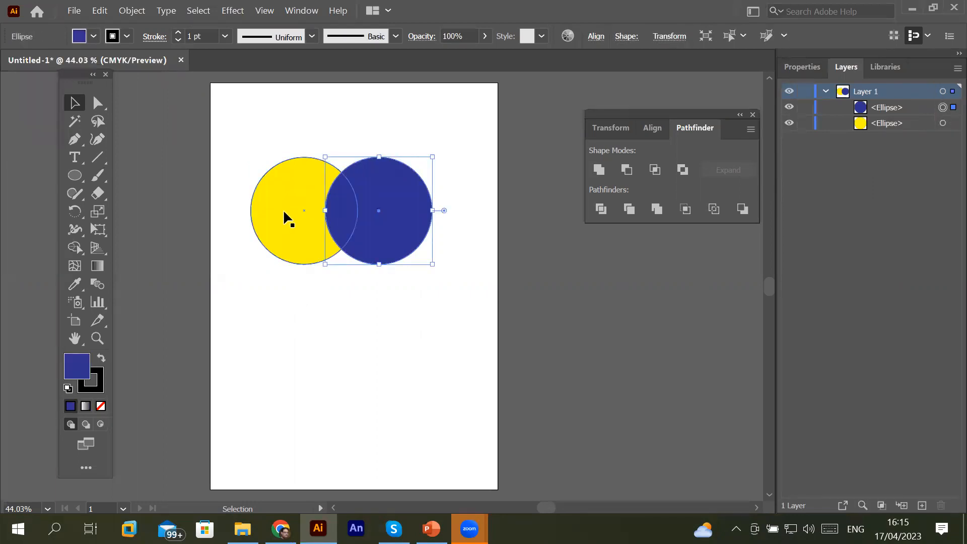
pyautogui.keyDown('shift'); pyautogui.click(274, 208); pyautogui.keyUp('shift')
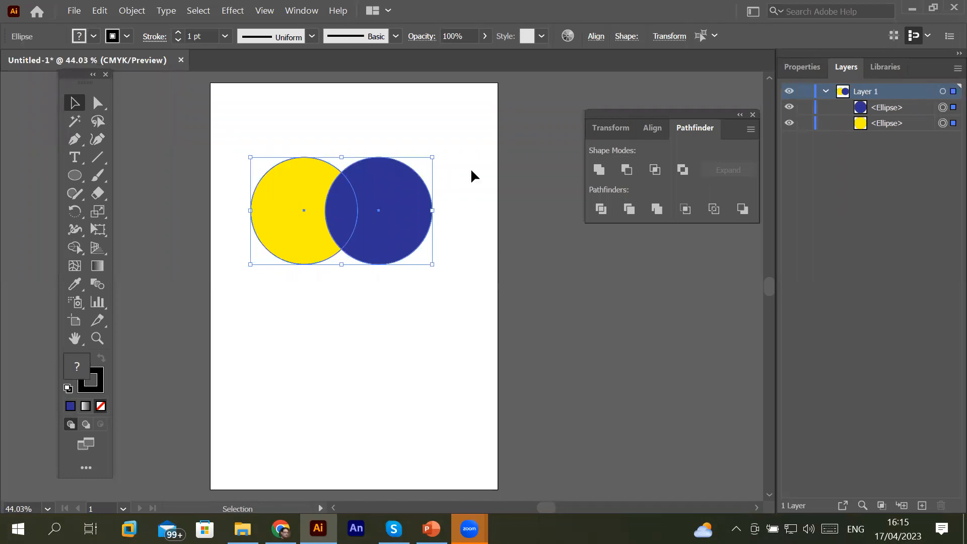
pyautogui.click(597, 170)
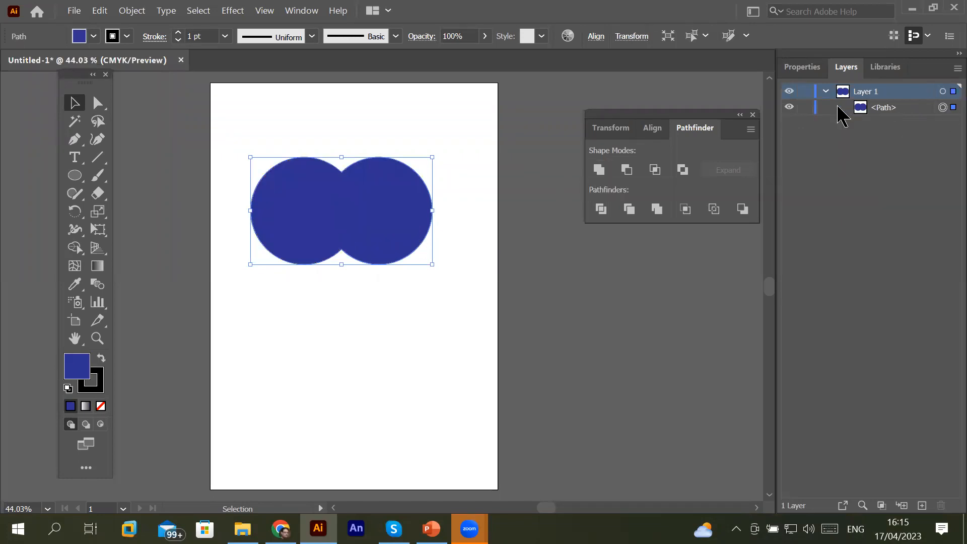
pyautogui.hotkey('ctrl', 'z')
# - Move the blue circle below the yellow circle in the layer stacking order
pyautogui.click(880, 107)
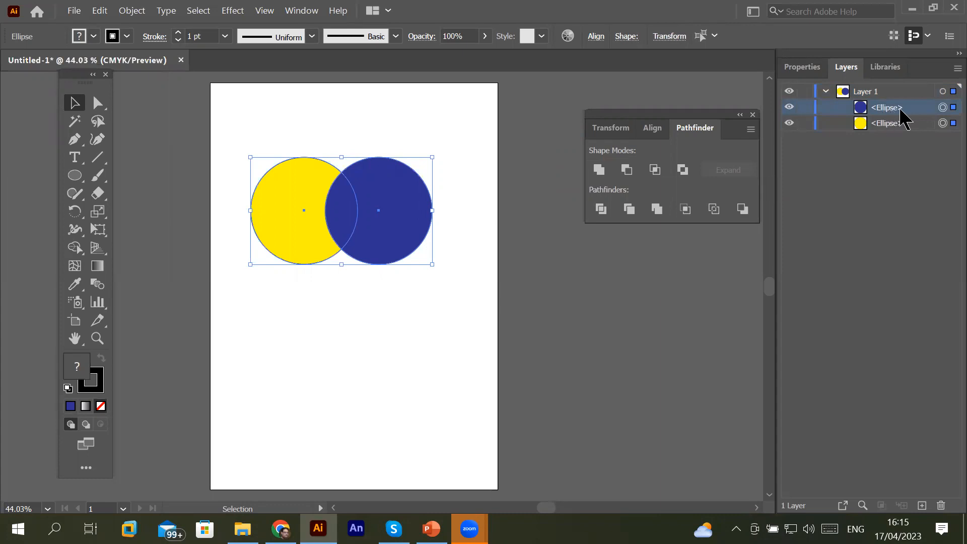
pyautogui.click(895, 169)
pyautogui.moveTo(901, 112); pyautogui.dragTo(896, 137)
pyautogui.click(432, 297)
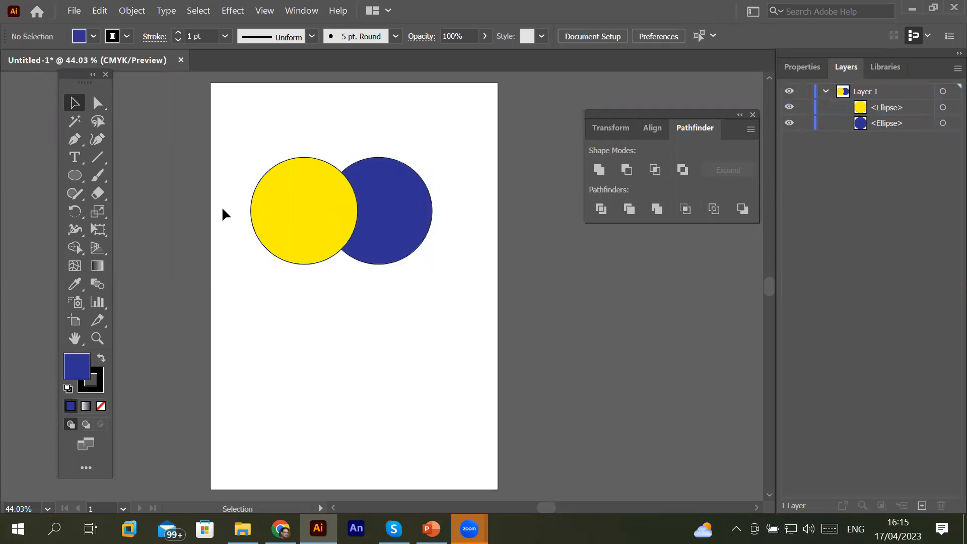
# - Try uniting both circles with the yellow one in front, and undo the unite
pyautogui.moveTo(227, 110); pyautogui.dragTo(474, 305)
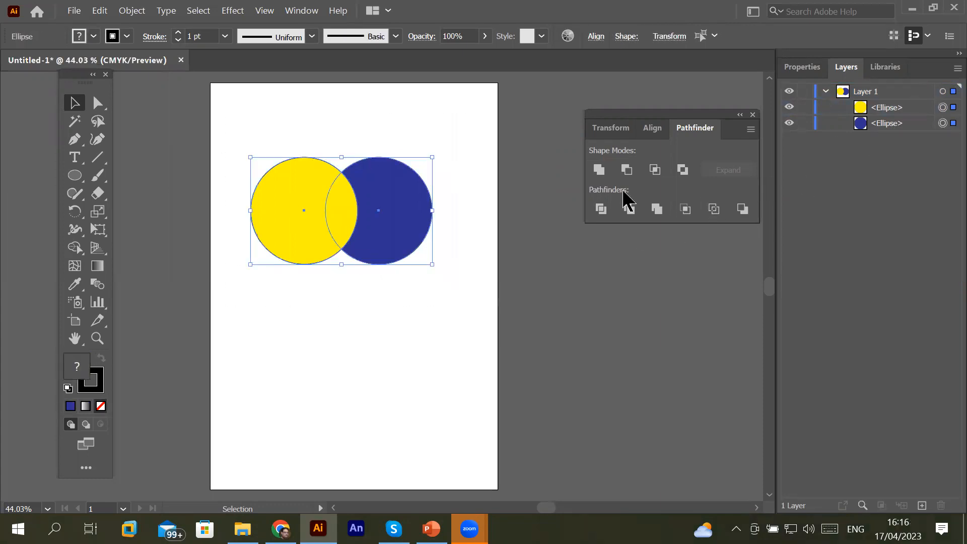
pyautogui.click(605, 172)
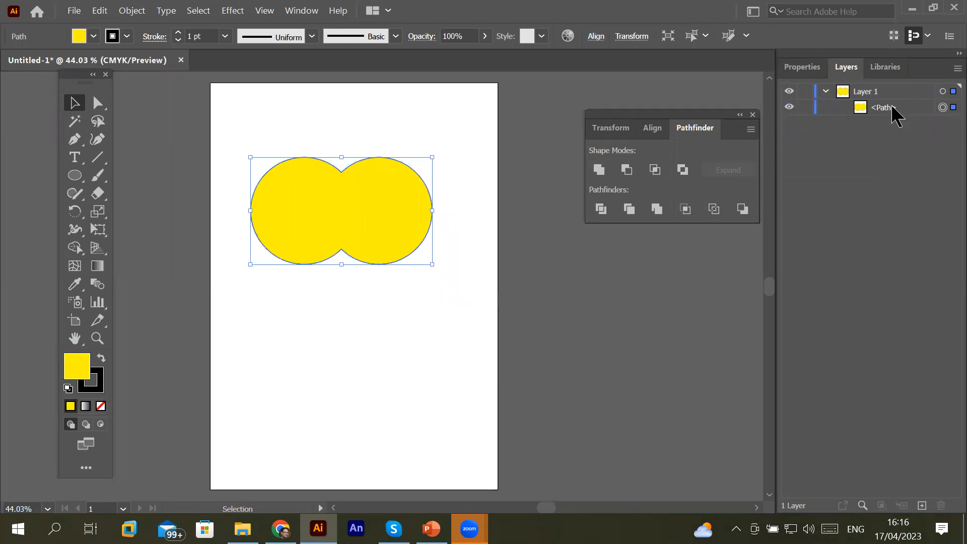
pyautogui.hotkey('ctrl', 'z')
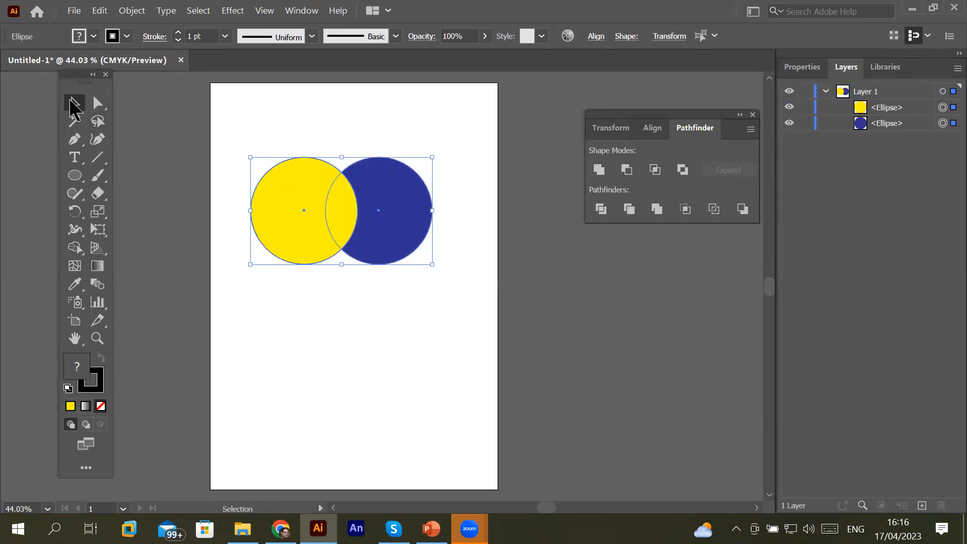
# - Move both circles together slightly down and to the left on the artboard
pyautogui.moveTo(403, 214); pyautogui.dragTo(388, 256)
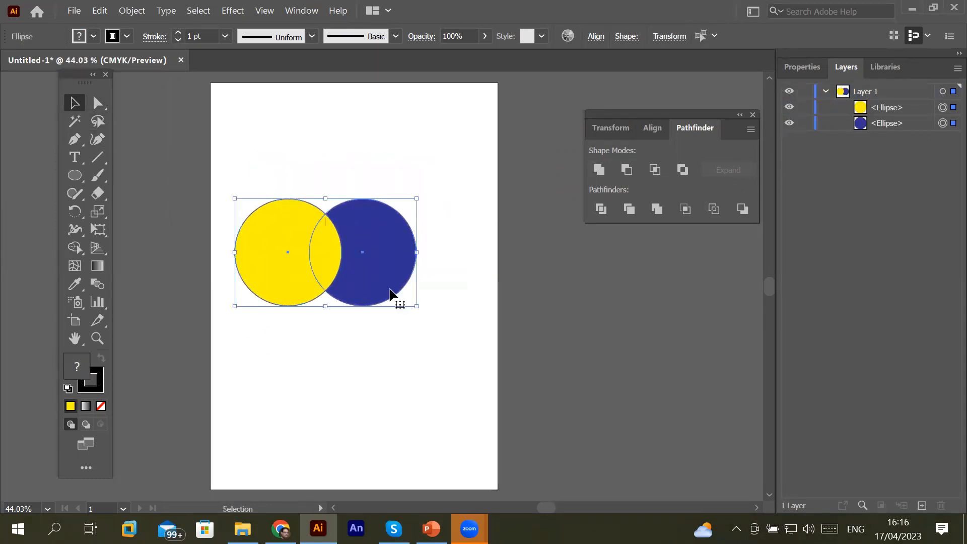
pyautogui.click(362, 342)
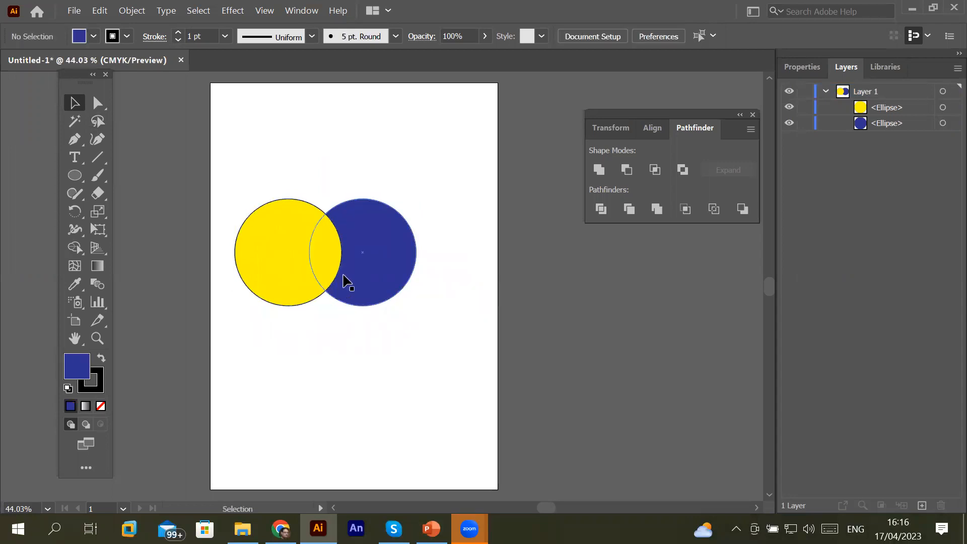
# - Shrink the yellow circle into a smaller ellipse and duplicate it to form ten overlapping petals around the blue circle
pyautogui.click(272, 250)
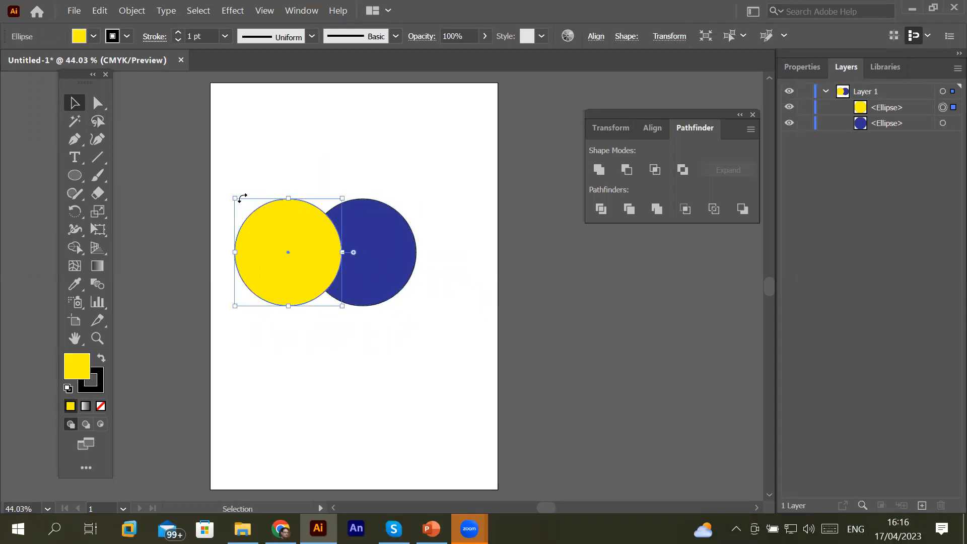
pyautogui.moveTo(235, 198); pyautogui.dragTo(287, 242)
pyautogui.moveTo(322, 270)
pyautogui.mouseDown()
pyautogui.moveTo(314, 231)
pyautogui.moveTo(351, 190)
pyautogui.moveTo(392, 192)
pyautogui.moveTo(427, 233)
pyautogui.moveTo(430, 274)
pyautogui.moveTo(407, 297)
pyautogui.mouseUp()
pyautogui.moveTo(407, 297); pyautogui.dragTo(317, 295)
# - Try uniting all the petals and the blue circle into one shape, undo it and deselect everything
pyautogui.moveTo(251, 113); pyautogui.dragTo(463, 396)
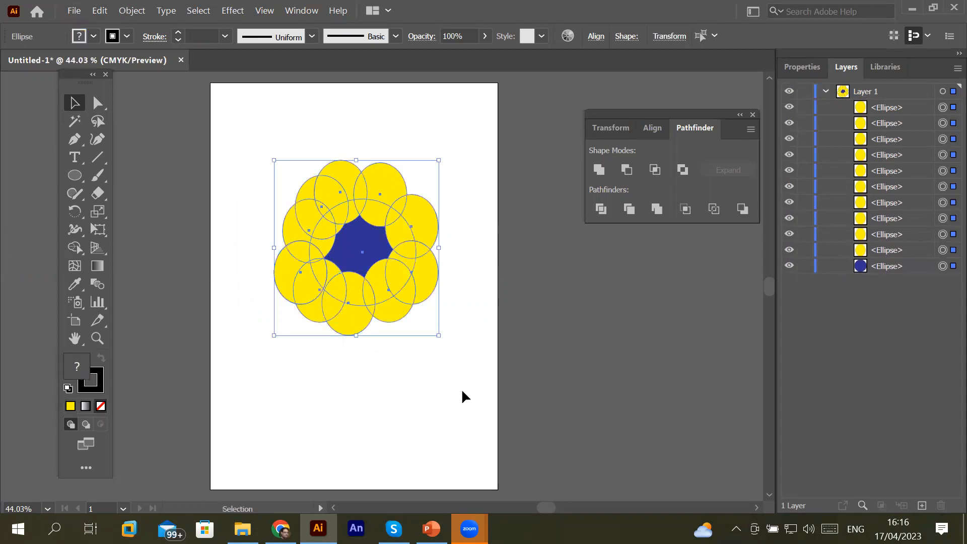
pyautogui.click(602, 172)
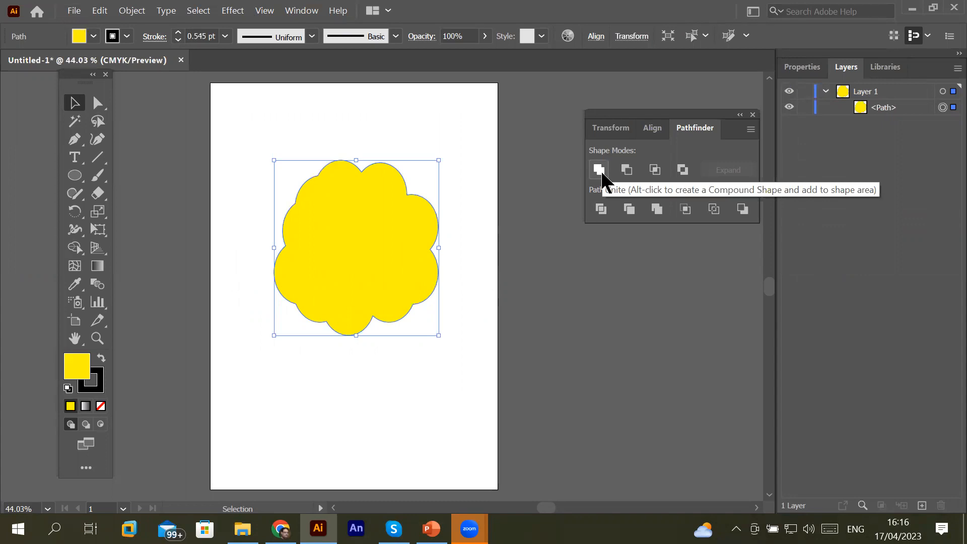
pyautogui.hotkey('ctrl', 'z')
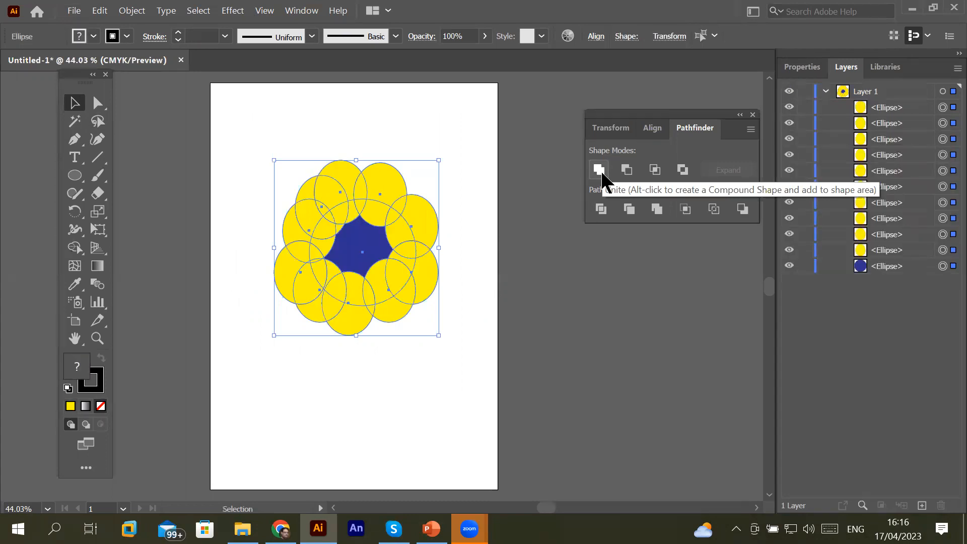
pyautogui.click(427, 385)
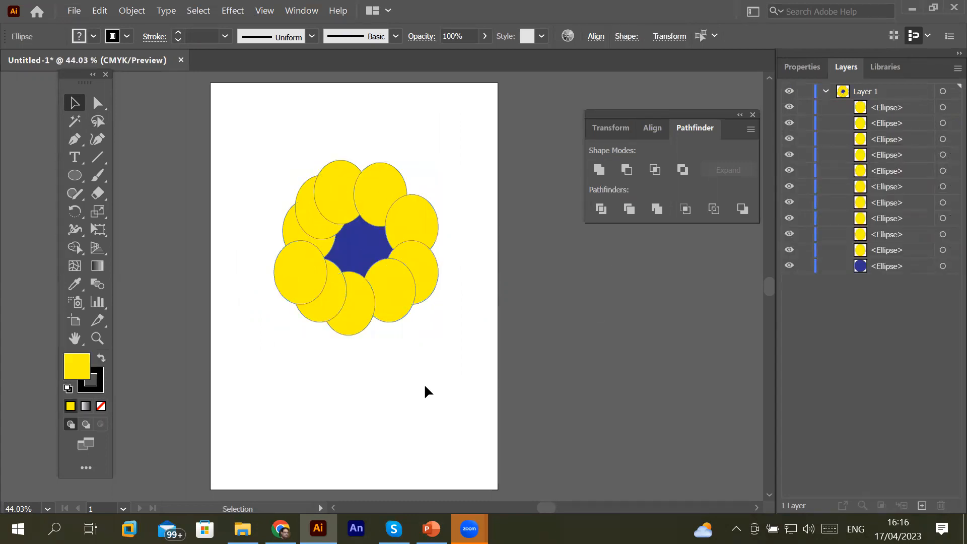
# - Bring the blue circle to the top of the layer order, in front of all the yellow petals
pyautogui.click(891, 110)
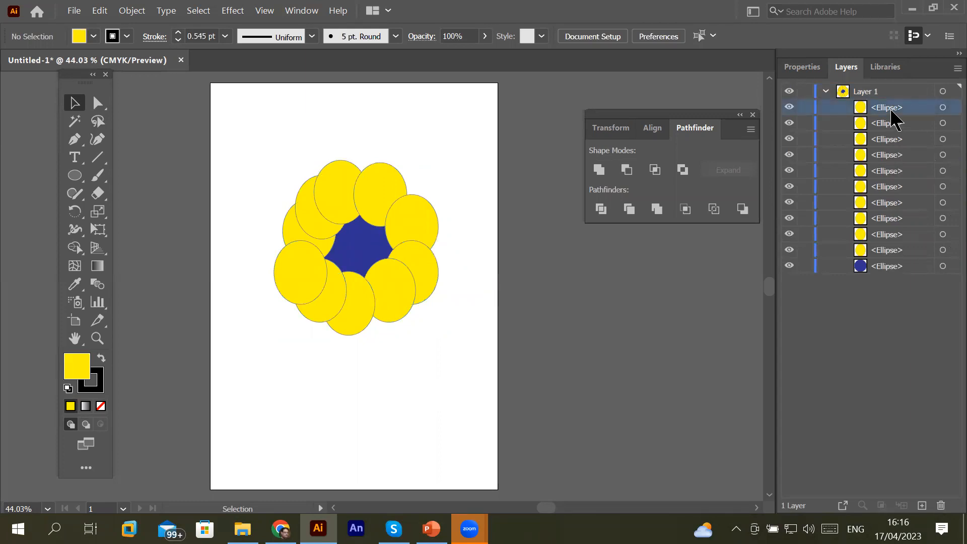
pyautogui.click(888, 270)
pyautogui.moveTo(887, 272); pyautogui.dragTo(882, 107)
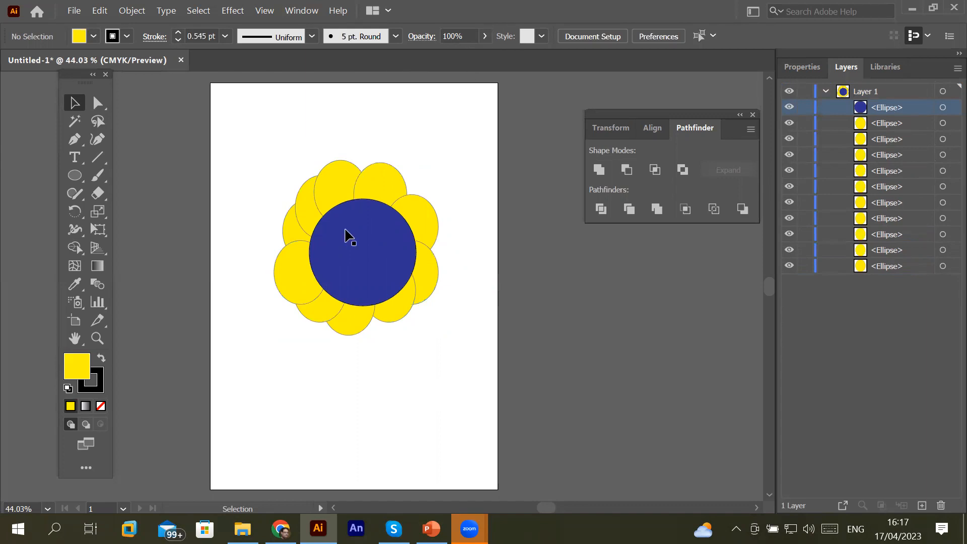
# - Give the blue centre circle a 5 pt stroke in magenta pink
pyautogui.click(354, 242)
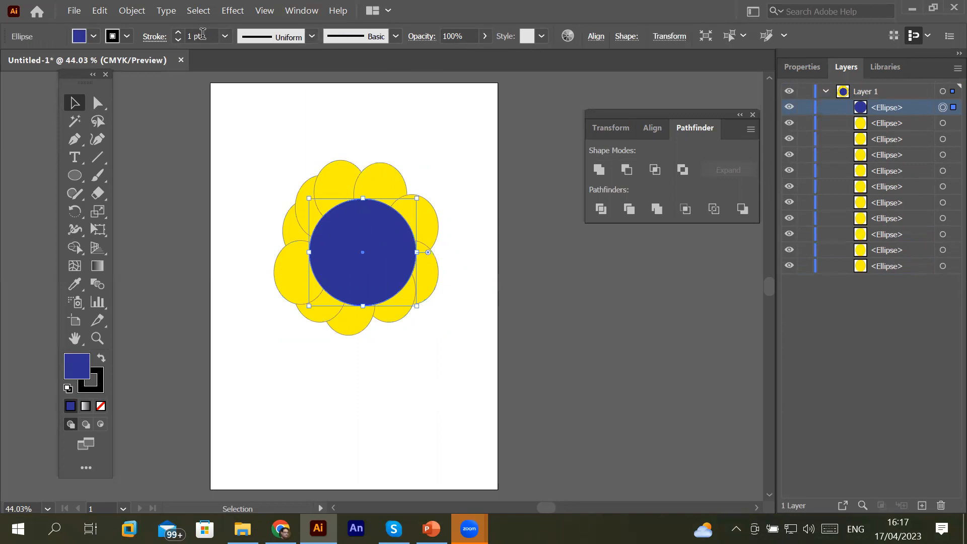
pyautogui.click(178, 33)
pyautogui.click(177, 32)
pyautogui.click(178, 32)
pyautogui.click(178, 33)
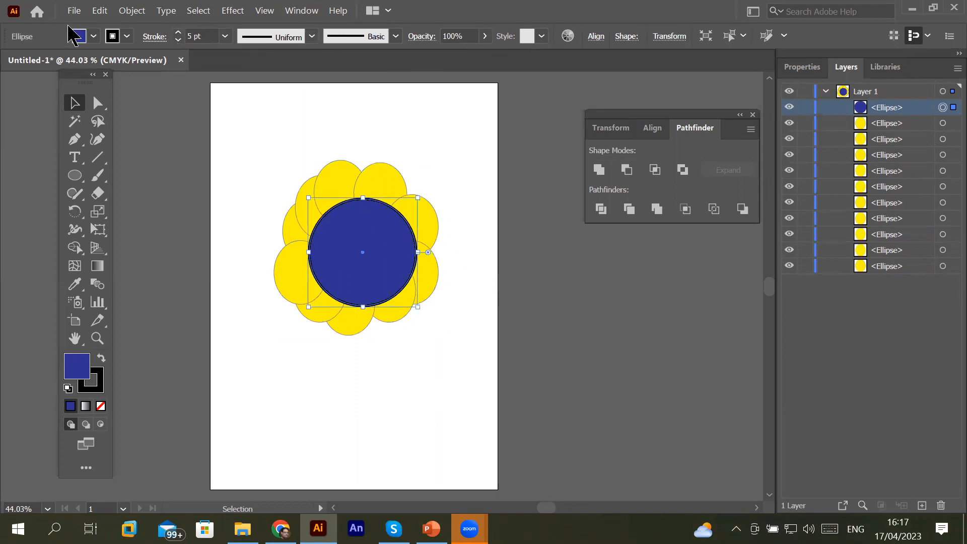
pyautogui.click(127, 36)
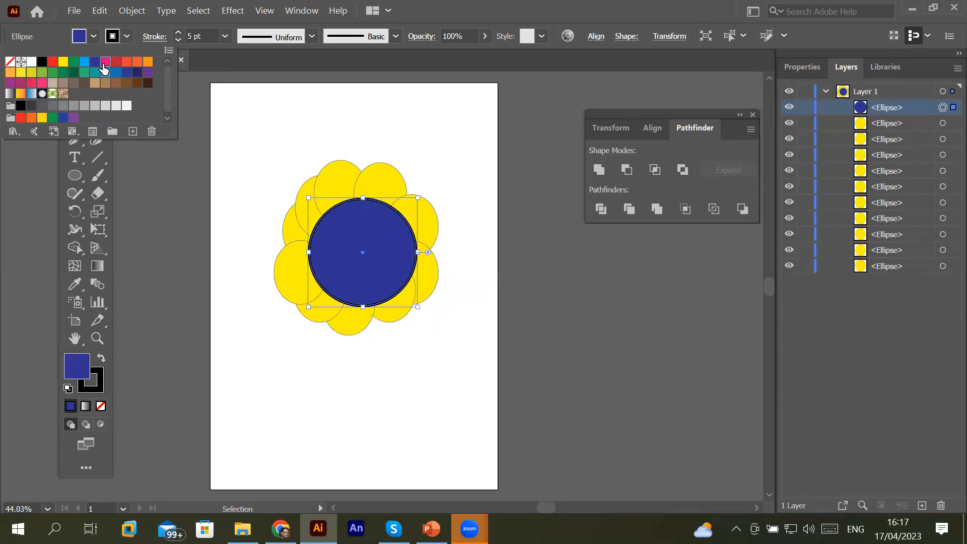
pyautogui.click(105, 62)
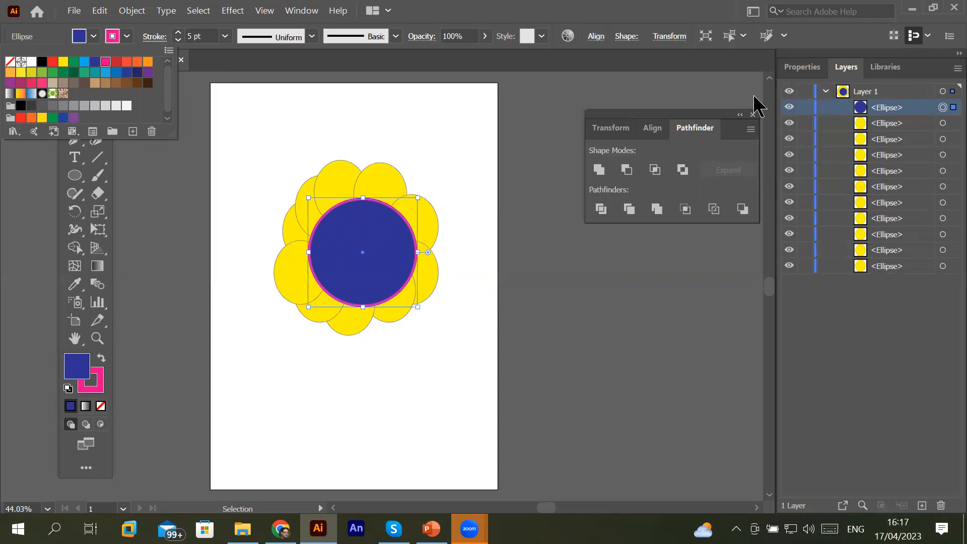
# - Turn the blue circle's stroke into a dashed line with 12 pt dashes and inspect it up close
pyautogui.click(789, 70)
pyautogui.click(796, 71)
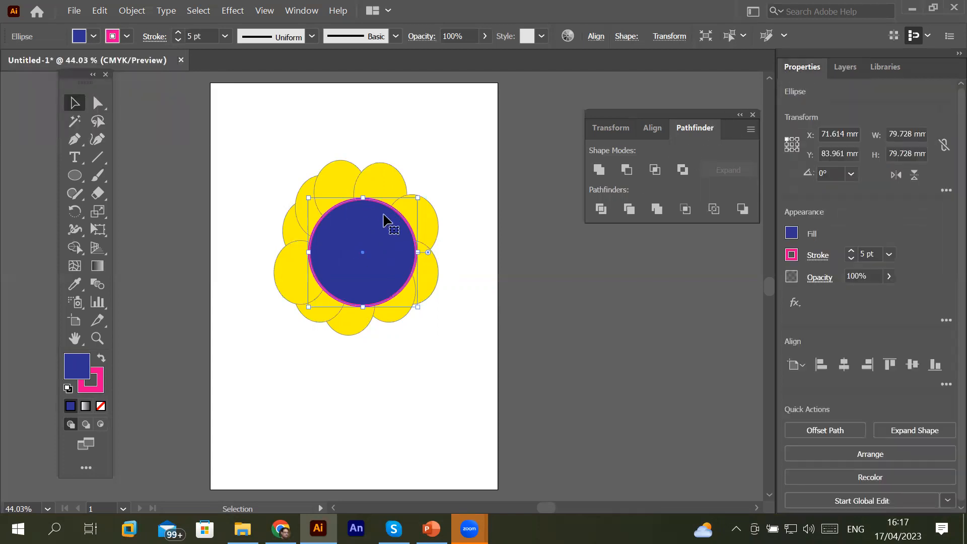
pyautogui.click(818, 257)
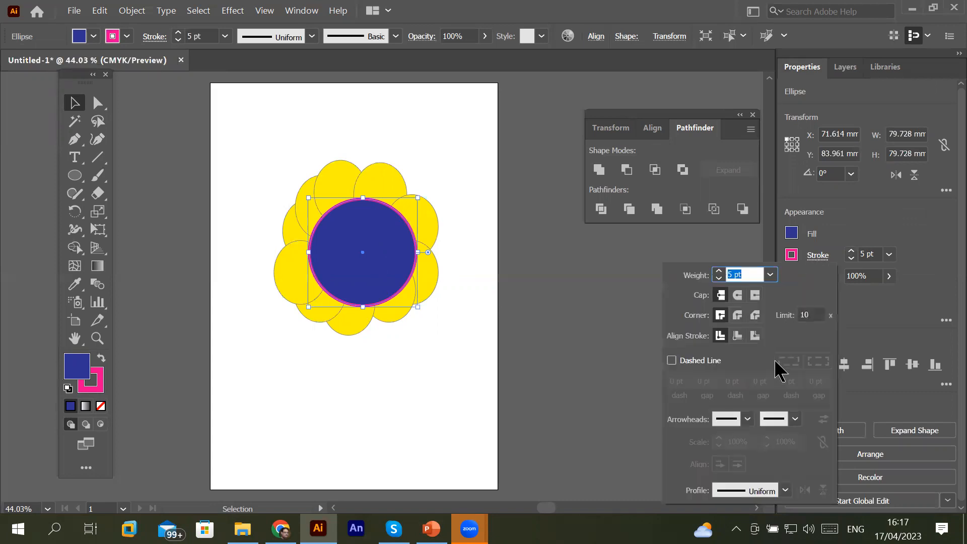
pyautogui.click(672, 360)
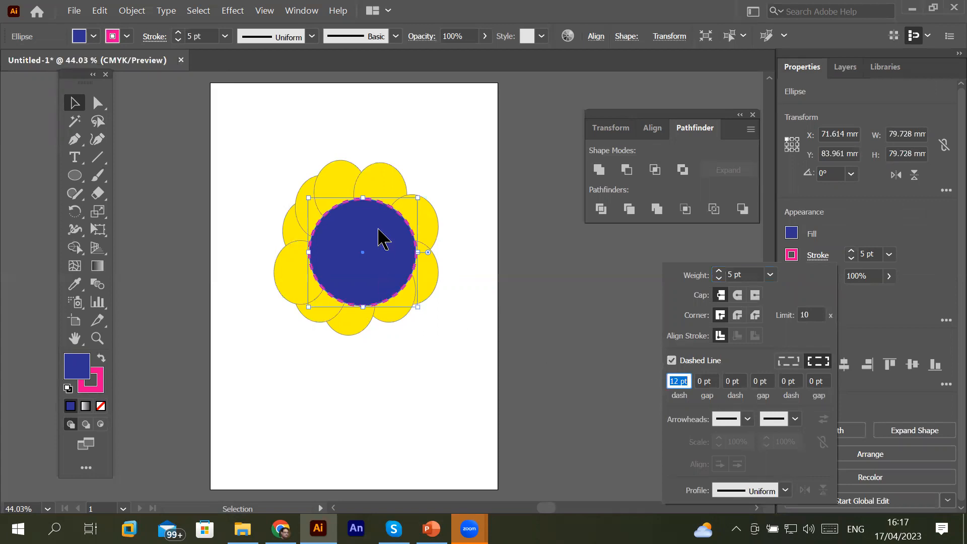
pyautogui.click(449, 254)
pyautogui.scroll(4, 418, 220)
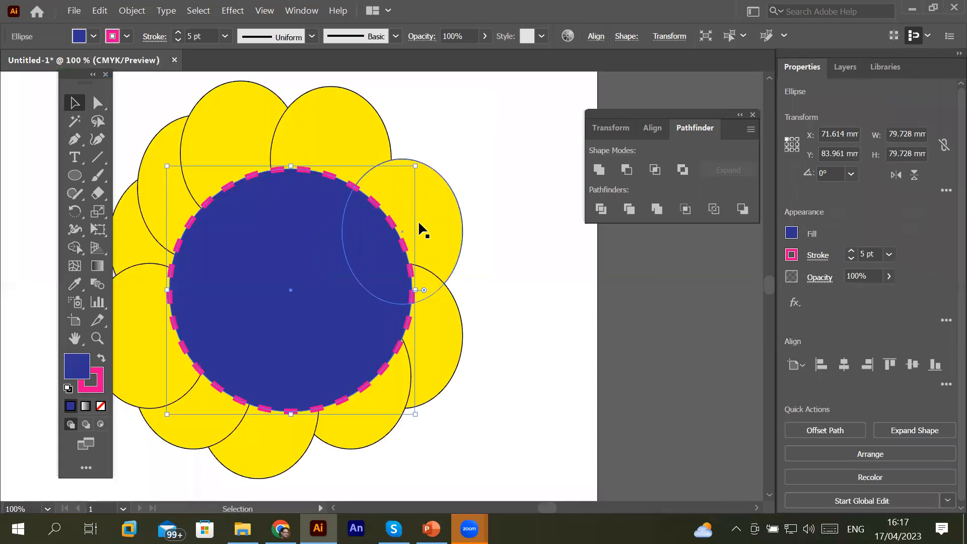
pyautogui.scroll(-2, 419, 220)
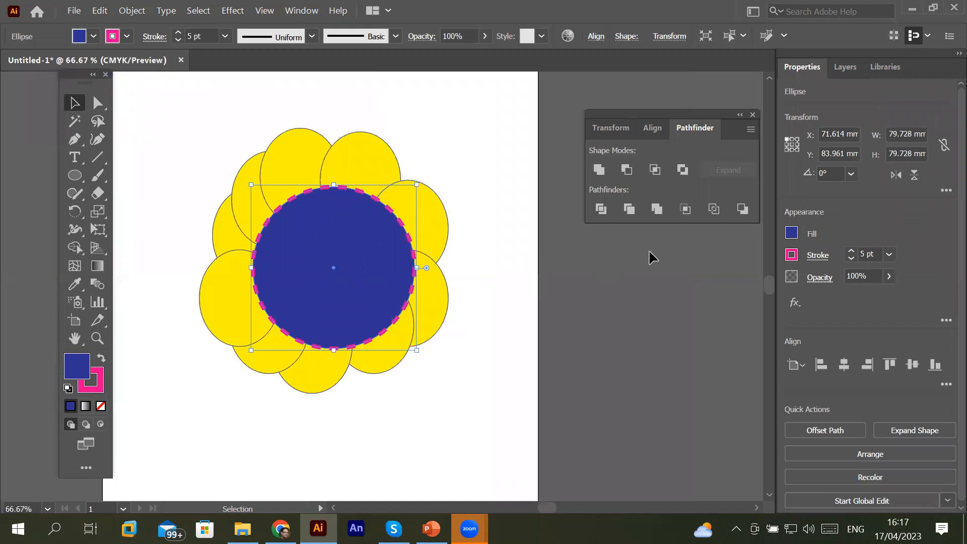
# - Try uniting all the yellow petals and the dashed blue circle into a single path, with the layer list shown
pyautogui.moveTo(164, 95); pyautogui.dragTo(502, 427)
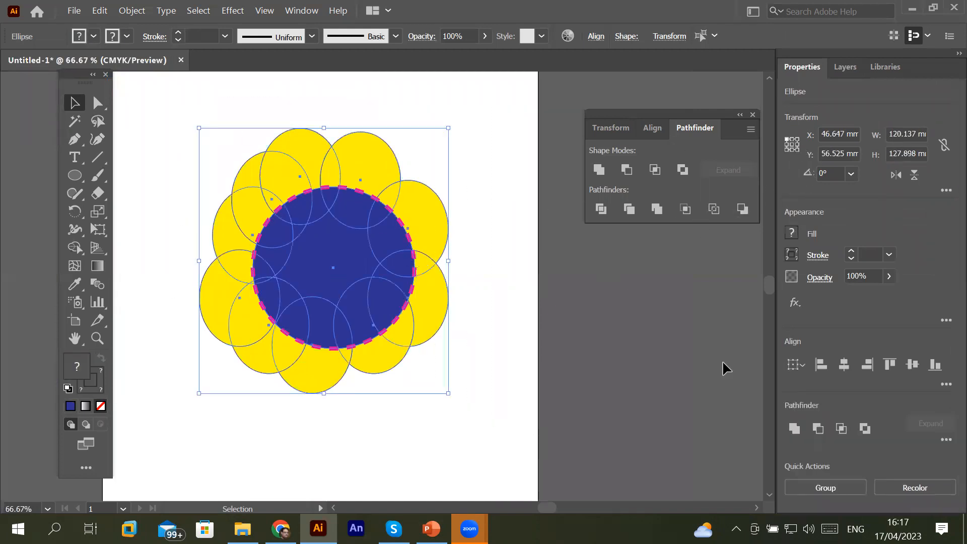
pyautogui.click(847, 68)
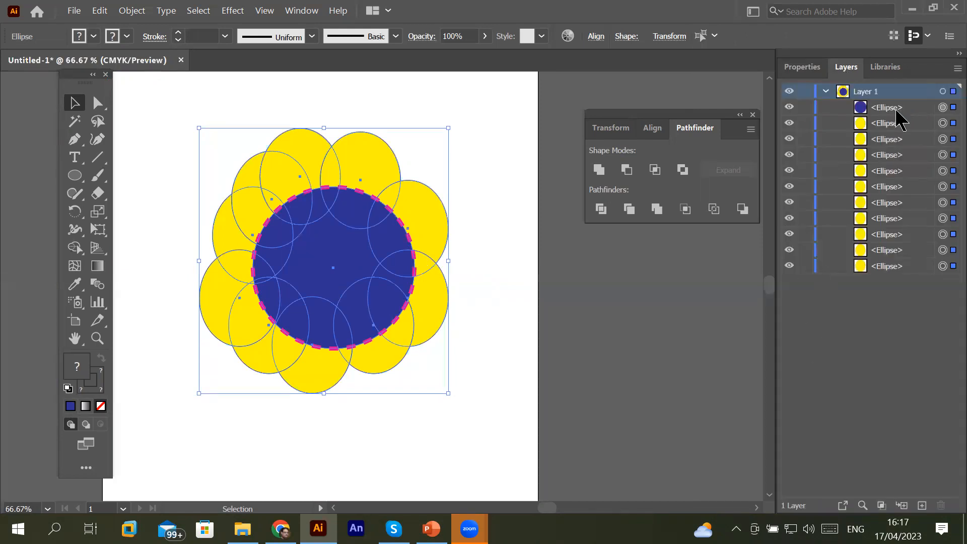
pyautogui.click(598, 171)
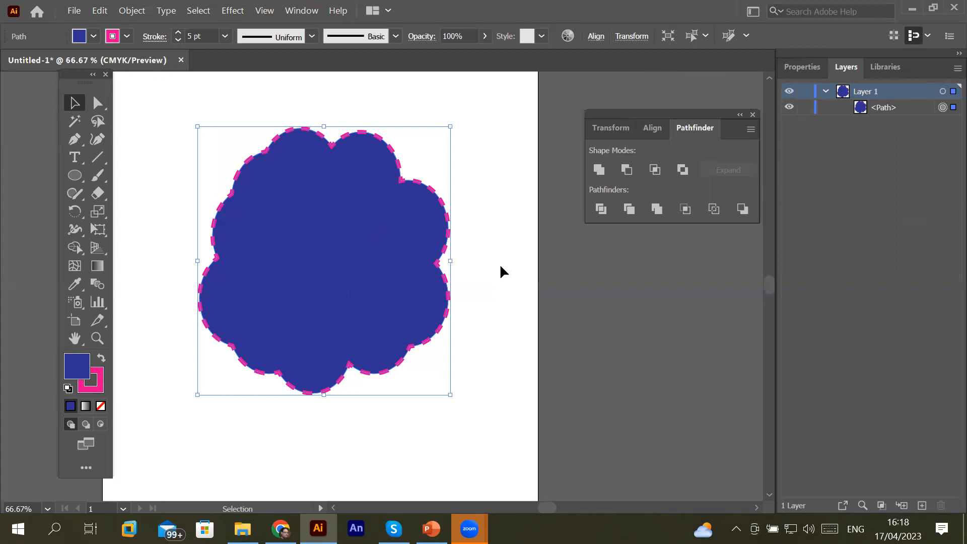
# - Rename the united path in the layer list as Clout
pyautogui.click(884, 108)
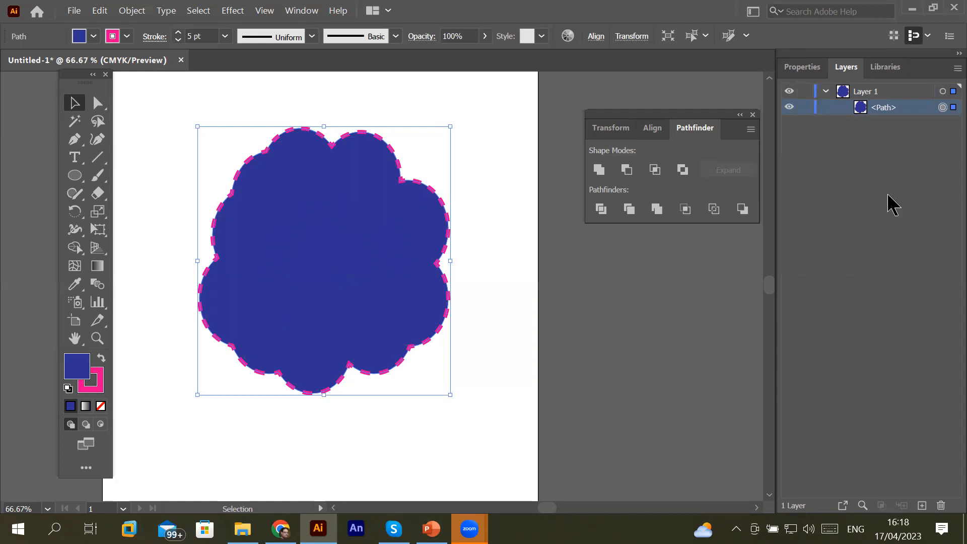
pyautogui.doubleClick(879, 107)
pyautogui.write('Clou')
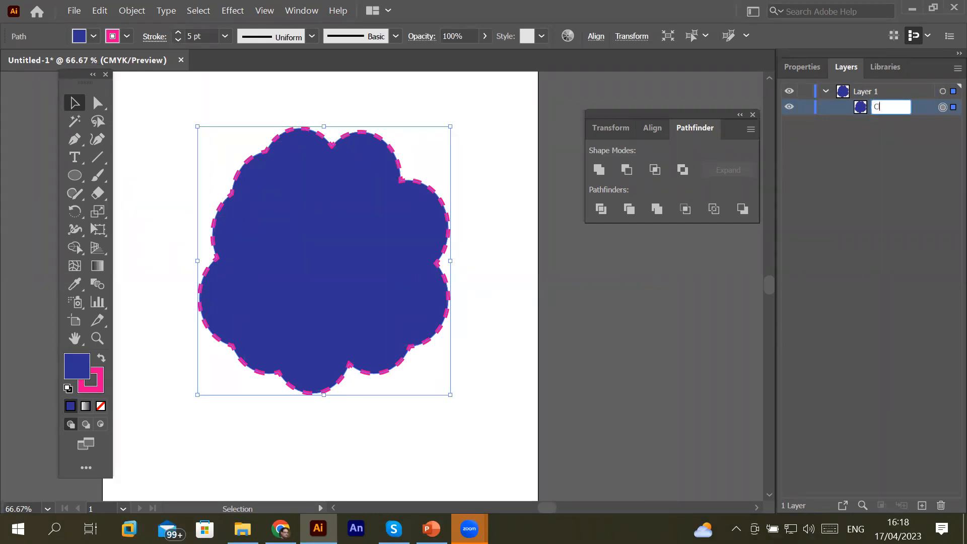
pyautogui.press('BackSpace')
pyautogui.press('BackSpace')
pyautogui.press('BackSpace')
pyautogui.write('lout')
pyautogui.press('Return')
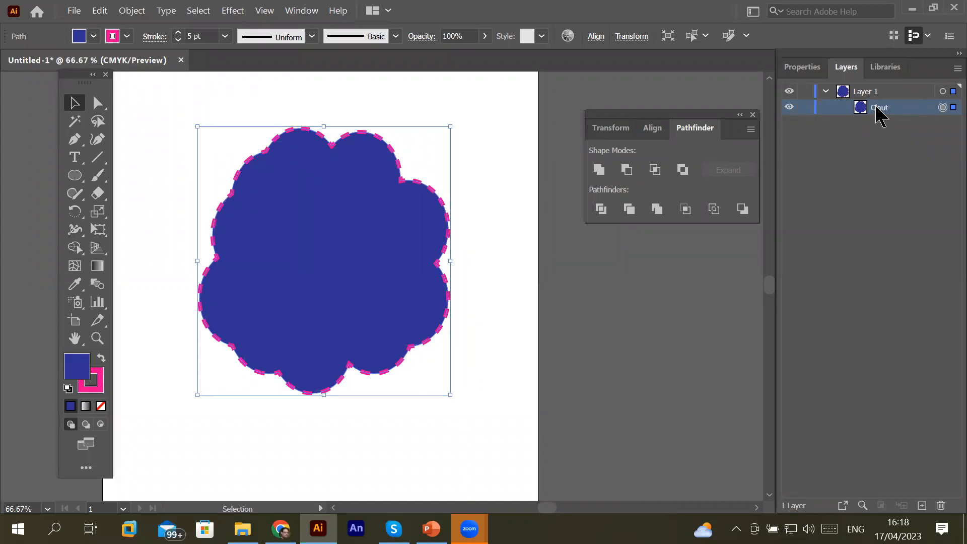
# - Fill the united shape with yellow and remove its dashed pink stroke
pyautogui.click(92, 36)
pyautogui.click(63, 62)
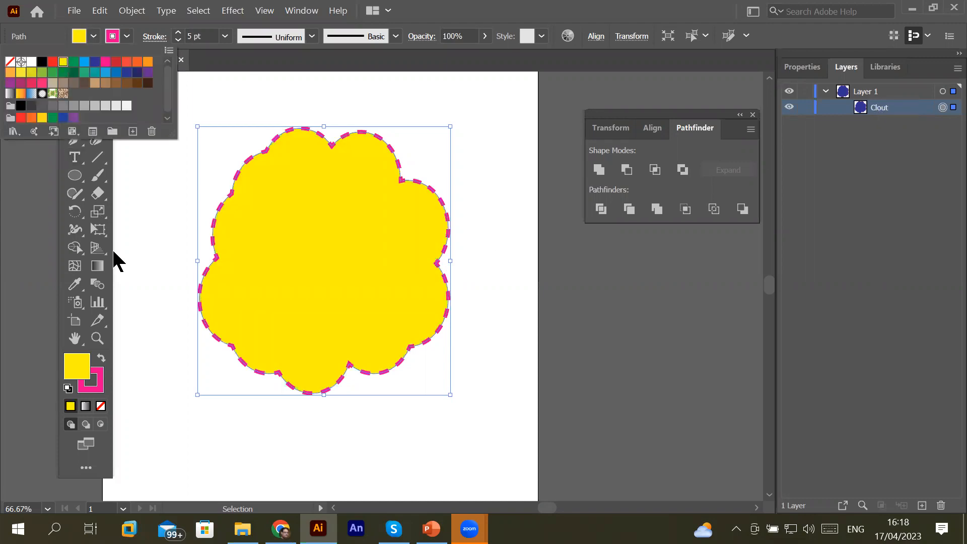
pyautogui.click(127, 36)
pyautogui.click(127, 37)
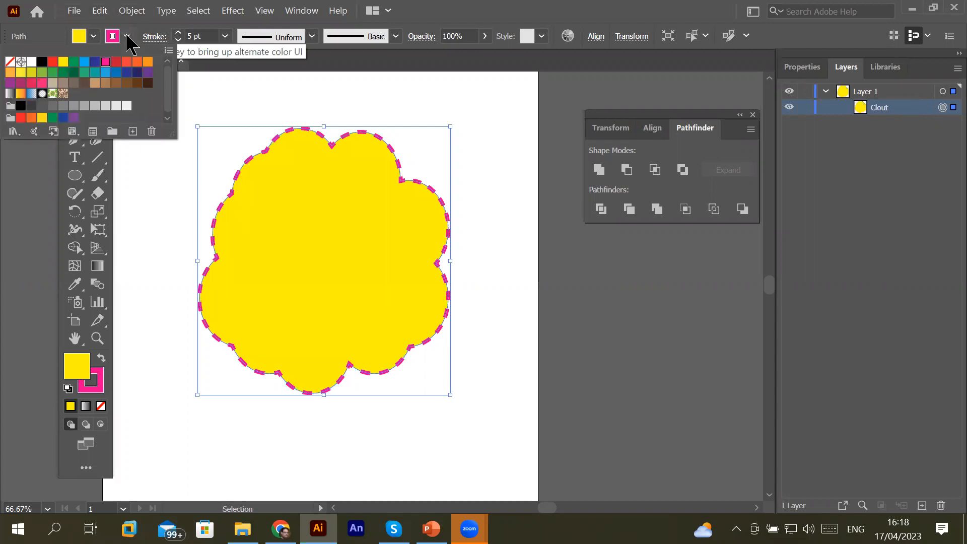
pyautogui.click(10, 61)
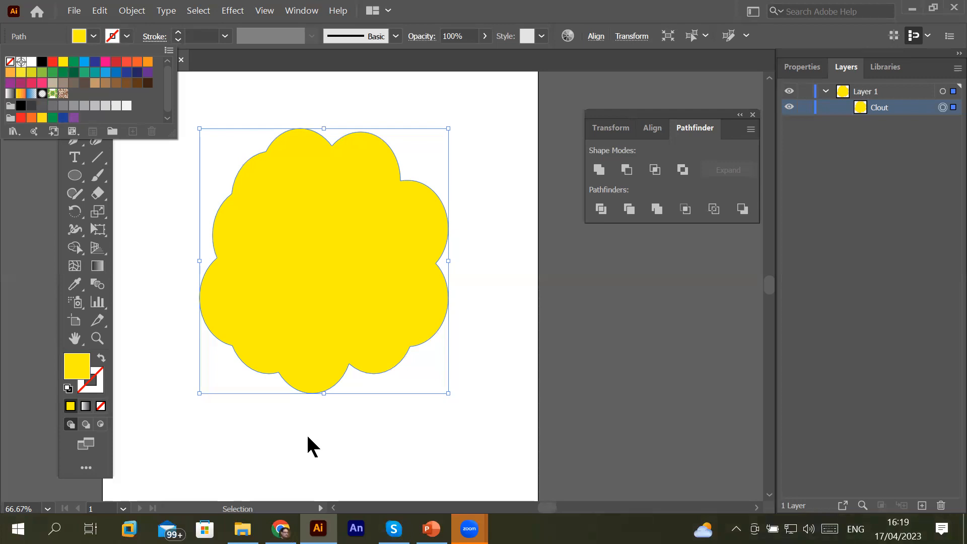
# - Undo the recolouring, the renaming and the unite to get the separate ellipses back
pyautogui.press('Escape')
pyautogui.hotkey('ctrl', 'z')
pyautogui.hotkey('ctrl', 'z')
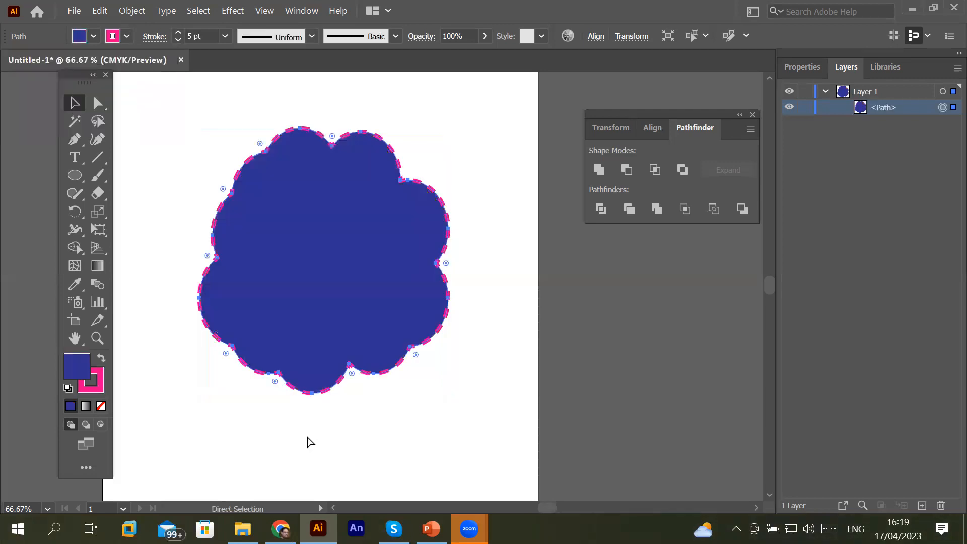
pyautogui.hotkey('ctrl', 'z')
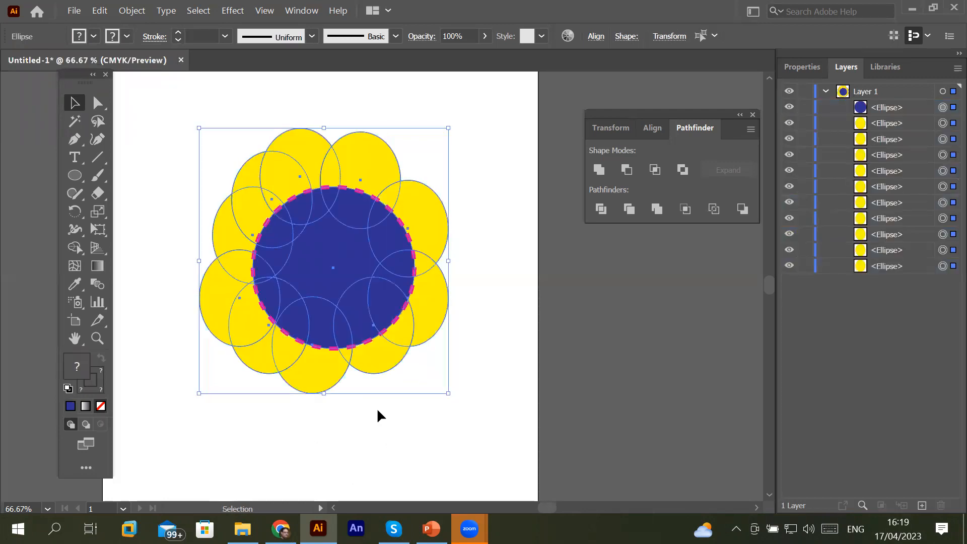
# - Move the upper-right and left petals away from the flower, and unite all the ellipses into an editable compound shape
pyautogui.click(381, 416)
pyautogui.moveTo(436, 210); pyautogui.dragTo(489, 158)
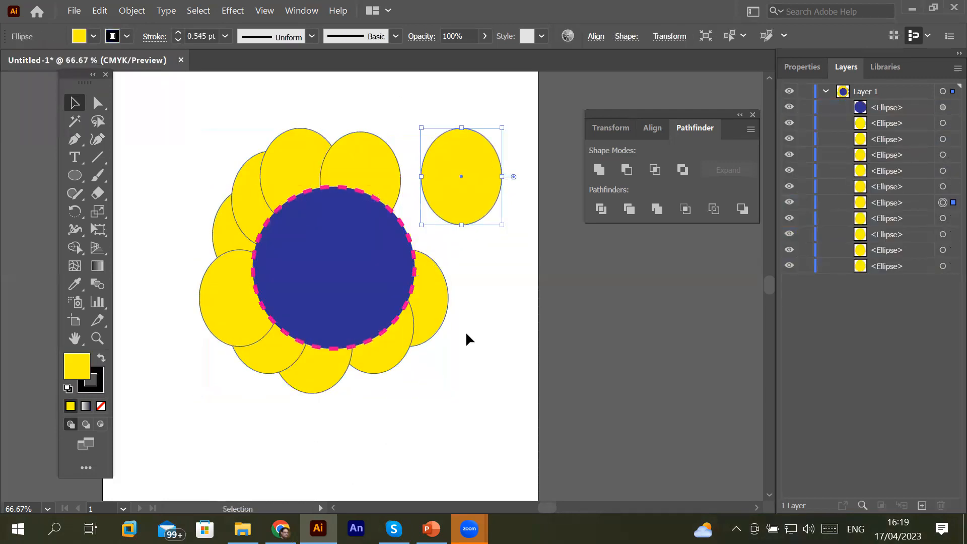
pyautogui.moveTo(242, 302); pyautogui.dragTo(179, 374)
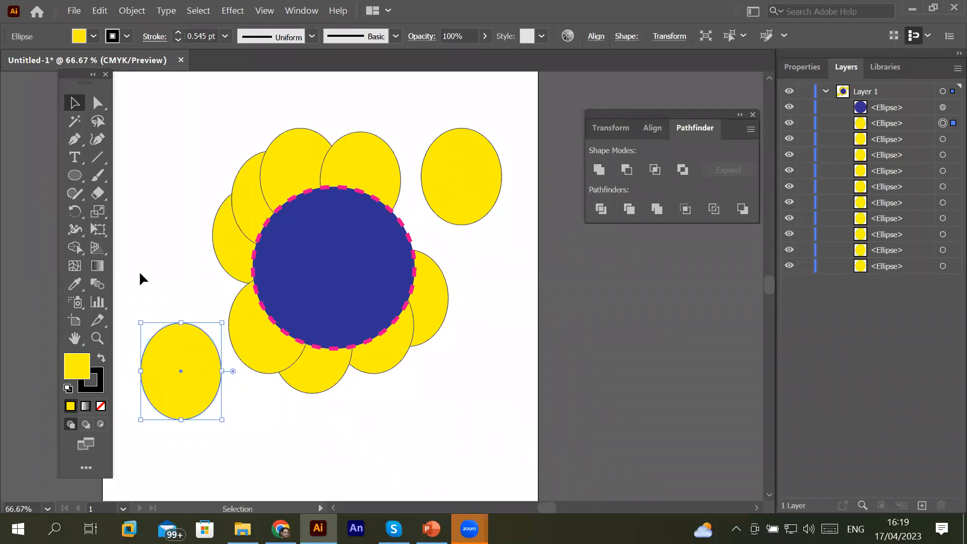
pyautogui.moveTo(122, 117); pyautogui.dragTo(516, 418)
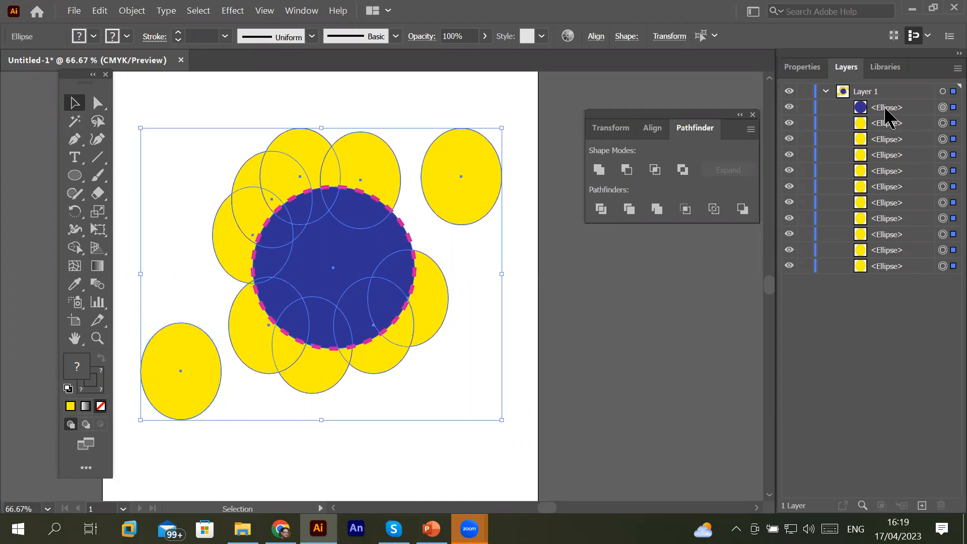
pyautogui.click(599, 170)
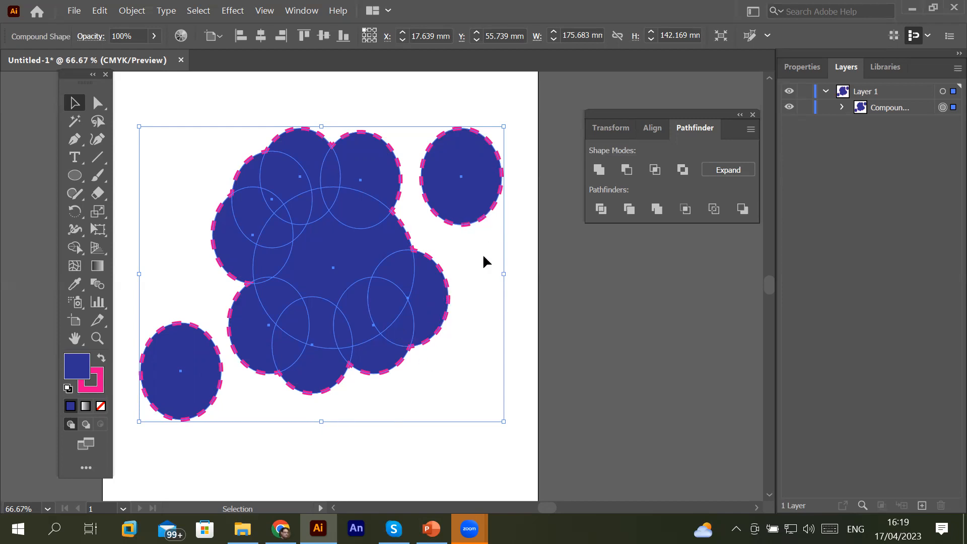
# - Isolate the compound shape, shift its lower-right petal slightly down, and move the two detached petals back against the flower
pyautogui.doubleClick(388, 370)
pyautogui.click(388, 371)
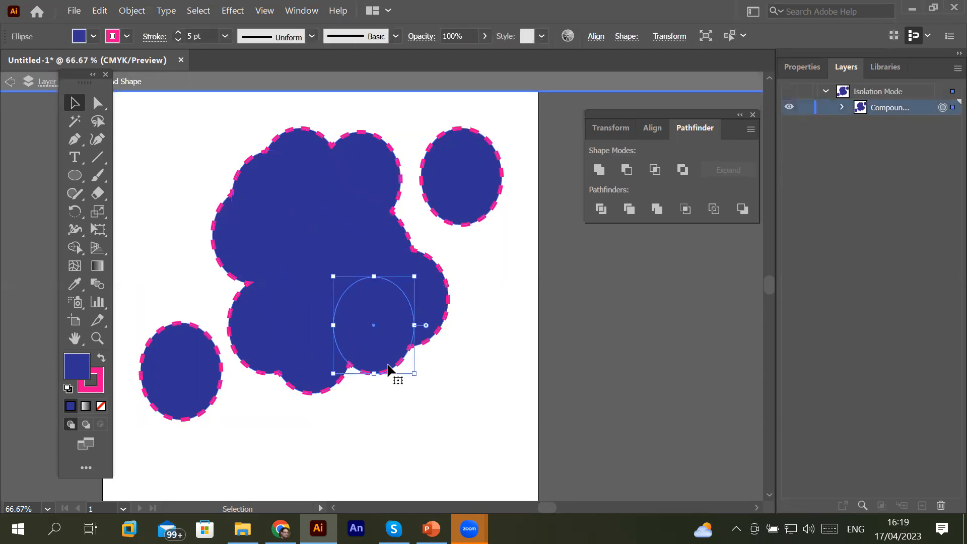
pyautogui.moveTo(388, 371); pyautogui.dragTo(376, 411)
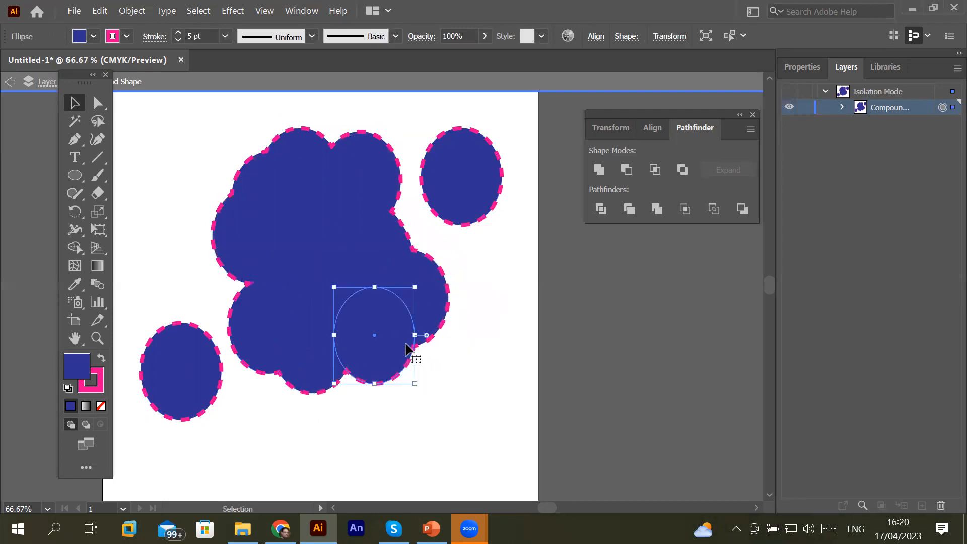
pyautogui.click(476, 216)
pyautogui.moveTo(477, 217); pyautogui.dragTo(427, 263)
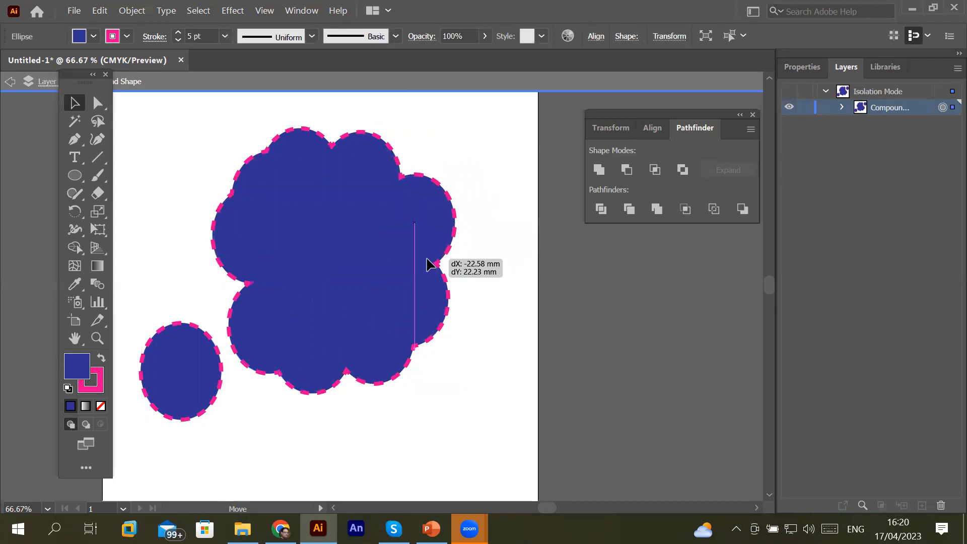
pyautogui.moveTo(427, 263)
pyautogui.mouseDown()
pyautogui.moveTo(499, 222)
pyautogui.moveTo(509, 205)
pyautogui.moveTo(410, 280)
pyautogui.moveTo(430, 239)
pyautogui.moveTo(432, 274)
pyautogui.moveTo(436, 264)
pyautogui.mouseUp()
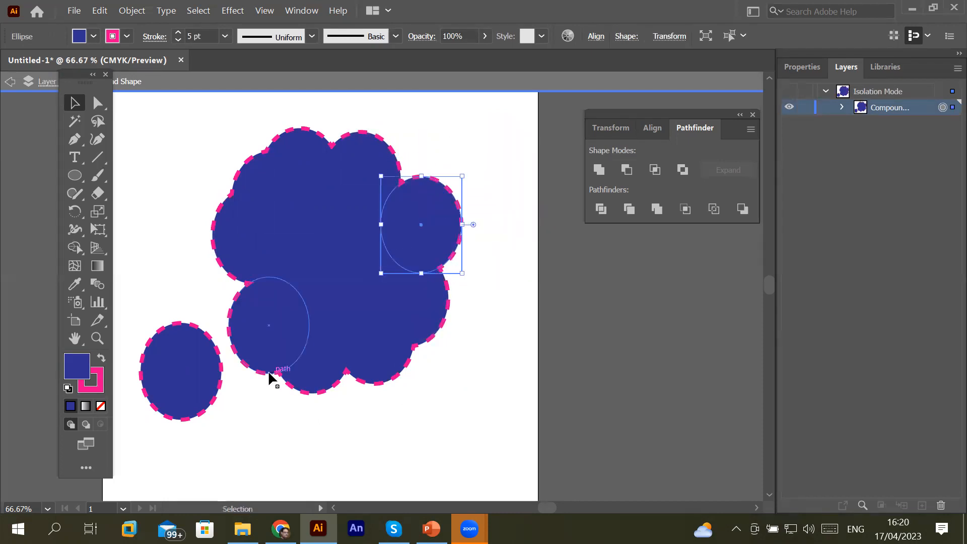
pyautogui.moveTo(208, 398); pyautogui.dragTo(238, 308)
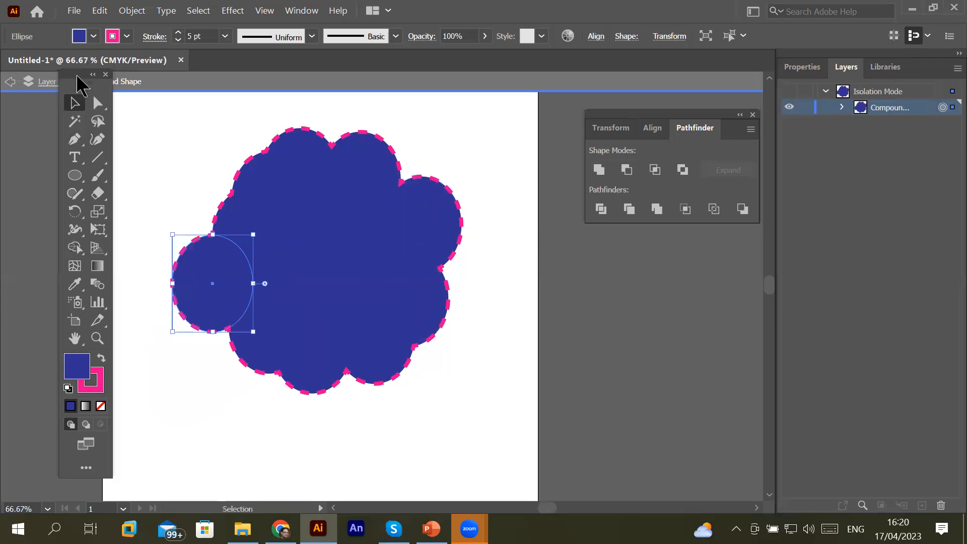
# - Clear the toolbox off the isolation bar, expand the compound shape's ellipse list, and move the right-hand petal up
pyautogui.moveTo(84, 82); pyautogui.dragTo(87, 133)
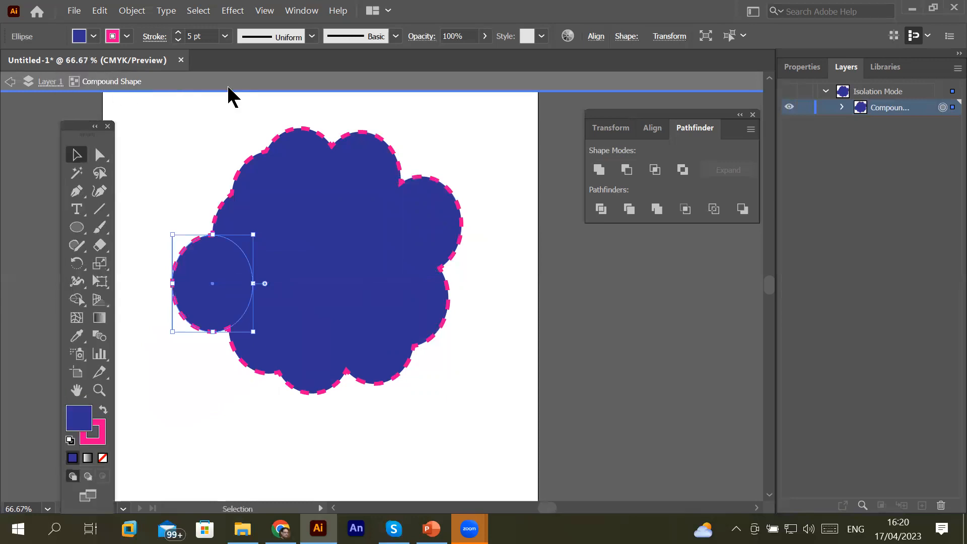
pyautogui.click(842, 107)
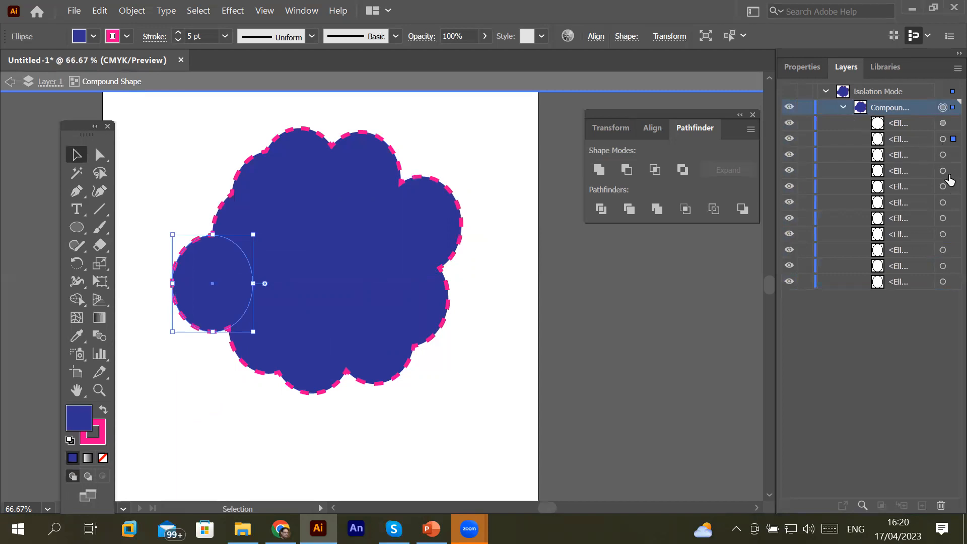
pyautogui.click(951, 174)
pyautogui.click(952, 202)
pyautogui.click(951, 225)
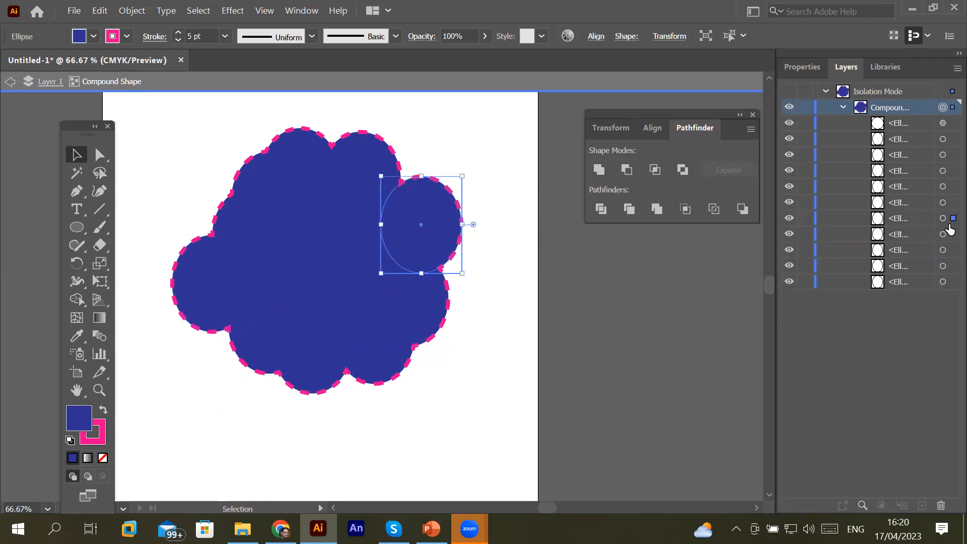
pyautogui.moveTo(408, 230); pyautogui.dragTo(411, 196)
# - Move the topmost petal to the flower's upper-left side and shift the lower-left petal slightly up and to the left
pyautogui.click(943, 265)
pyautogui.moveTo(270, 180); pyautogui.dragTo(280, 146)
pyautogui.click(943, 265)
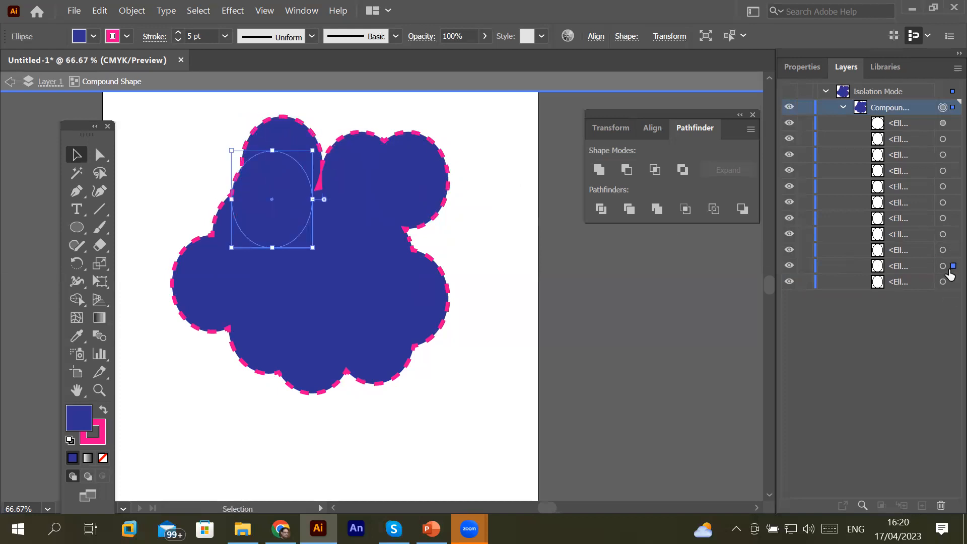
pyautogui.moveTo(253, 197); pyautogui.dragTo(209, 242)
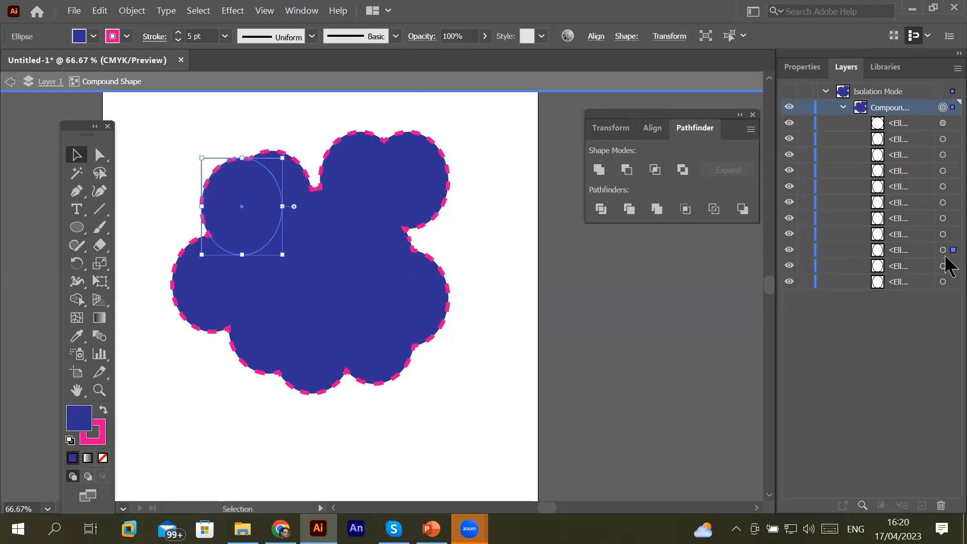
pyautogui.click(949, 266)
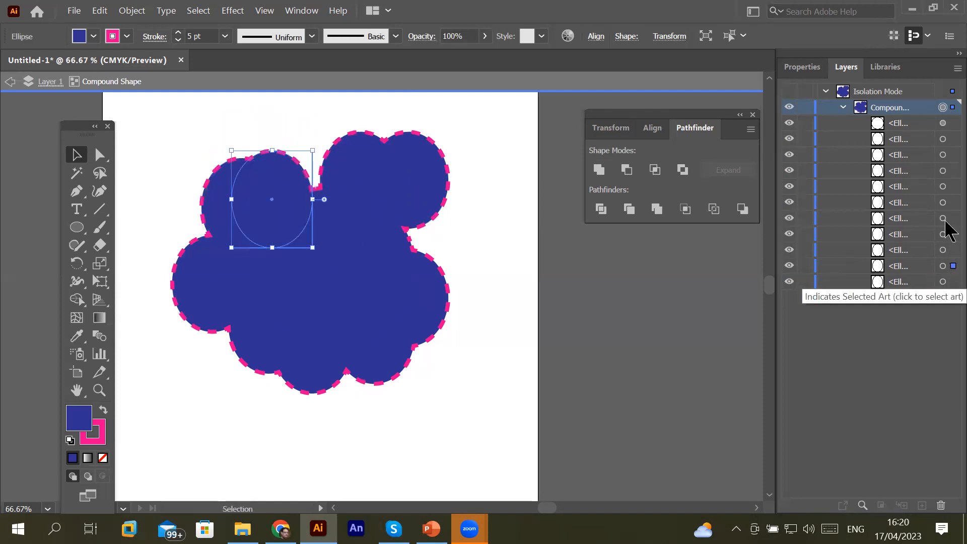
pyautogui.click(950, 159)
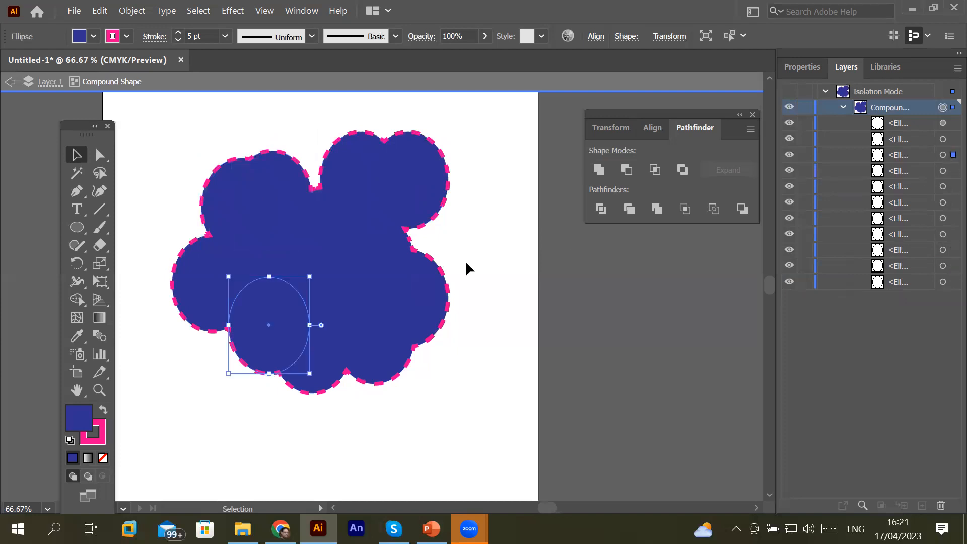
pyautogui.moveTo(257, 361)
pyautogui.mouseDown()
pyautogui.moveTo(242, 383)
pyautogui.moveTo(251, 356)
pyautogui.moveTo(242, 356)
pyautogui.mouseUp()
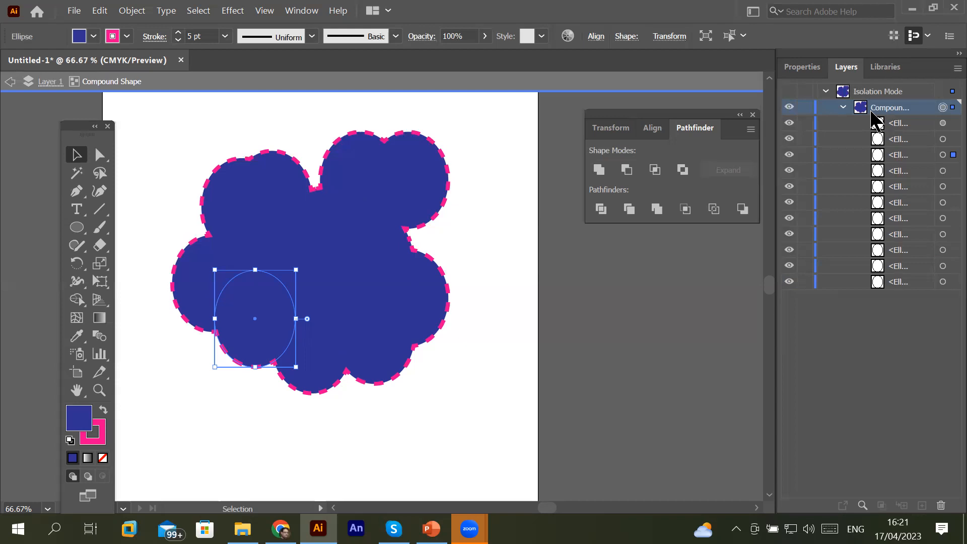
# - Magnify the screen to 200% and move the compound shape's large centre circle slightly up and to the right
pyautogui.press('super+plus')
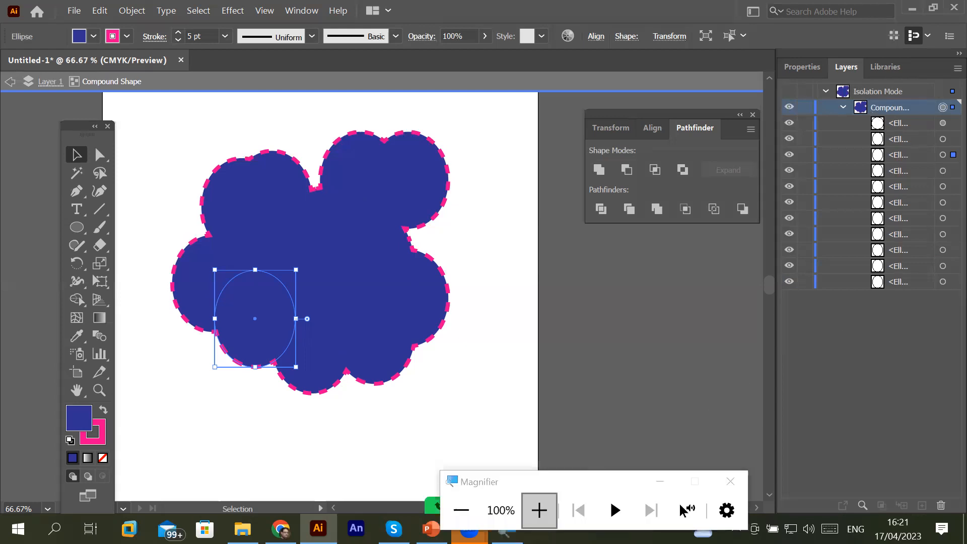
pyautogui.press('super+plus')
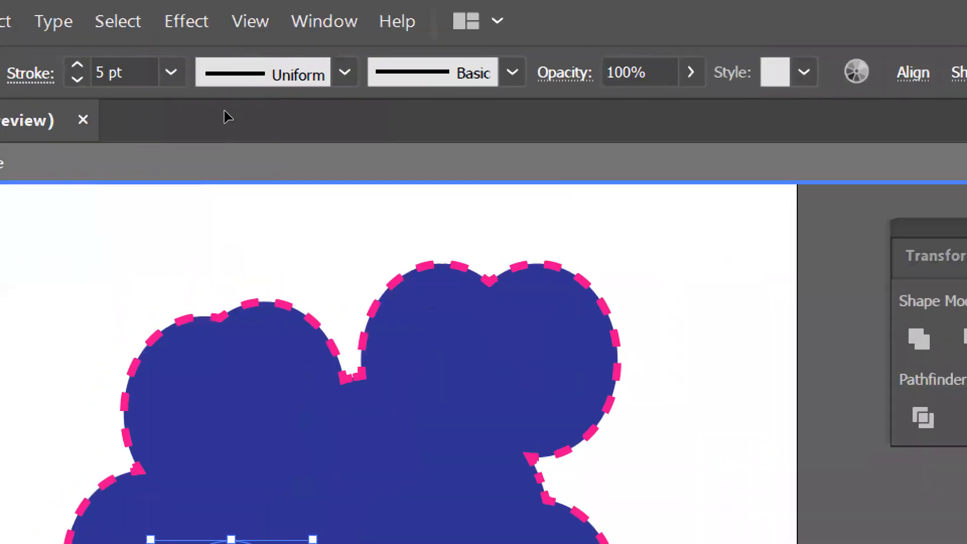
pyautogui.press('Escape')
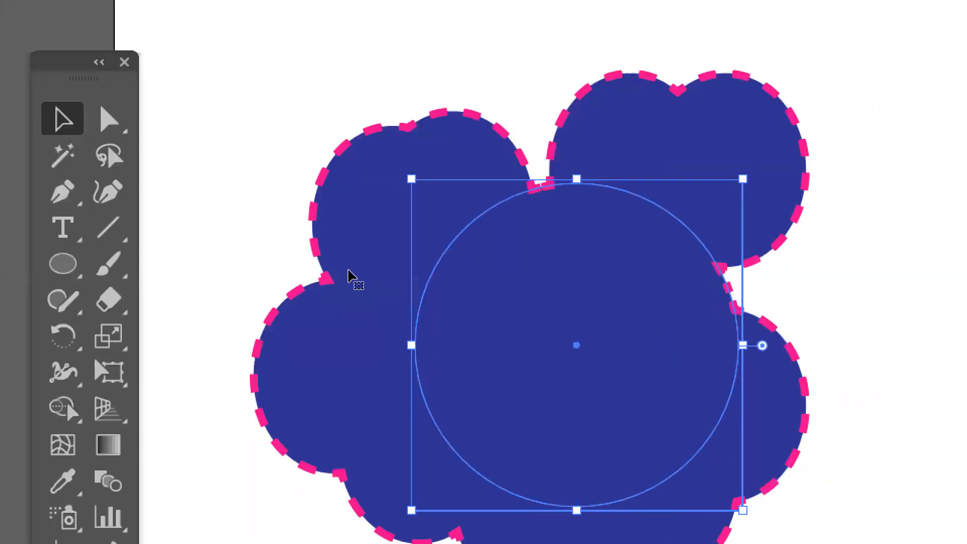
pyautogui.moveTo(440, 270); pyautogui.dragTo(456, 267)
pyautogui.moveTo(366, 272); pyautogui.dragTo(630, 203)
pyautogui.moveTo(485, 203); pyautogui.dragTo(555, 79)
pyautogui.moveTo(554, 117); pyautogui.dragTo(356, 268)
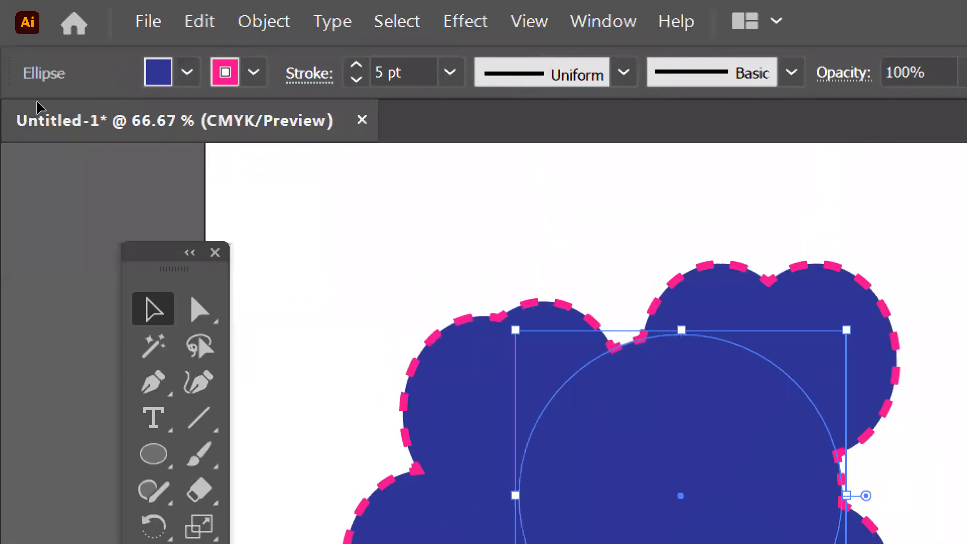
# - Leave the compound shape's isolation mode with everything deselected and view the whole artboard
pyautogui.hotkey('ctrl', 'shift', 'a')
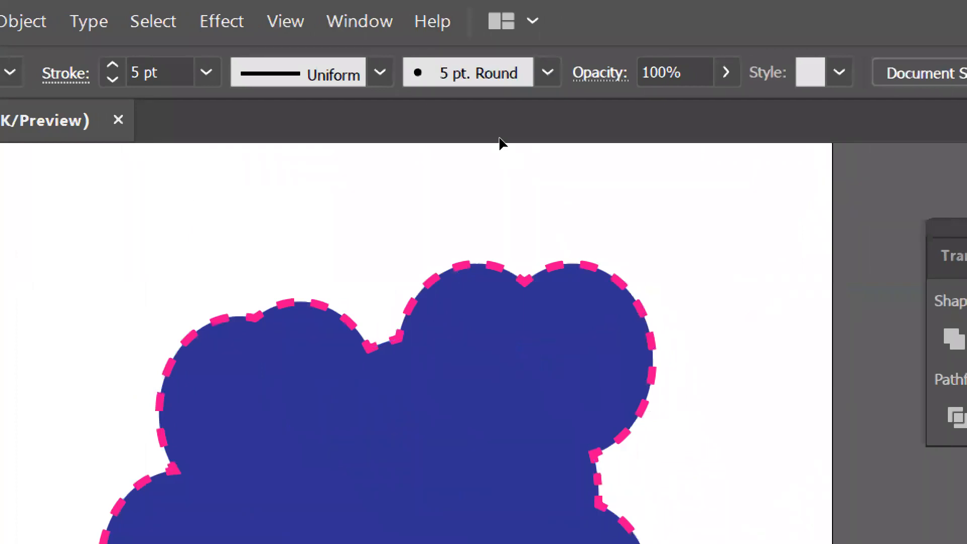
pyautogui.hotkey('ctrl', '-')
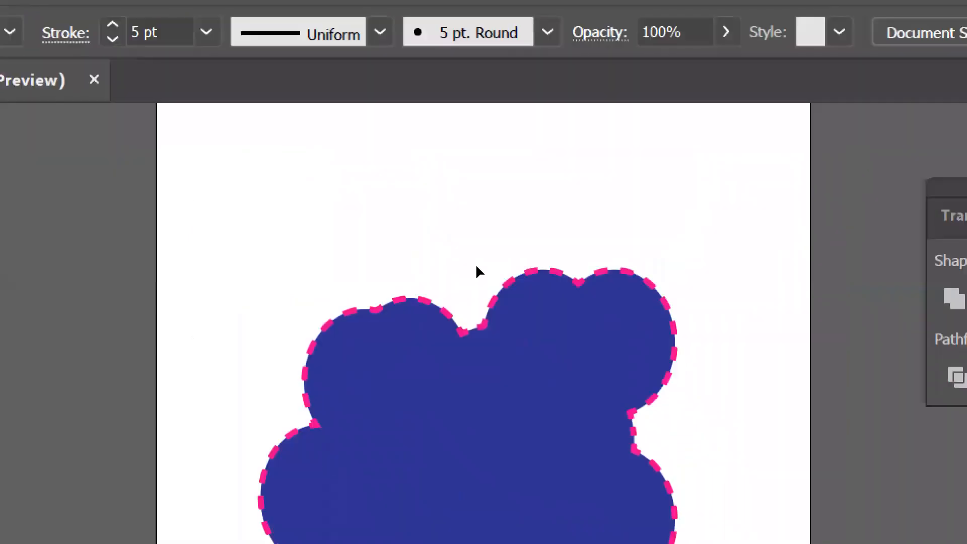
pyautogui.hotkey('ctrl', '-')
pyautogui.hotkey('ctrl', '-')
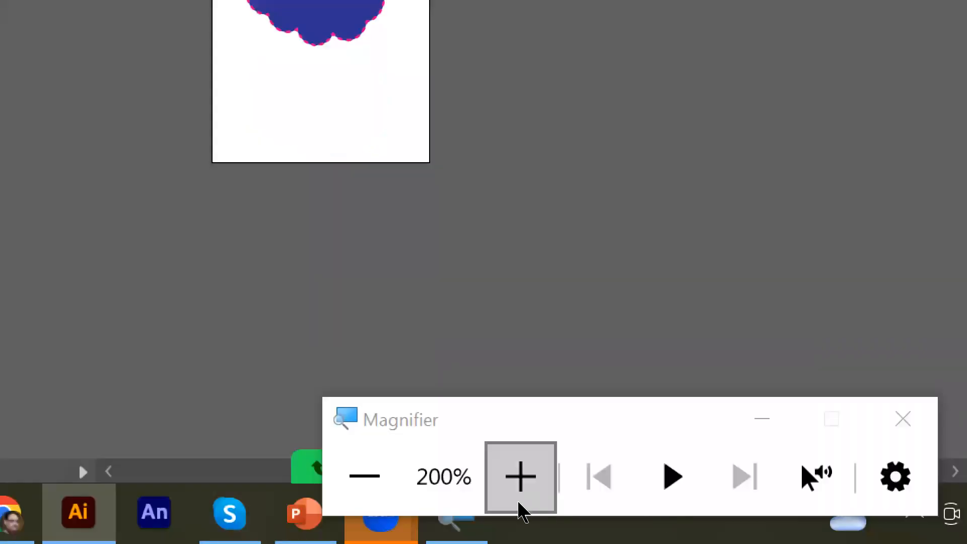
# - Return the screen magnification to 100%, select the flower compound shape, and expand it into a single permanent path
pyautogui.click(365, 476)
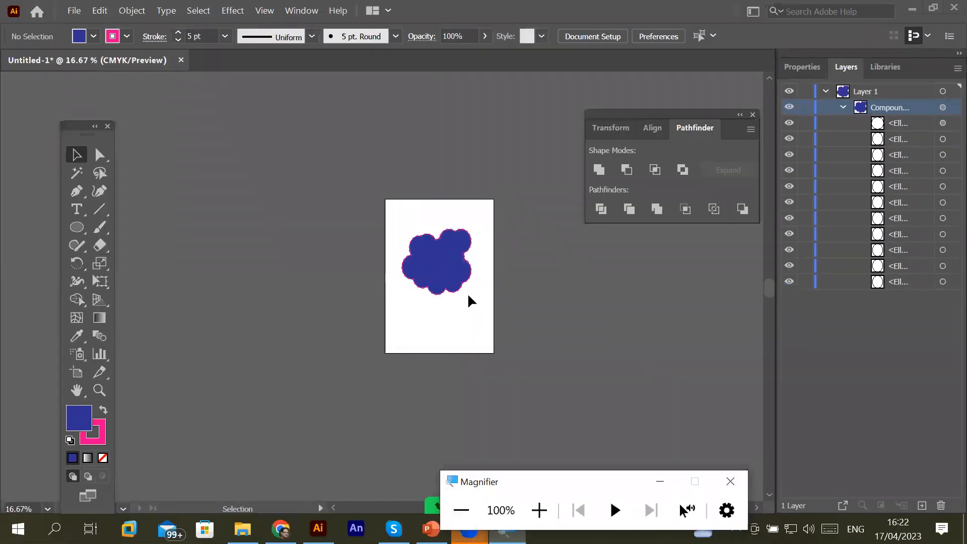
pyautogui.scroll(1, 468, 299)
pyautogui.scroll(1, 471, 230)
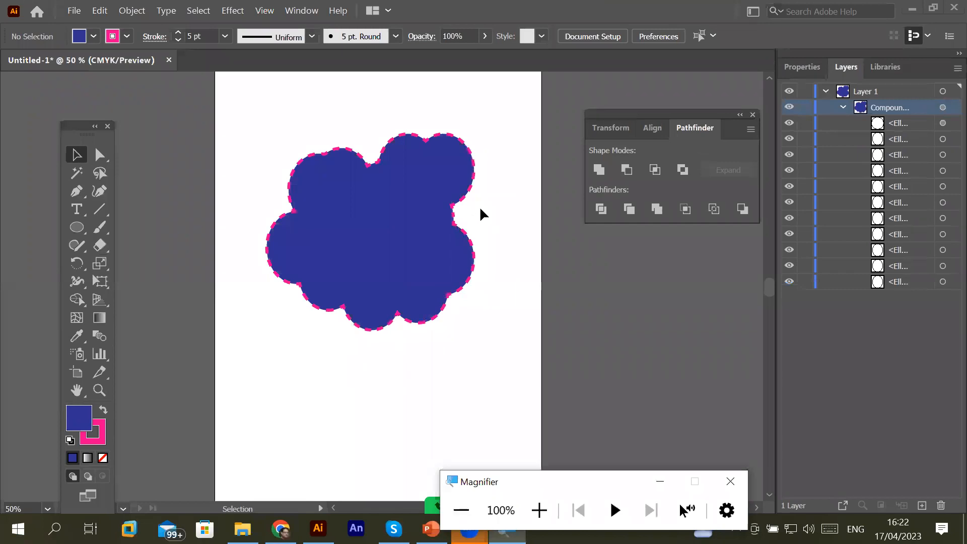
pyautogui.scroll(1, 482, 216)
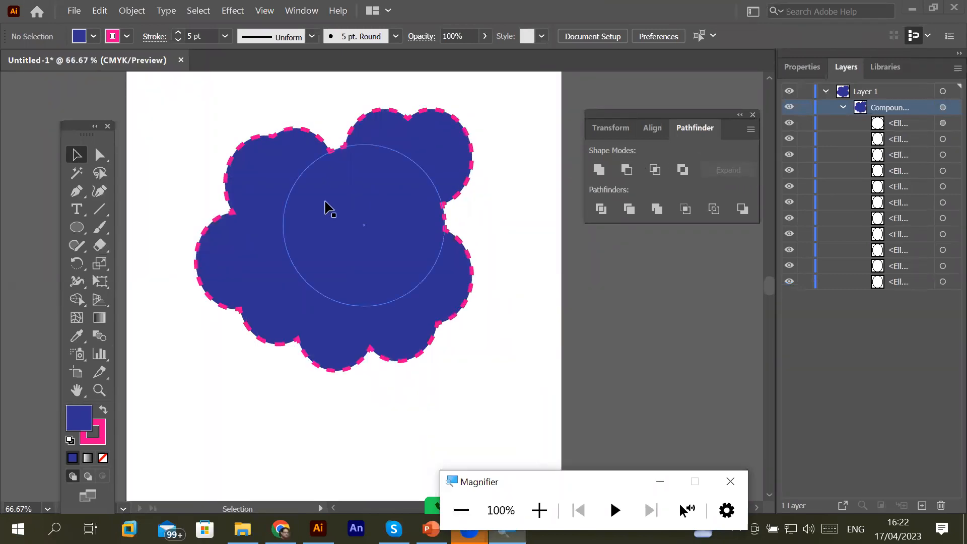
pyautogui.click(261, 198)
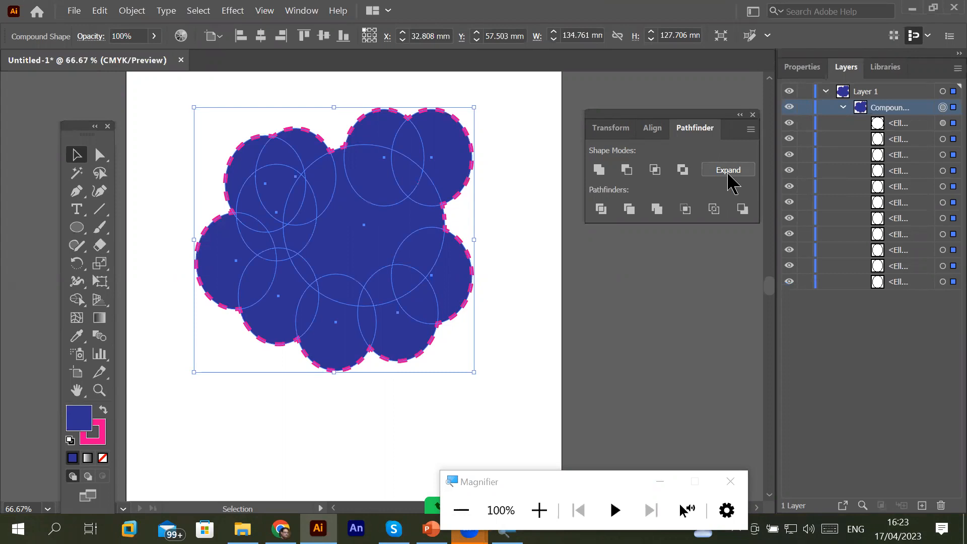
pyautogui.click(728, 171)
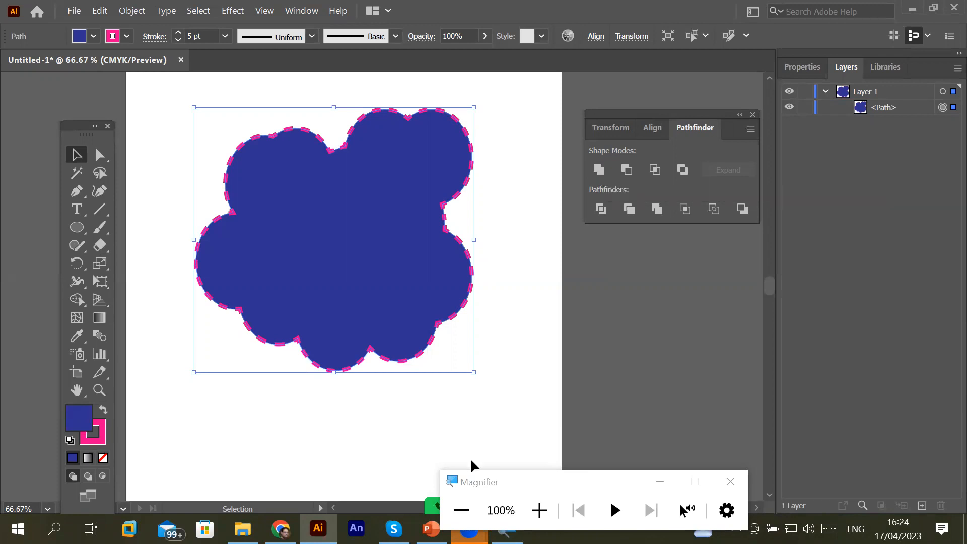
# - Switch to the PowerPoint presentation, read the Unite slide, advance to the Minus Front slide, and return to Illustrator
pyautogui.hotkey('alt', 'Tab')
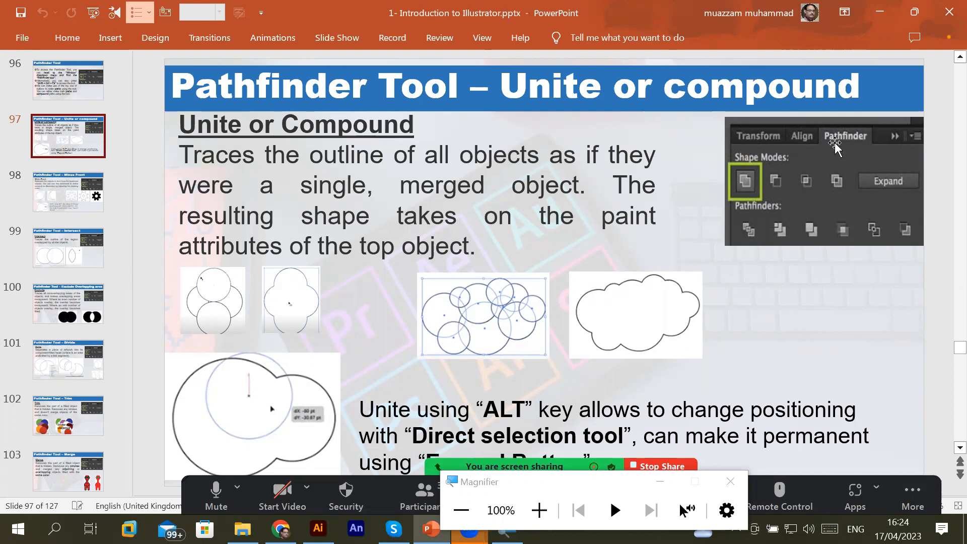
pyautogui.click(960, 447)
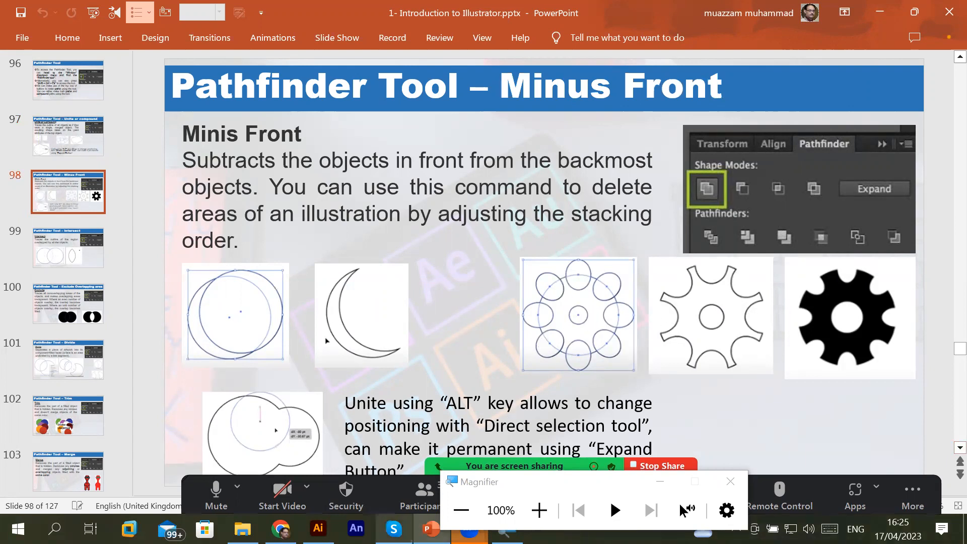
pyautogui.click(318, 528)
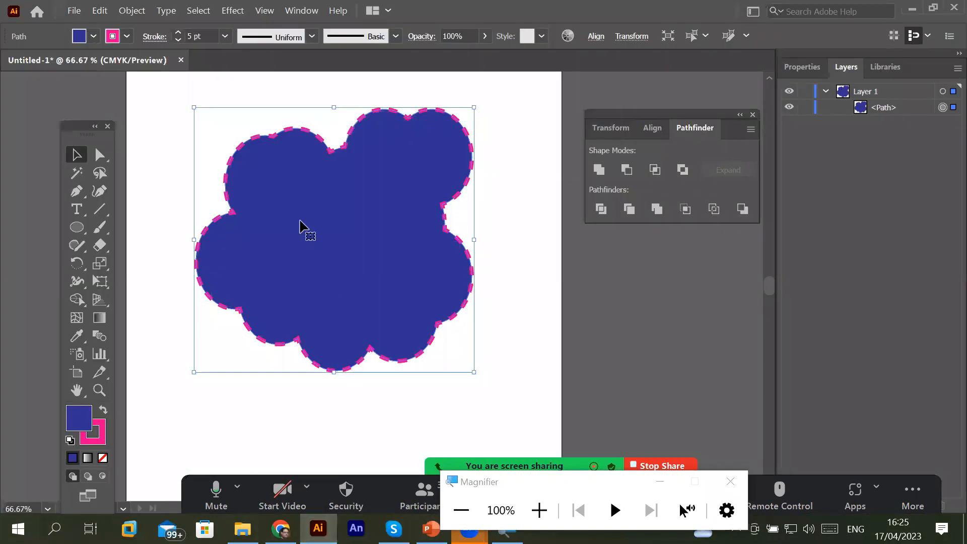
# - Shrink the merged flower into the artboard's upper-left corner, and draw a large circle placed in the empty area below it
pyautogui.moveTo(194, 372); pyautogui.dragTo(159, 134)
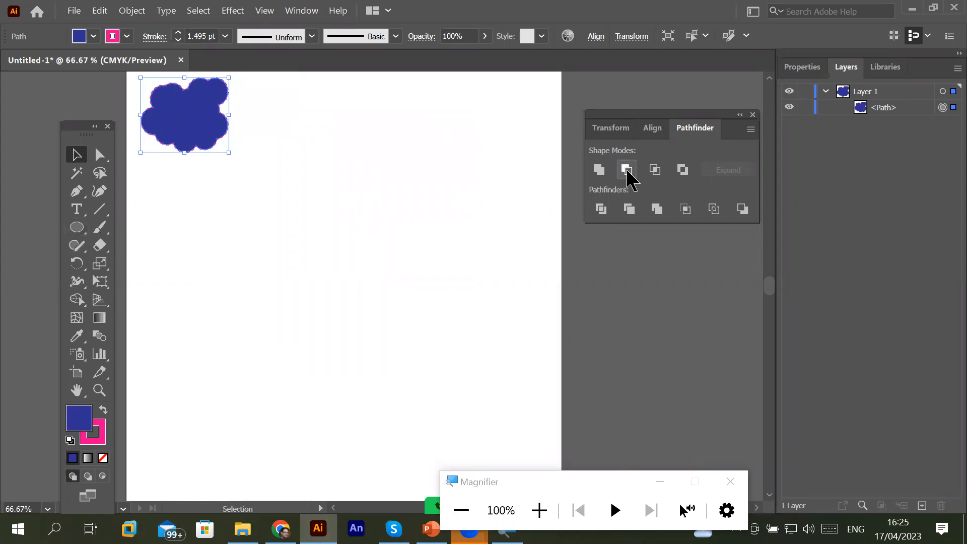
pyautogui.click(76, 231)
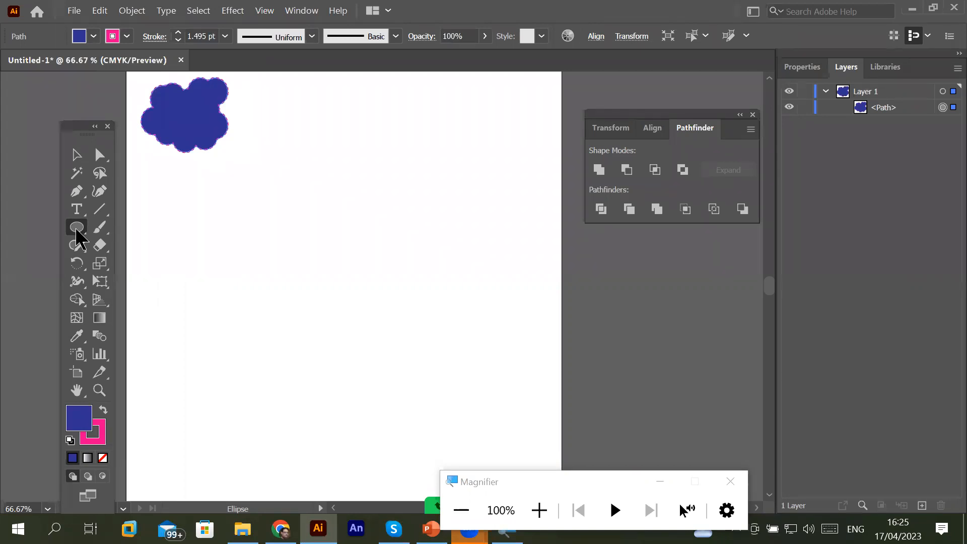
pyautogui.moveTo(321, 338); pyautogui.dragTo(455, 307)
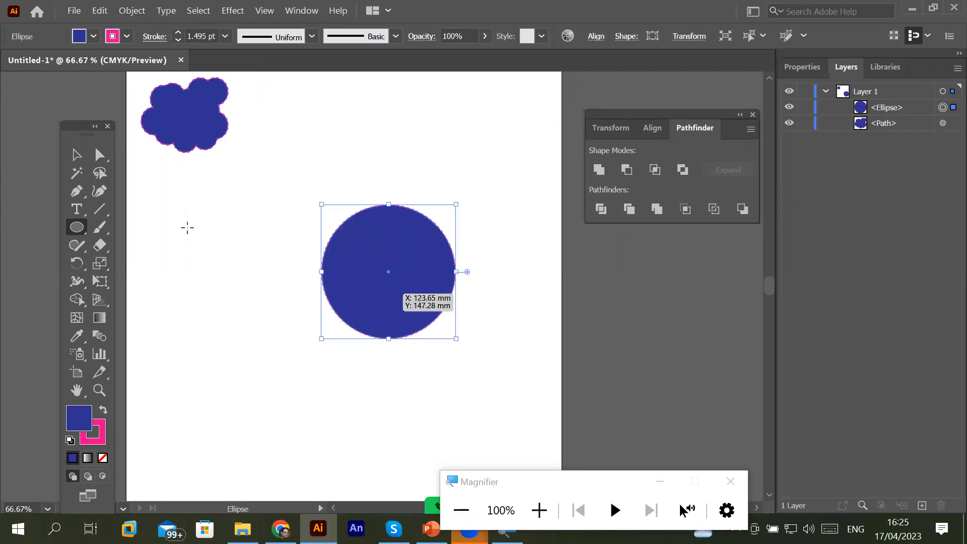
pyautogui.click(77, 154)
pyautogui.moveTo(351, 280); pyautogui.dragTo(299, 343)
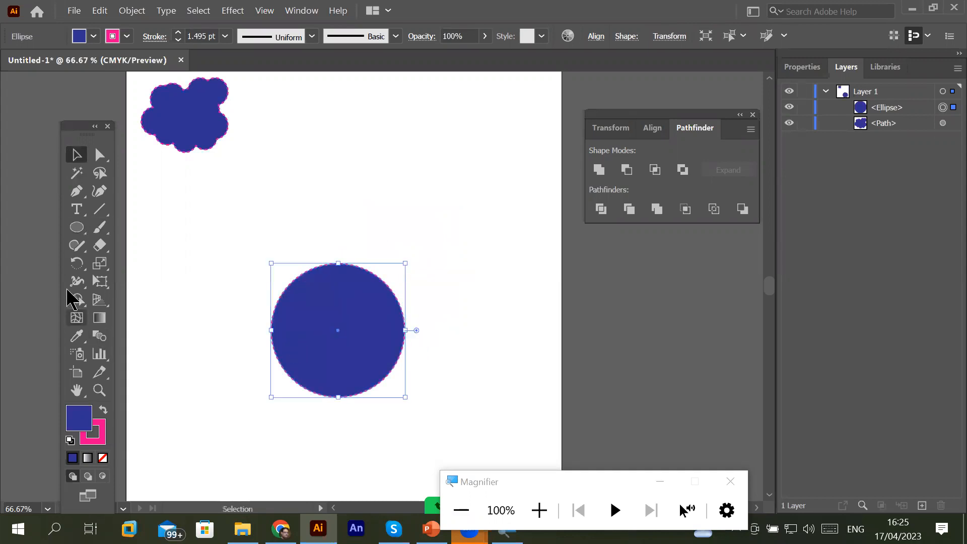
# - Draw a small upright rectangle overlapping the circle's top edge, close the Magnifier, and fill the rectangle with CMYK Red
pyautogui.click(76, 228)
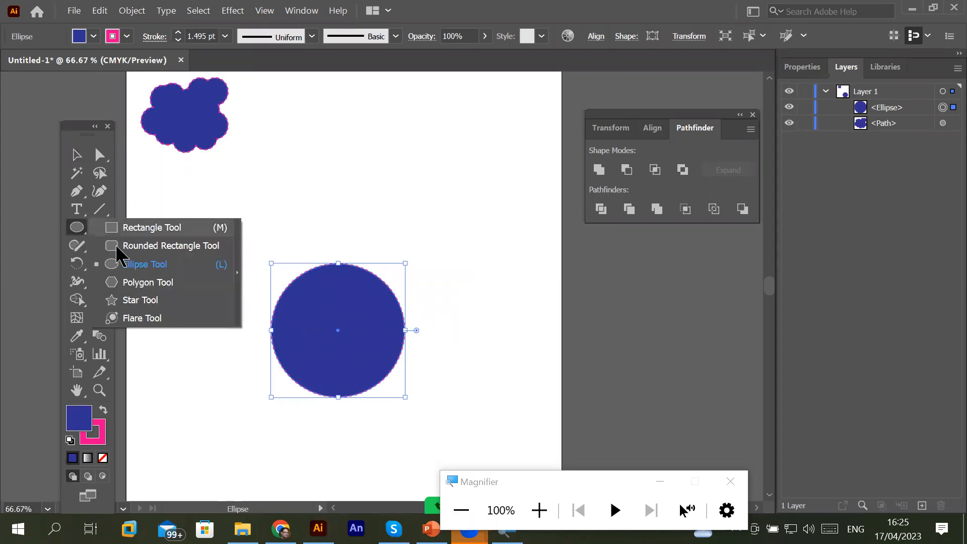
pyautogui.click(139, 227)
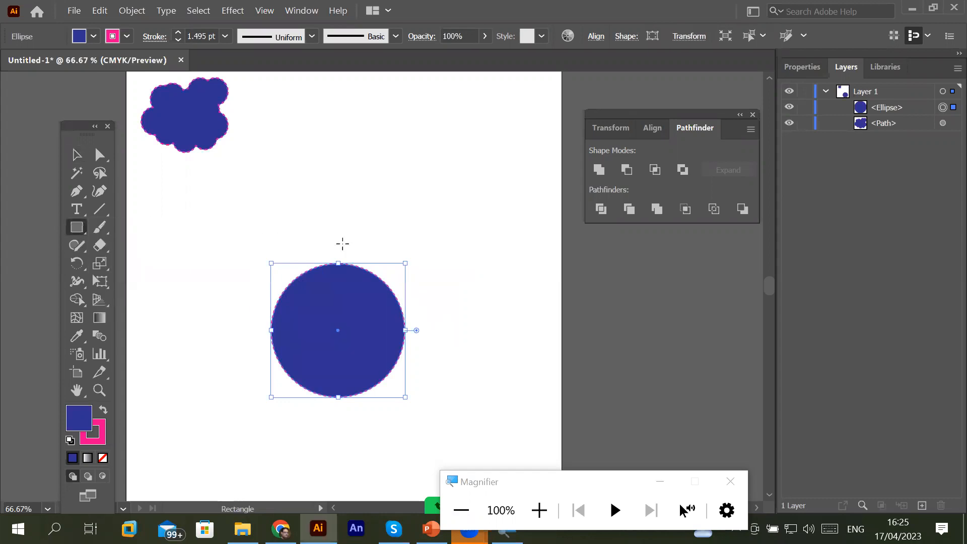
pyautogui.moveTo(329, 240); pyautogui.dragTo(347, 274)
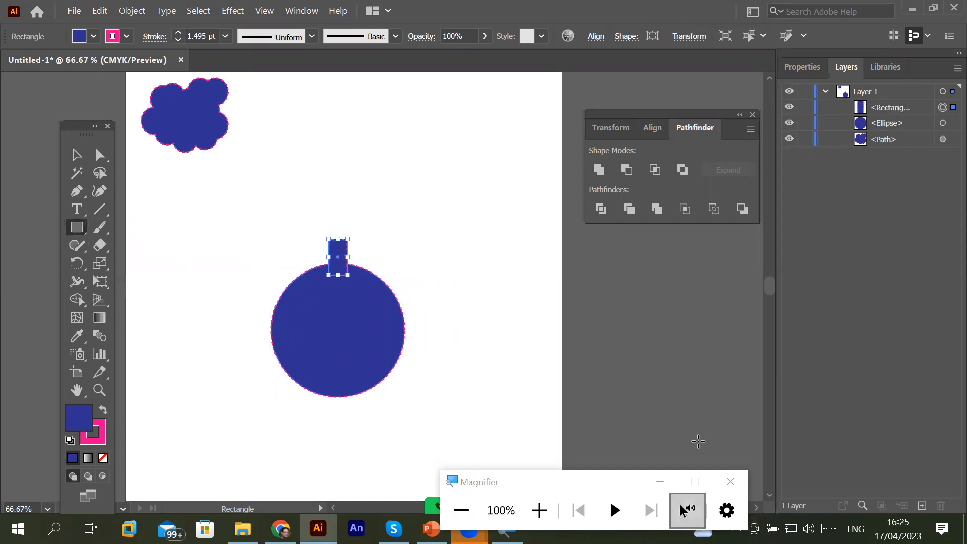
pyautogui.click(730, 481)
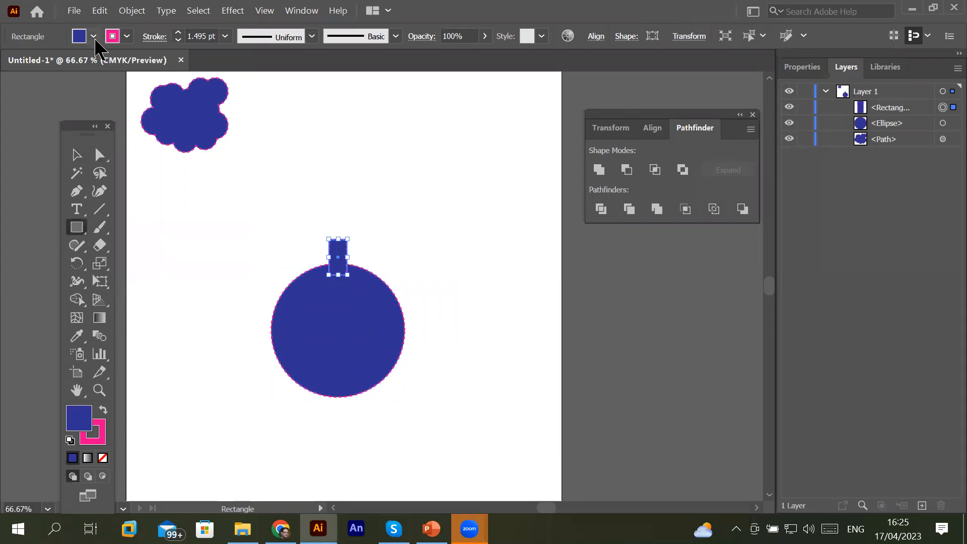
pyautogui.click(94, 37)
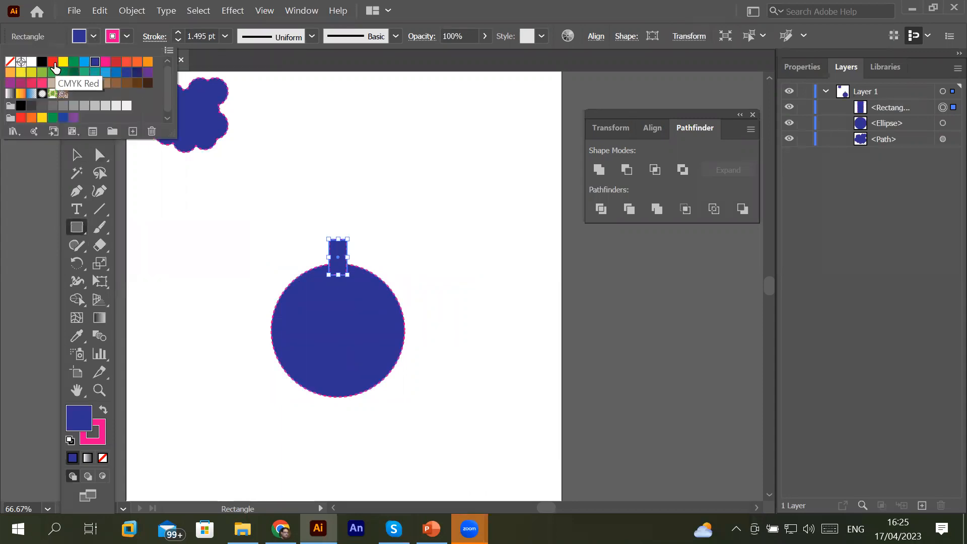
pyautogui.click(53, 62)
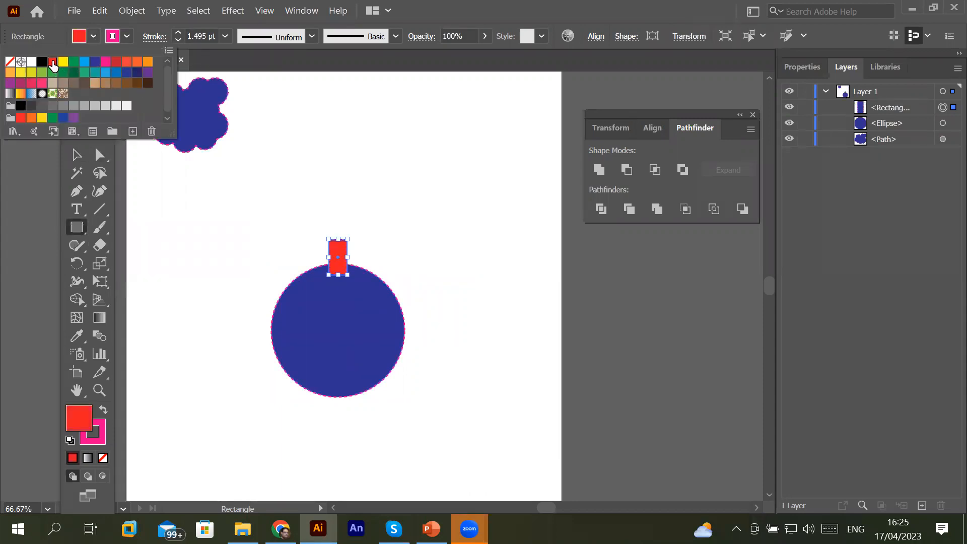
pyautogui.click(337, 252)
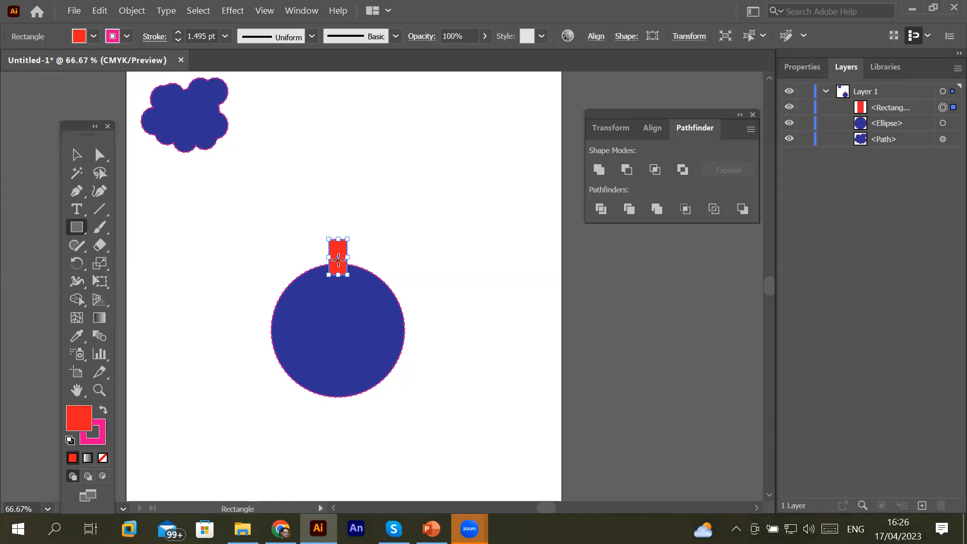
# - Select the red rectangle and the circle together, open their alignment options, and deselect both
pyautogui.hotkey('ctrl', '+')
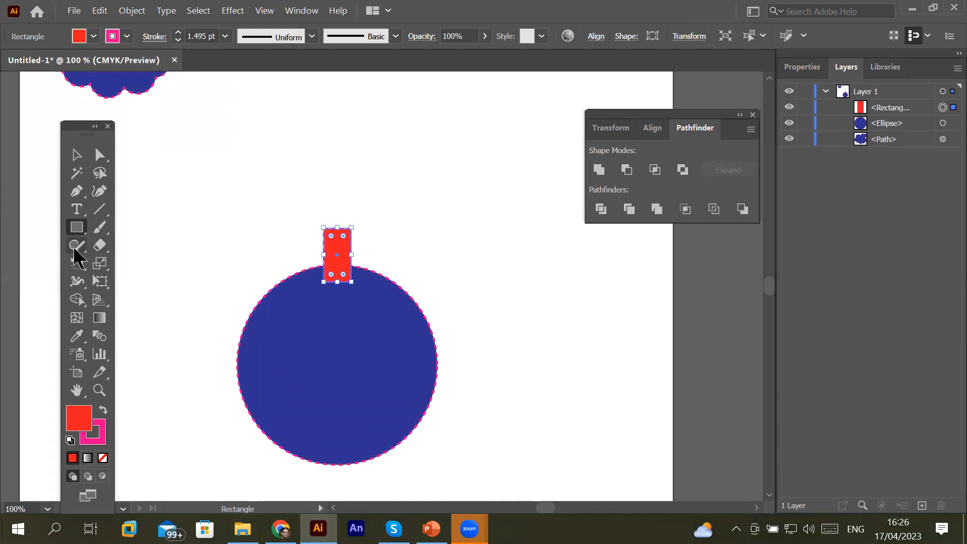
pyautogui.click(78, 263)
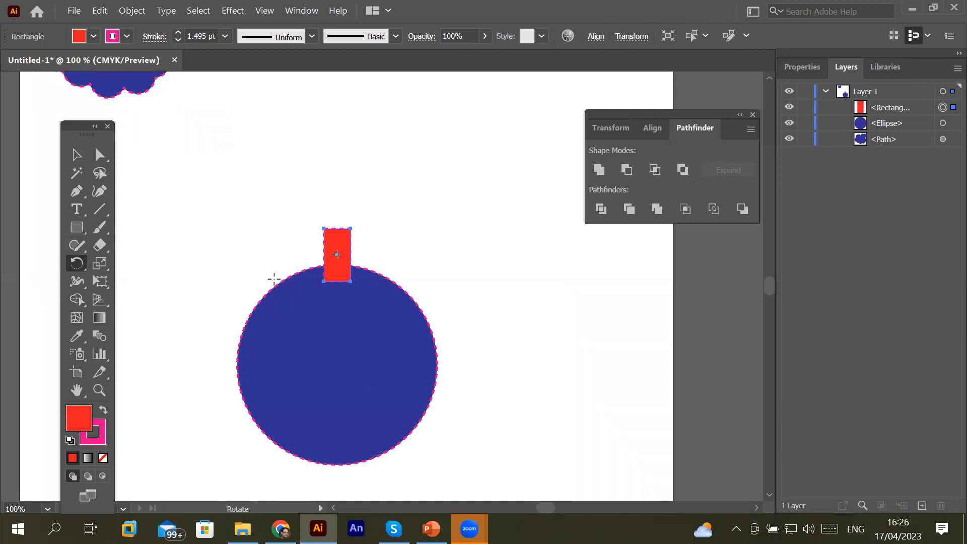
pyautogui.click(78, 161)
pyautogui.moveTo(203, 182); pyautogui.dragTo(479, 480)
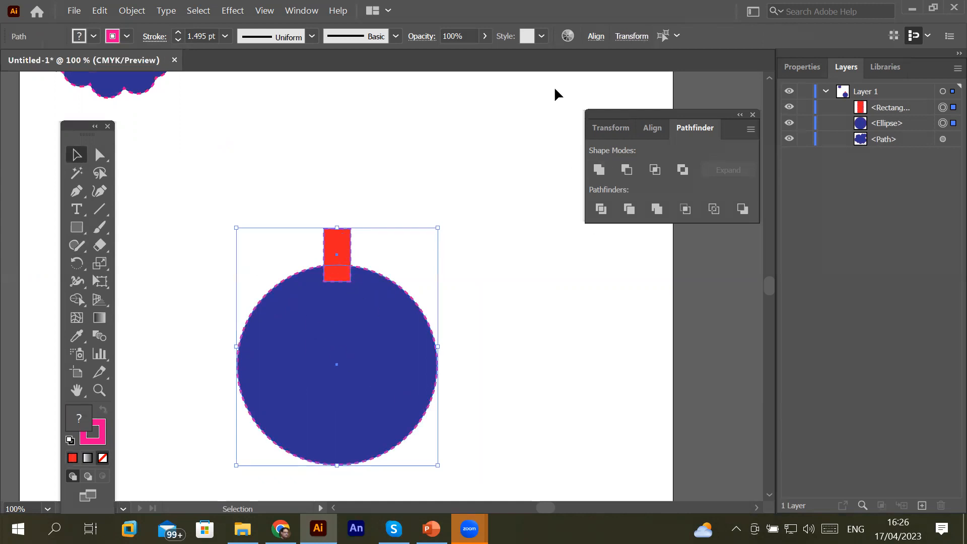
pyautogui.click(598, 38)
pyautogui.click(340, 183)
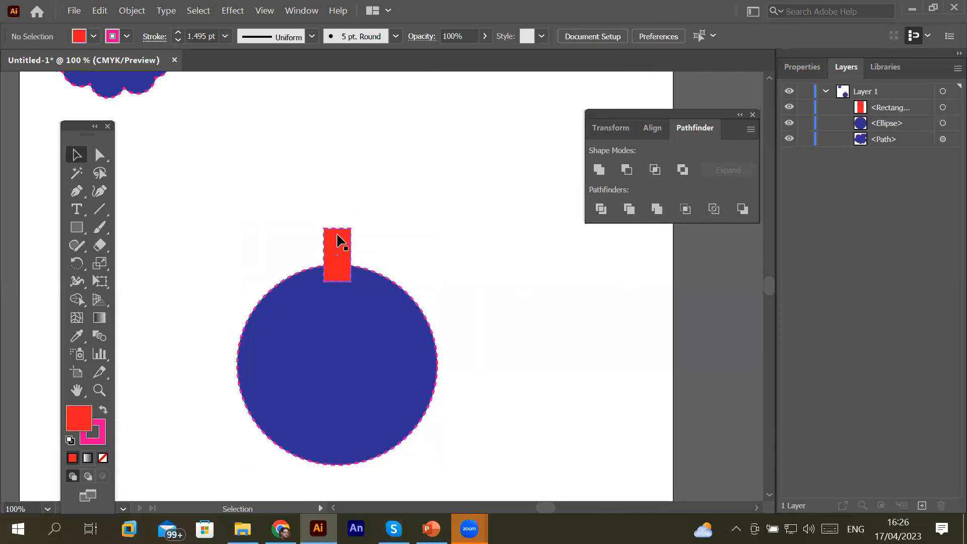
pyautogui.click(339, 241)
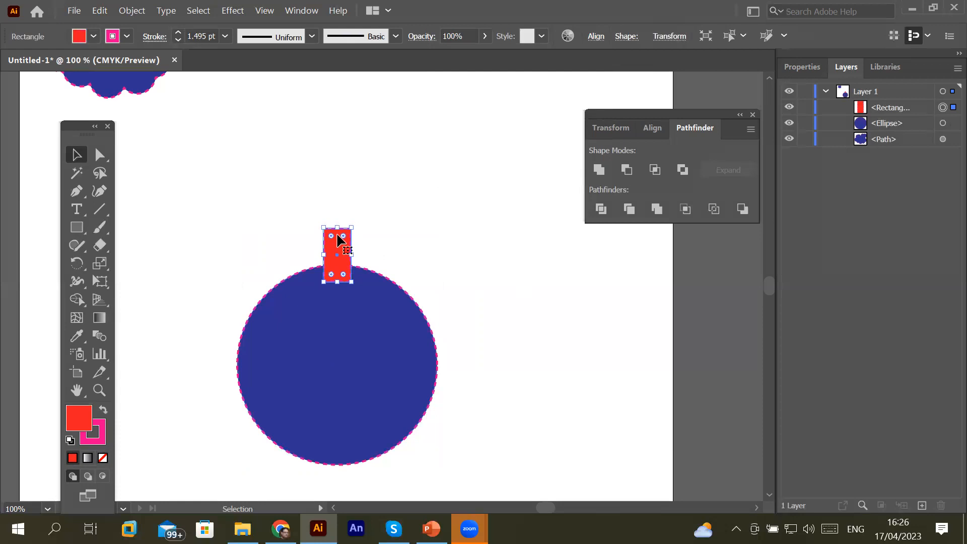
pyautogui.press('t')
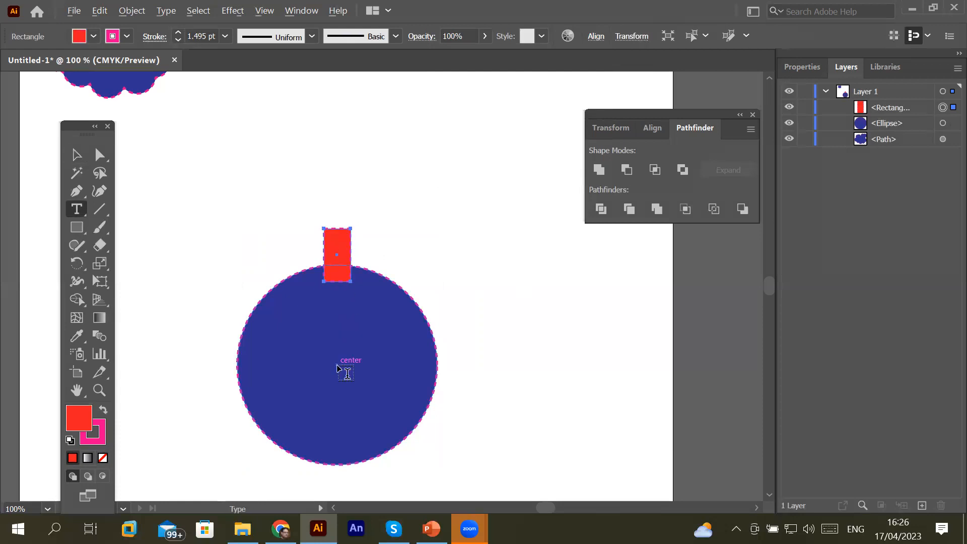
pyautogui.click(347, 374)
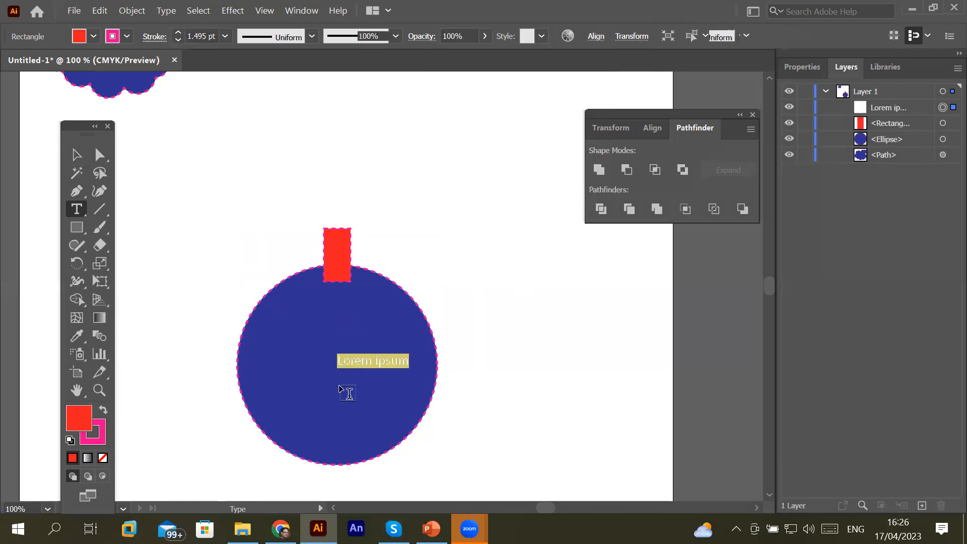
pyautogui.press('BackSpace')
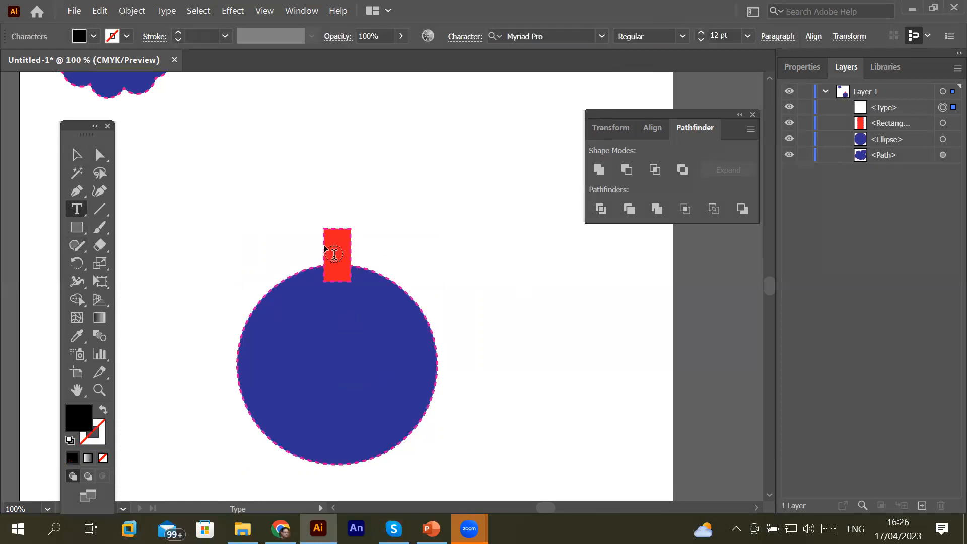
# - Open the Rotate options for the red rectangle about the circle's centre, cancel them, and undo the clearing of the placeholder text
pyautogui.click(77, 155)
pyautogui.click(341, 247)
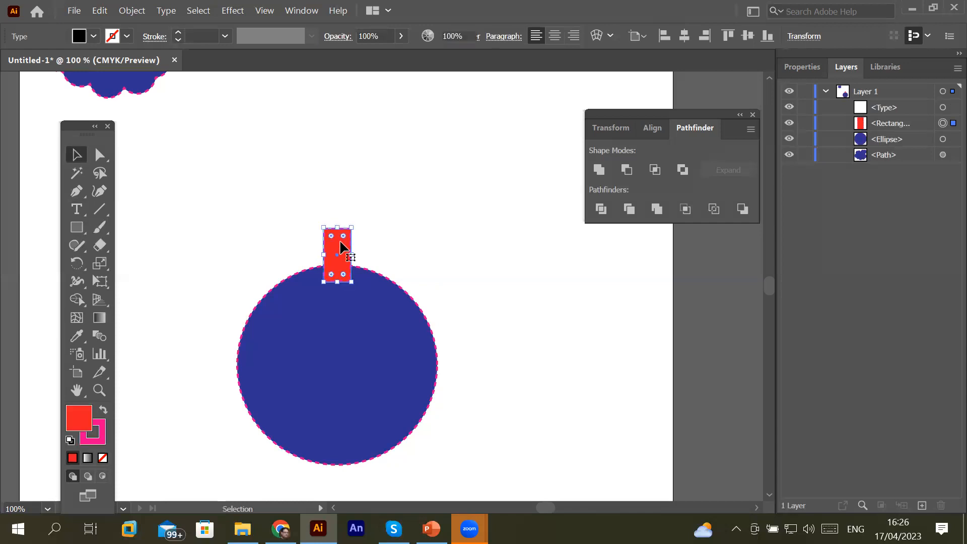
pyautogui.click(77, 263)
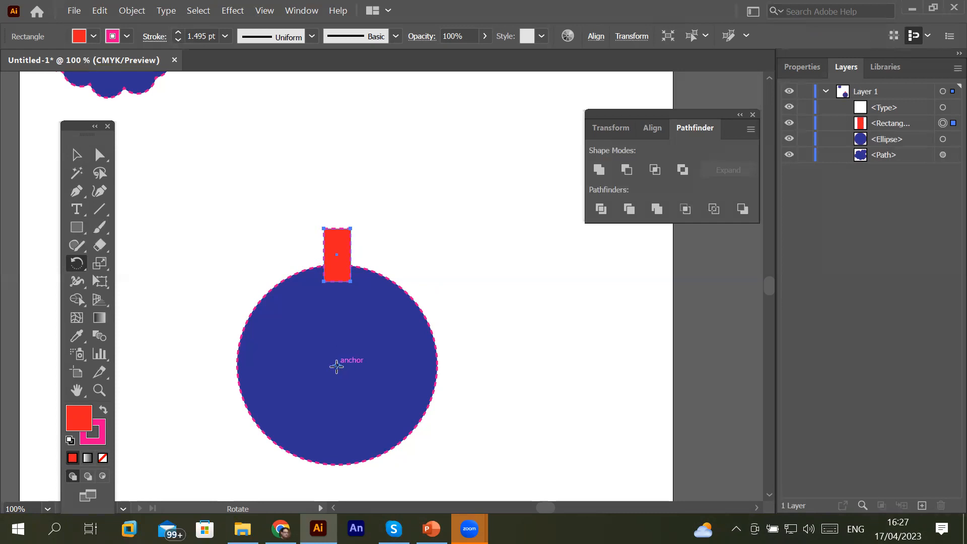
pyautogui.keyDown('alt'); pyautogui.click(340, 367); pyautogui.keyUp('alt')
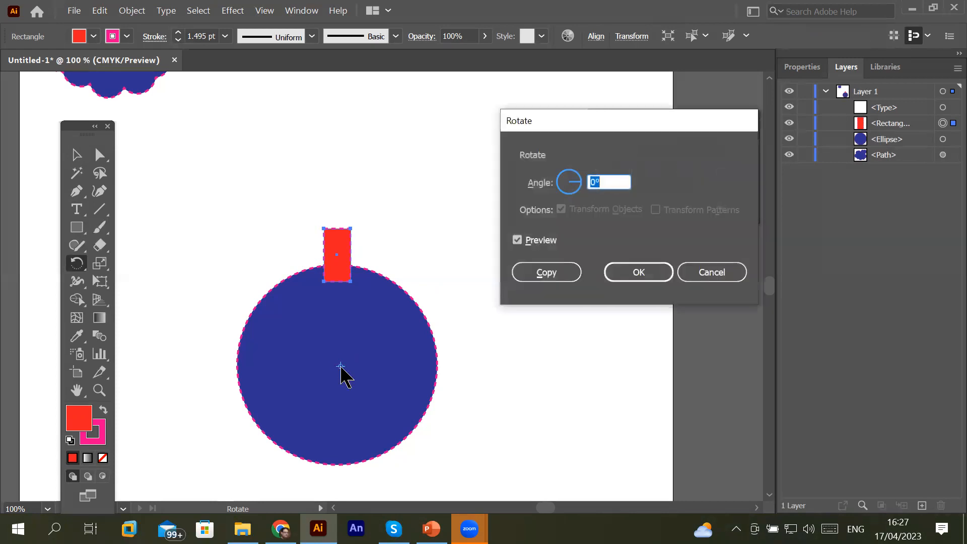
pyautogui.press('Escape')
pyautogui.hotkey('ctrl', 'z')
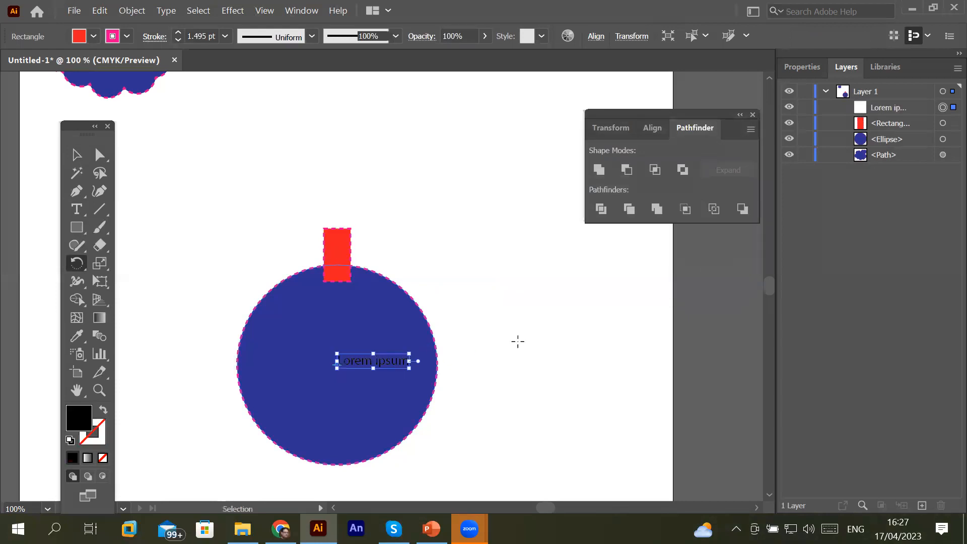
# - Move the circle slightly up and delete the stray "Lorem ipsum" text lying on it
pyautogui.click(77, 155)
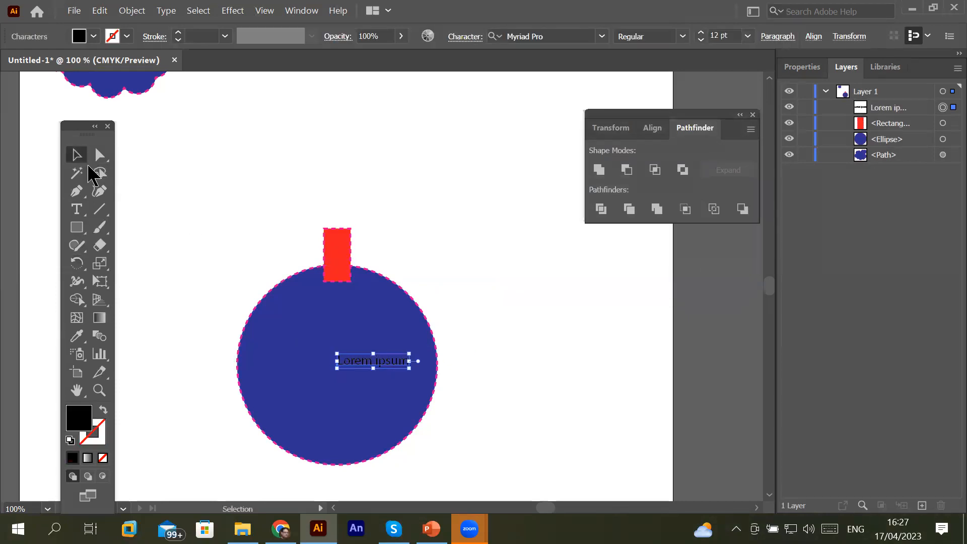
pyautogui.moveTo(363, 371)
pyautogui.mouseDown()
pyautogui.moveTo(399, 331)
pyautogui.moveTo(411, 156)
pyautogui.moveTo(410, 302)
pyautogui.moveTo(376, 389)
pyautogui.moveTo(363, 365)
pyautogui.mouseUp()
pyautogui.click(404, 363)
pyautogui.press('Delete')
# - Narrow the red rectangle, move it slightly up, and align it and the circle on their horizontal centres
pyautogui.click(338, 244)
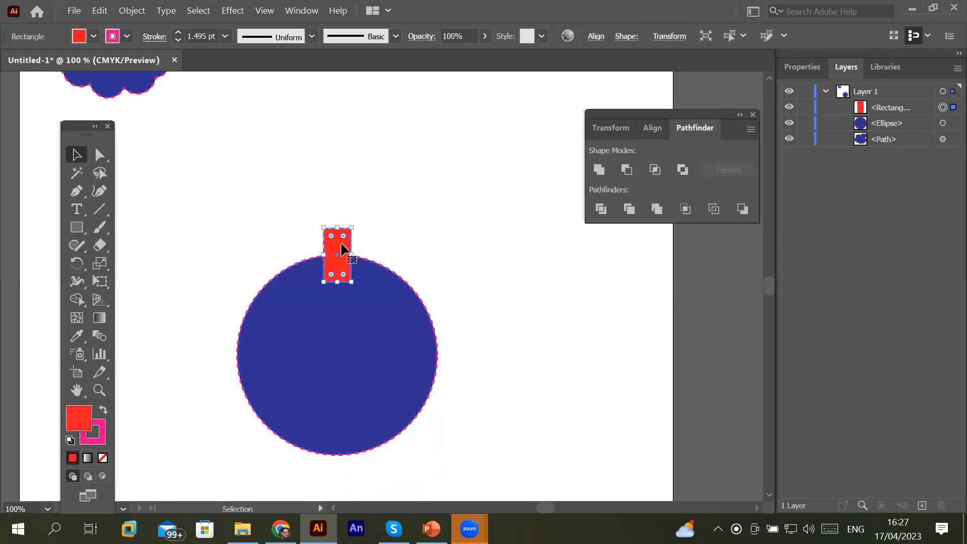
pyautogui.moveTo(339, 248)
pyautogui.mouseDown()
pyautogui.moveTo(352, 242)
pyautogui.moveTo(343, 240)
pyautogui.moveTo(354, 255)
pyautogui.moveTo(335, 249)
pyautogui.moveTo(358, 244)
pyautogui.moveTo(334, 263)
pyautogui.moveTo(343, 263)
pyautogui.mouseUp()
pyautogui.moveTo(230, 201); pyautogui.dragTo(487, 465)
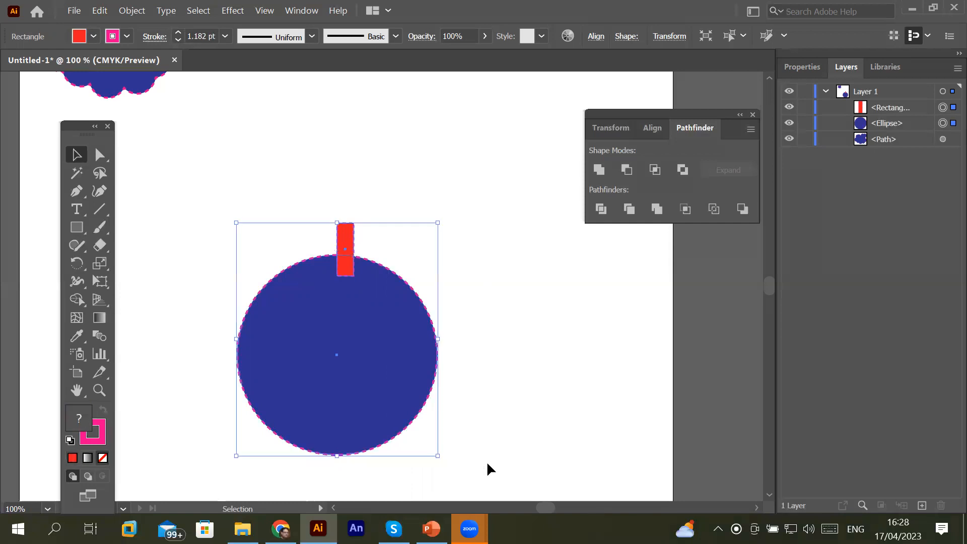
pyautogui.click(596, 37)
pyautogui.click(471, 78)
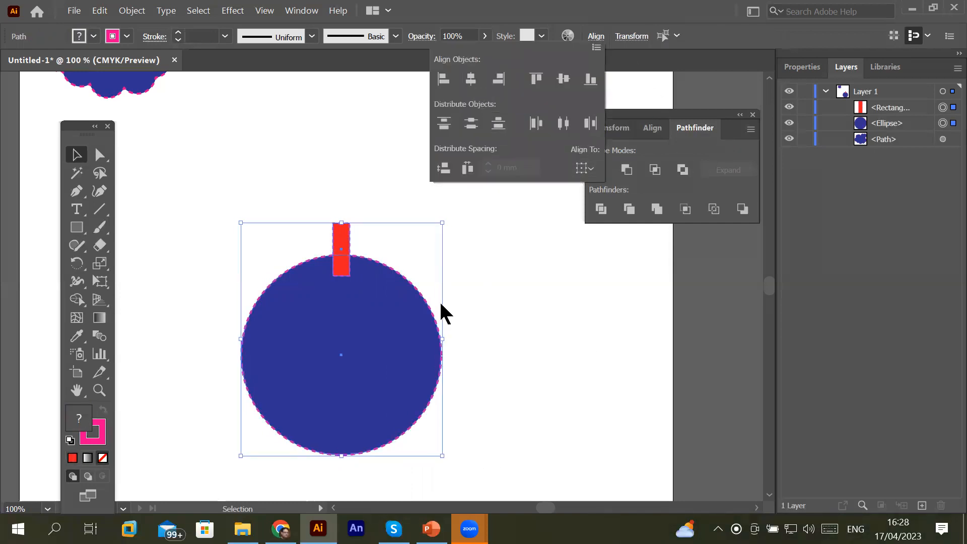
# - Deselect both shapes and select only the red rectangle for rotating
pyautogui.click(283, 320)
pyautogui.click(355, 216)
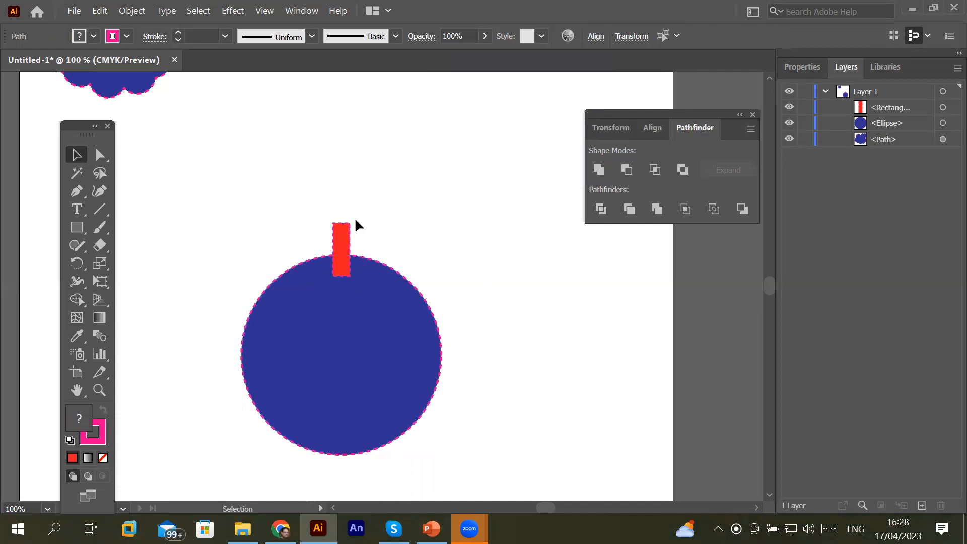
pyautogui.click(348, 242)
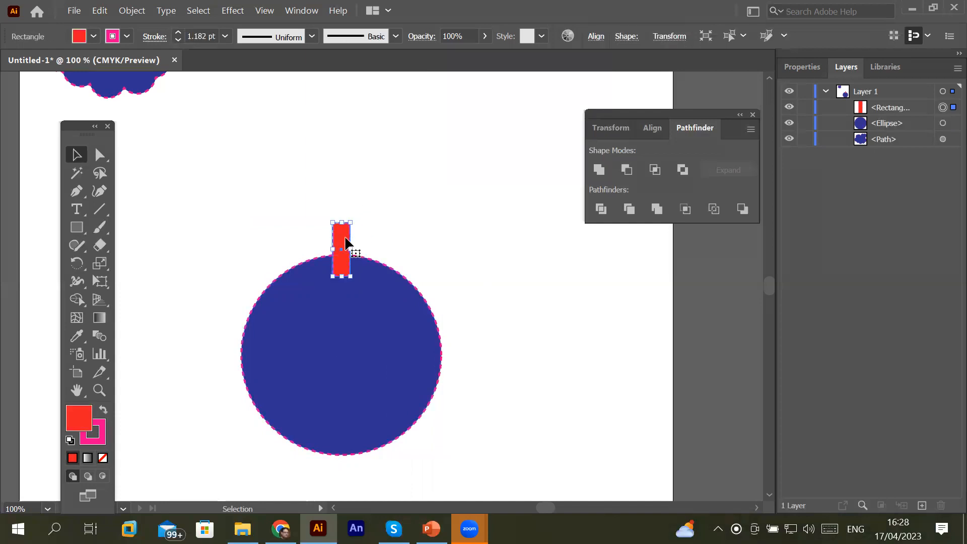
pyautogui.click(77, 263)
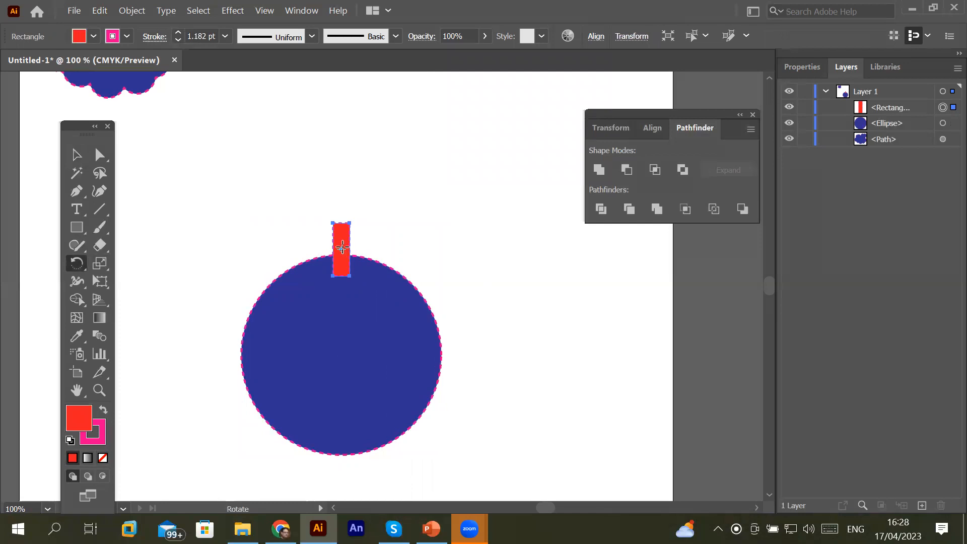
pyautogui.moveTo(342, 247); pyautogui.dragTo(343, 356)
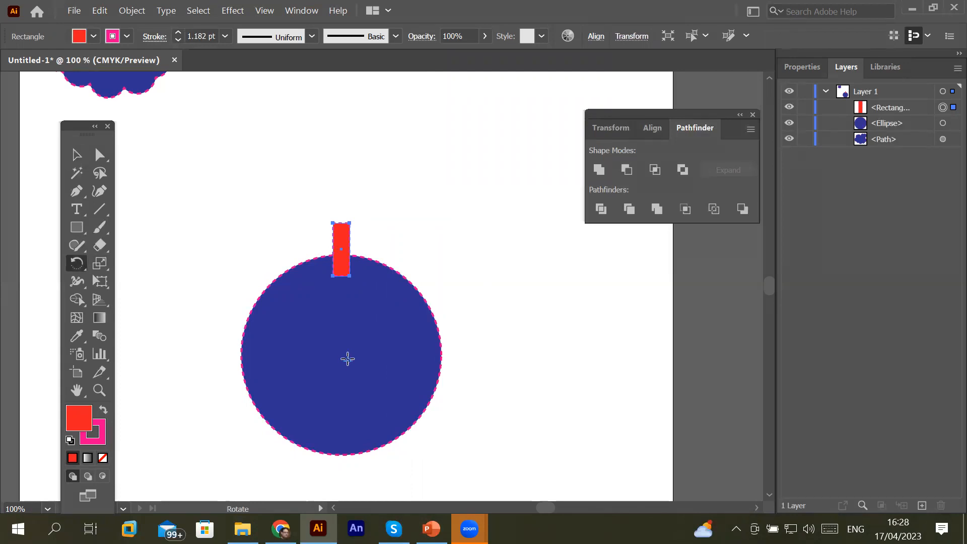
pyautogui.moveTo(346, 349); pyautogui.dragTo(345, 346)
pyautogui.keyDown('alt'); pyautogui.click(339, 252); pyautogui.keyUp('alt')
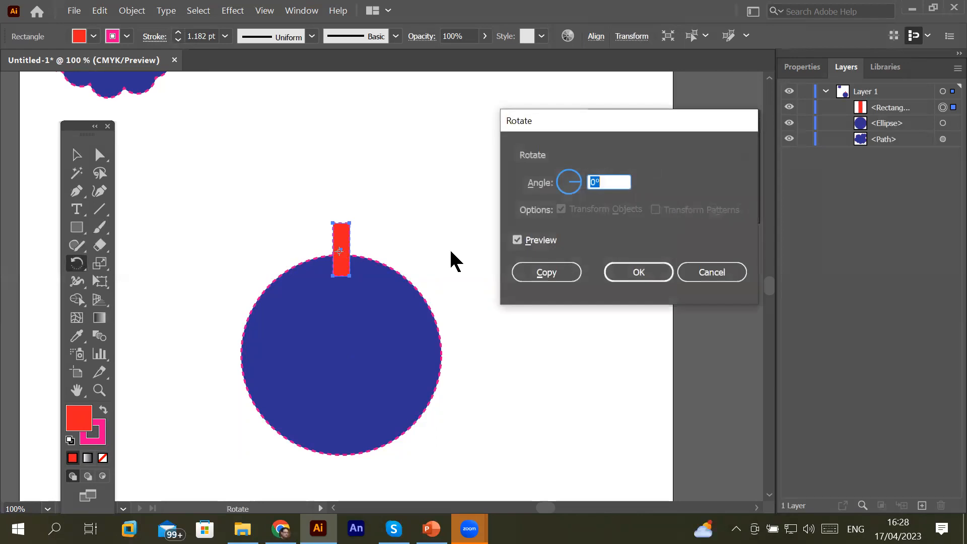
pyautogui.click(687, 277)
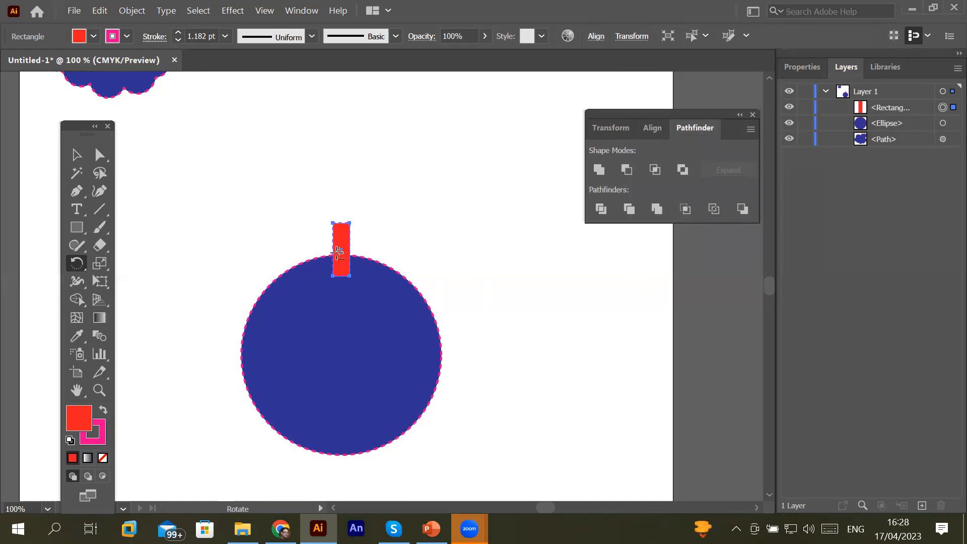
# - Make a copy of the red rectangle rotated 20° about the circle's centre
pyautogui.keyDown('alt'); pyautogui.click(343, 356); pyautogui.keyUp('alt')
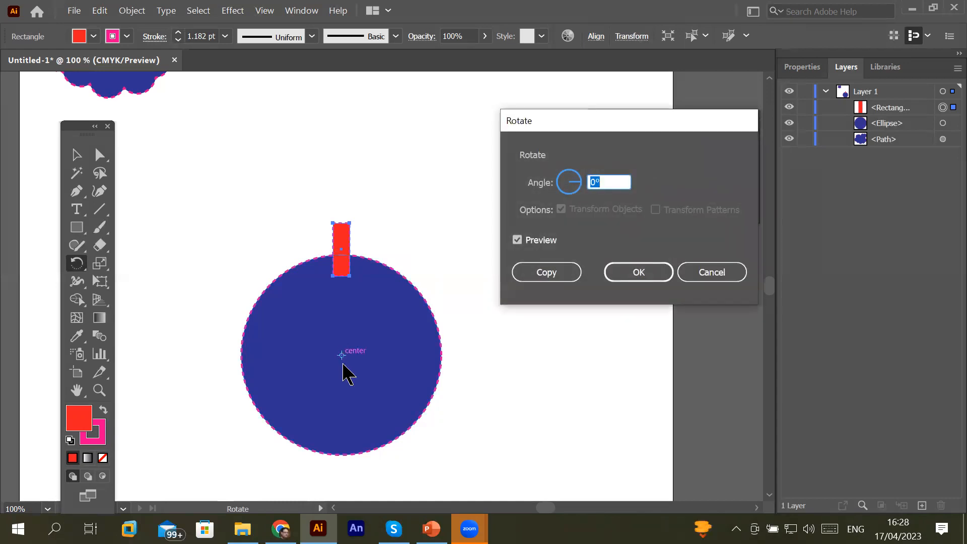
pyautogui.write('6')
pyautogui.press('Tab')
pyautogui.scroll(13, 620, 180)
pyautogui.scroll(1, 619, 180)
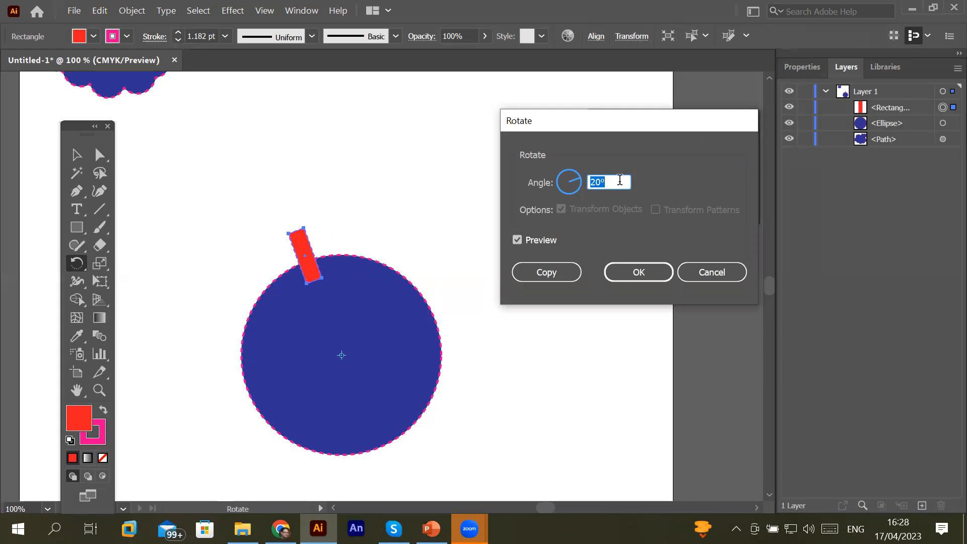
pyautogui.click(550, 271)
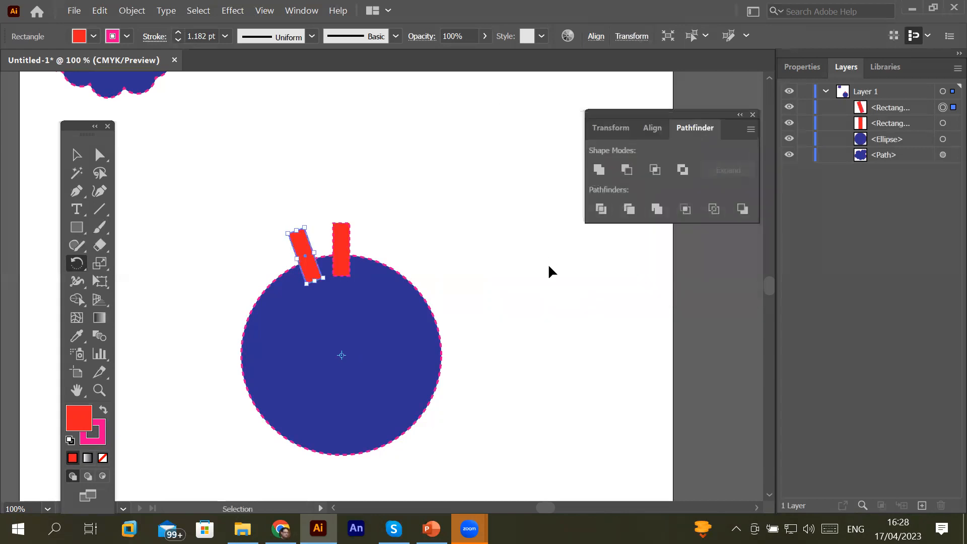
# - Repeat the rotated rectangle copy 16 times to complete an even ring around the circle
pyautogui.hotkey('ctrl', 'd')
pyautogui.hotkey('ctrl', 'd')
pyautogui.hotkey('ctrl', 'd')
pyautogui.hotkey('ctrl', 'd')
pyautogui.hotkey('ctrl', 'd')
pyautogui.hotkey('ctrl', 'd')
pyautogui.hotkey('ctrl', 'd')
pyautogui.hotkey('ctrl', 'd')
pyautogui.hotkey('ctrl', 'd')
pyautogui.hotkey('ctrl', 'd')
pyautogui.hotkey('ctrl', 'd')
pyautogui.hotkey('ctrl', 'd')
pyautogui.hotkey('ctrl', 'd')
pyautogui.hotkey('ctrl', 'd')
pyautogui.hotkey('ctrl', 'd')
pyautogui.hotkey('ctrl', 'd')
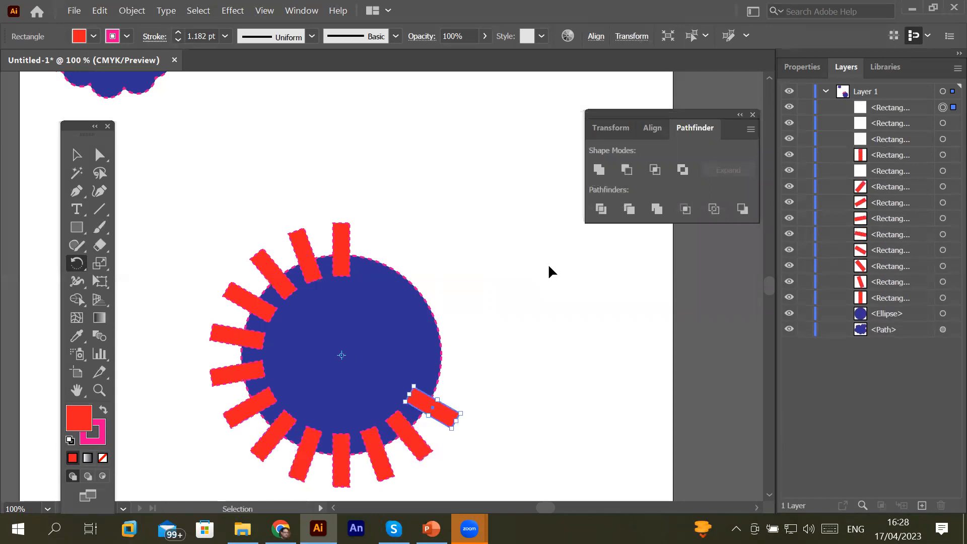
pyautogui.press('r')
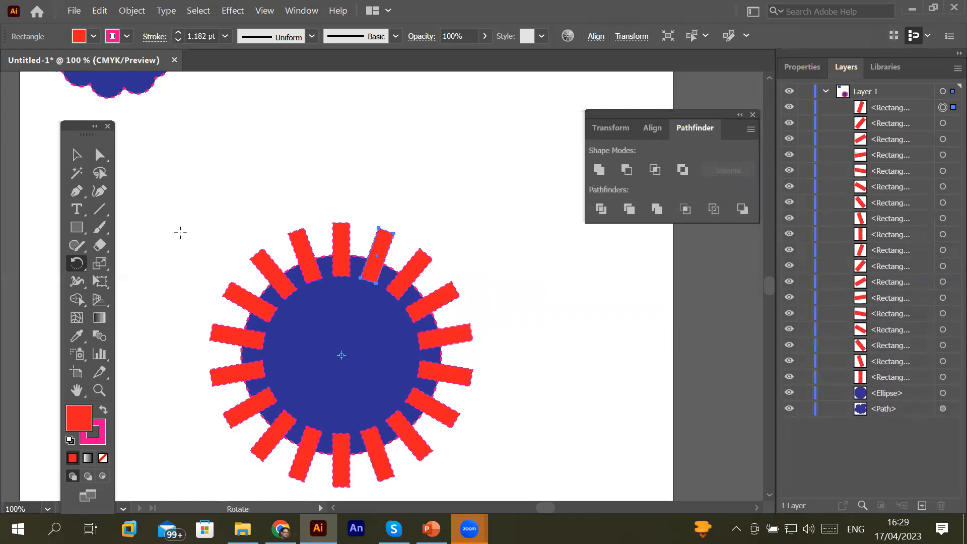
# - Subtract all the red rectangles from the circle with Minus Front as an editable compound shape, and deselect it
pyautogui.click(76, 154)
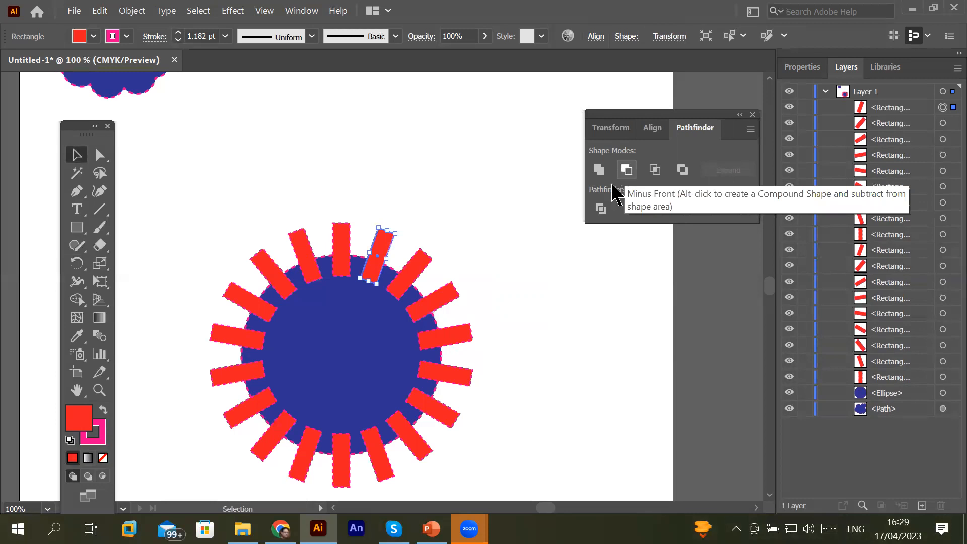
pyautogui.moveTo(167, 184); pyautogui.dragTo(521, 496)
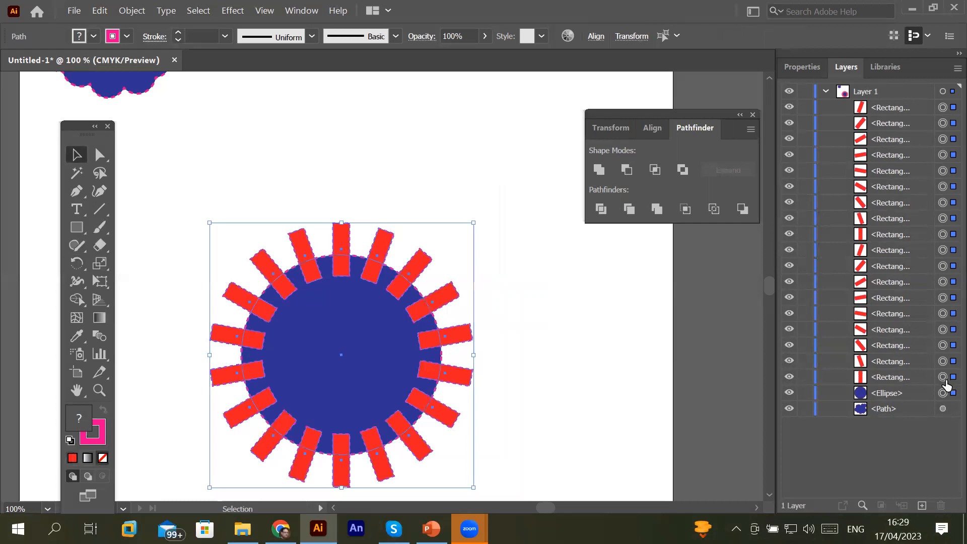
pyautogui.click(628, 171)
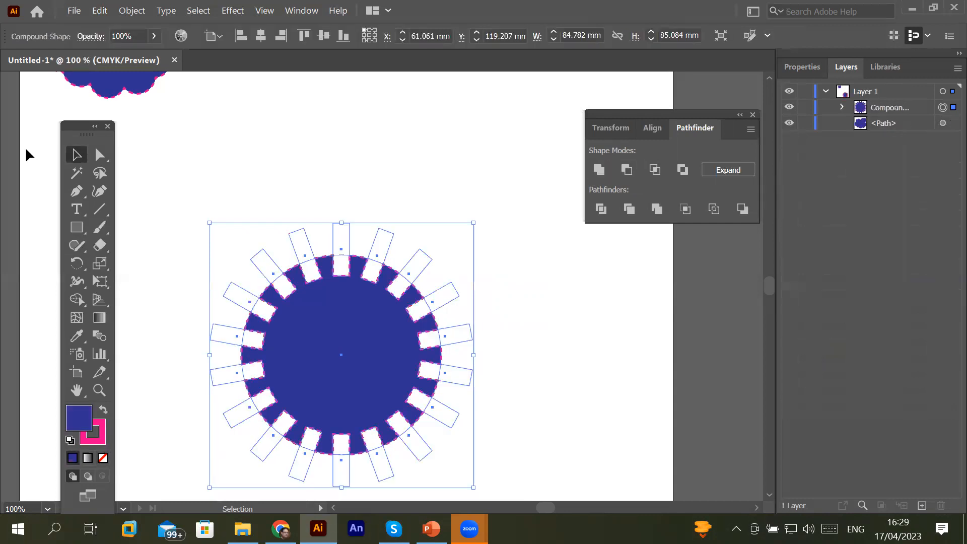
pyautogui.click(418, 180)
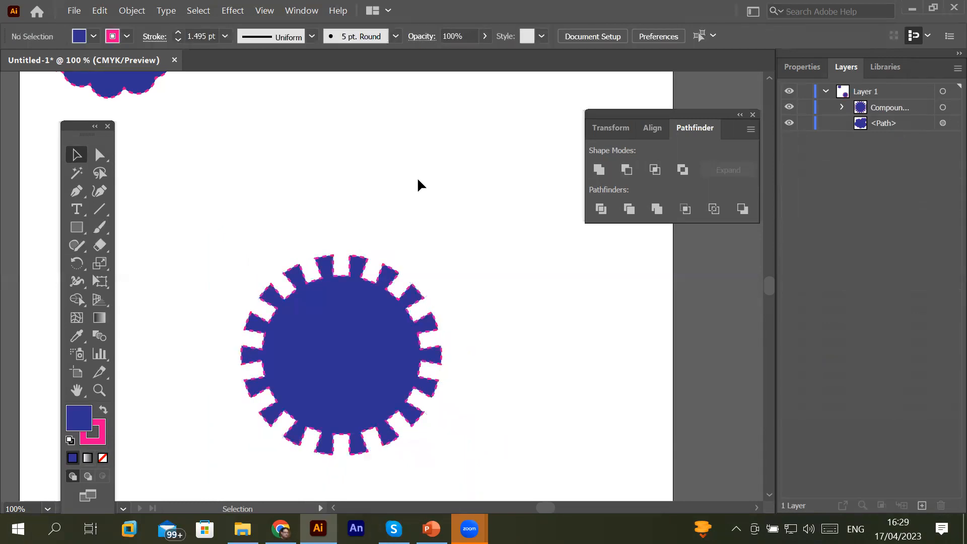
# - Isolate the compound shape and move one of its subtracted rectangles into the circle's interior
pyautogui.click(381, 270)
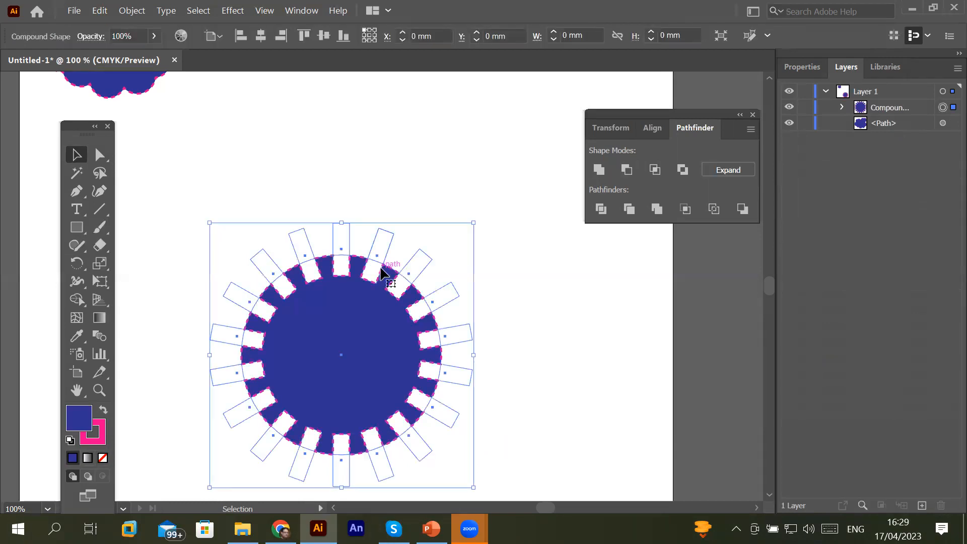
pyautogui.doubleClick(304, 238)
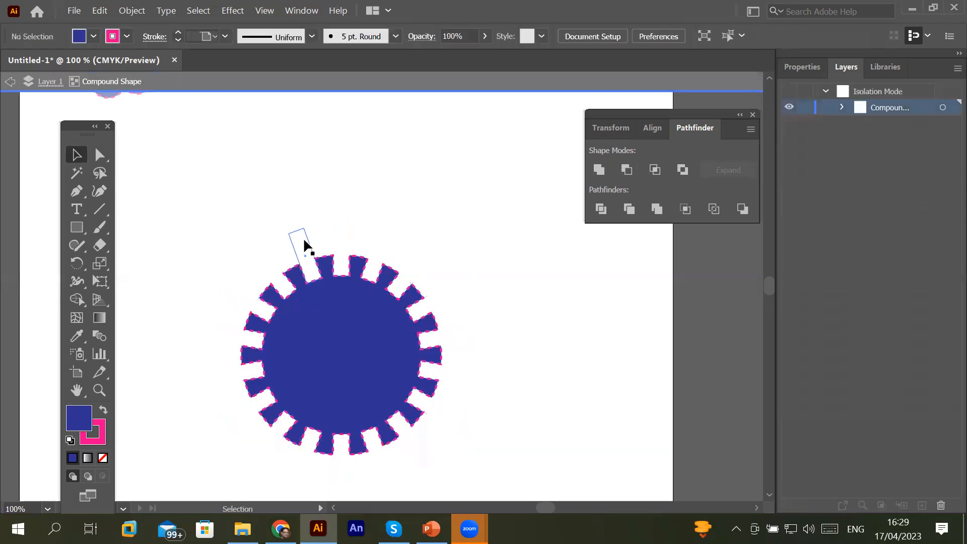
pyautogui.moveTo(304, 240); pyautogui.dragTo(359, 324)
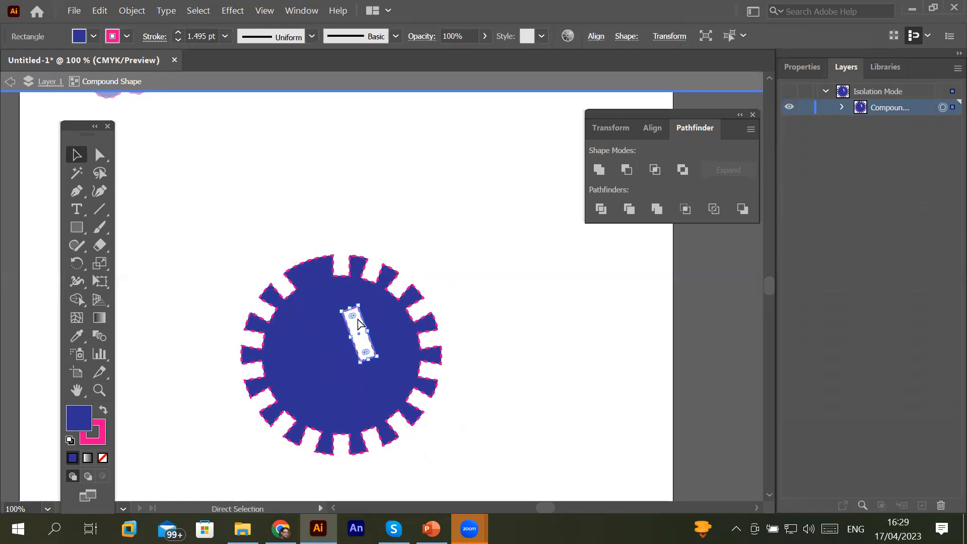
# - Undo the rectangle's move and the Minus Front operation, and deselect everything
pyautogui.hotkey('ctrl', 'z')
pyautogui.hotkey('ctrl', 'z')
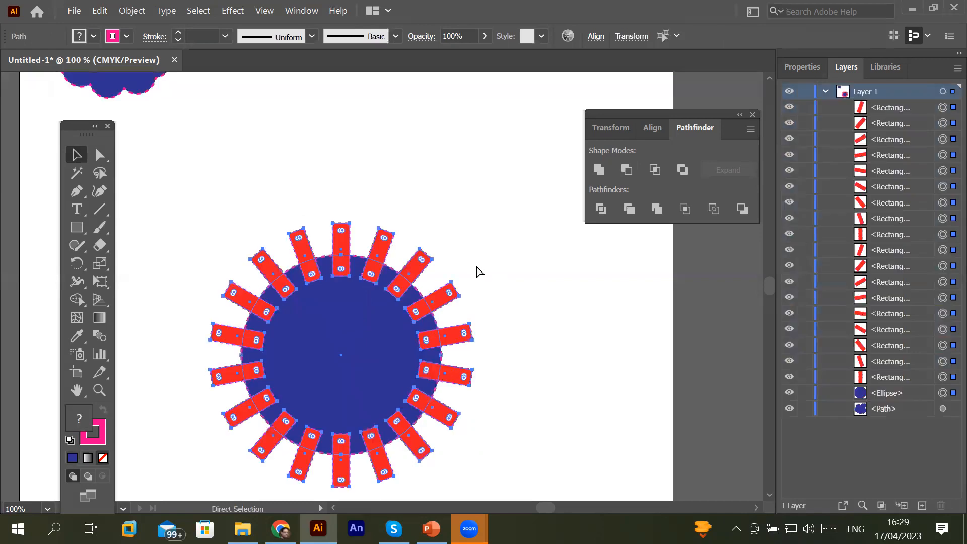
pyautogui.press('v')
pyautogui.click(543, 289)
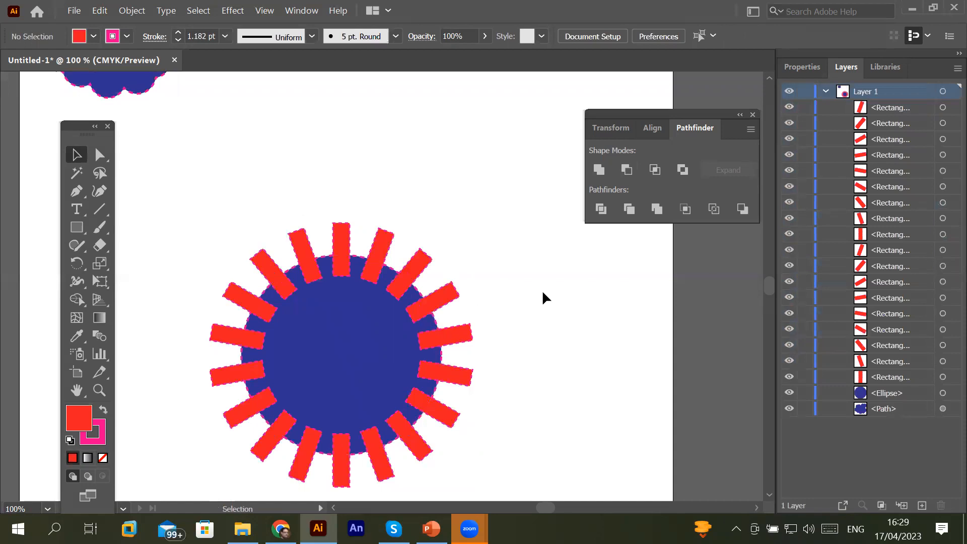
# - Try Minus Back on the circle and all the red rectangles, undo it, and deselect them
pyautogui.click(628, 170)
pyautogui.click(613, 287)
pyautogui.moveTo(156, 190); pyautogui.dragTo(507, 488)
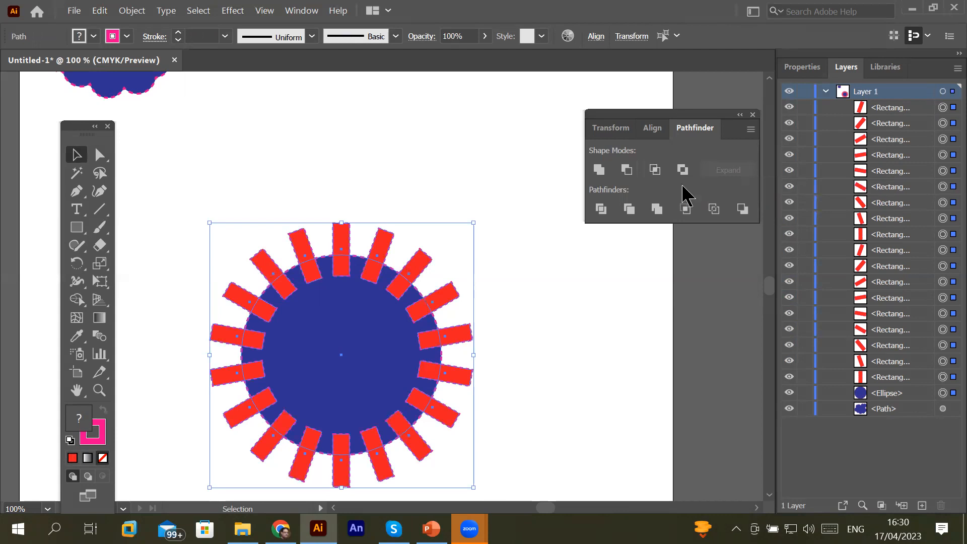
pyautogui.click(743, 208)
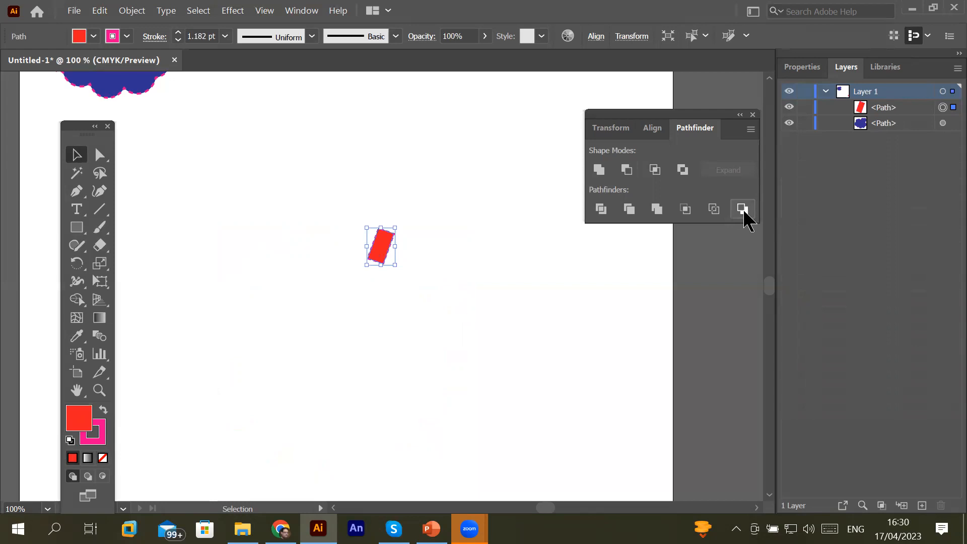
pyautogui.hotkey('ctrl', 'z')
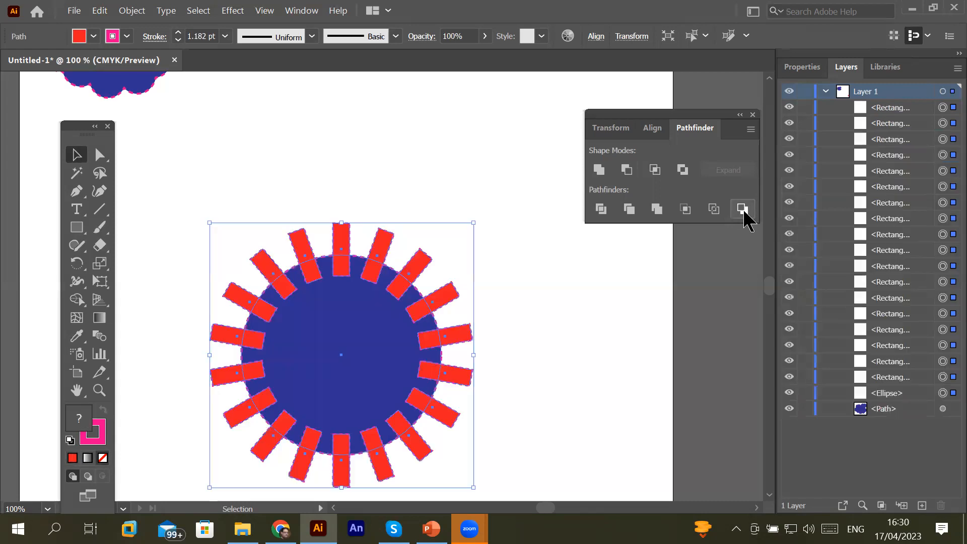
pyautogui.click(570, 341)
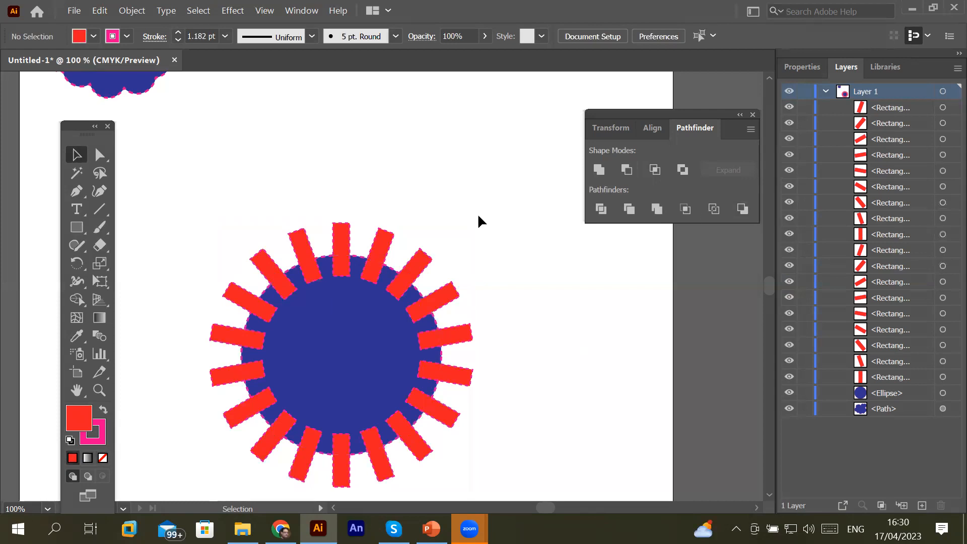
# - Delete the blue circle together with all the red rectangles around it
pyautogui.moveTo(175, 210); pyautogui.dragTo(523, 496)
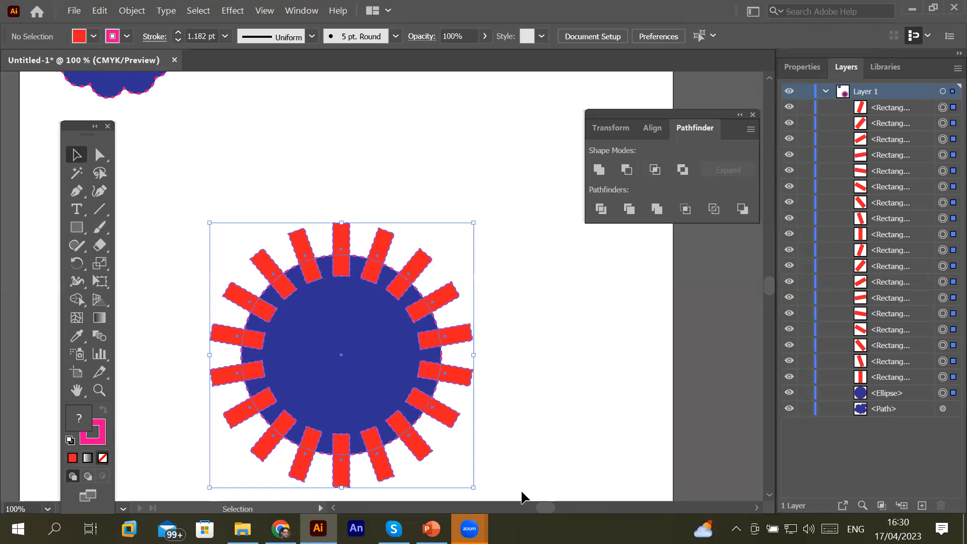
pyautogui.press('Delete')
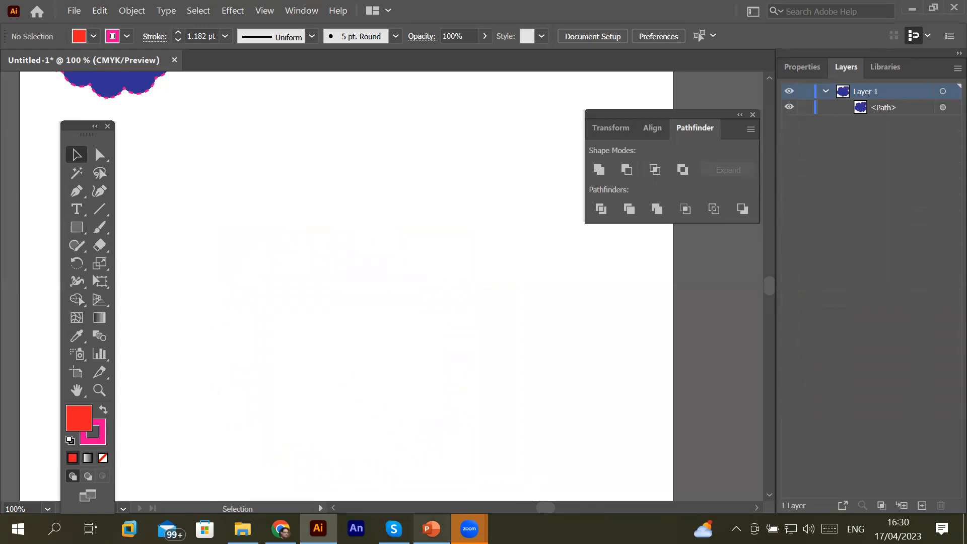
# - Switch to PowerPoint, view the Pathfinder Tool – Intersect slide, and return to Illustrator
pyautogui.click(432, 529)
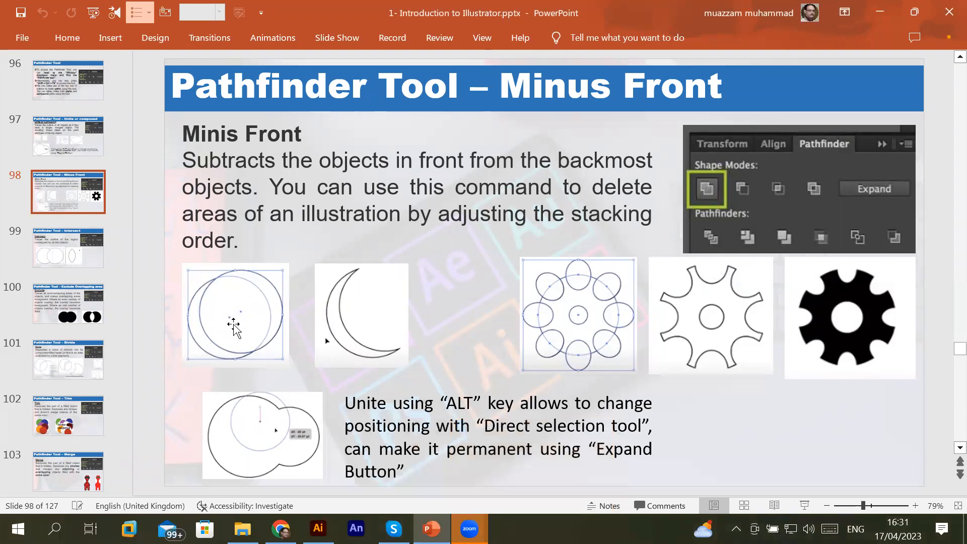
pyautogui.click(67, 241)
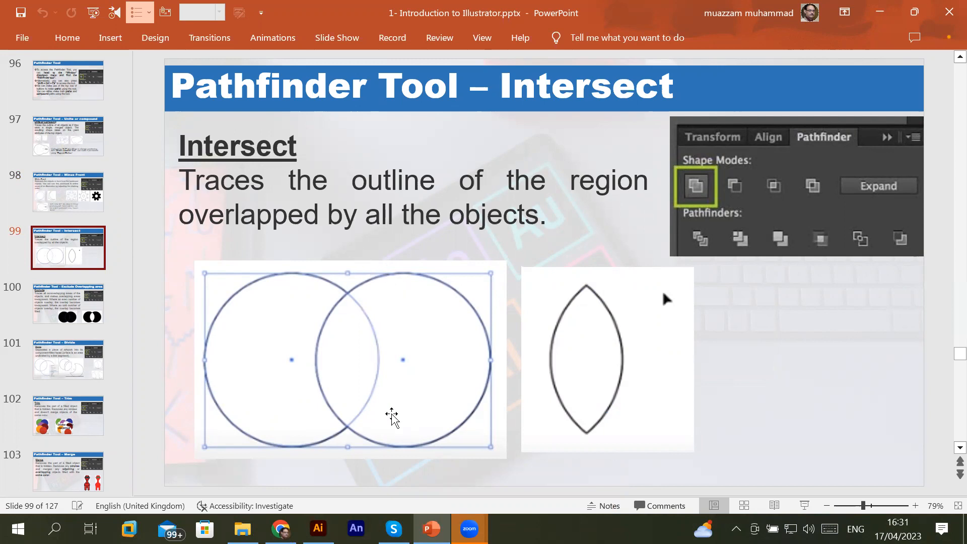
pyautogui.hotkey('alt', 'Tab')
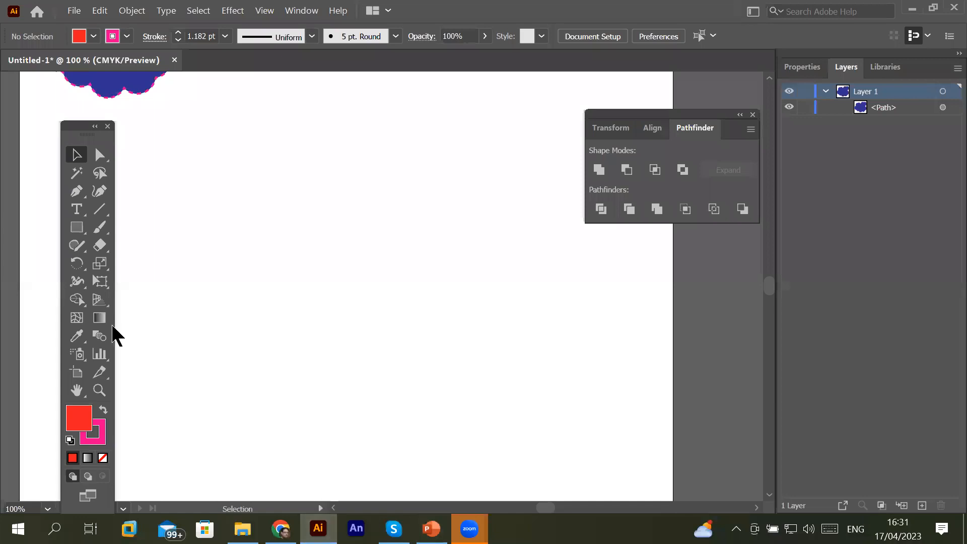
# - Draw a red circle on the empty part of the artboard and place a partly overlapping copy to its right
pyautogui.moveTo(69, 228); pyautogui.dragTo(141, 262)
pyautogui.moveTo(249, 191)
pyautogui.mouseDown()
pyautogui.moveTo(249, 216)
pyautogui.moveTo(386, 328)
pyautogui.mouseUp()
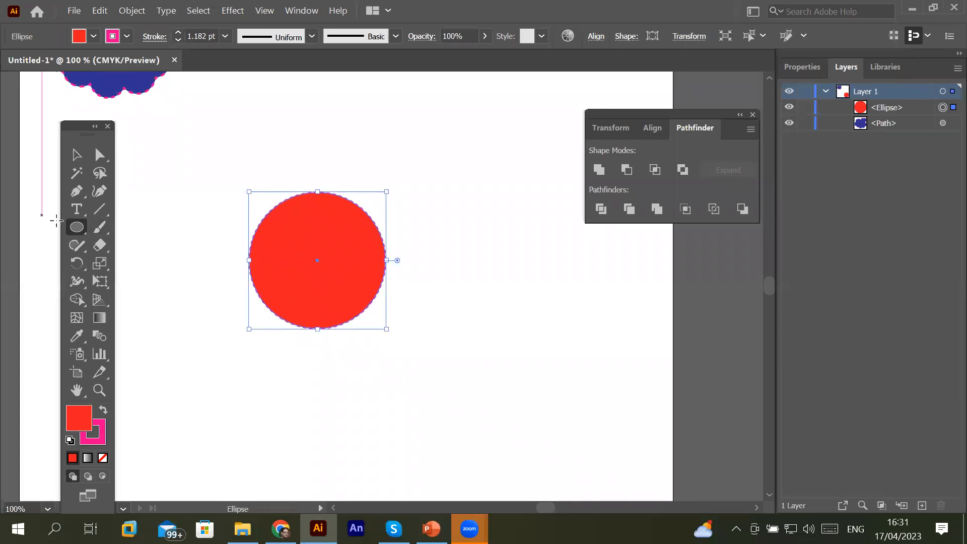
pyautogui.click(76, 155)
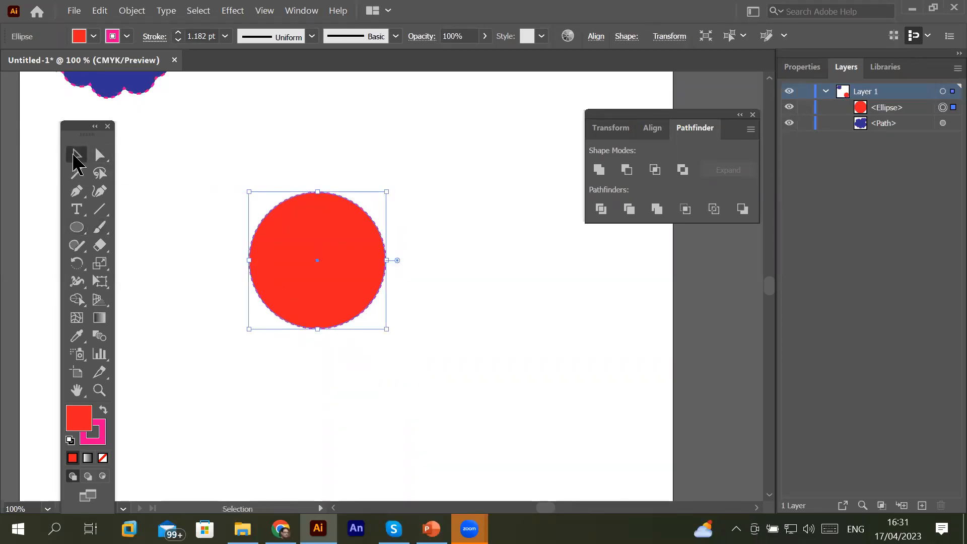
pyautogui.moveTo(293, 254); pyautogui.dragTo(383, 251)
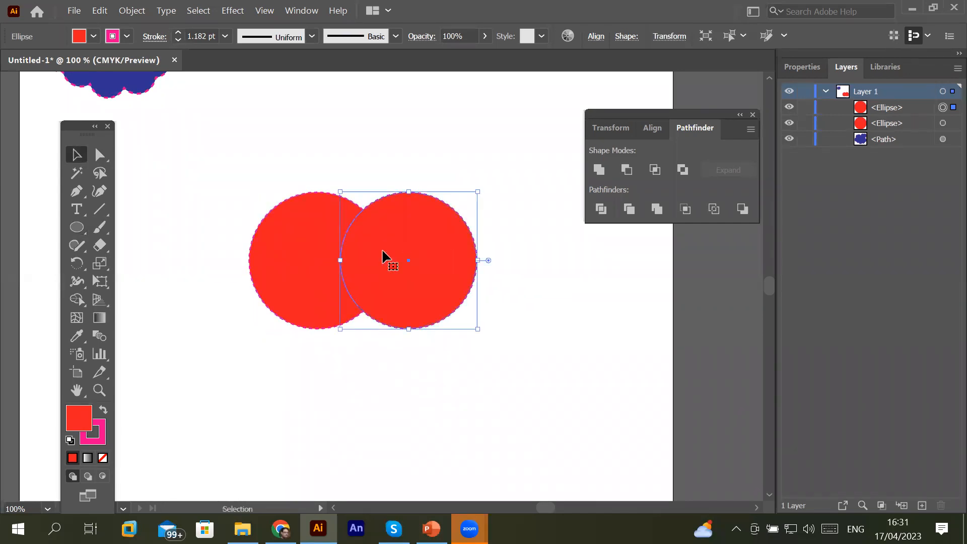
# - Fill the copied circle with yellow and select both circles together
pyautogui.click(93, 36)
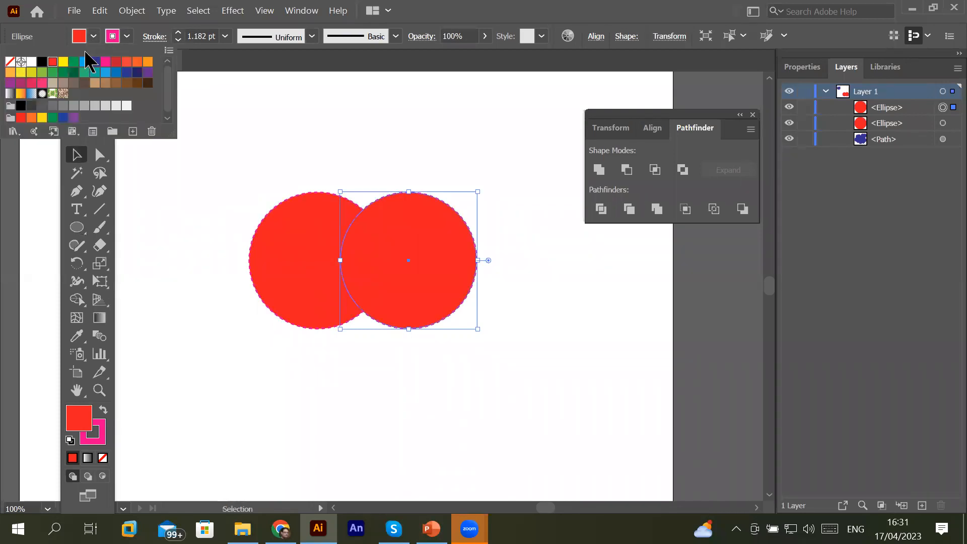
pyautogui.click(63, 61)
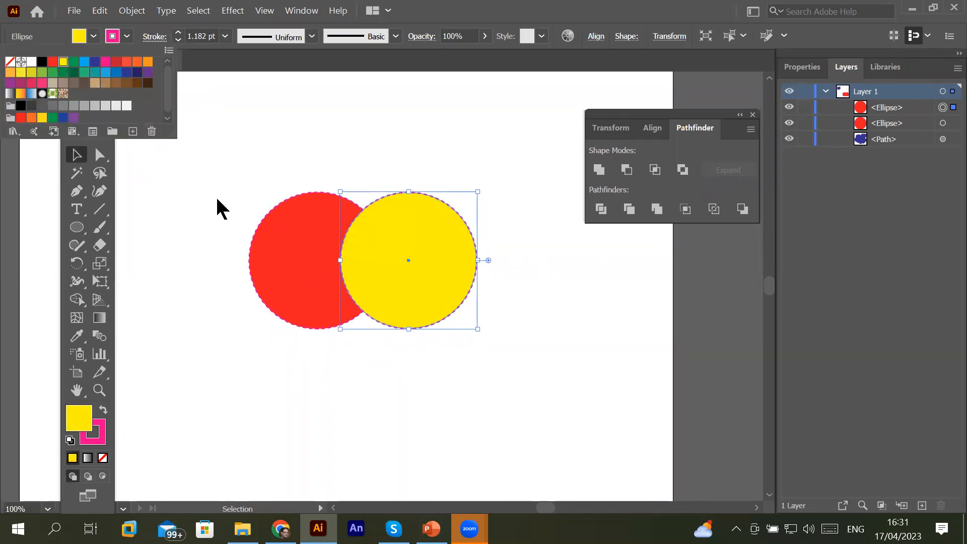
pyautogui.click(214, 178)
pyautogui.moveTo(215, 162); pyautogui.dragTo(485, 353)
pyautogui.moveTo(513, 363); pyautogui.dragTo(514, 364)
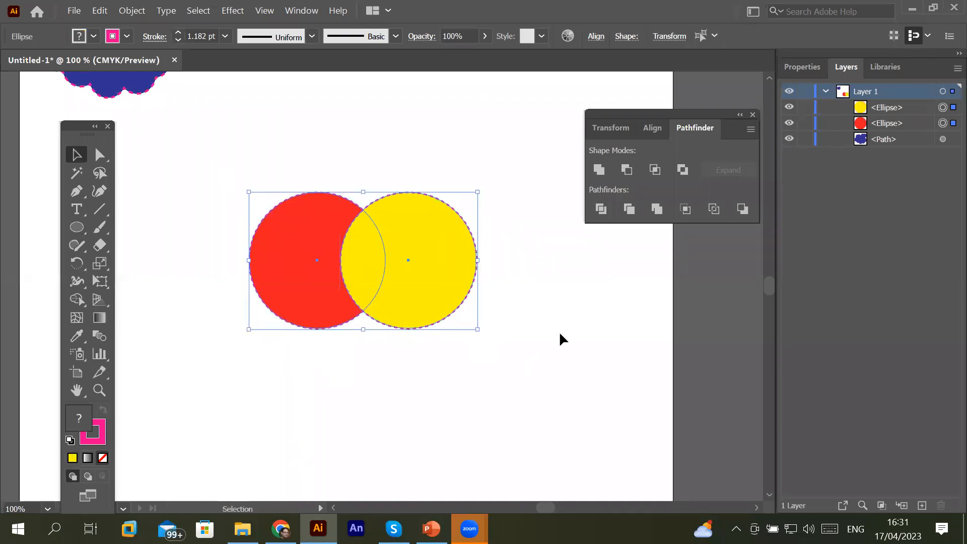
# - Intersect the two circles as a live compound shape and move the yellow circle left inside it to widen the overlap
pyautogui.click(655, 170)
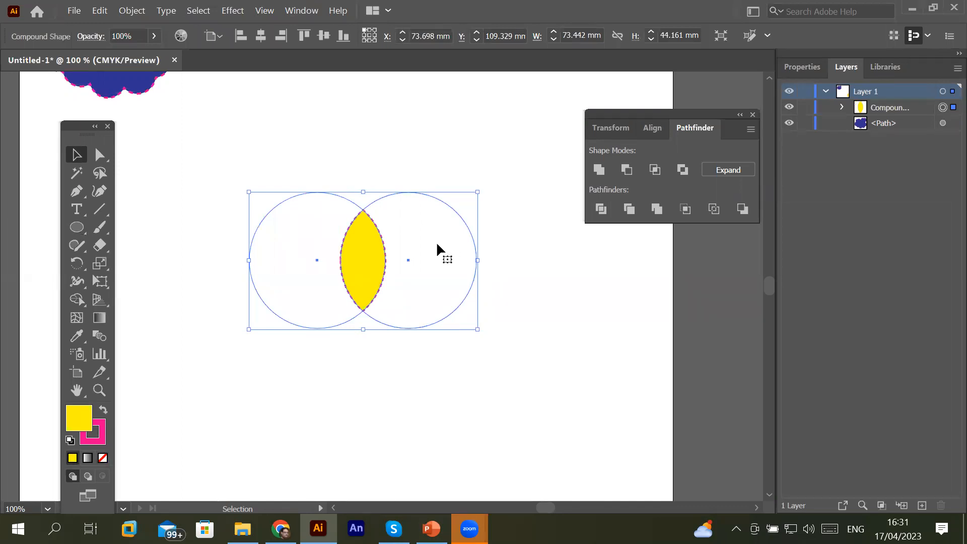
pyautogui.doubleClick(372, 265)
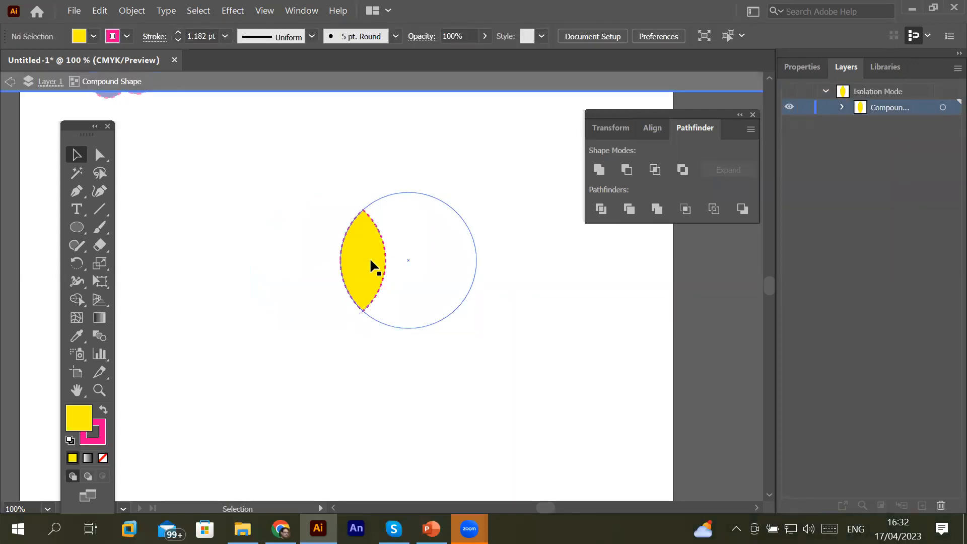
pyautogui.moveTo(371, 266); pyautogui.dragTo(344, 269)
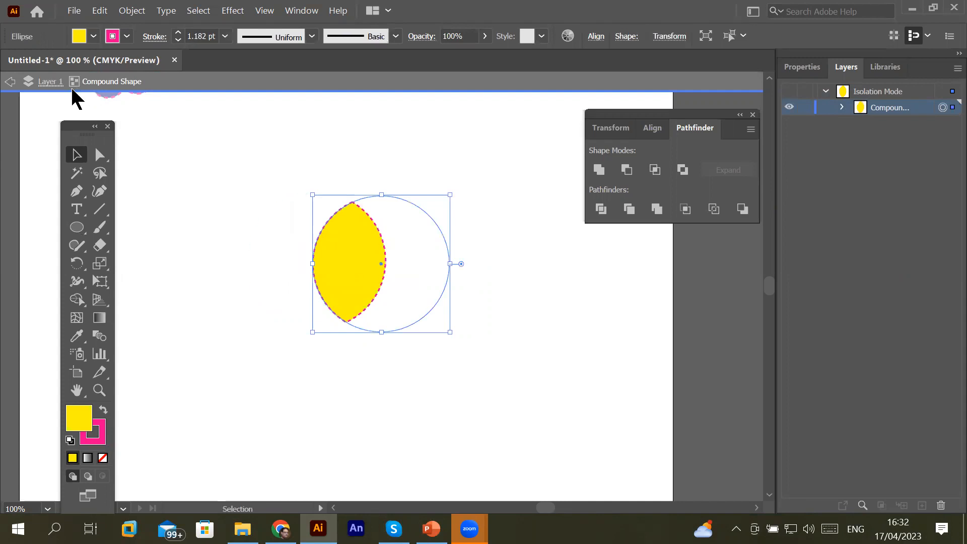
pyautogui.click(41, 82)
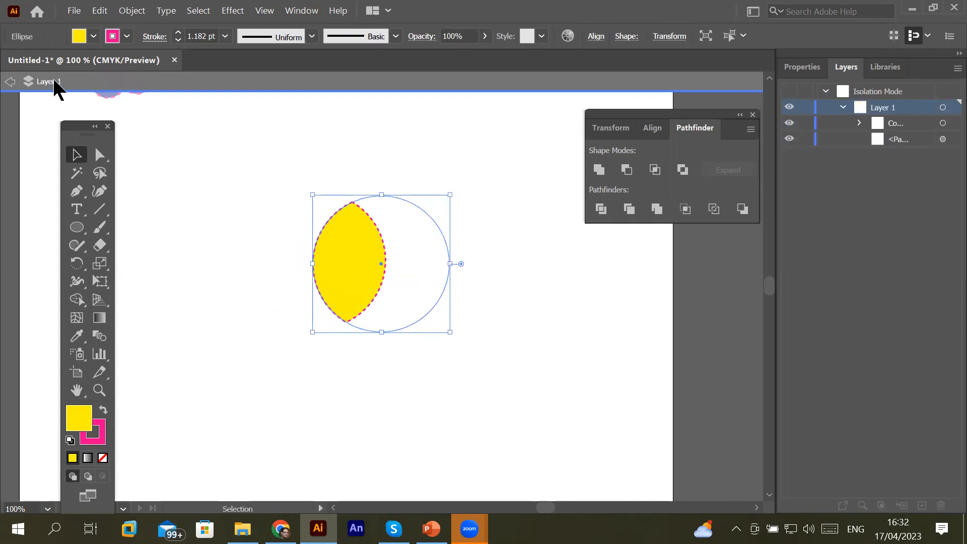
pyautogui.click(10, 82)
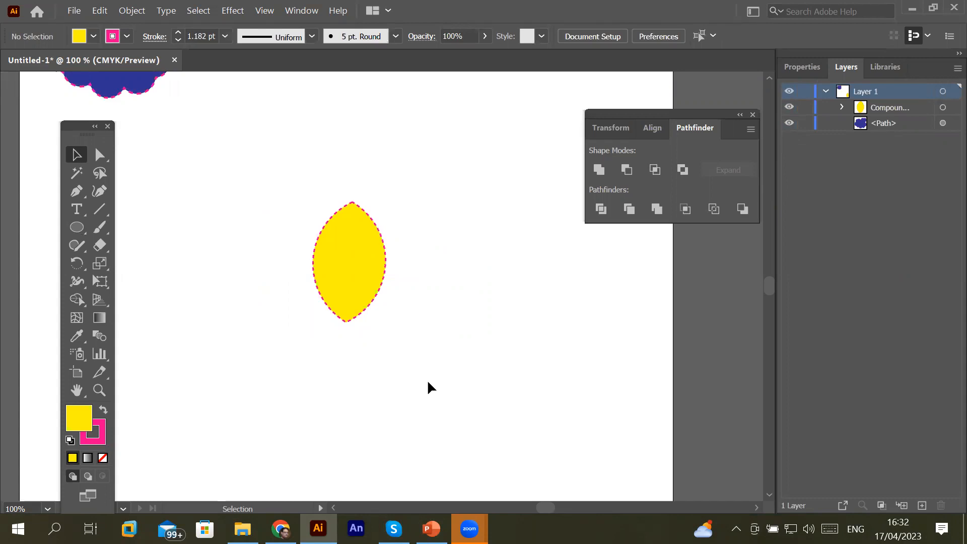
# - Expand the intersected compound shape into a single path and move it slightly up on the artboard
pyautogui.click(333, 280)
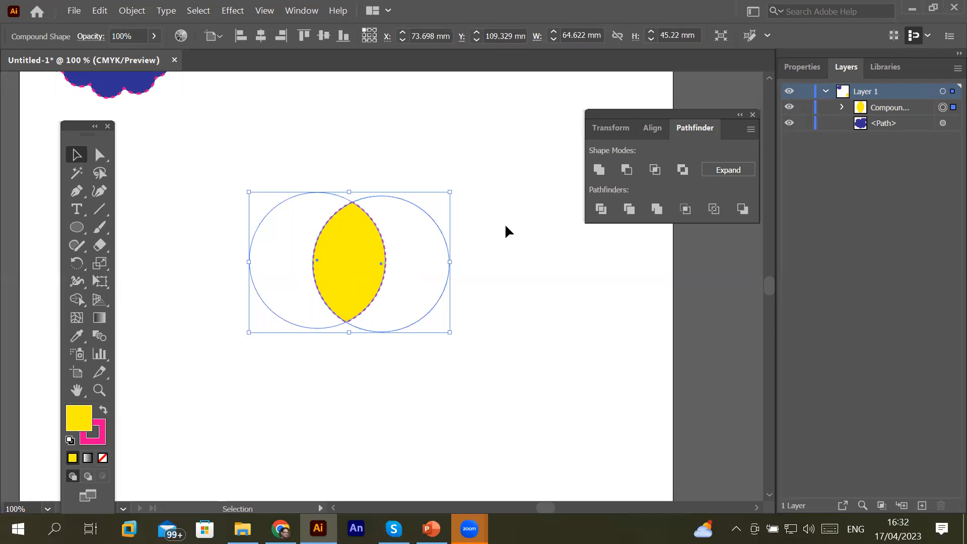
pyautogui.click(727, 173)
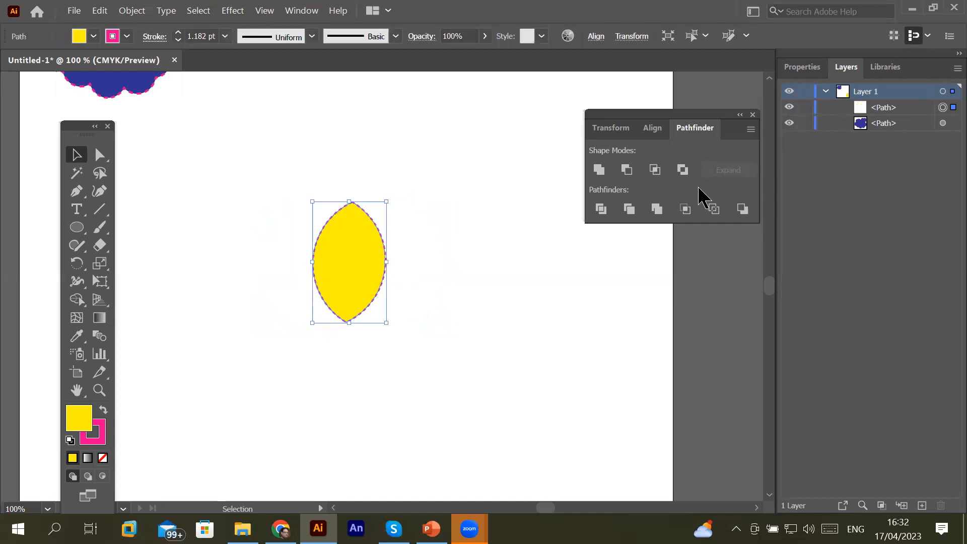
pyautogui.click(592, 340)
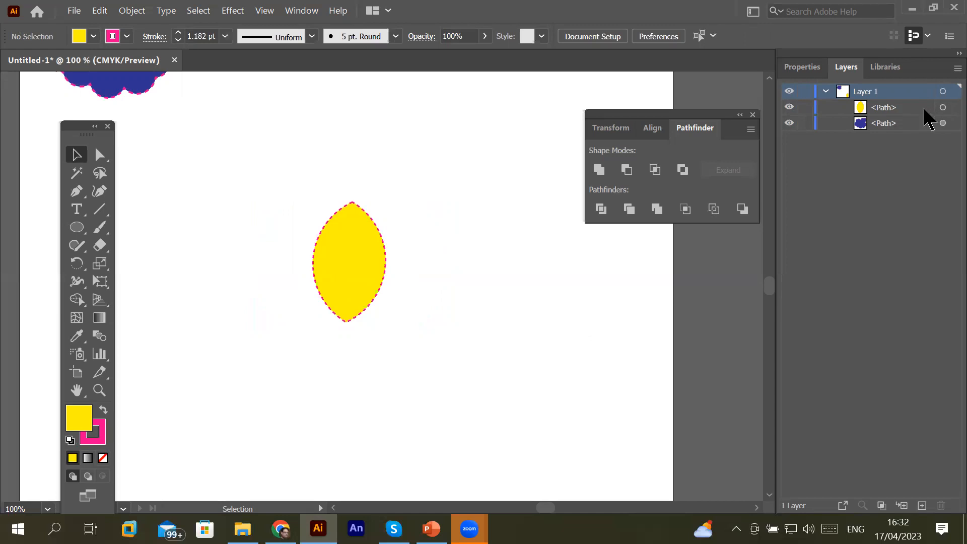
pyautogui.click(943, 108)
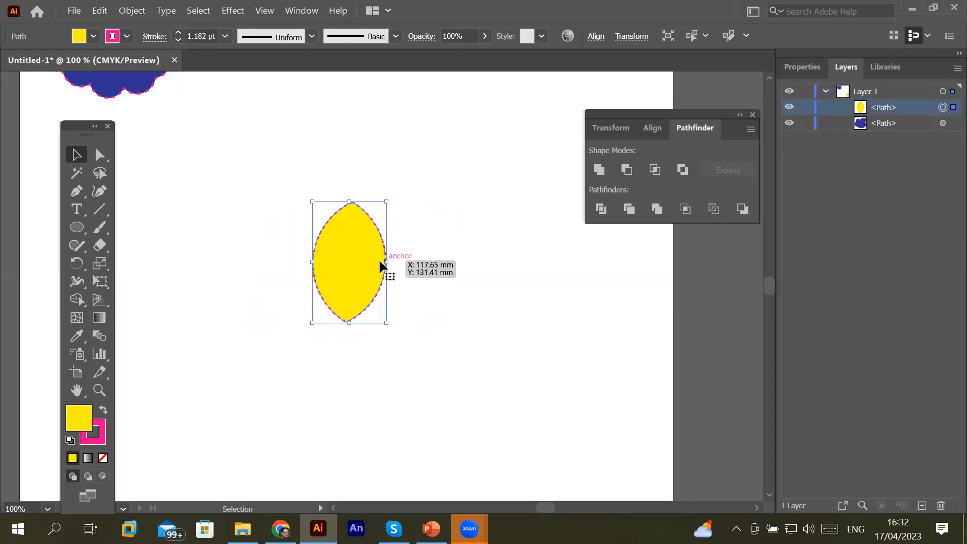
pyautogui.moveTo(371, 266); pyautogui.dragTo(368, 215)
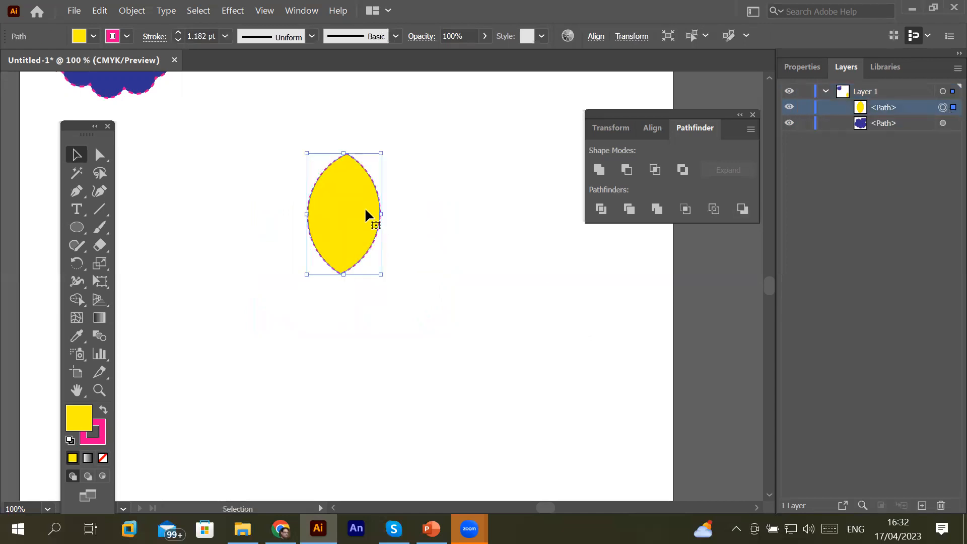
# - Stretch the yellow leaf shape vertically by moving its top anchor point up and its bottom anchor point down
pyautogui.click(100, 156)
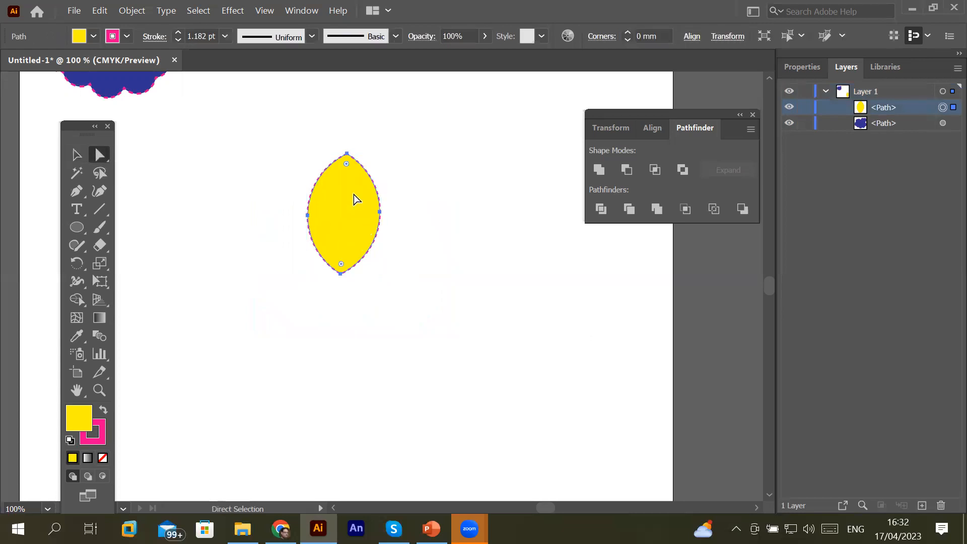
pyautogui.moveTo(346, 163); pyautogui.dragTo(367, 134)
pyautogui.click(133, 12)
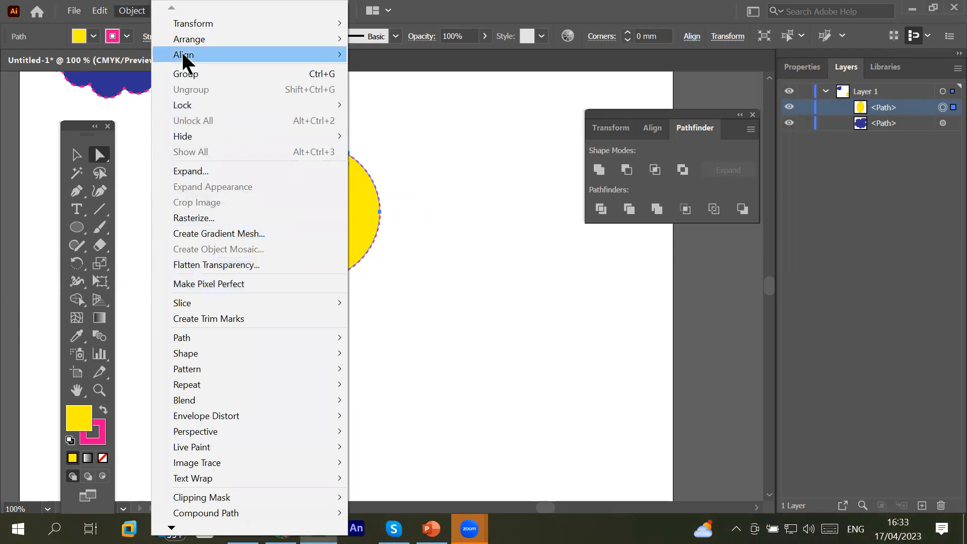
pyautogui.click(132, 12)
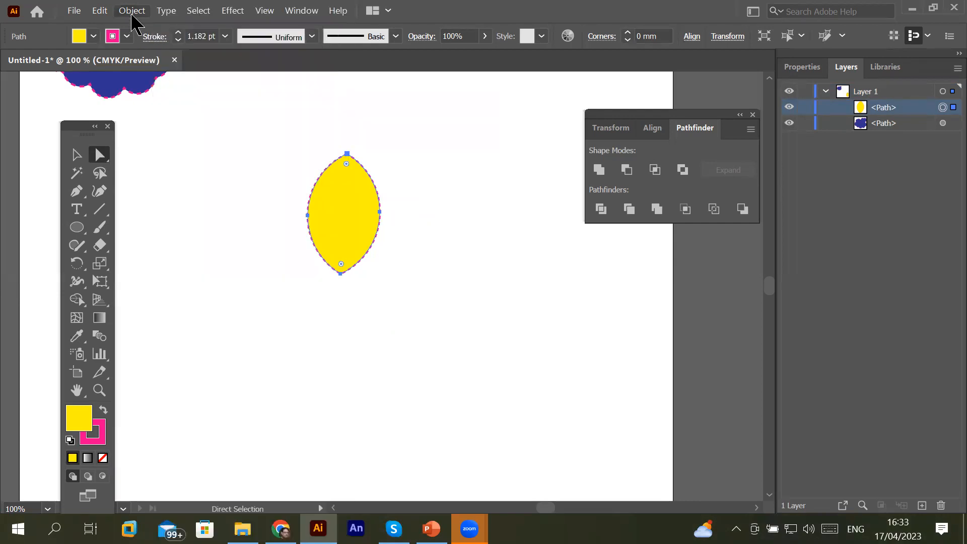
pyautogui.click(132, 12)
pyautogui.click(438, 121)
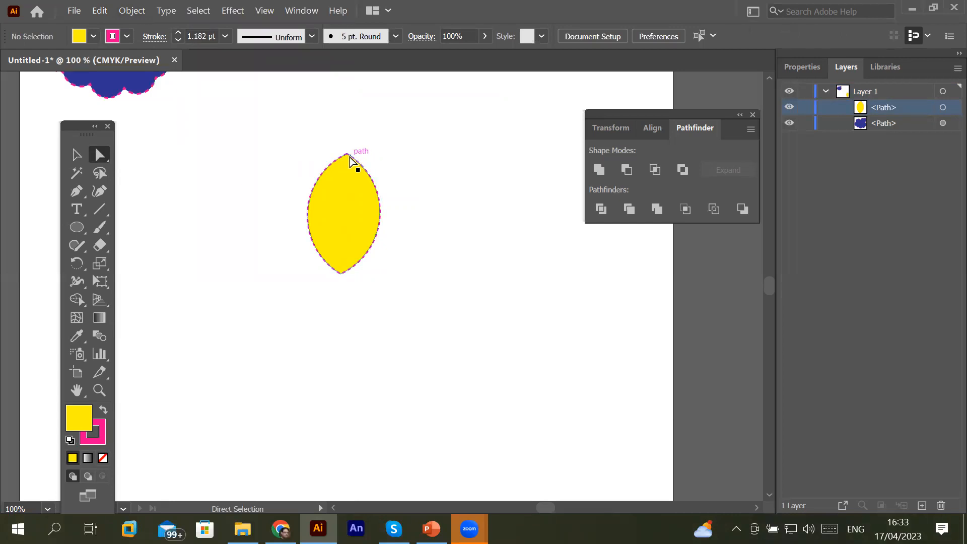
pyautogui.click(353, 158)
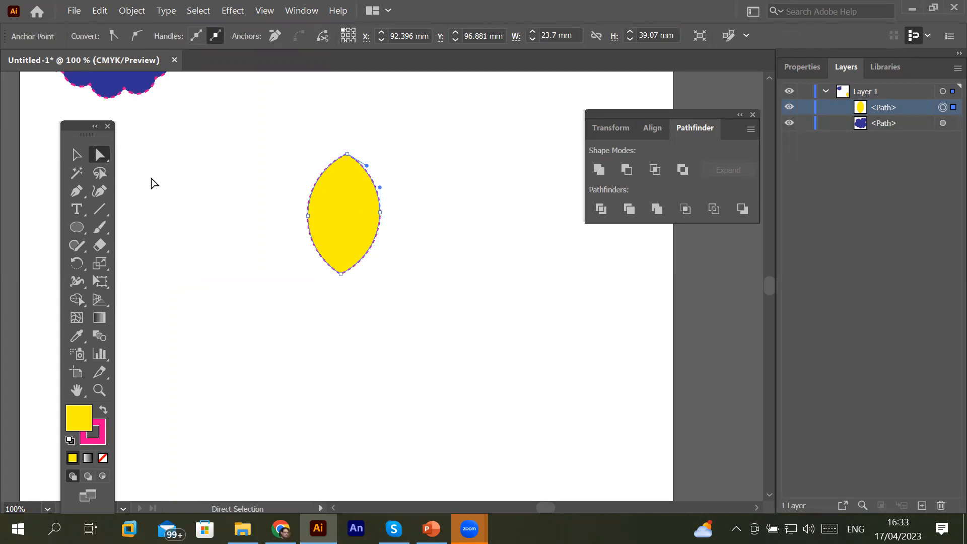
pyautogui.click(341, 274)
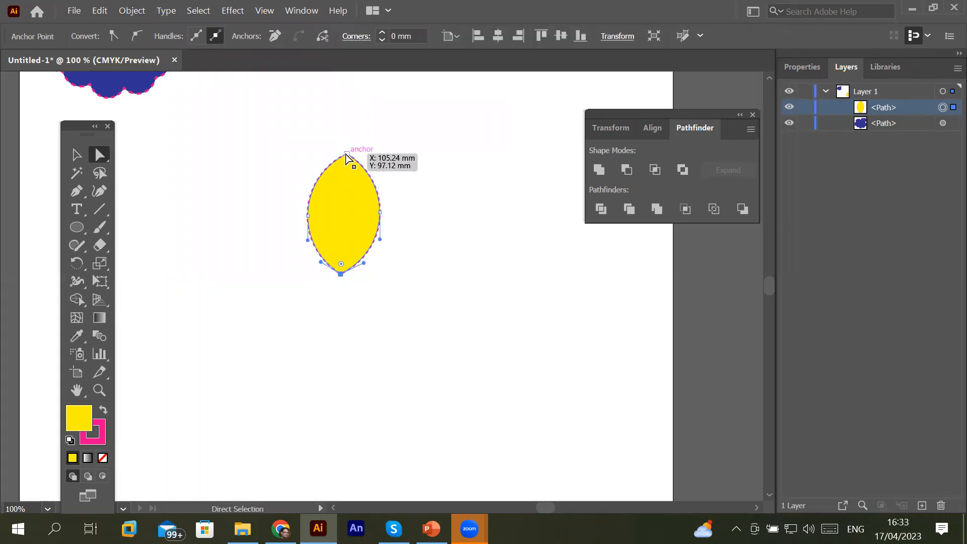
pyautogui.moveTo(347, 157); pyautogui.dragTo(348, 121)
pyautogui.moveTo(341, 275); pyautogui.dragTo(344, 312)
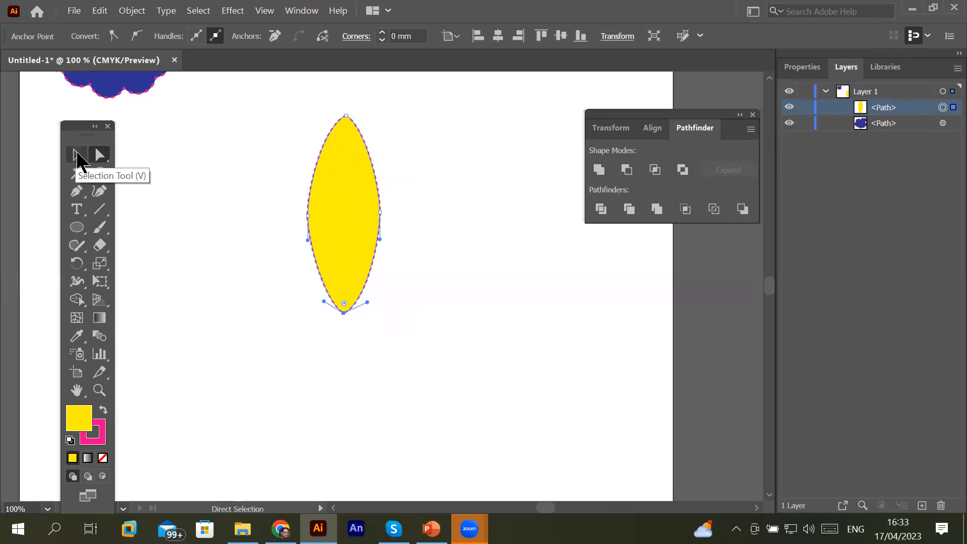
# - Select the leaf's left and right middle anchor points together and move them slightly to the left
pyautogui.click(78, 156)
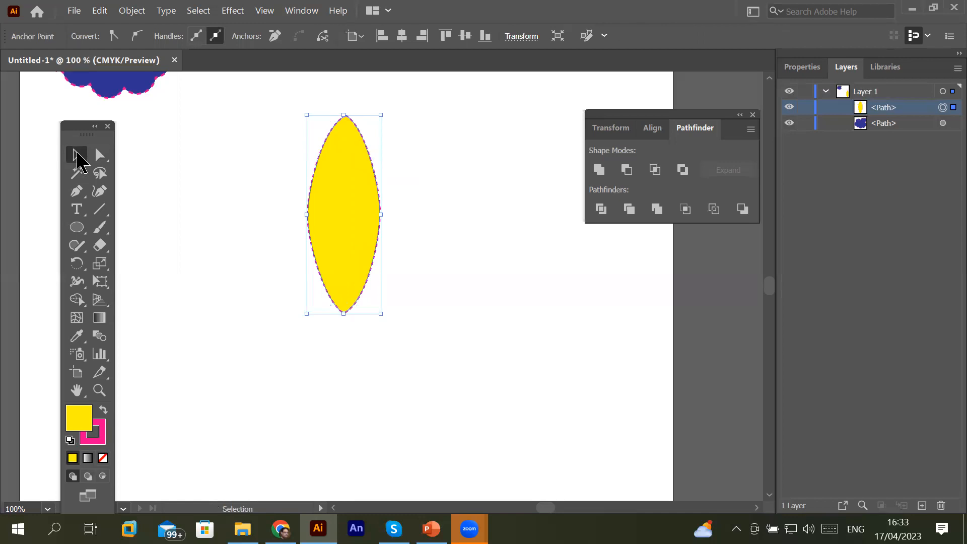
pyautogui.click(99, 157)
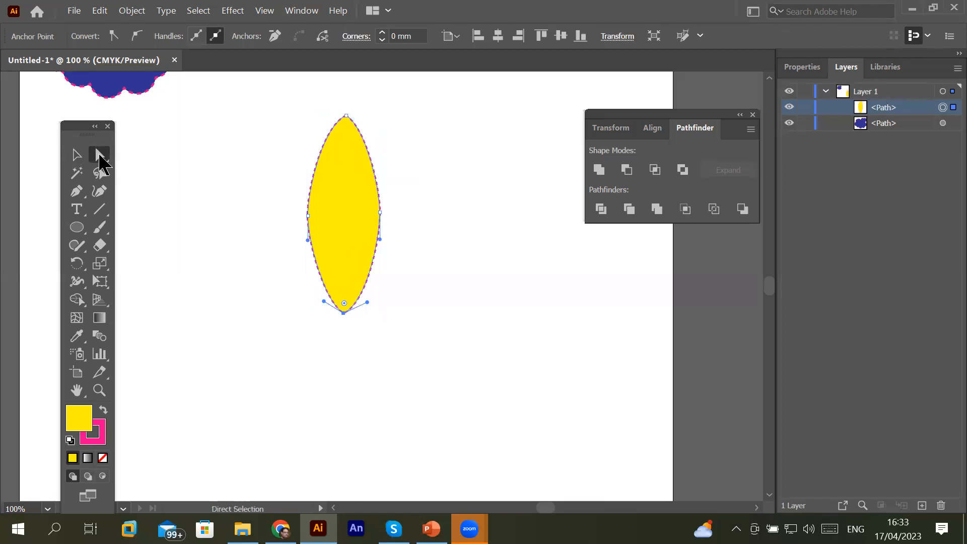
pyautogui.click(348, 121)
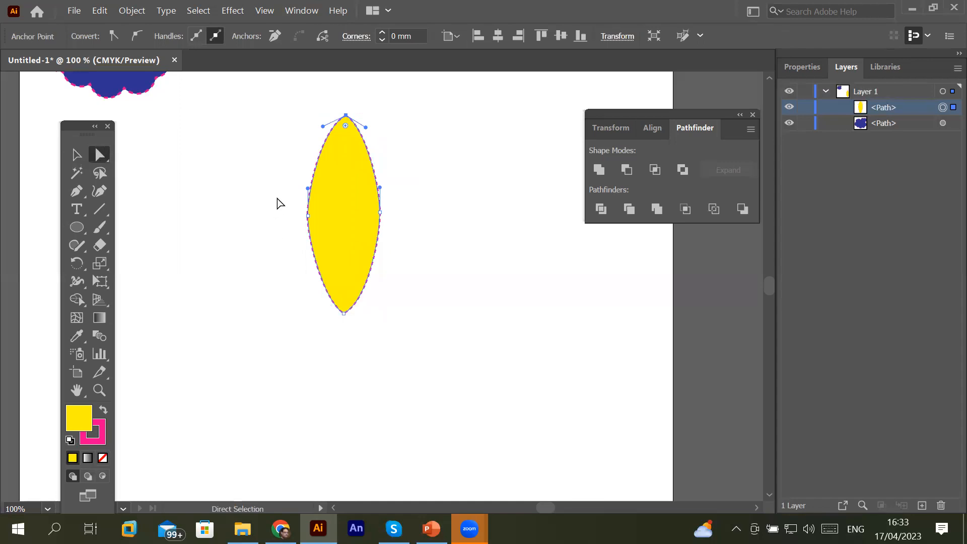
pyautogui.moveTo(274, 167); pyautogui.dragTo(443, 256)
pyautogui.moveTo(382, 217)
pyautogui.mouseDown()
pyautogui.moveTo(410, 218)
pyautogui.moveTo(298, 221)
pyautogui.moveTo(409, 223)
pyautogui.moveTo(361, 216)
pyautogui.moveTo(377, 219)
pyautogui.mouseUp()
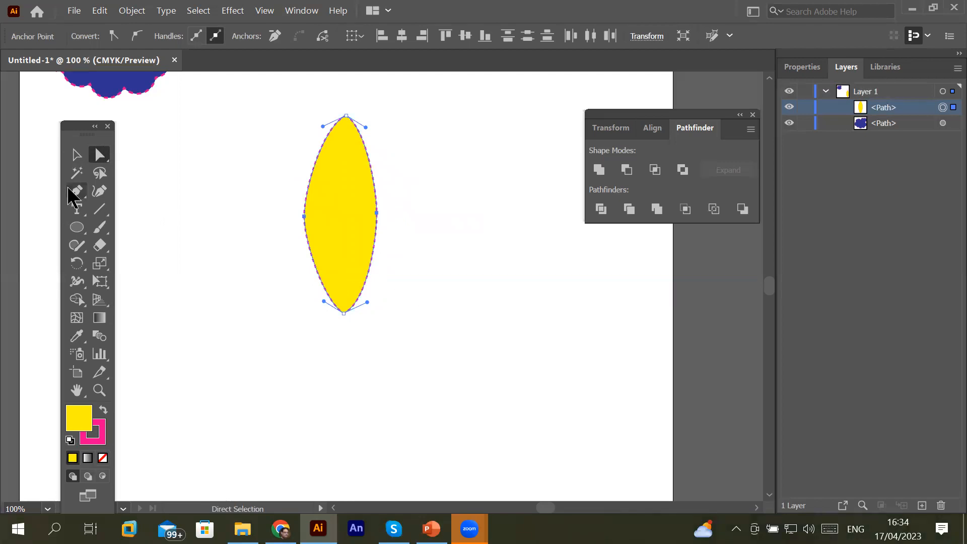
# - Add one anchor point on each upper side edge of the yellow leaf with the Pen tool
pyautogui.click(79, 194)
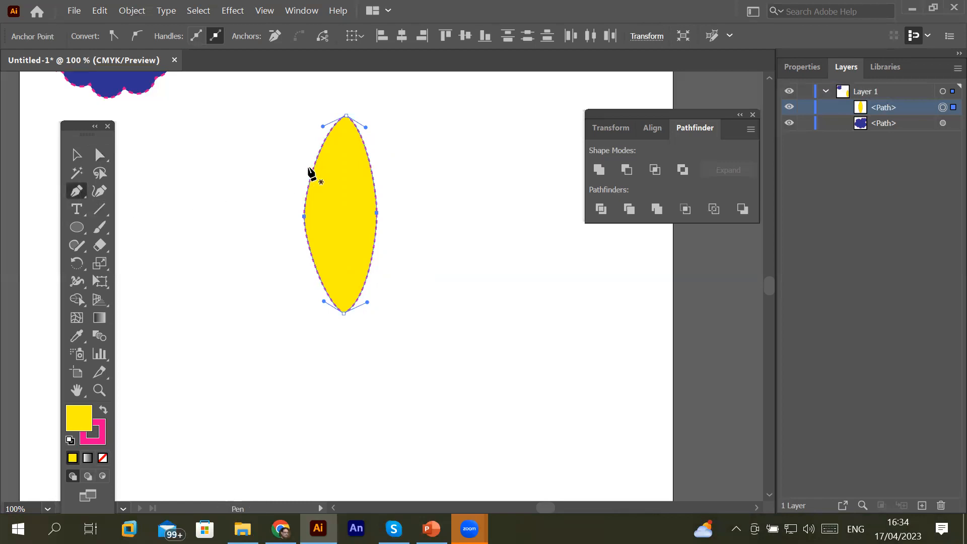
pyautogui.click(315, 164)
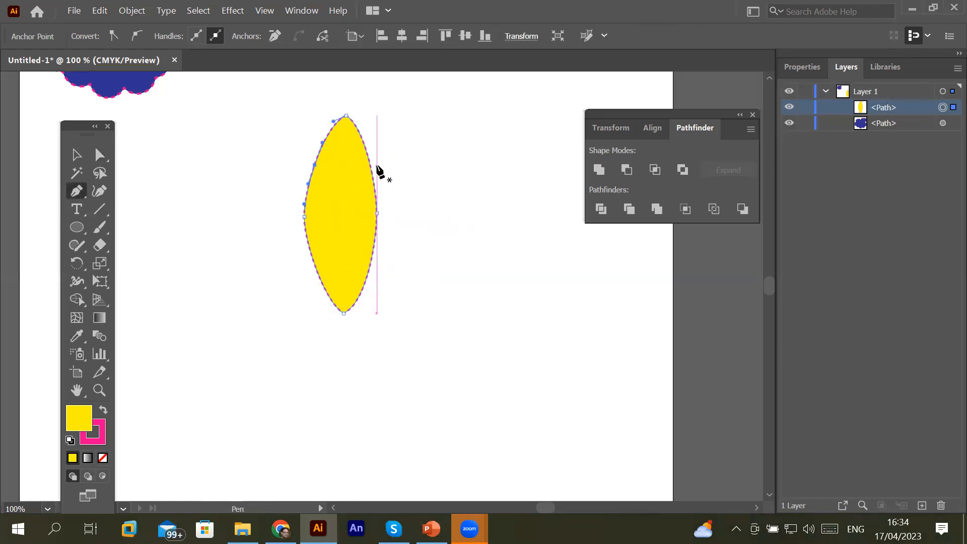
pyautogui.click(370, 165)
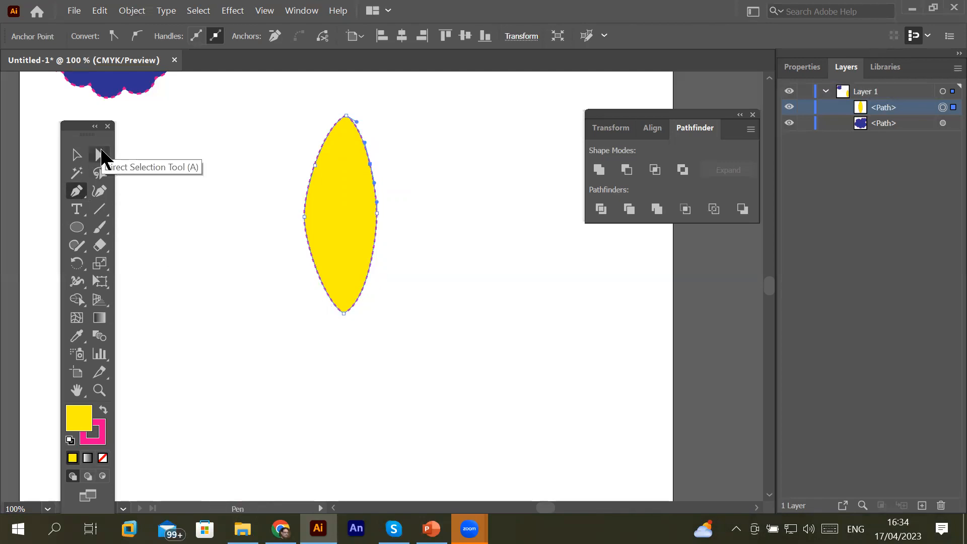
# - Lasso the two anchor points on the leaf's right edge and move them slightly down and to the right
pyautogui.click(101, 156)
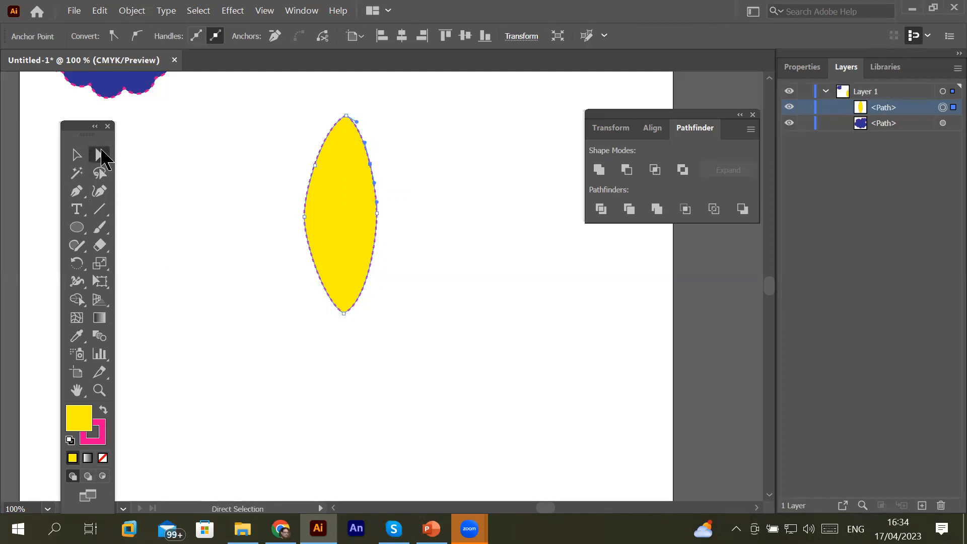
pyautogui.click(318, 173)
pyautogui.click(100, 172)
pyautogui.moveTo(358, 104)
pyautogui.mouseDown()
pyautogui.moveTo(347, 282)
pyautogui.moveTo(361, 302)
pyautogui.moveTo(417, 268)
pyautogui.moveTo(417, 153)
pyautogui.moveTo(392, 116)
pyautogui.moveTo(360, 106)
pyautogui.mouseUp()
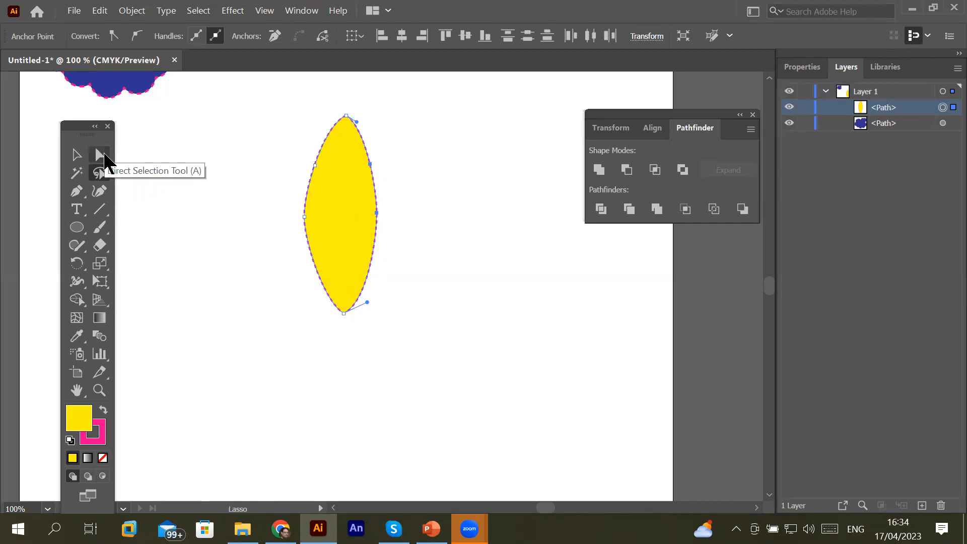
pyautogui.click(103, 155)
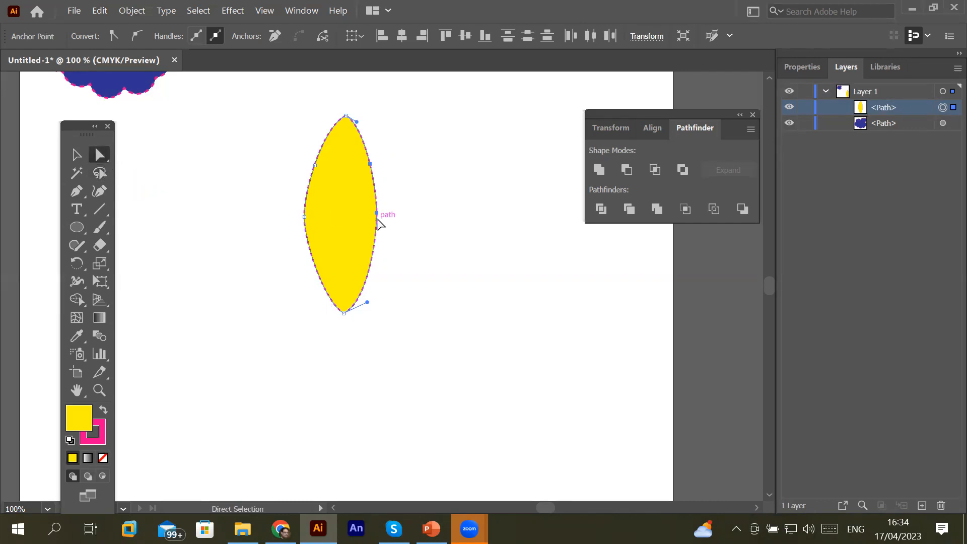
pyautogui.moveTo(377, 213)
pyautogui.mouseDown()
pyautogui.moveTo(345, 221)
pyautogui.moveTo(447, 218)
pyautogui.moveTo(329, 228)
pyautogui.moveTo(379, 225)
pyautogui.mouseUp()
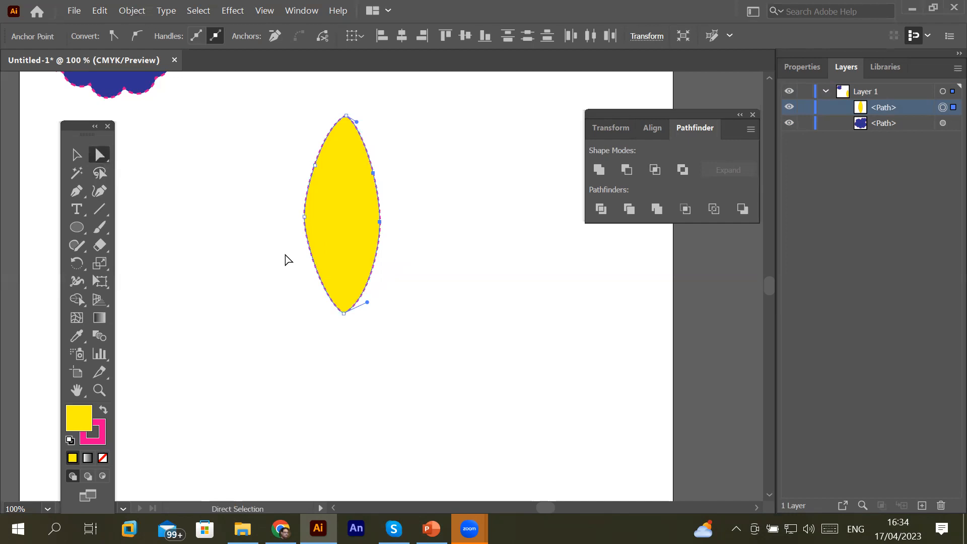
# - Lasso all of the leaf's anchor points except the top one and shift them slightly up and to the right
pyautogui.moveTo(280, 134); pyautogui.dragTo(337, 319)
pyautogui.click(298, 292)
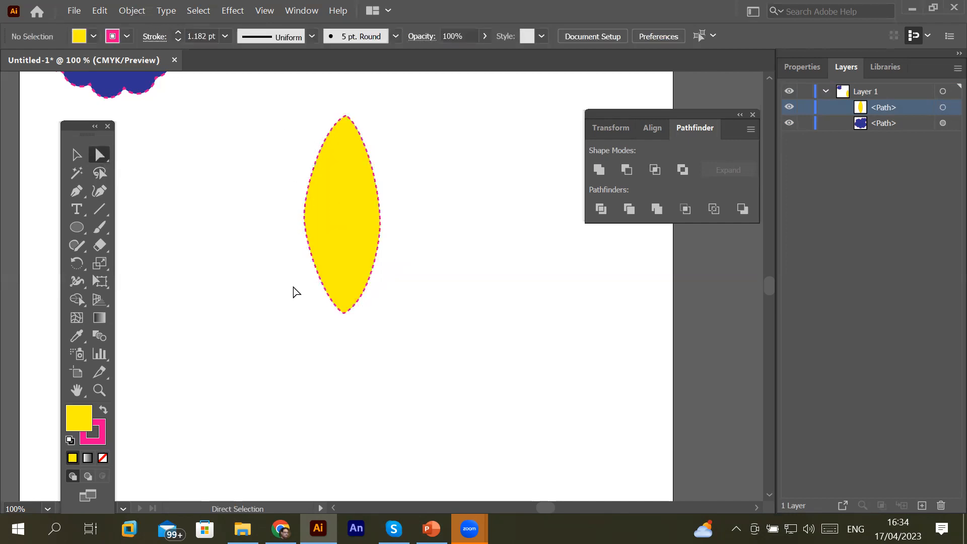
pyautogui.click(99, 175)
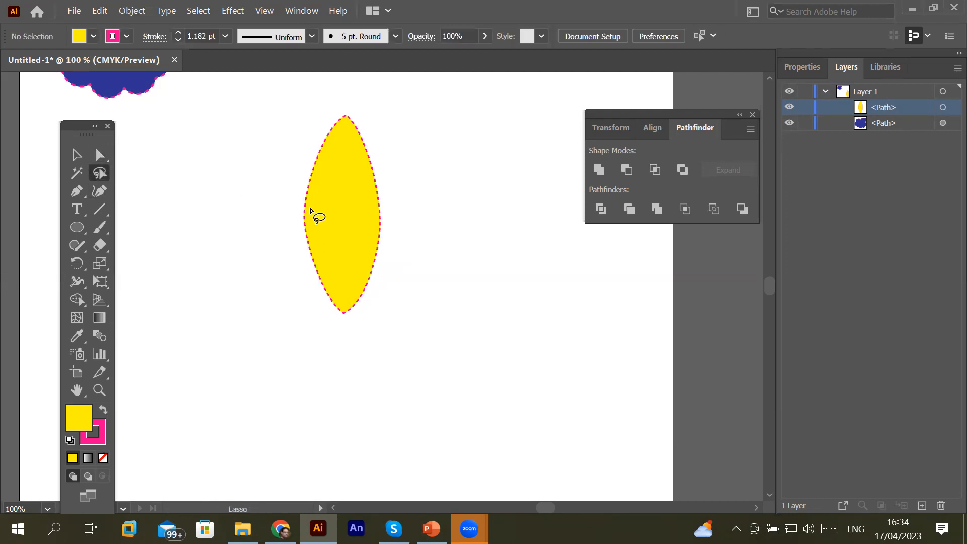
pyautogui.moveTo(333, 198)
pyautogui.mouseDown()
pyautogui.moveTo(290, 181)
pyautogui.moveTo(258, 234)
pyautogui.moveTo(351, 352)
pyautogui.moveTo(462, 325)
pyautogui.moveTo(464, 215)
pyautogui.moveTo(381, 170)
pyautogui.moveTo(332, 192)
pyautogui.mouseUp()
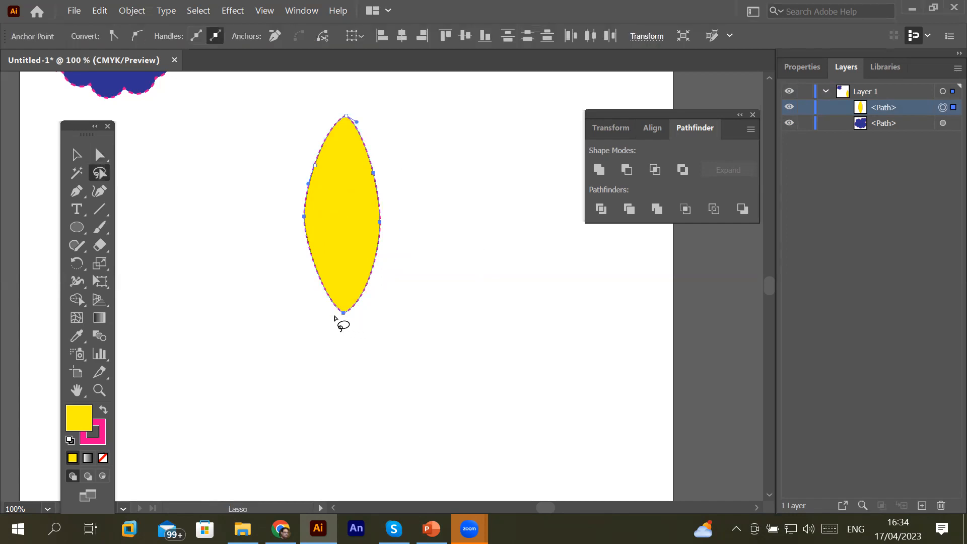
pyautogui.moveTo(344, 314); pyautogui.dragTo(352, 363)
pyautogui.moveTo(331, 162)
pyautogui.mouseDown()
pyautogui.moveTo(407, 351)
pyautogui.moveTo(446, 189)
pyautogui.moveTo(373, 156)
pyautogui.mouseUp()
pyautogui.click(98, 155)
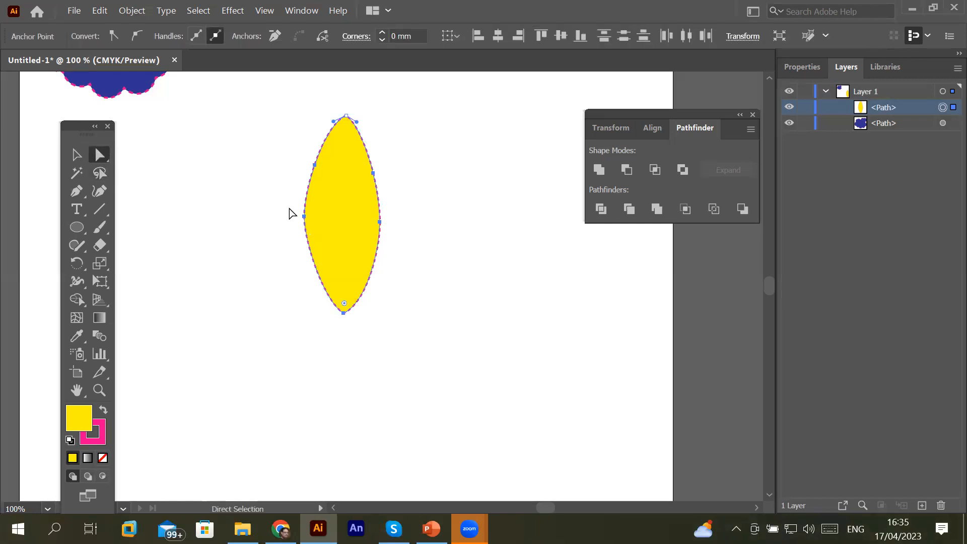
pyautogui.moveTo(305, 219); pyautogui.dragTo(309, 176)
pyautogui.moveTo(310, 151); pyautogui.dragTo(311, 208)
# - Select the leaf's two middle side anchor points, nudge them slightly up and right, and deselect the path
pyautogui.moveTo(261, 186); pyautogui.dragTo(428, 244)
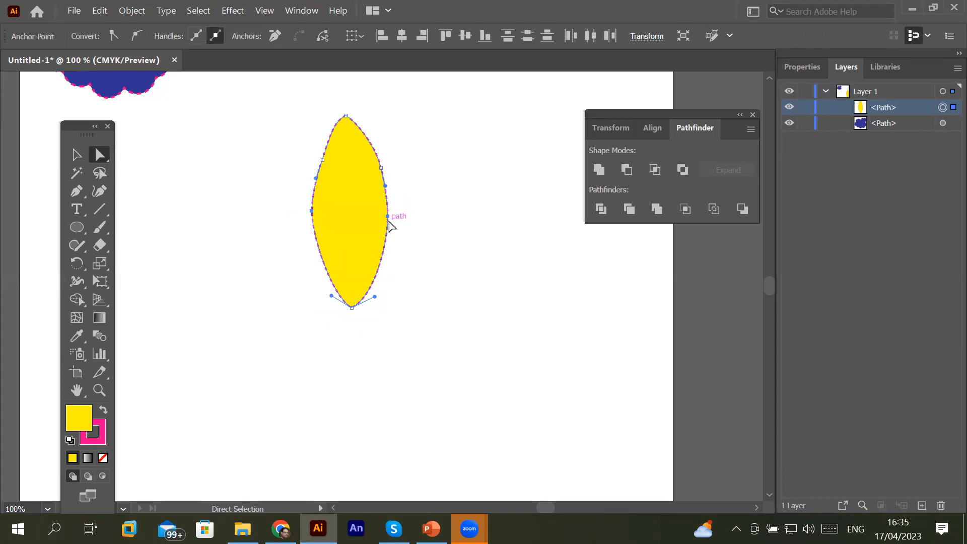
pyautogui.moveTo(388, 217)
pyautogui.mouseDown()
pyautogui.moveTo(393, 240)
pyautogui.moveTo(389, 213)
pyautogui.mouseUp()
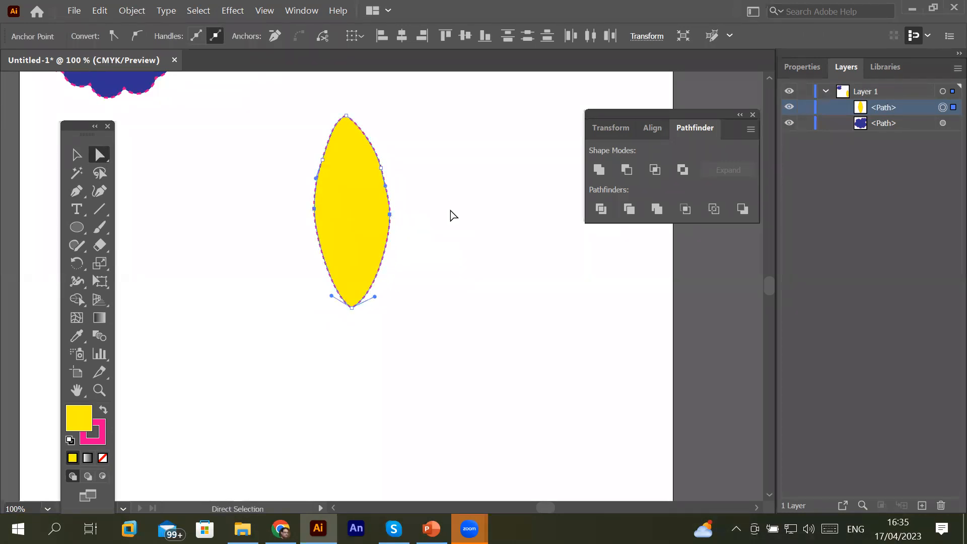
pyautogui.click(429, 186)
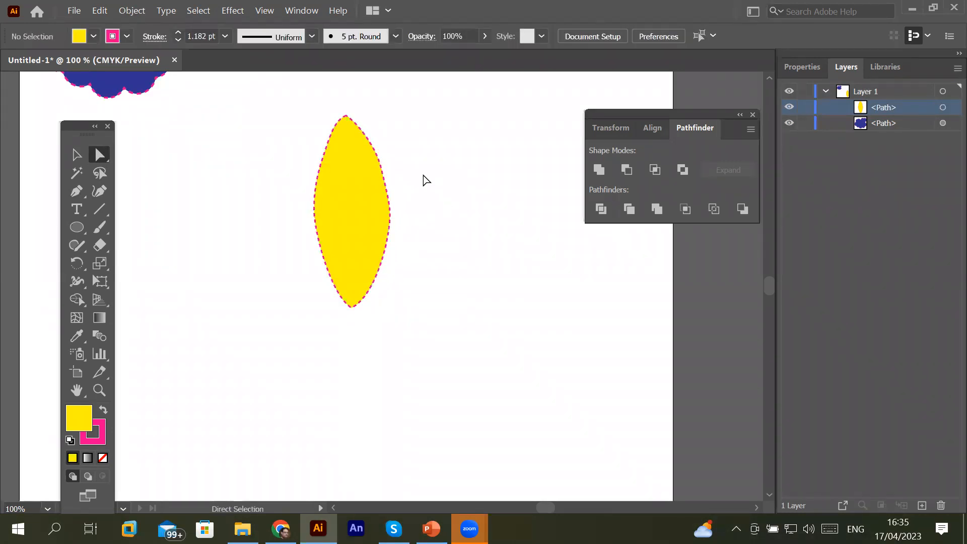
# - Select the whole yellow leaf and delete it from the artboard
pyautogui.click(76, 155)
pyautogui.click(343, 218)
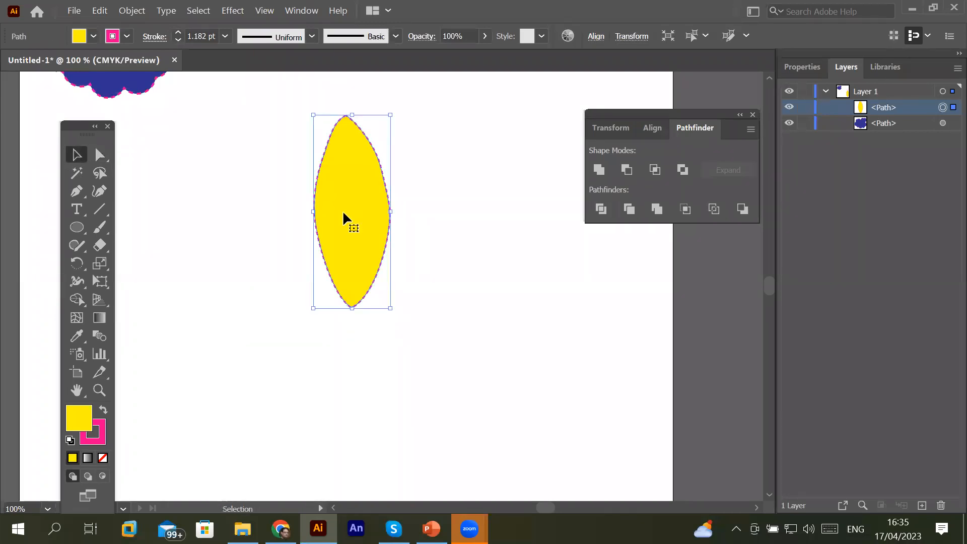
pyautogui.press('Delete')
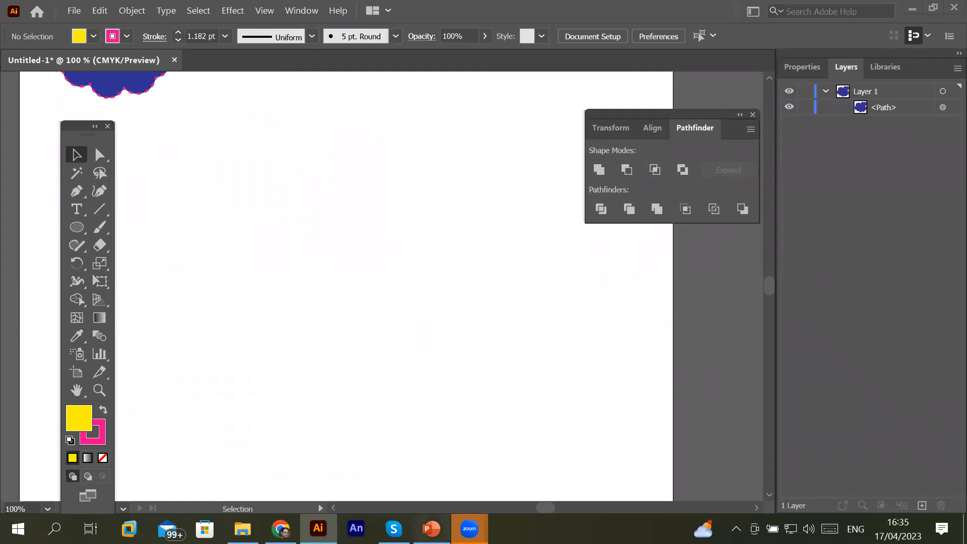
# - Switch to the PowerPoint presentation, read the slide on excluding overlapping areas, and return to Illustrator
pyautogui.hotkey('alt', 'Tab')
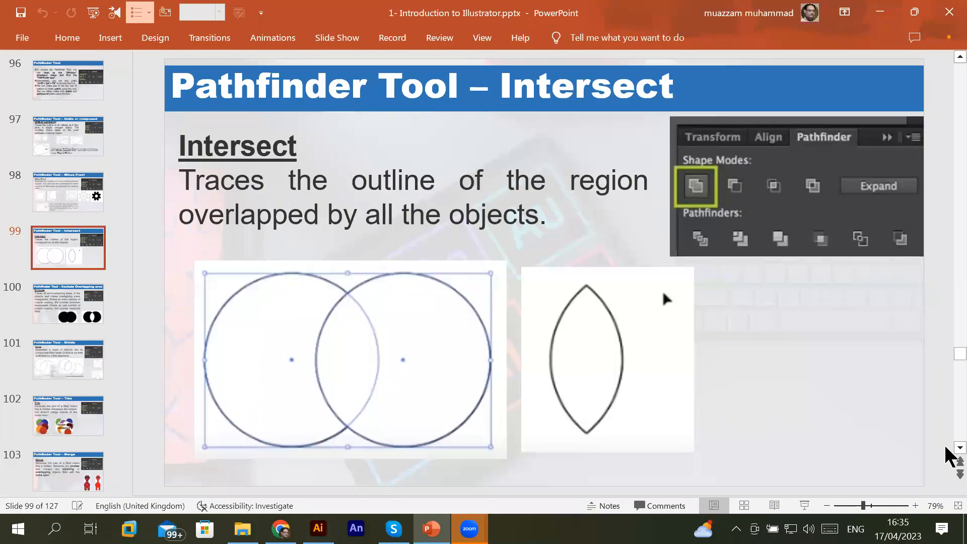
pyautogui.scroll(-1, 946, 447)
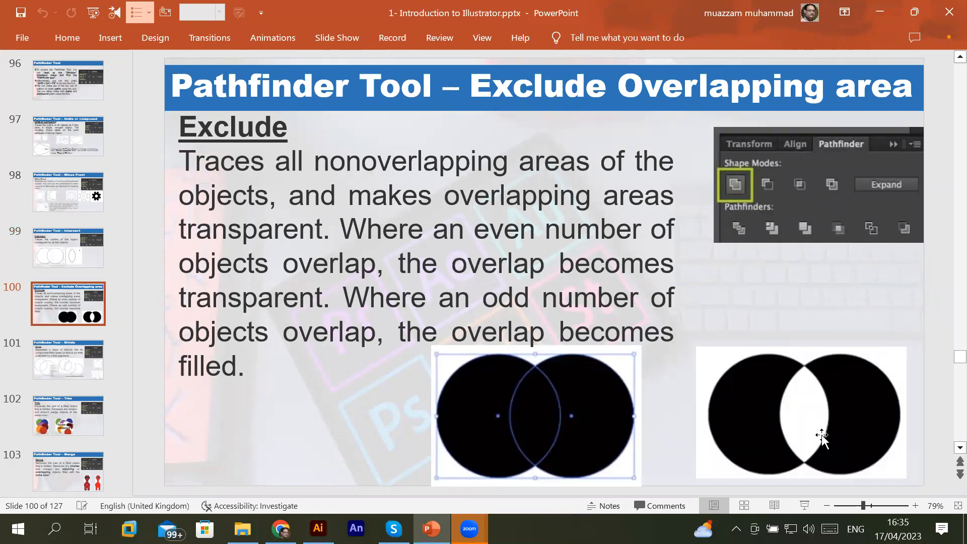
pyautogui.doubleClick(236, 225)
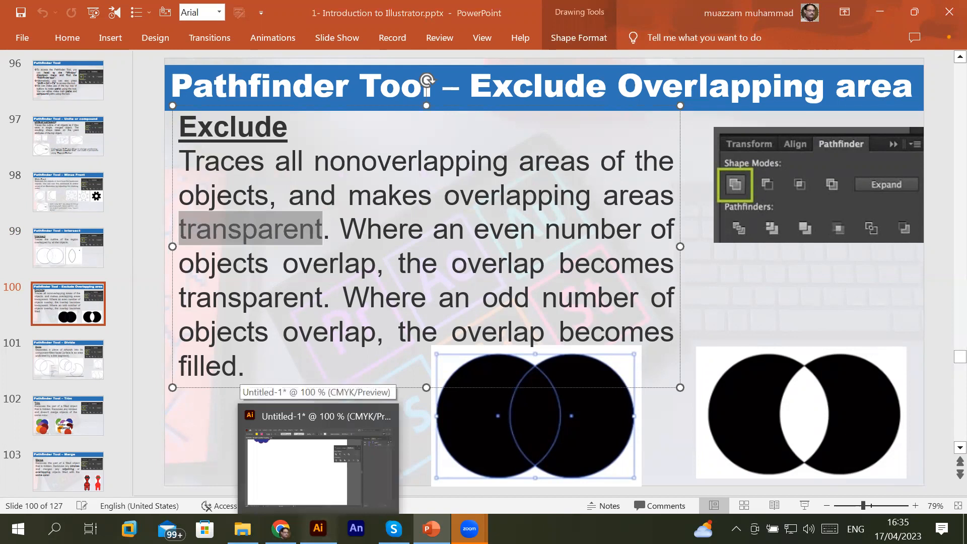
pyautogui.click(318, 529)
# - Start placing an image file and browse on drive D: to the _Graphics, Images, DoorCarWindows folder
pyautogui.click(76, 227)
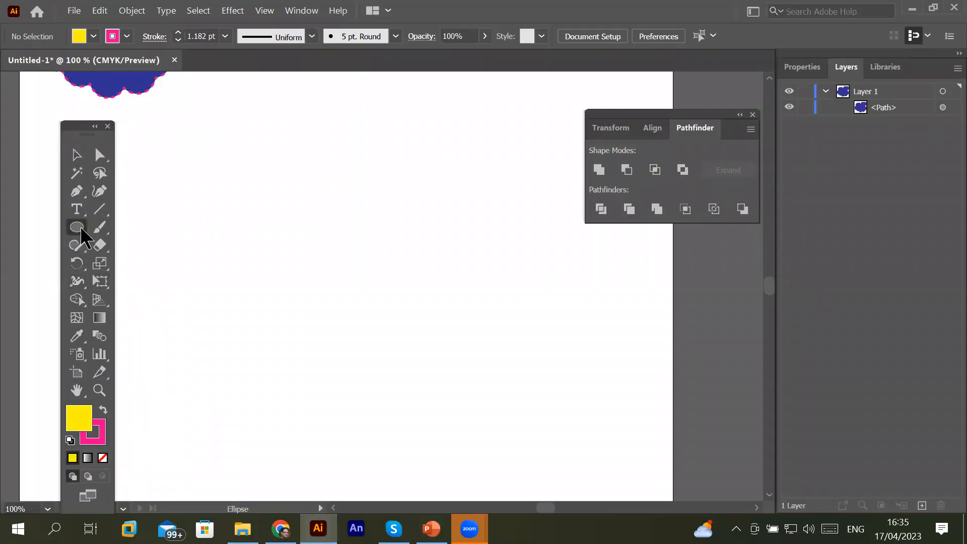
pyautogui.click(74, 11)
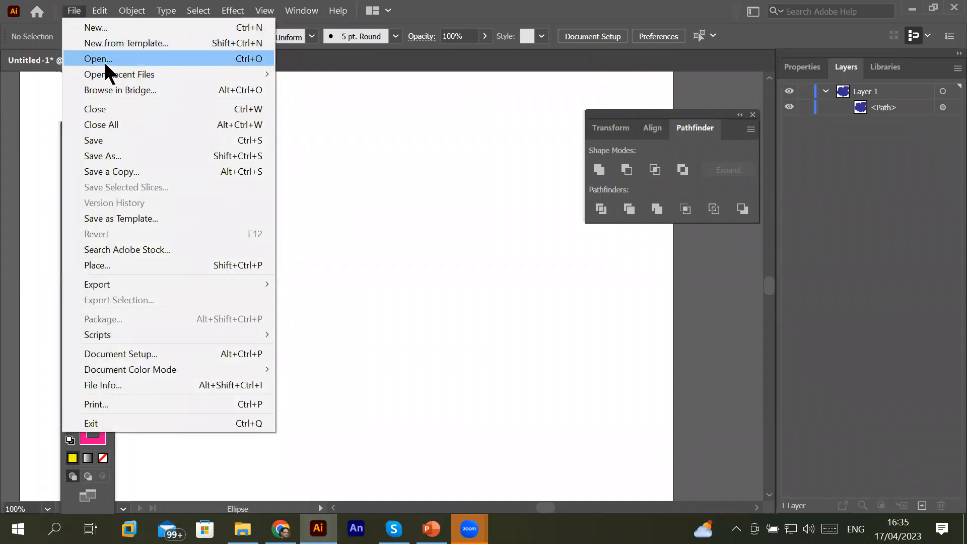
pyautogui.click(110, 265)
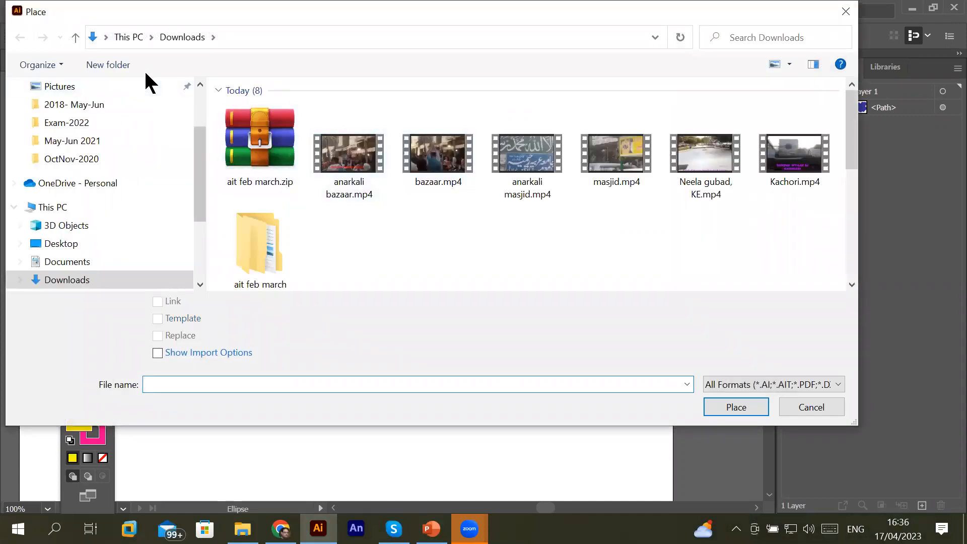
pyautogui.click(69, 205)
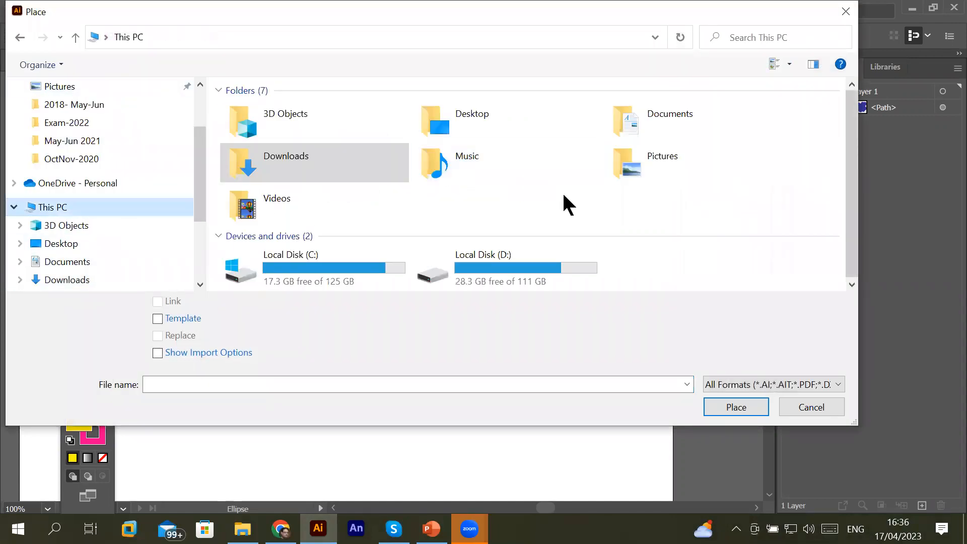
pyautogui.doubleClick(550, 274)
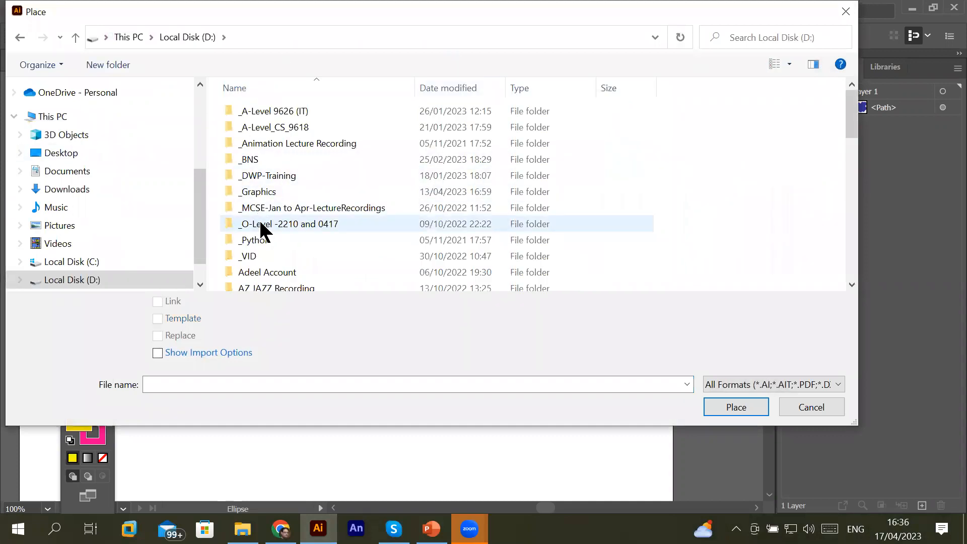
pyautogui.click(260, 271)
pyautogui.doubleClick(249, 197)
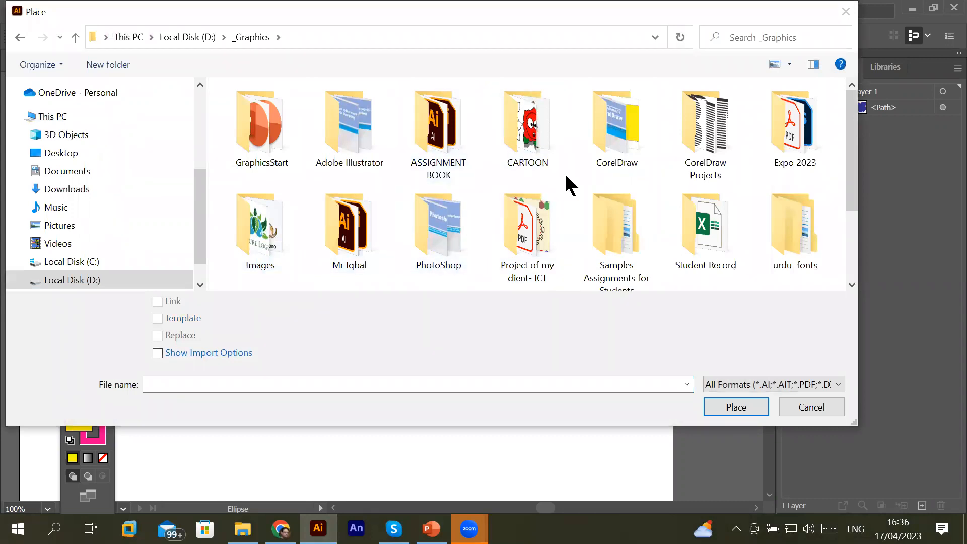
pyautogui.doubleClick(275, 233)
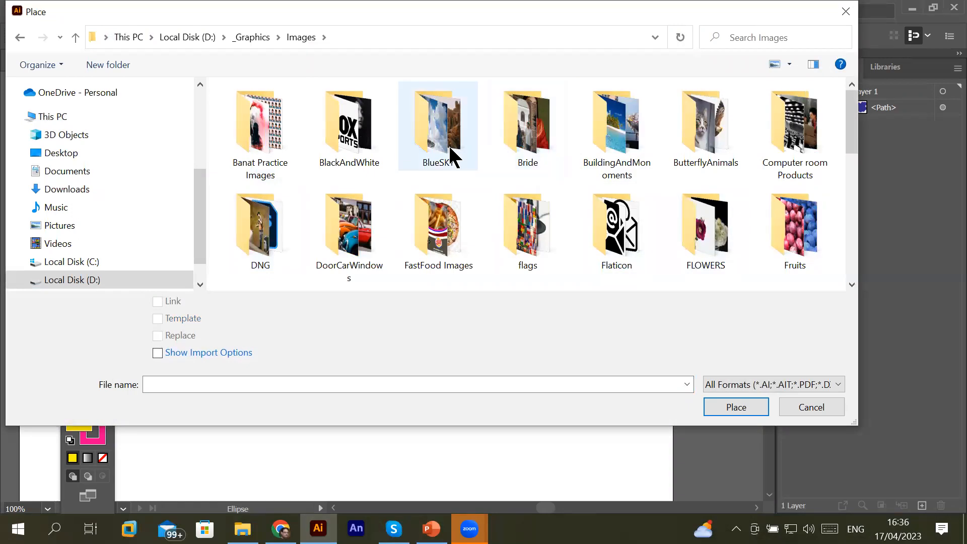
pyautogui.doubleClick(364, 232)
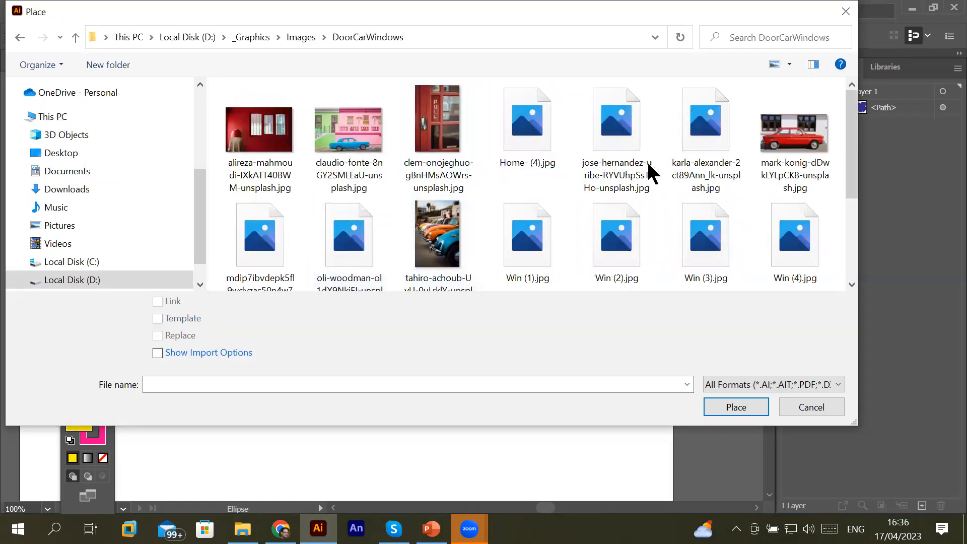
# - Place the JPG of the meditating woman, whose file name begins with mdip7ibvdepk5fl9, mid-artboard and embed it
pyautogui.click(786, 144)
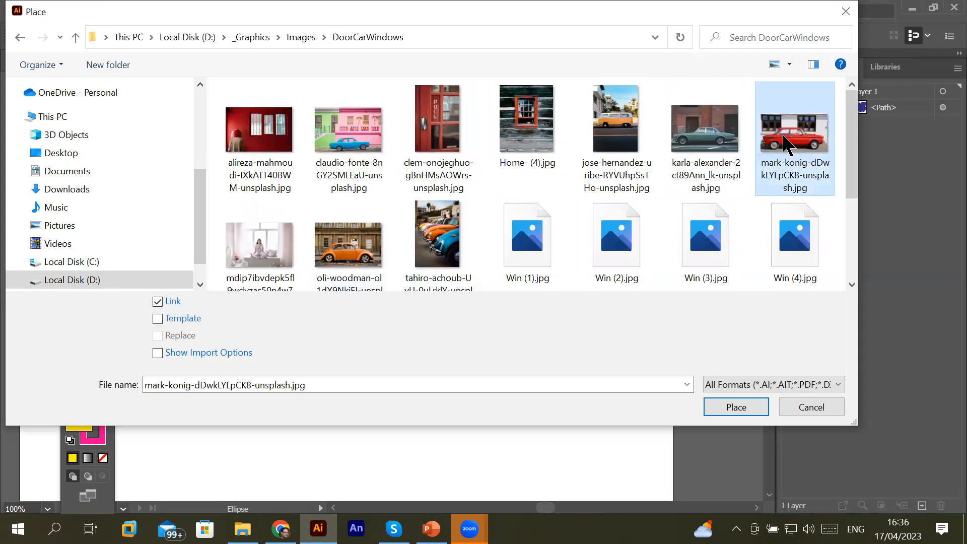
pyautogui.doubleClick(280, 254)
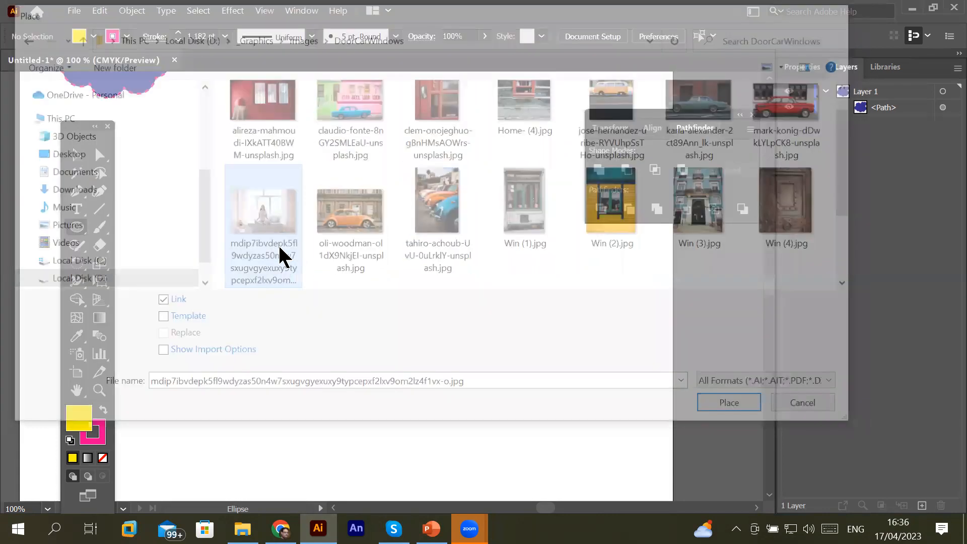
pyautogui.moveTo(225, 175); pyautogui.dragTo(511, 395)
pyautogui.press('l')
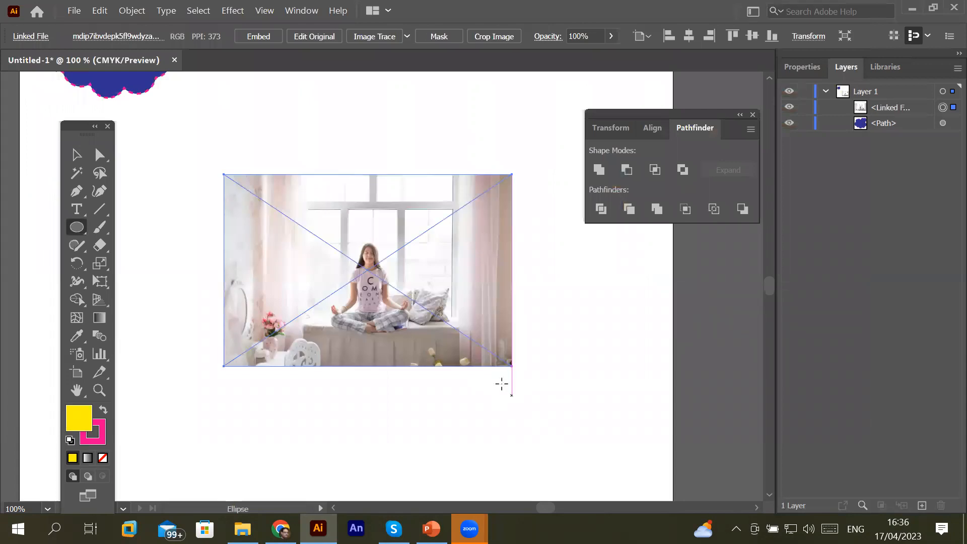
pyautogui.click(259, 38)
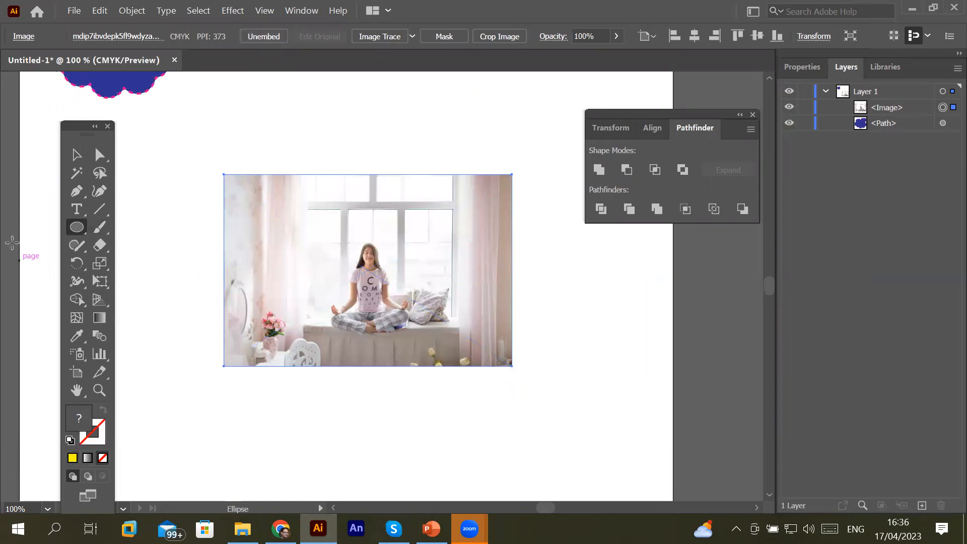
# - Draw a yellow circle about 55 mm wide over the image's left part and duplicate it to the right, overlapping the original
pyautogui.moveTo(152, 170); pyautogui.dragTo(324, 341)
pyautogui.click(77, 155)
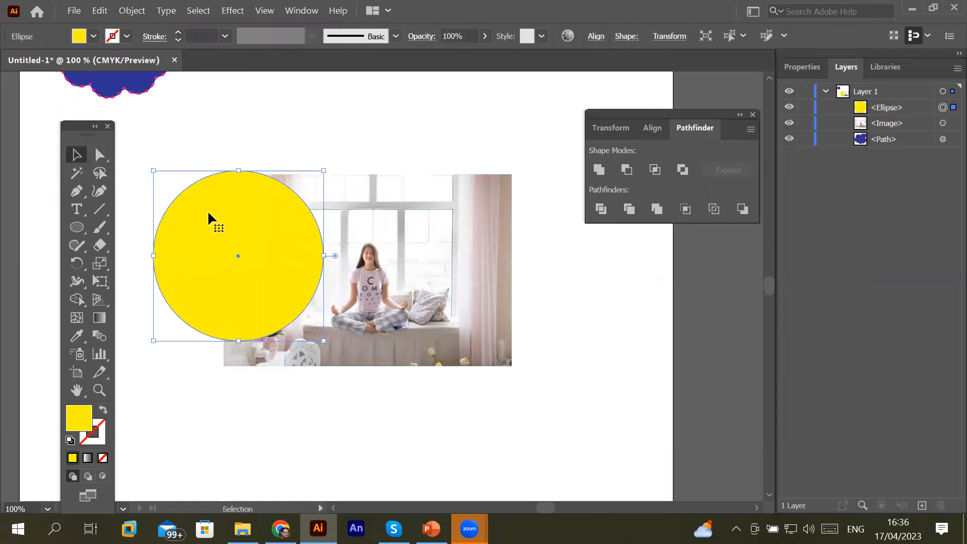
pyautogui.moveTo(209, 211); pyautogui.dragTo(316, 213)
# - Move both yellow circles and the image together about 23 mm right and 10 mm down, then deselect them
pyautogui.moveTo(132, 130); pyautogui.dragTo(446, 371)
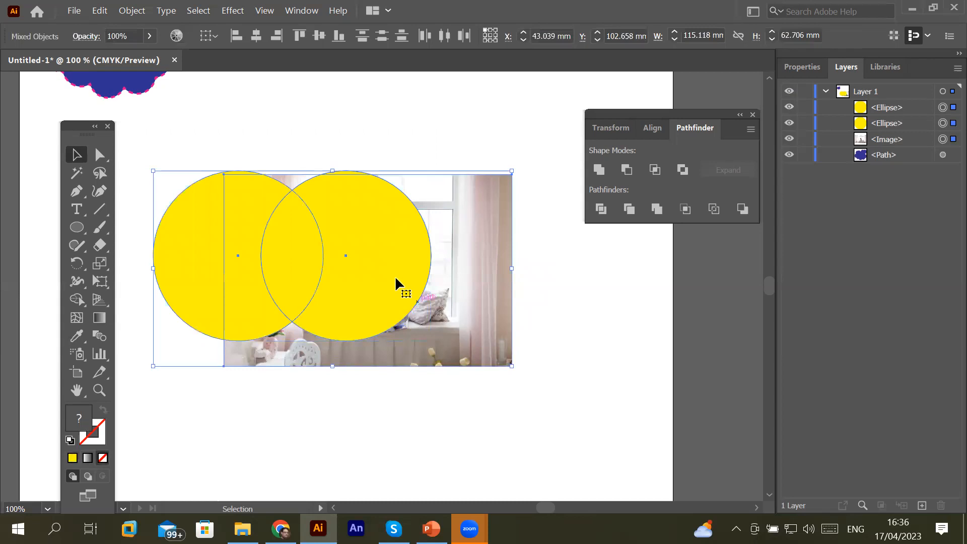
pyautogui.moveTo(424, 248); pyautogui.dragTo(493, 278)
pyautogui.click(584, 357)
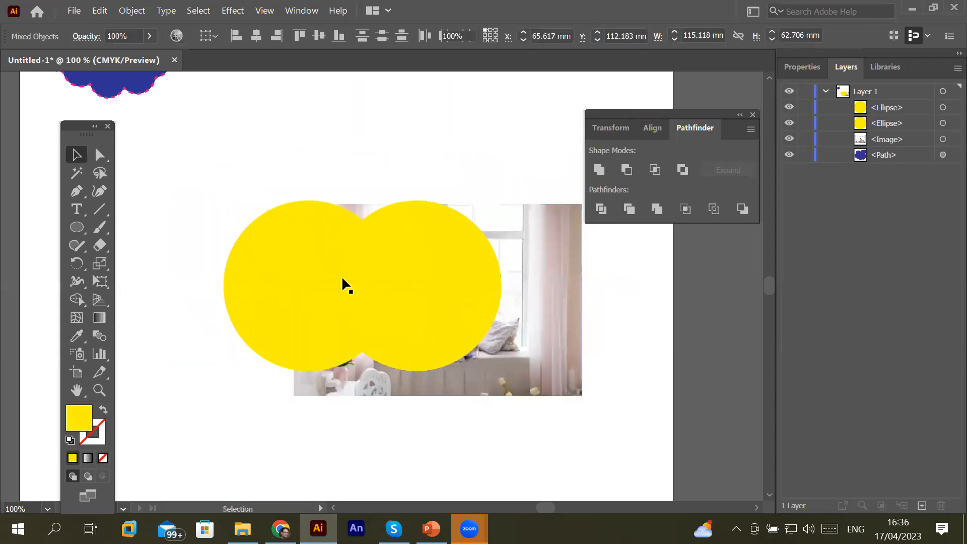
# - Fill the right-hand yellow circle with dark blue
pyautogui.click(302, 276)
pyautogui.keyDown('shift'); pyautogui.click(457, 292); pyautogui.keyUp('shift')
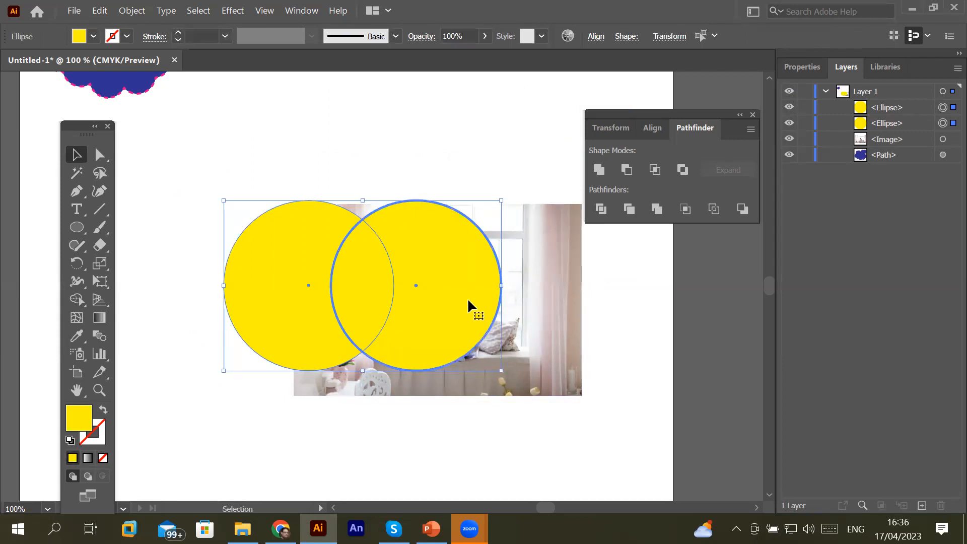
pyautogui.click(212, 280)
pyautogui.click(423, 265)
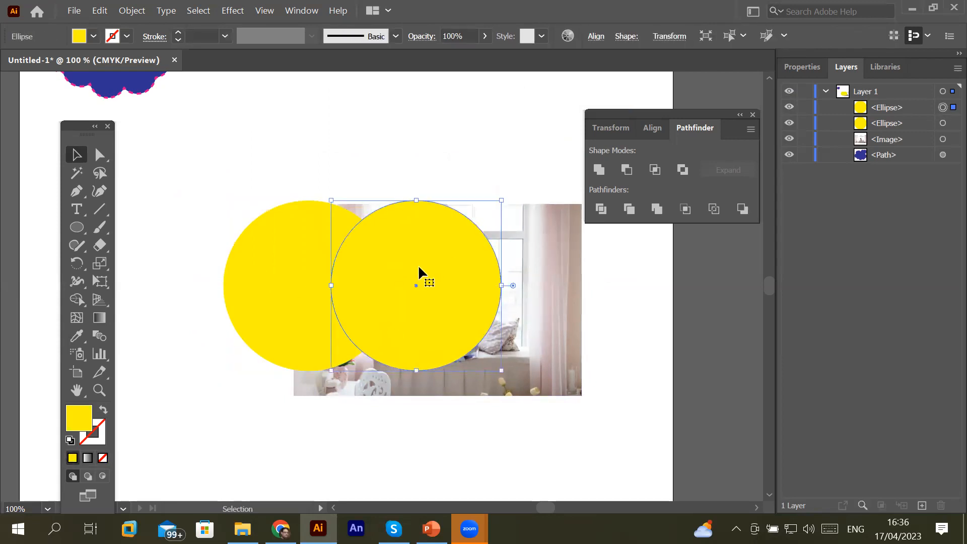
pyautogui.click(93, 36)
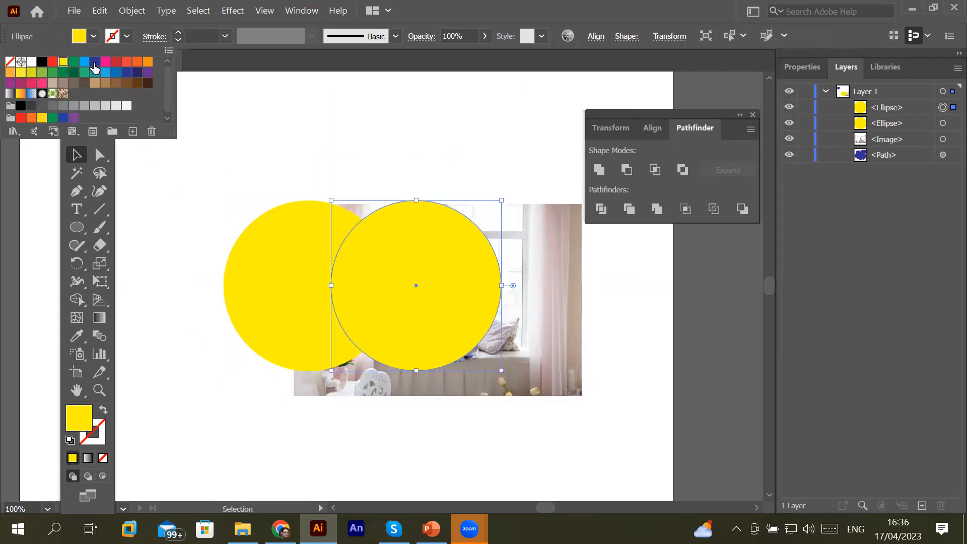
pyautogui.click(95, 62)
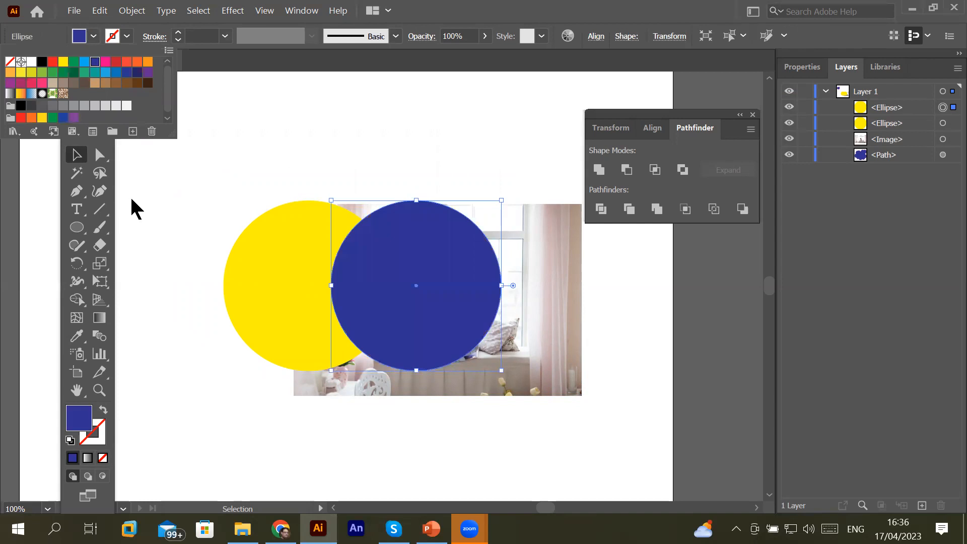
# - Combine the yellow and blue circles into an Exclude compound shape and position its transparent overlap over the meditating woman
pyautogui.keyDown('shift'); pyautogui.click(239, 257); pyautogui.keyUp('shift')
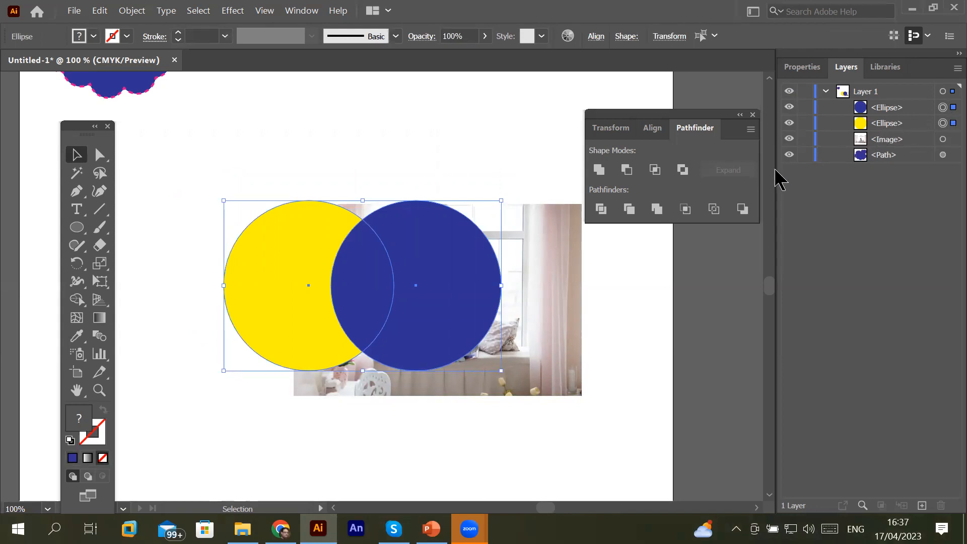
pyautogui.click(683, 171)
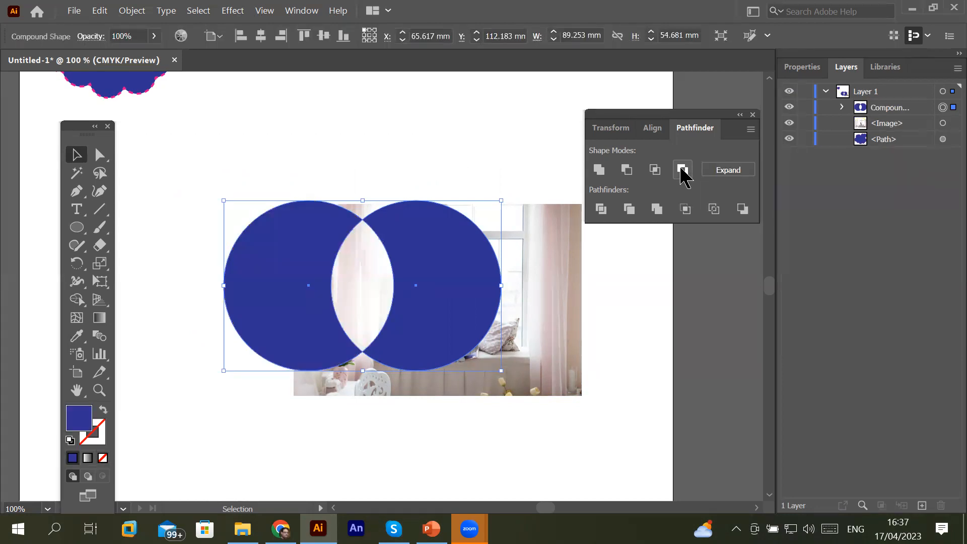
pyautogui.moveTo(440, 280); pyautogui.dragTo(514, 309)
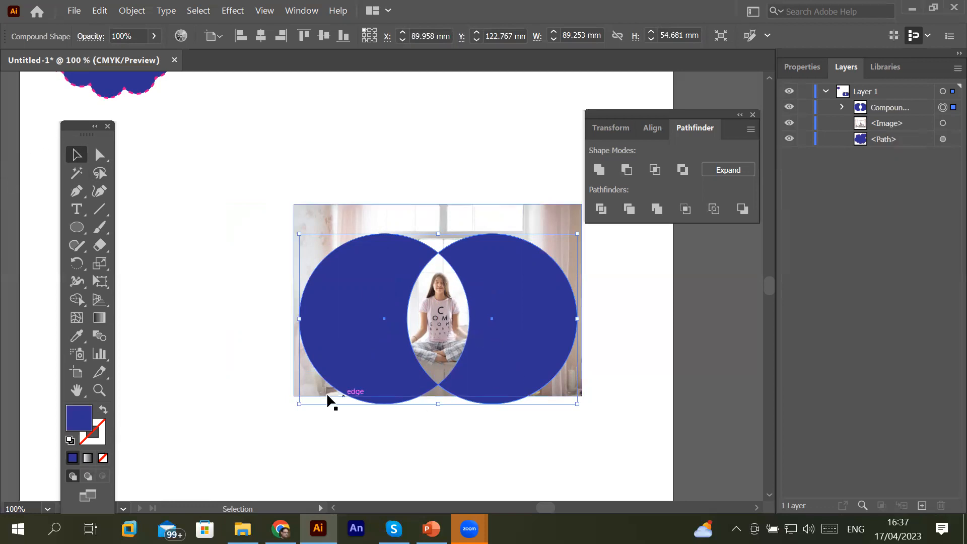
pyautogui.moveTo(371, 367); pyautogui.dragTo(367, 372)
pyautogui.click(226, 428)
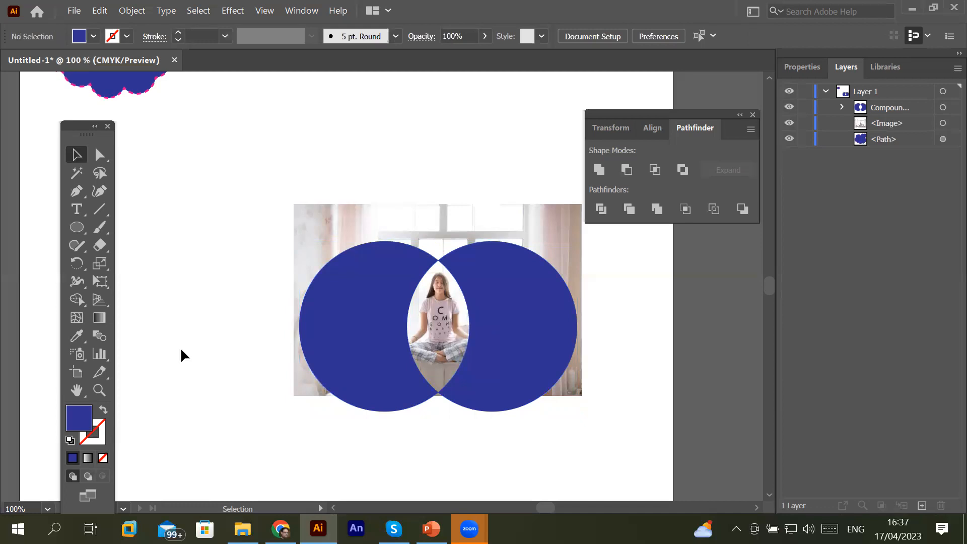
# - Isolate the compound shape, move its right circle up and left to sit mostly above the other, and exit isolation
pyautogui.click(512, 316)
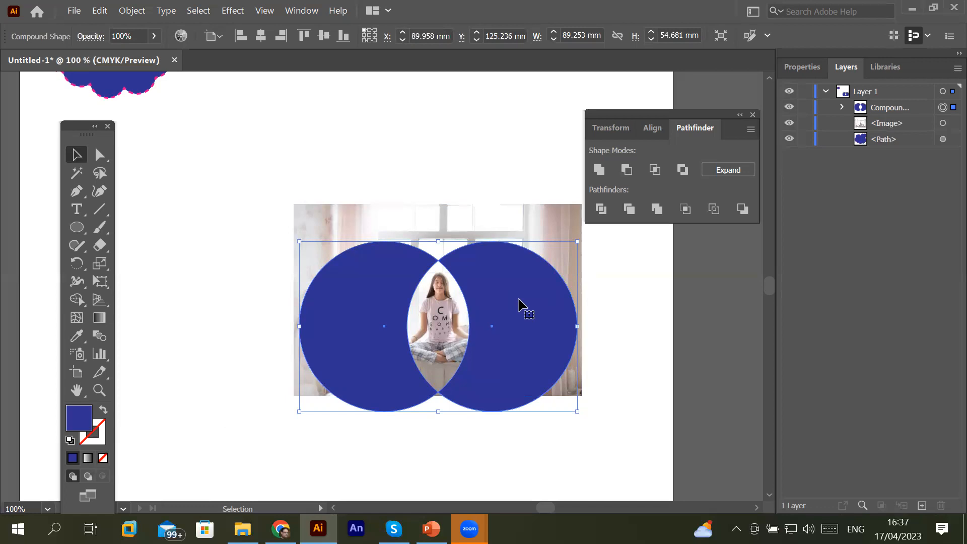
pyautogui.doubleClick(522, 304)
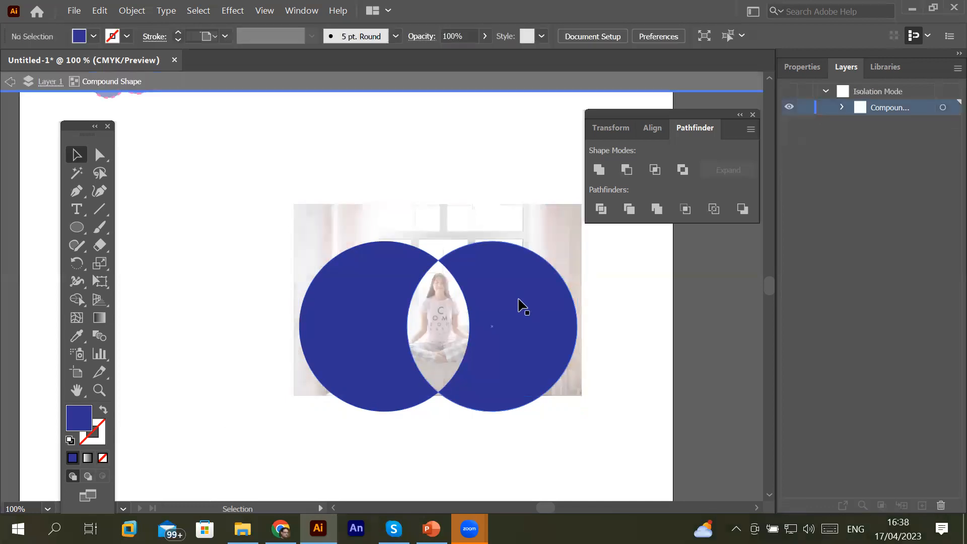
pyautogui.moveTo(522, 304); pyautogui.dragTo(417, 248)
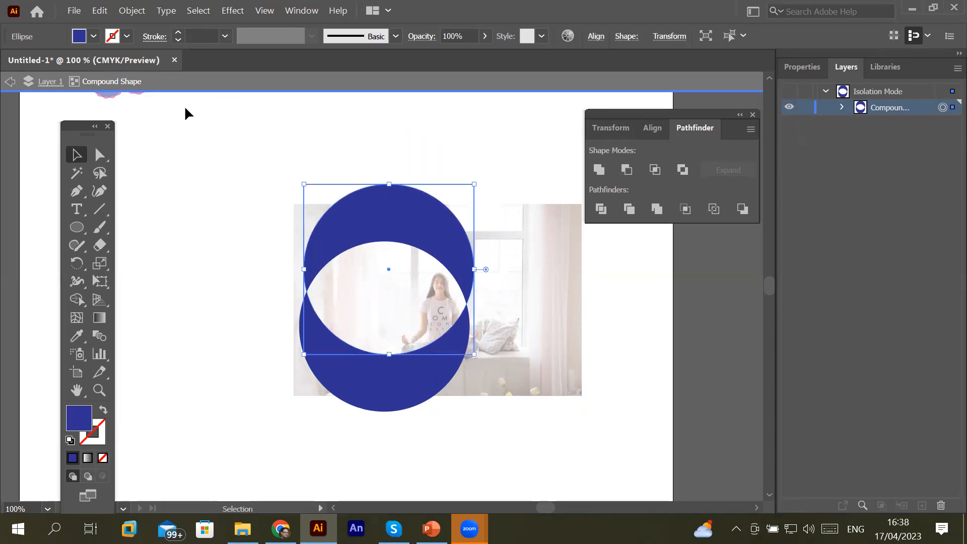
pyautogui.click(50, 82)
pyautogui.click(8, 81)
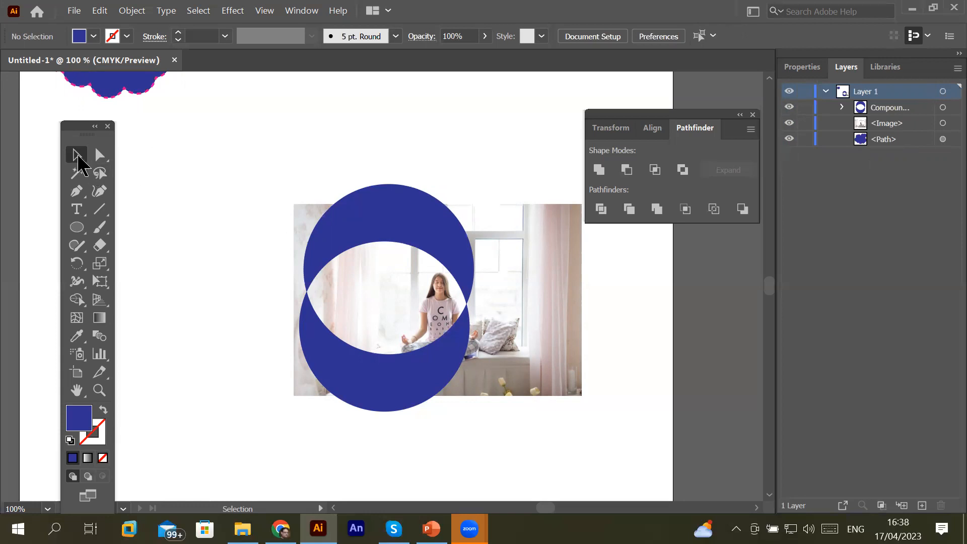
# - Move the compound shape right and down so its opening frames the woman, and expand it
pyautogui.moveTo(379, 248); pyautogui.dragTo(396, 261)
pyautogui.click(595, 428)
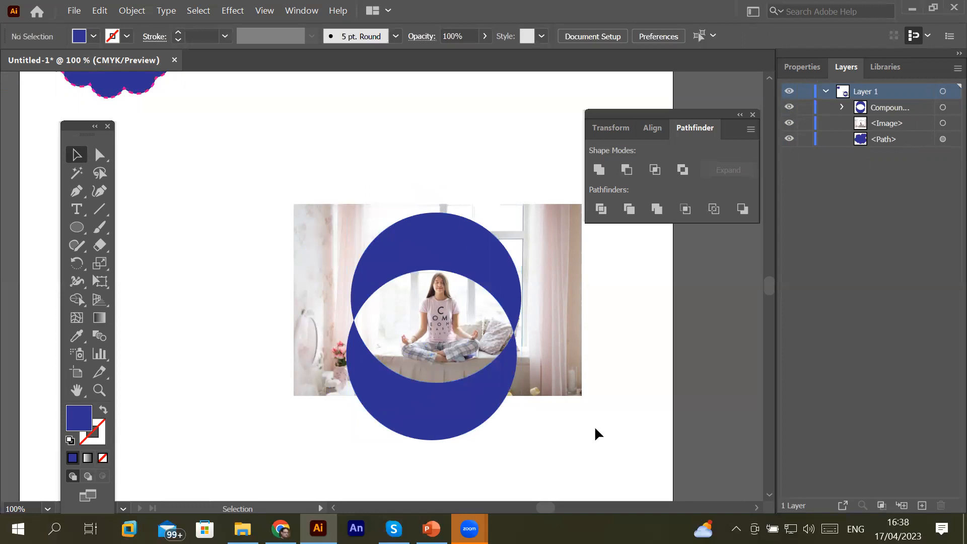
pyautogui.click(432, 259)
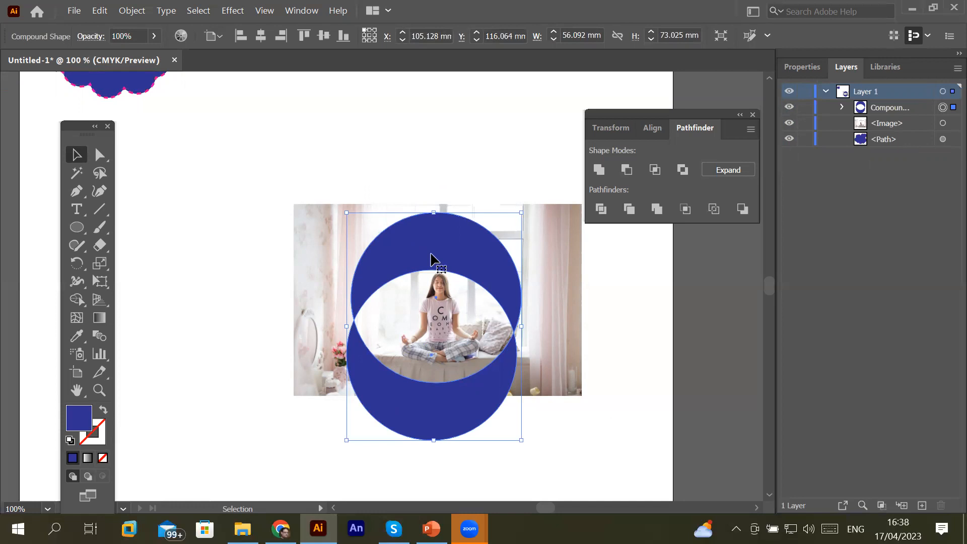
pyautogui.click(729, 171)
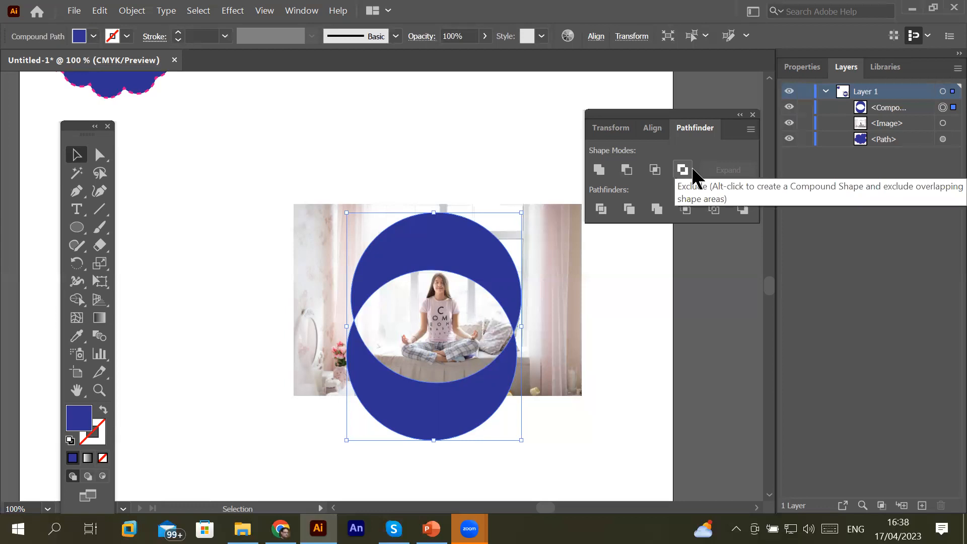
# - Draw a blue ellipse beside the photo and duplicate it into four overlapping ellipses arranged in a cross
pyautogui.click(599, 433)
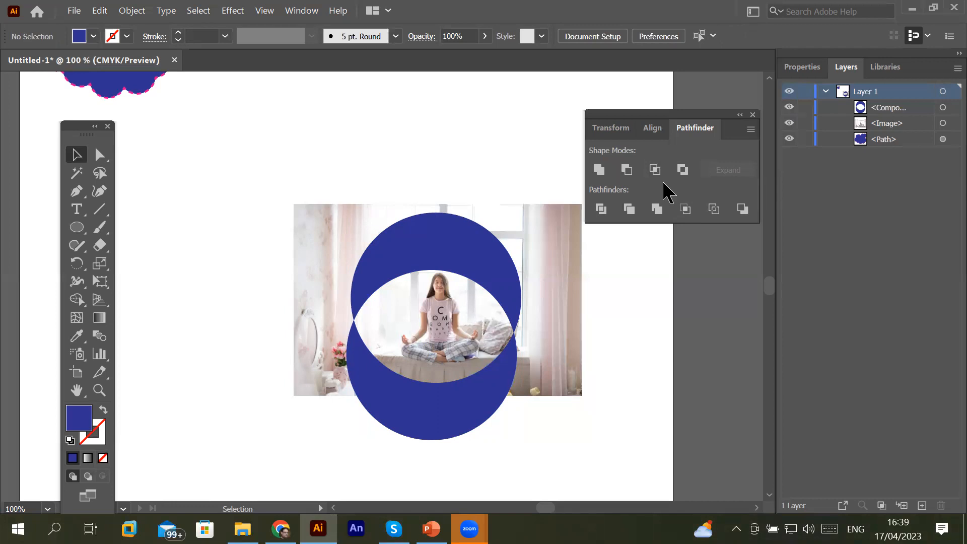
pyautogui.click(77, 228)
pyautogui.moveTo(140, 158); pyautogui.dragTo(256, 297)
pyautogui.click(76, 155)
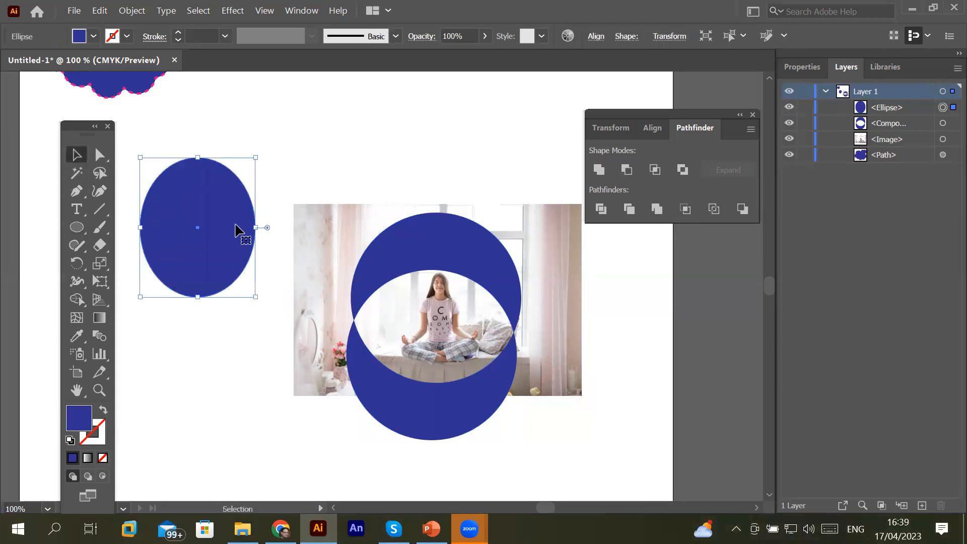
pyautogui.moveTo(236, 227); pyautogui.dragTo(252, 293)
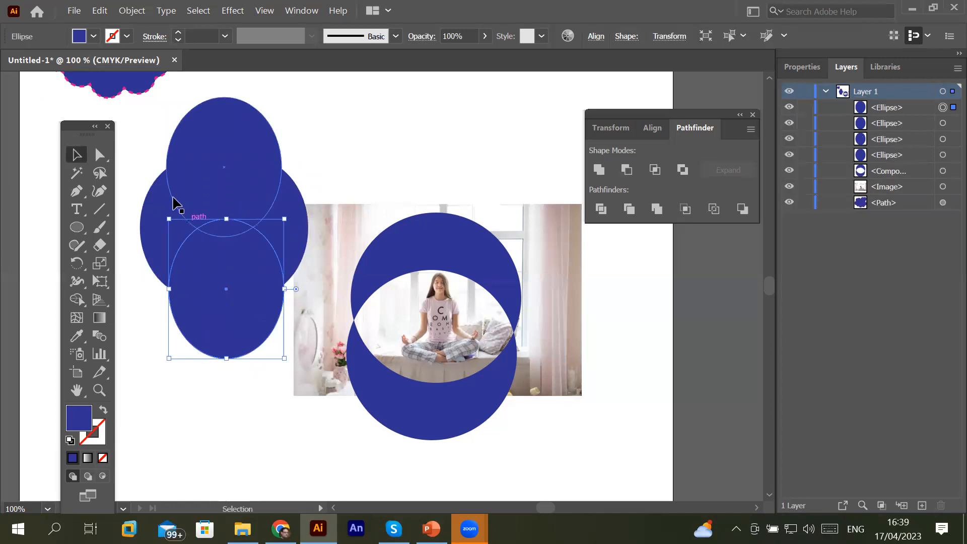
# - Select only the four overlapping ellipses, leaving out the photo, and apply the Exclude shape mode to them
pyautogui.click(141, 92)
pyautogui.scroll(1, 129, 131)
pyautogui.moveTo(125, 110); pyautogui.dragTo(313, 373)
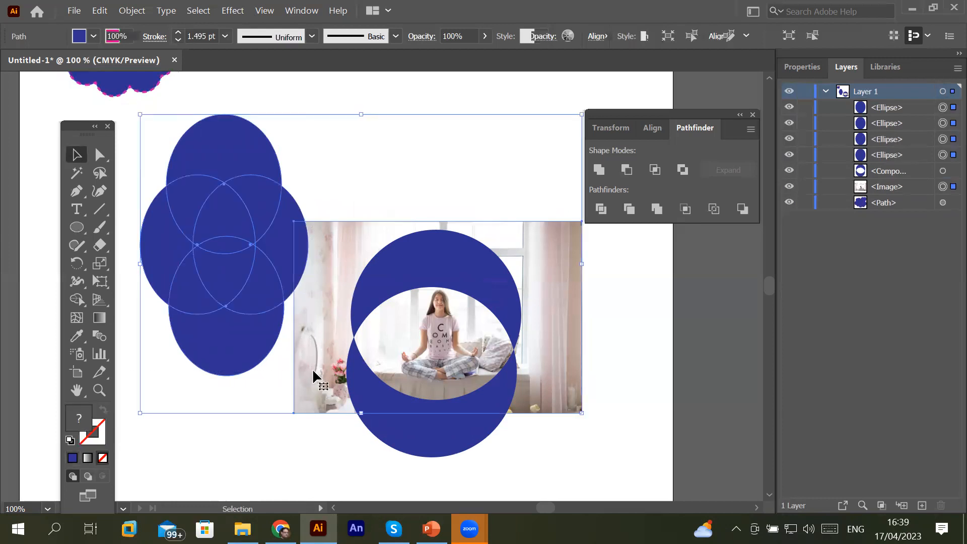
pyautogui.keyDown('shift'); pyautogui.click(568, 373); pyautogui.keyUp('shift')
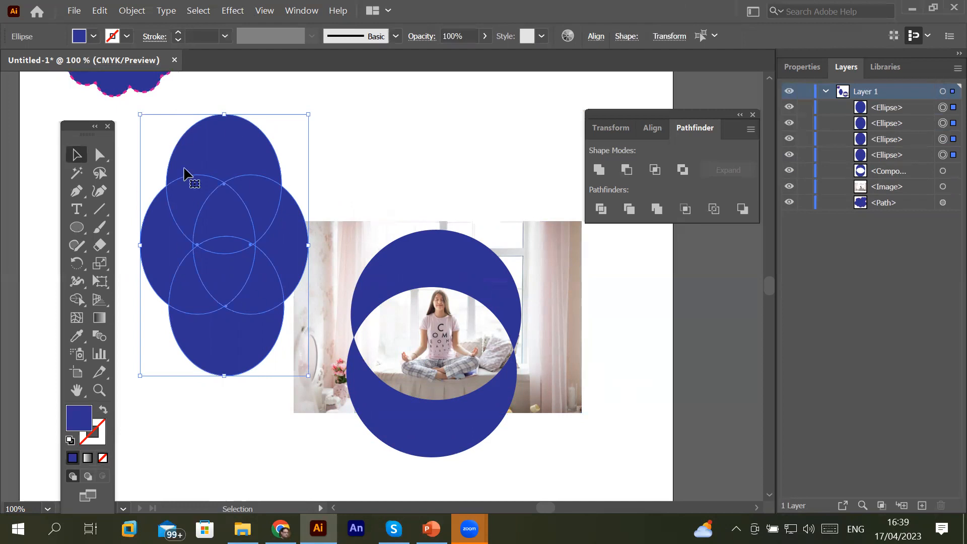
pyautogui.click(683, 170)
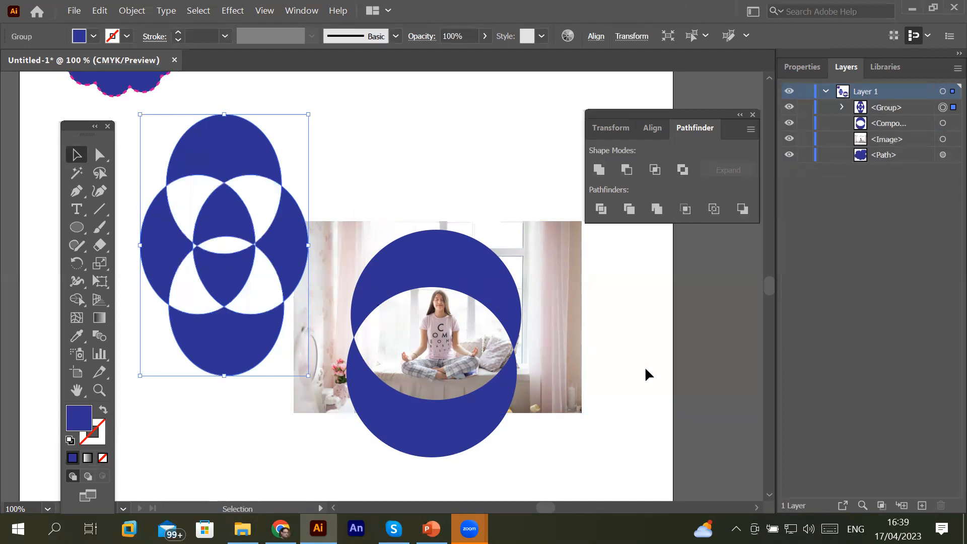
pyautogui.click(644, 412)
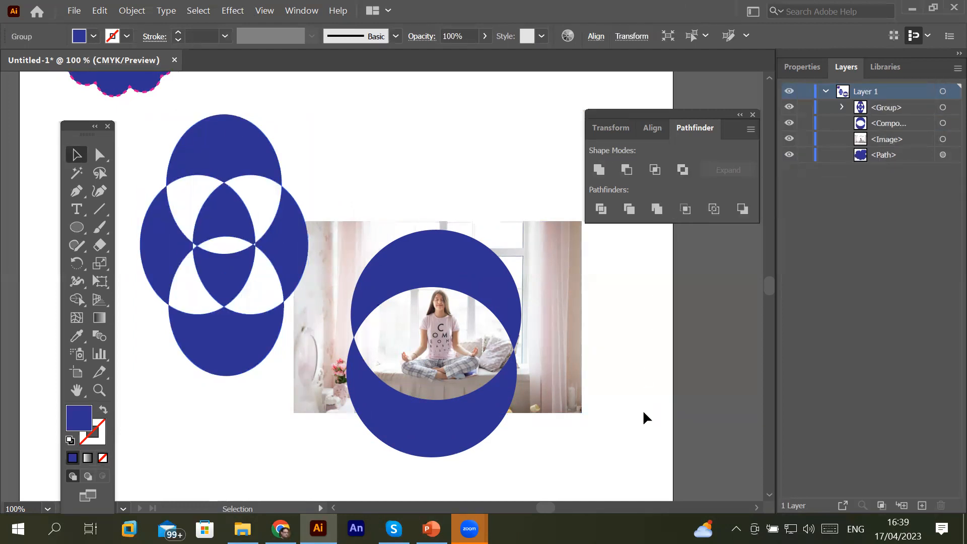
# - Scale the two-circle compound path down to under half its size and place it above the photo
pyautogui.moveTo(454, 229); pyautogui.dragTo(405, 365)
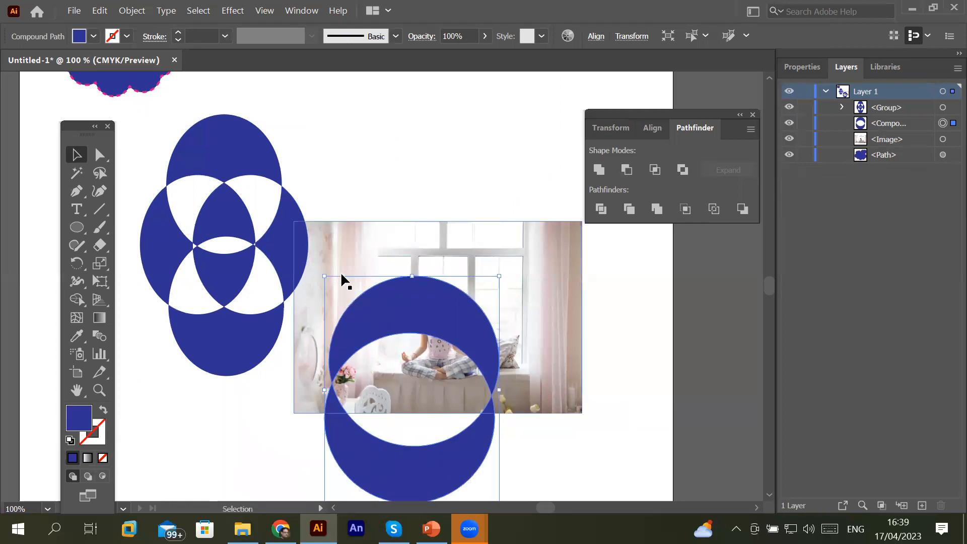
pyautogui.moveTo(324, 276); pyautogui.dragTo(424, 410)
pyautogui.moveTo(418, 459); pyautogui.dragTo(326, 124)
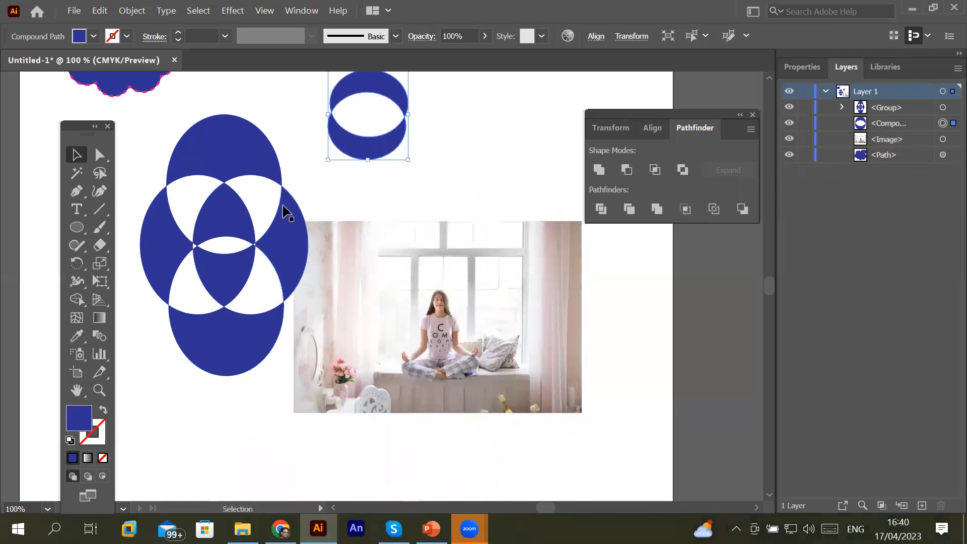
# - Move the four-ellipse group over the photo to check its transparent overlaps, and move it back off the photo
pyautogui.moveTo(292, 221); pyautogui.dragTo(508, 284)
pyautogui.click(243, 359)
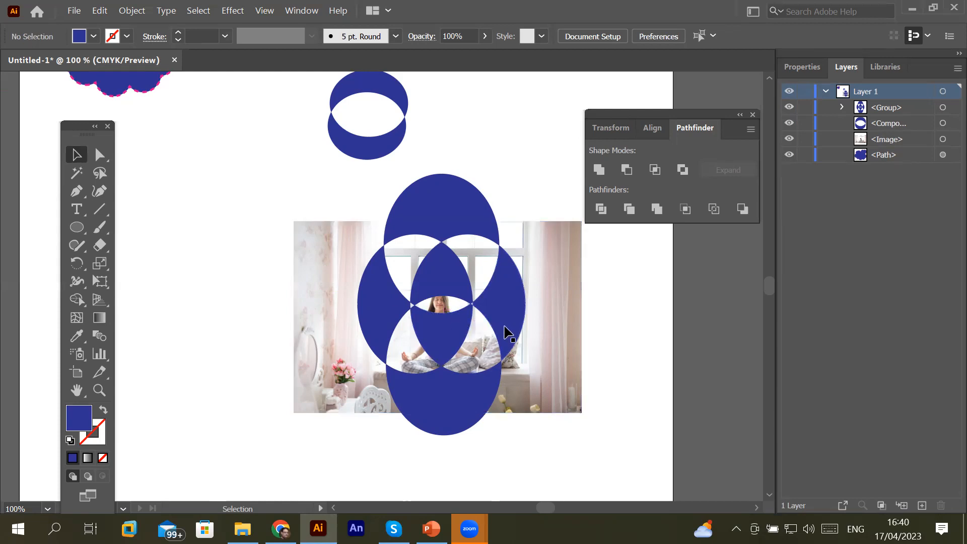
pyautogui.moveTo(474, 321); pyautogui.dragTo(233, 224)
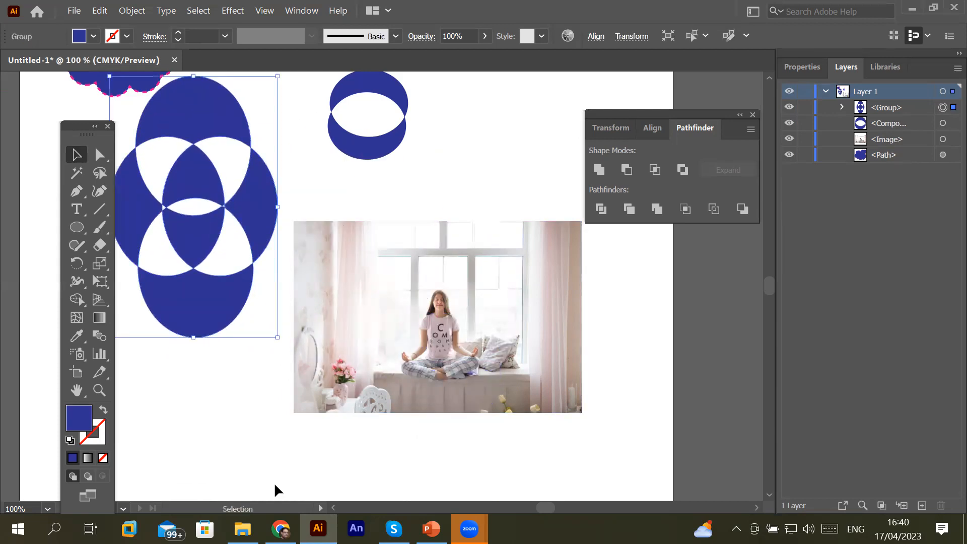
# - Switch to PowerPoint to read the Pathfinder Divide slide after the Exclude slide, and return to Illustrator
pyautogui.hotkey('alt', 'Tab')
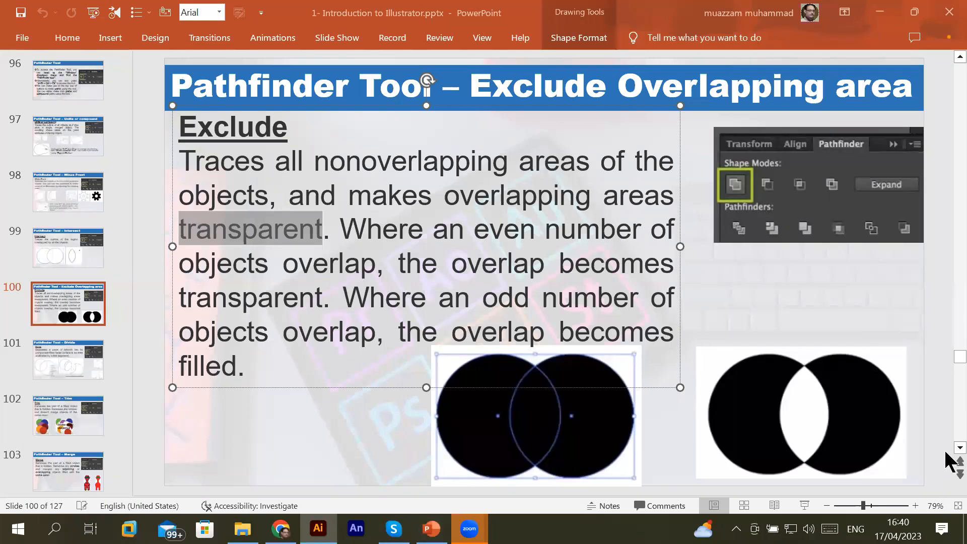
pyautogui.click(960, 448)
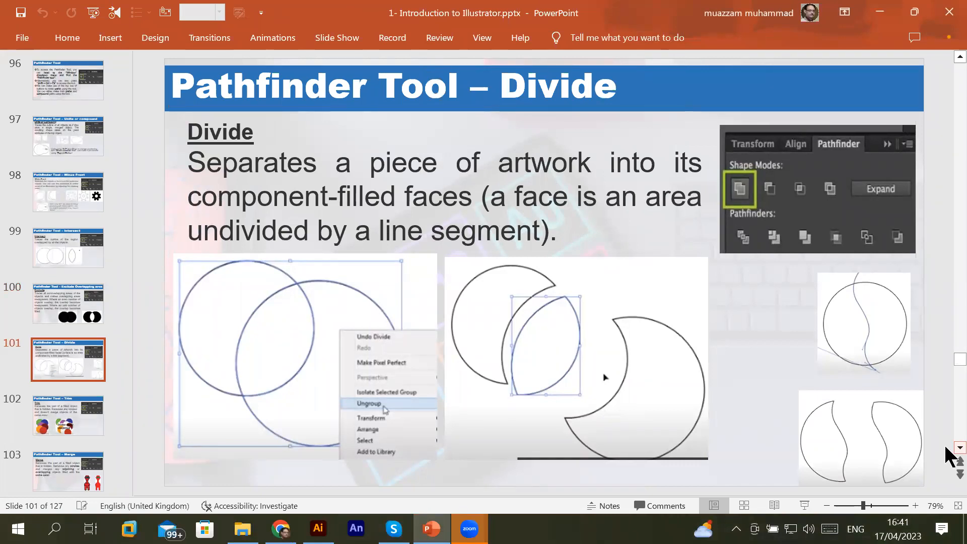
pyautogui.hotkey('alt', 'Tab')
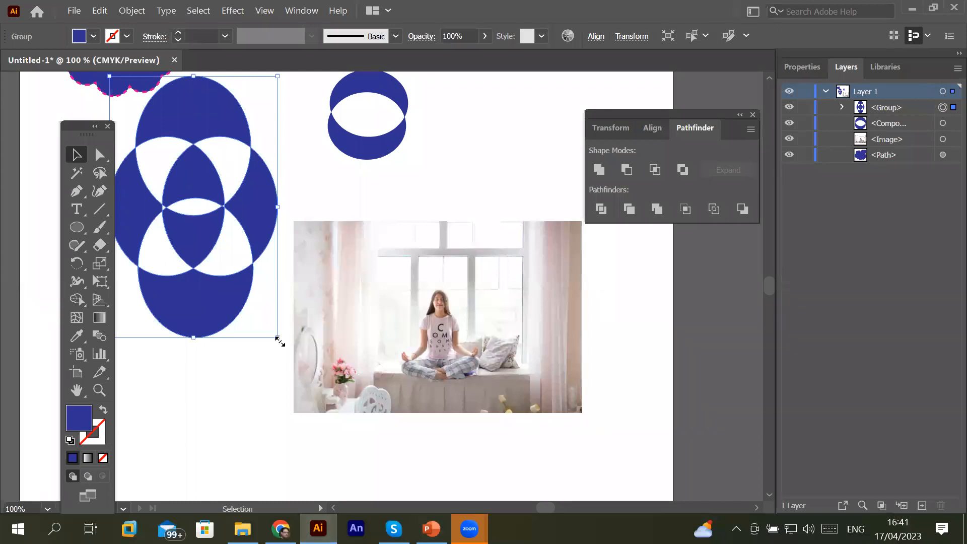
# - Shrink the four-ellipse group, line it and the scalloped shape up beside the two-circle shape, and shift the photo to the right
pyautogui.moveTo(277, 337); pyautogui.dragTo(195, 179)
pyautogui.moveTo(188, 145); pyautogui.dragTo(283, 134)
pyautogui.moveTo(149, 96)
pyautogui.mouseDown()
pyautogui.moveTo(424, 129)
pyautogui.moveTo(536, 165)
pyautogui.mouseUp()
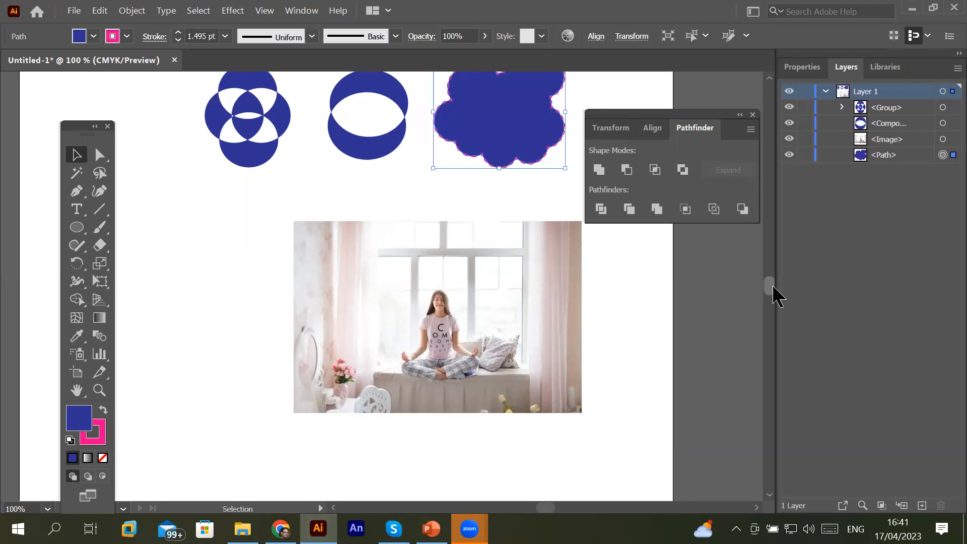
pyautogui.moveTo(468, 328); pyautogui.dragTo(714, 288)
# - Draw a blue circle in the empty artboard area below the four-ellipse group
pyautogui.click(76, 227)
pyautogui.moveTo(166, 266); pyautogui.dragTo(270, 370)
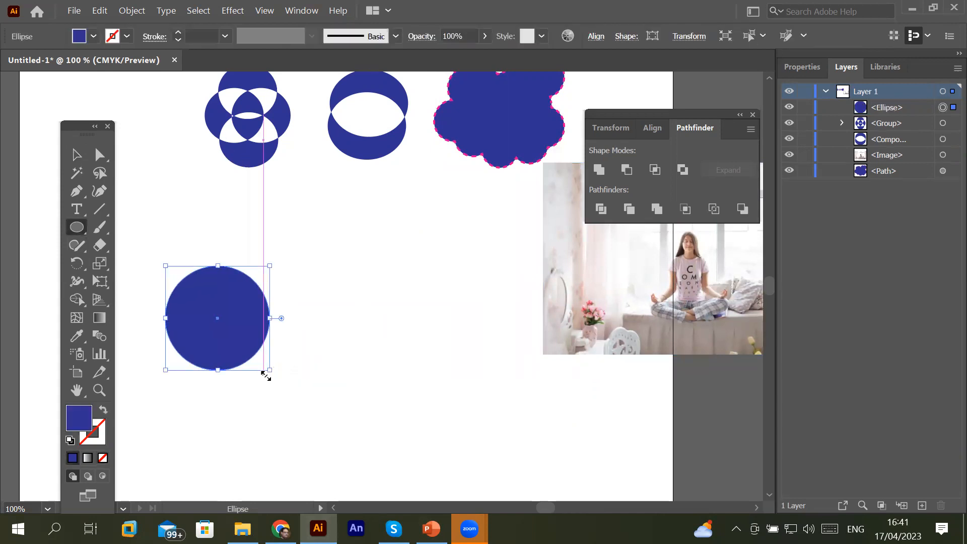
pyautogui.click(77, 155)
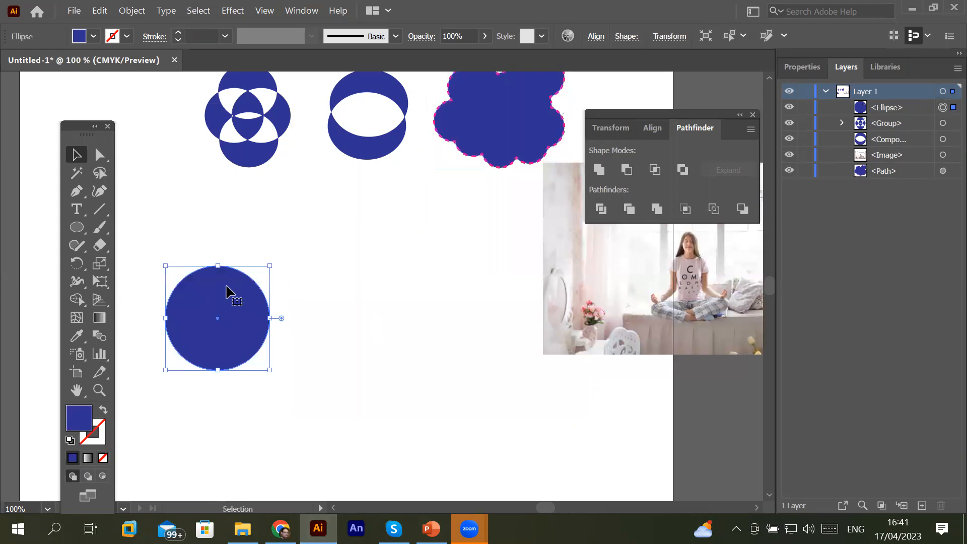
# - Draw a wide rectangle across the middle of the blue circle and fill it with green
pyautogui.click(76, 227)
pyautogui.click(128, 228)
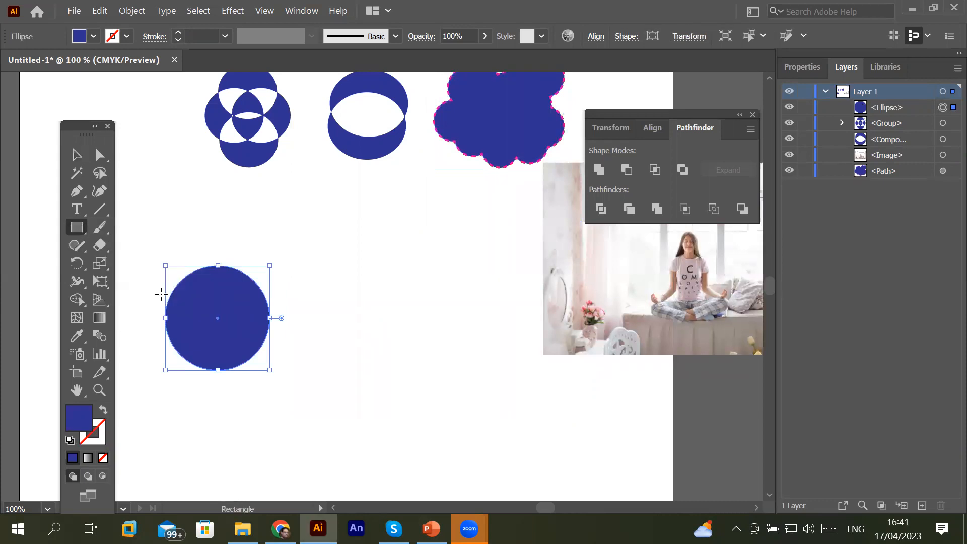
pyautogui.moveTo(141, 284); pyautogui.dragTo(339, 340)
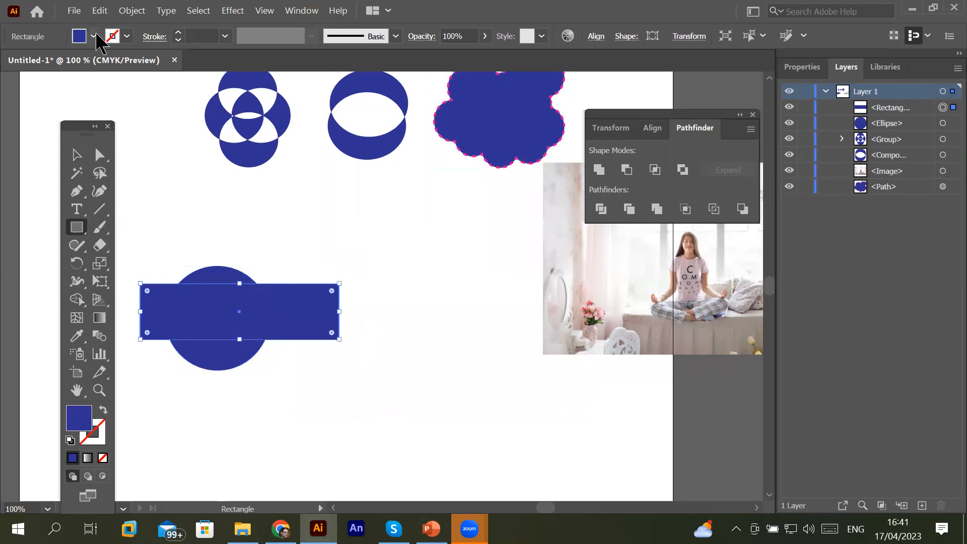
pyautogui.click(94, 38)
pyautogui.click(73, 62)
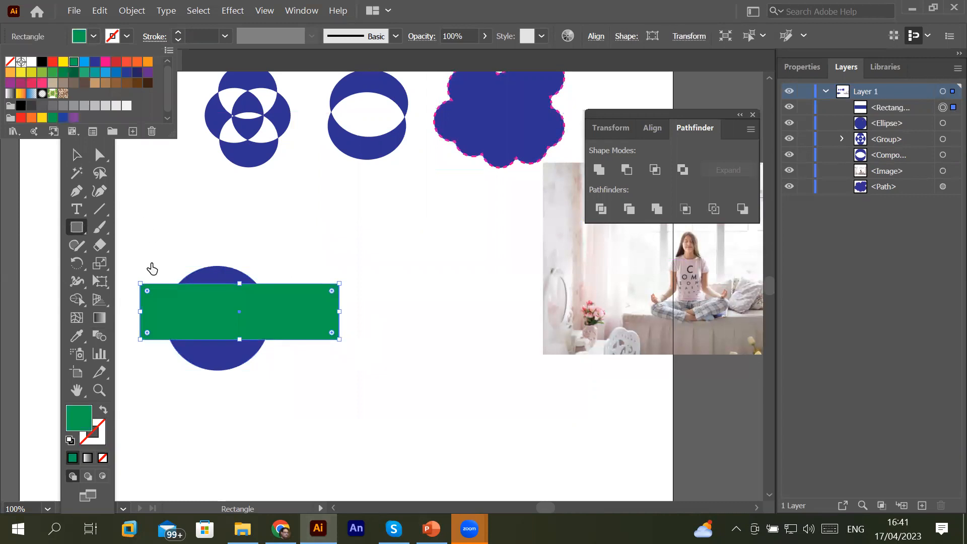
# - Draw a diagonal line segment across the rectangle and circle and give it a 4 pt magenta stroke
pyautogui.click(81, 236)
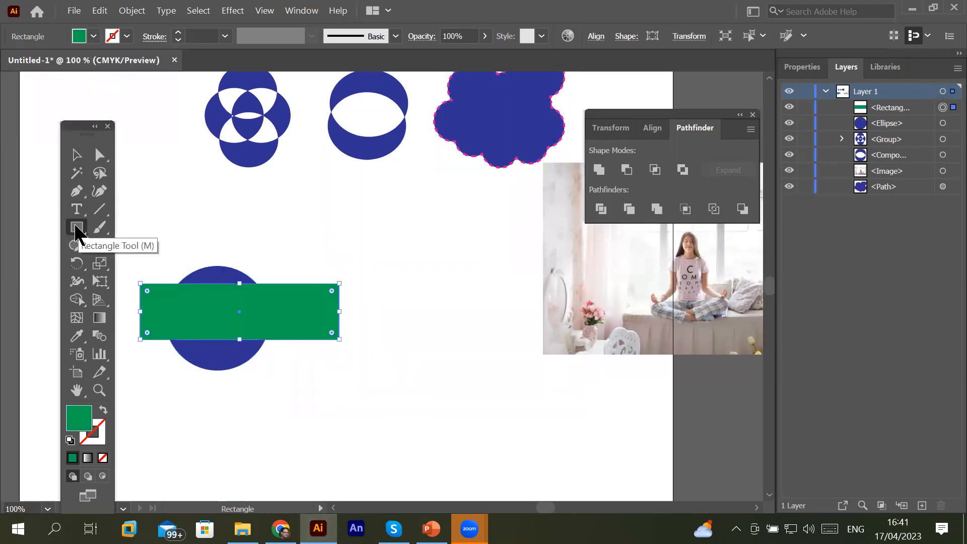
pyautogui.click(75, 228)
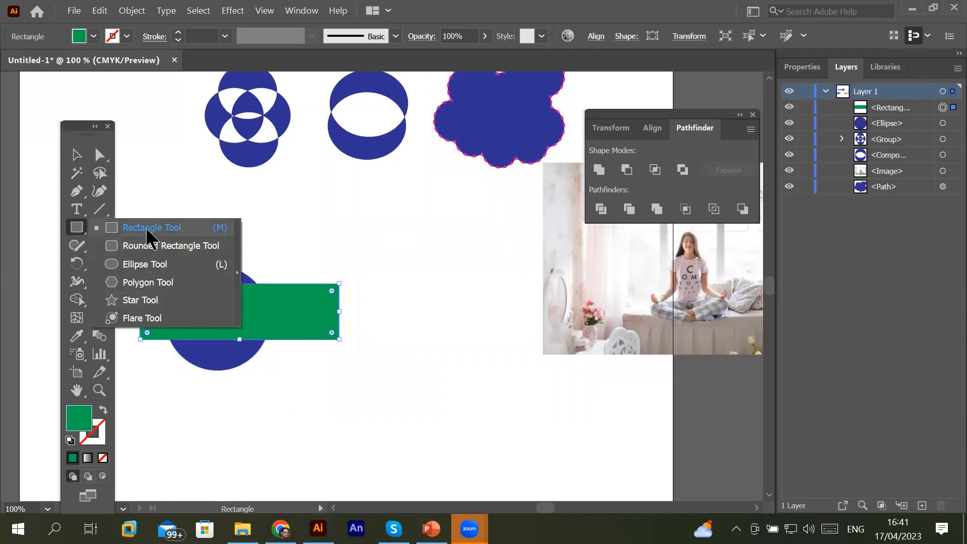
pyautogui.click(100, 211)
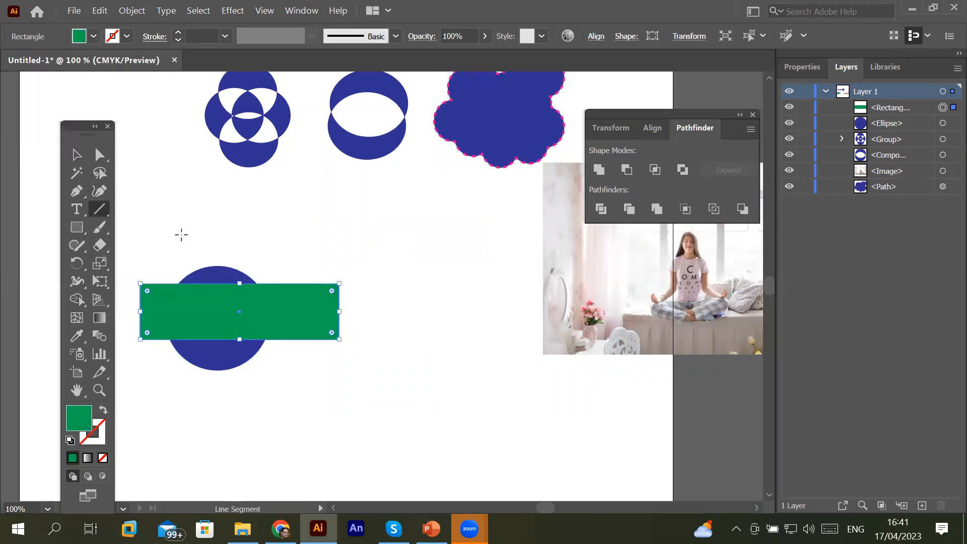
pyautogui.moveTo(189, 237)
pyautogui.mouseDown()
pyautogui.moveTo(232, 376)
pyautogui.moveTo(265, 403)
pyautogui.mouseUp()
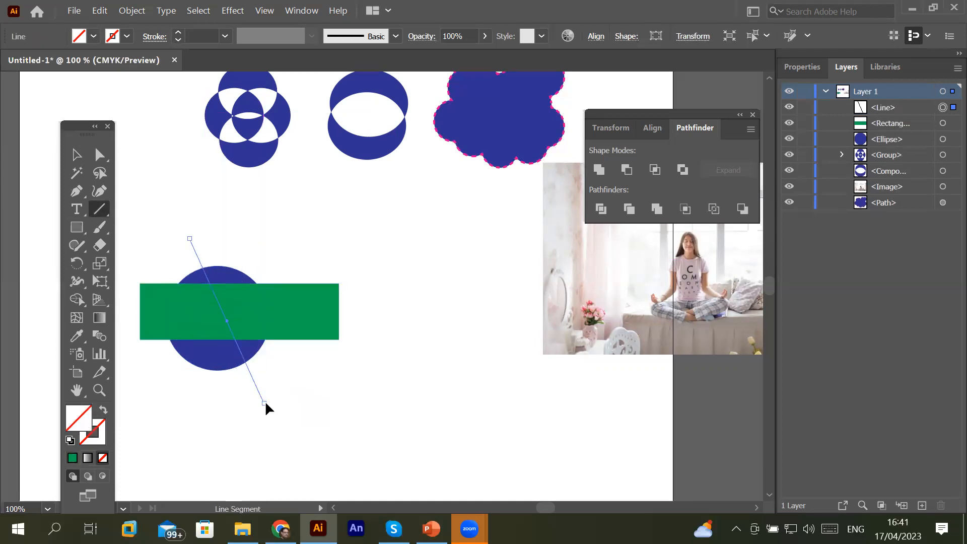
pyautogui.click(177, 32)
pyautogui.click(177, 32)
pyautogui.click(177, 32)
pyautogui.click(177, 33)
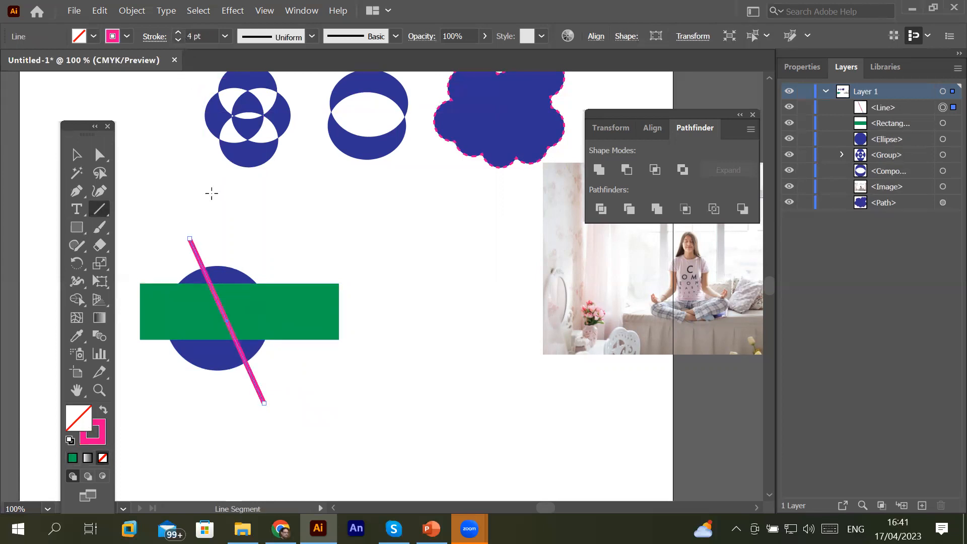
# - Select the circle, rectangle and line together and apply the Pathfinder Divide operation
pyautogui.click(78, 155)
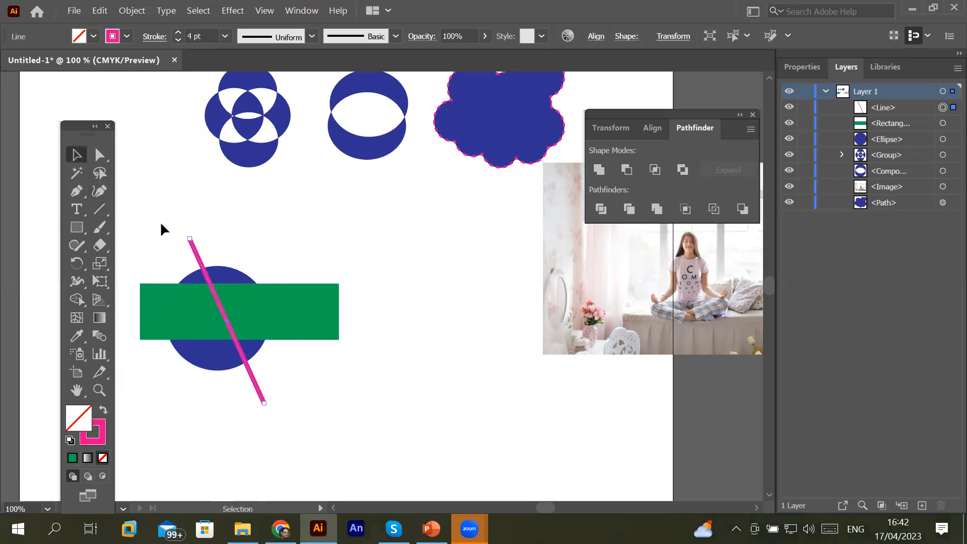
pyautogui.moveTo(123, 192); pyautogui.dragTo(362, 432)
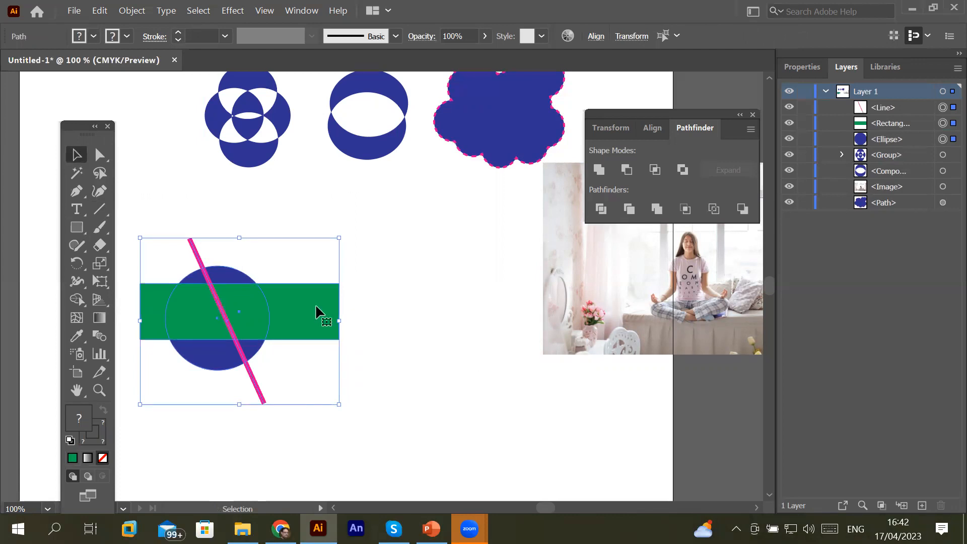
pyautogui.click(601, 209)
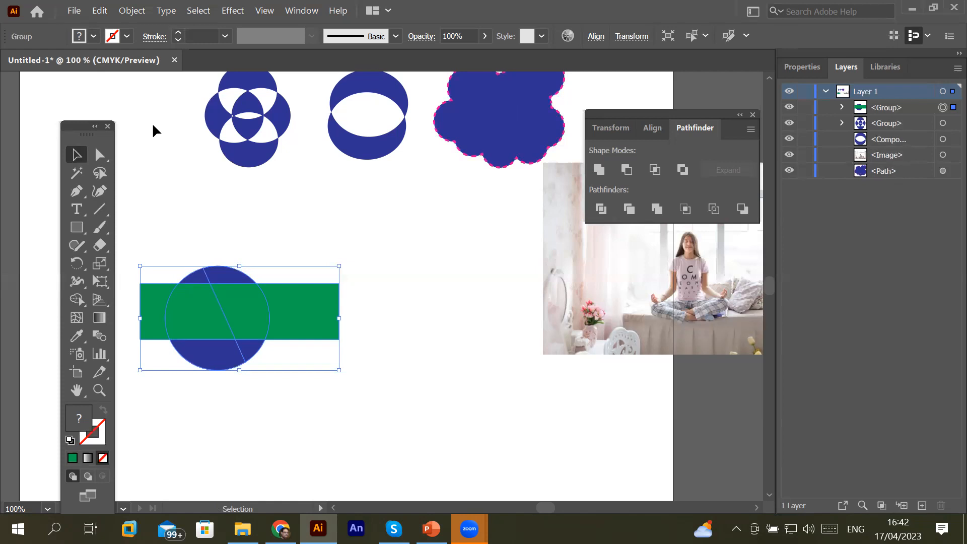
# - Ungroup the divided artwork into separate pieces and deselect them
pyautogui.click(361, 228)
pyautogui.click(325, 316)
pyautogui.rightClick(258, 307)
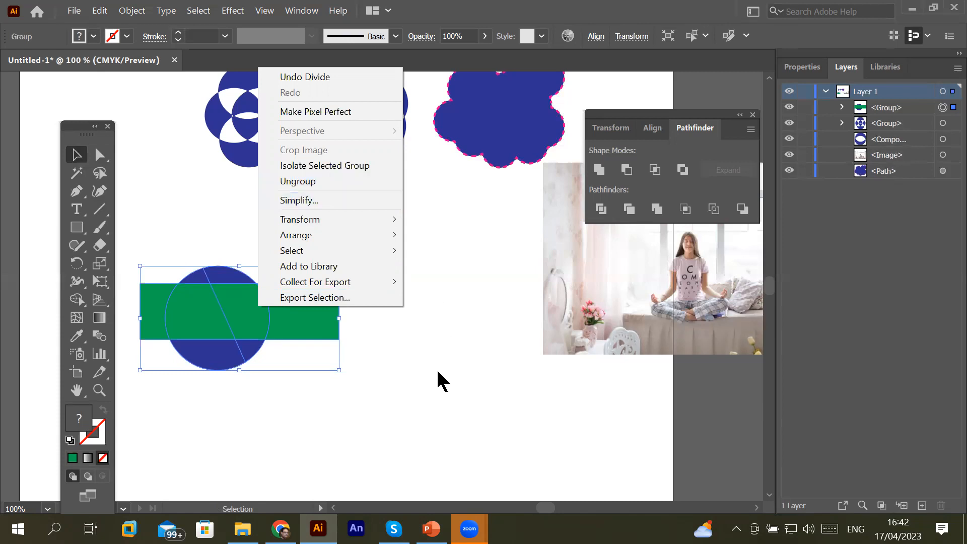
pyautogui.click(340, 182)
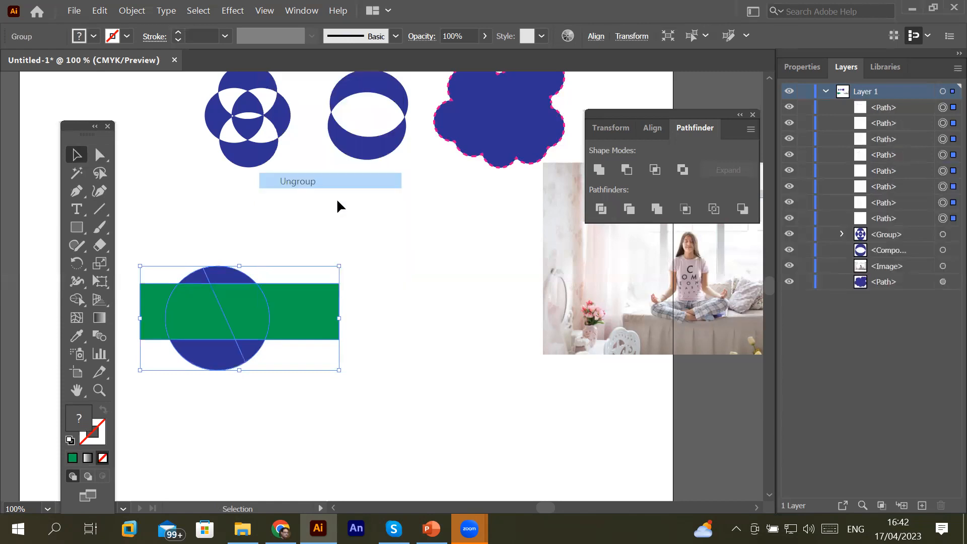
pyautogui.click(377, 399)
# - Nudge the green rectangle's right and left end pieces outward so each is separated from the circle
pyautogui.click(322, 320)
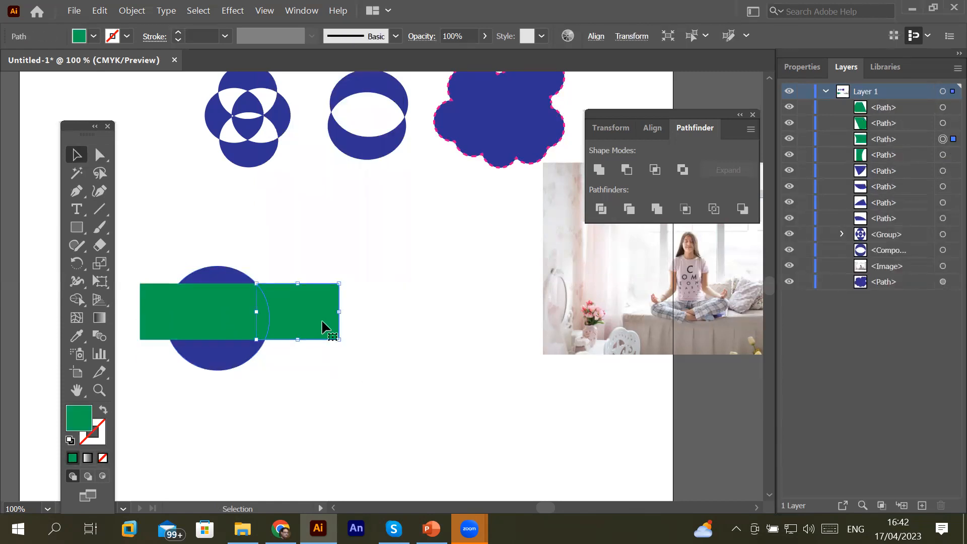
pyautogui.press('Right')
pyautogui.press('Right')
pyautogui.press('Right')
pyautogui.press('Right')
pyautogui.press('Right')
pyautogui.press('Right')
pyautogui.press('Right')
pyautogui.press('Right')
pyautogui.press('Right')
pyautogui.press('Right')
pyautogui.press('Right')
pyautogui.press('Right')
pyautogui.press('Right')
pyautogui.press('Right')
pyautogui.press('Right')
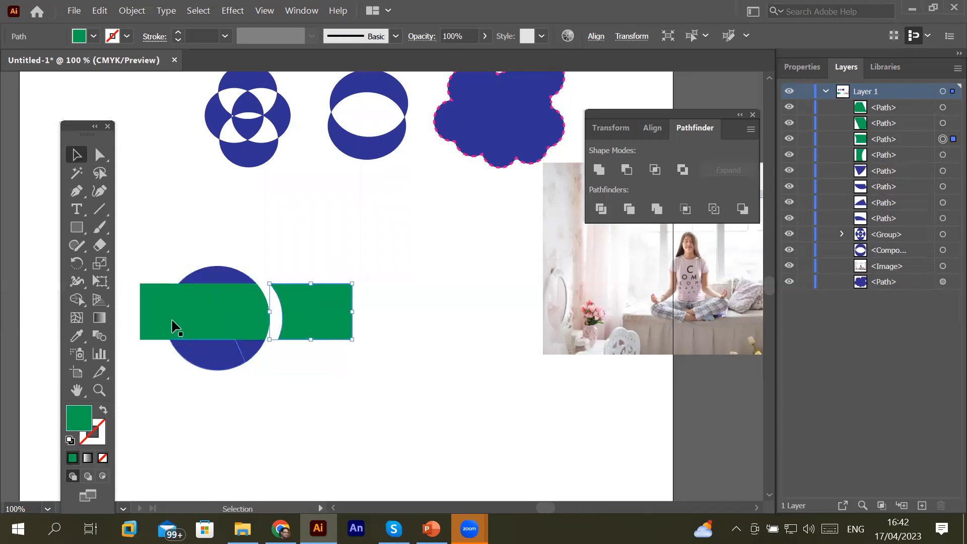
pyautogui.click(152, 313)
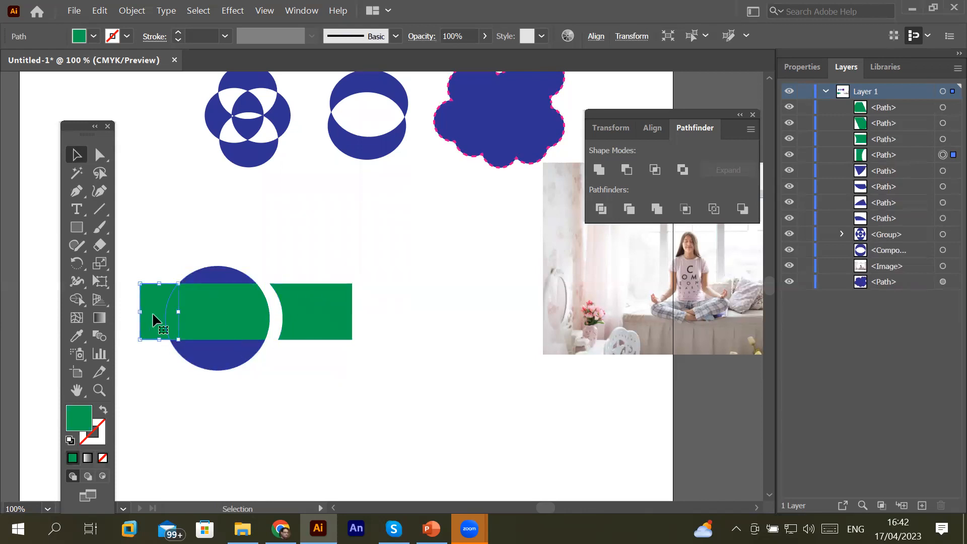
# - Nudge the circle's upper-right blue segment upward, away from the green area
pyautogui.click(216, 278)
pyautogui.press('Up')
pyautogui.press('Up')
pyautogui.press('Up')
pyautogui.press('Up')
pyautogui.press('Up')
pyautogui.press('Up')
pyautogui.press('Up')
pyautogui.press('Up')
pyautogui.press('Up')
pyautogui.press('Up')
pyautogui.press('Up')
pyautogui.press('Up')
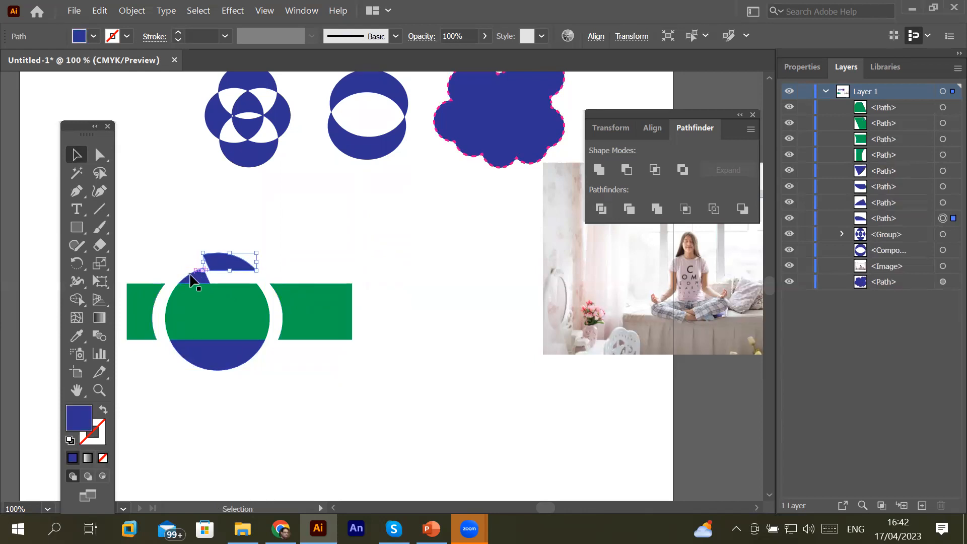
# - Nudge the circle's upper-left blue segment upward to the level of the neighbouring blue segment
pyautogui.click(196, 277)
pyautogui.press('Up')
pyautogui.press('Up')
pyautogui.press('Up')
pyautogui.press('Up')
pyautogui.press('Up')
pyautogui.press('Up')
pyautogui.press('Up')
pyautogui.press('Up')
pyautogui.press('Up')
pyautogui.press('Up')
pyautogui.press('Up')
pyautogui.press('Up')
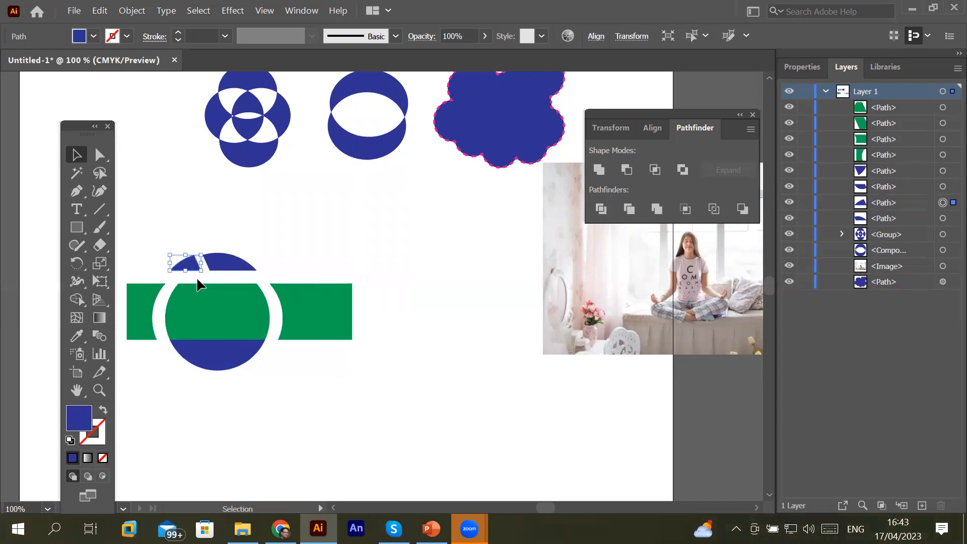
# - Nudge the green piece inside the circle, on the right of the diagonal cut, slightly to the right
pyautogui.click(245, 313)
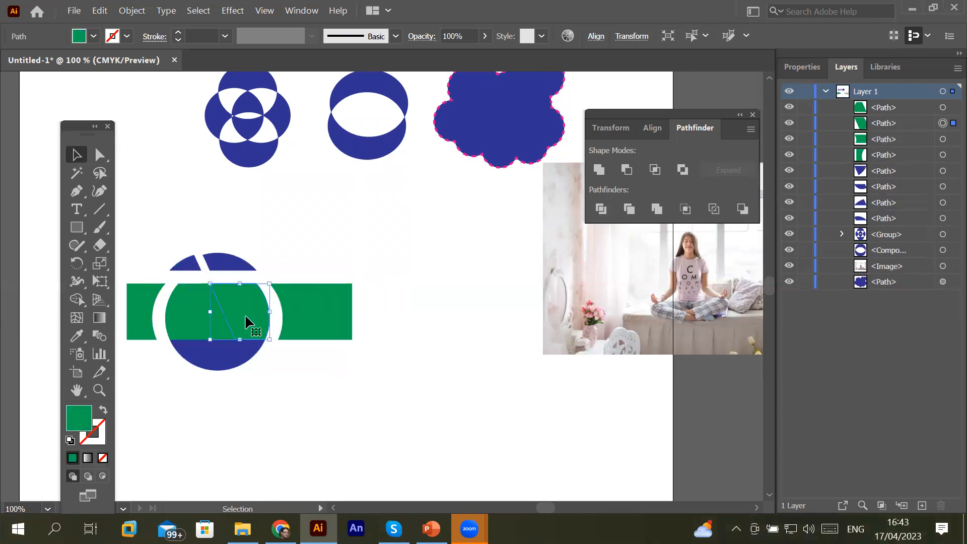
pyautogui.press('Right')
pyautogui.press('Right')
pyautogui.press('Right')
pyautogui.press('Right')
pyautogui.press('Right')
pyautogui.press('Right')
pyautogui.press('Right')
pyautogui.press('Right')
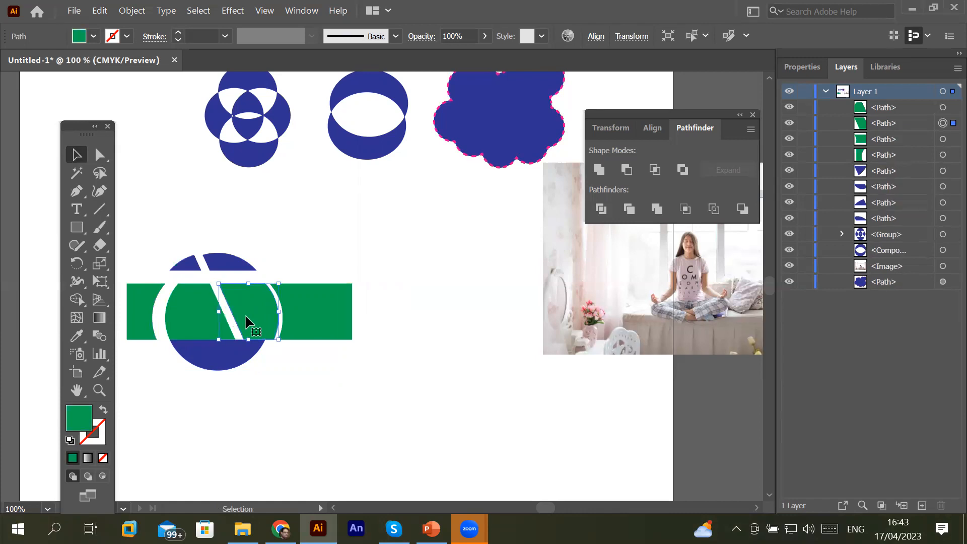
# - Nudge the circle's lower-left blue segment left and down, away from the green pieces
pyautogui.click(202, 355)
pyautogui.press('Left')
pyautogui.press('Left')
pyautogui.press('Left')
pyautogui.press('Left')
pyautogui.press('Left')
pyautogui.press('Left')
pyautogui.press('Left')
pyautogui.press('Left')
pyautogui.press('Down')
pyautogui.press('Down')
pyautogui.press('Down')
pyautogui.press('Down')
pyautogui.press('Down')
pyautogui.press('Down')
pyautogui.press('Down')
pyautogui.press('Down')
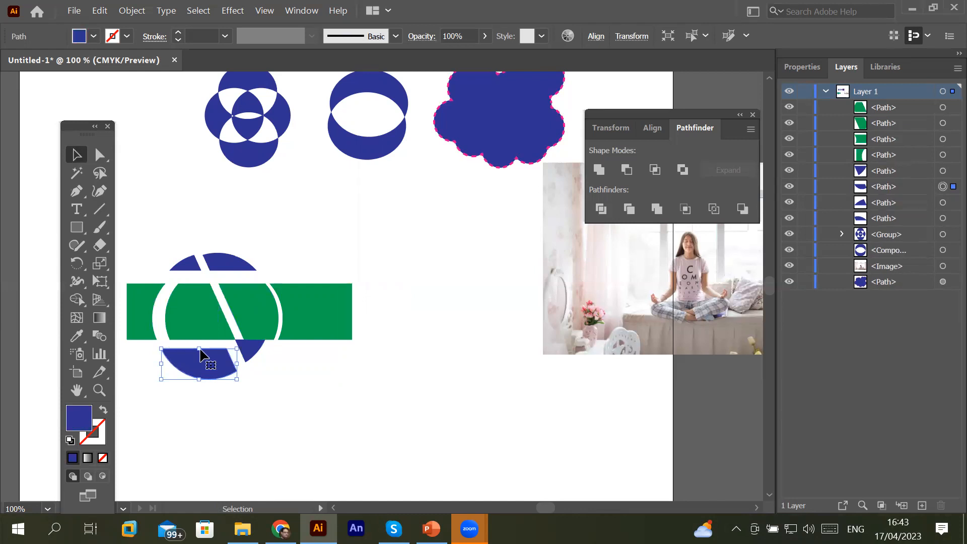
# - Nudge the circle's lower-right blue segment right and down to the level of its blue neighbour, and deselect it
pyautogui.click(255, 346)
pyautogui.press('Right')
pyautogui.press('Right')
pyautogui.press('Right')
pyautogui.press('Right')
pyautogui.press('Down')
pyautogui.press('Down')
pyautogui.press('Down')
pyautogui.press('Down')
pyautogui.press('Down')
pyautogui.press('Down')
pyautogui.press('Down')
pyautogui.press('Down')
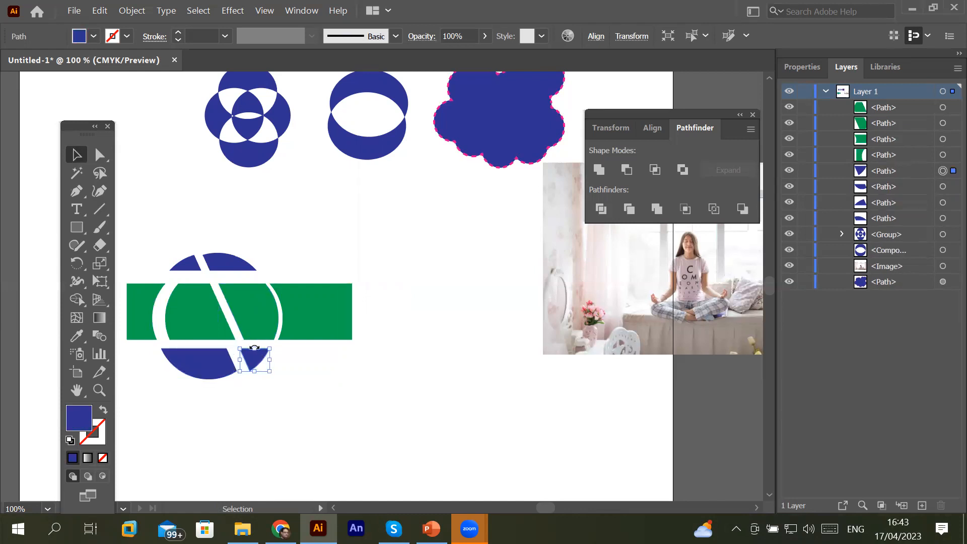
pyautogui.click(380, 367)
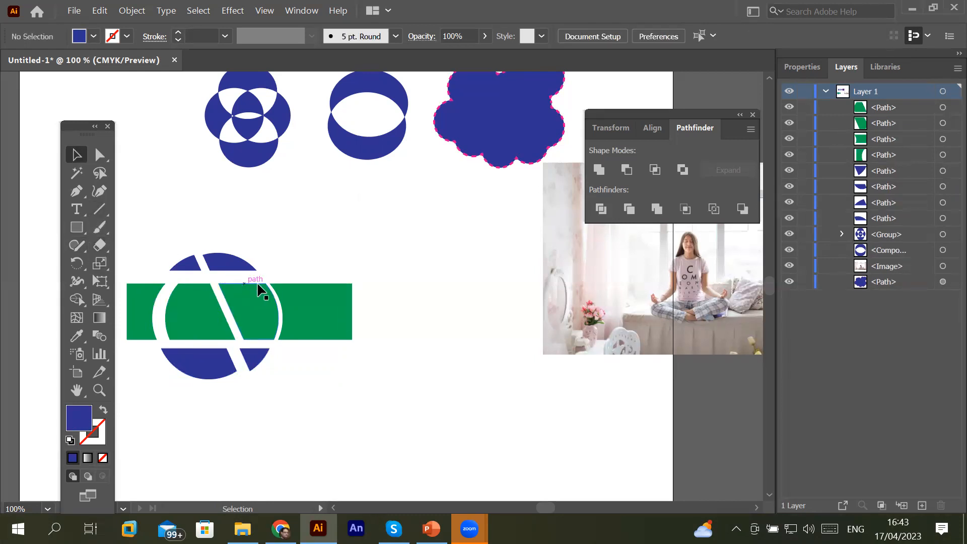
# - Spread the upper-right, right, lower and central pieces of the divided circle and rectangle farther apart
pyautogui.moveTo(237, 261); pyautogui.dragTo(284, 246)
pyautogui.moveTo(327, 314); pyautogui.dragTo(361, 311)
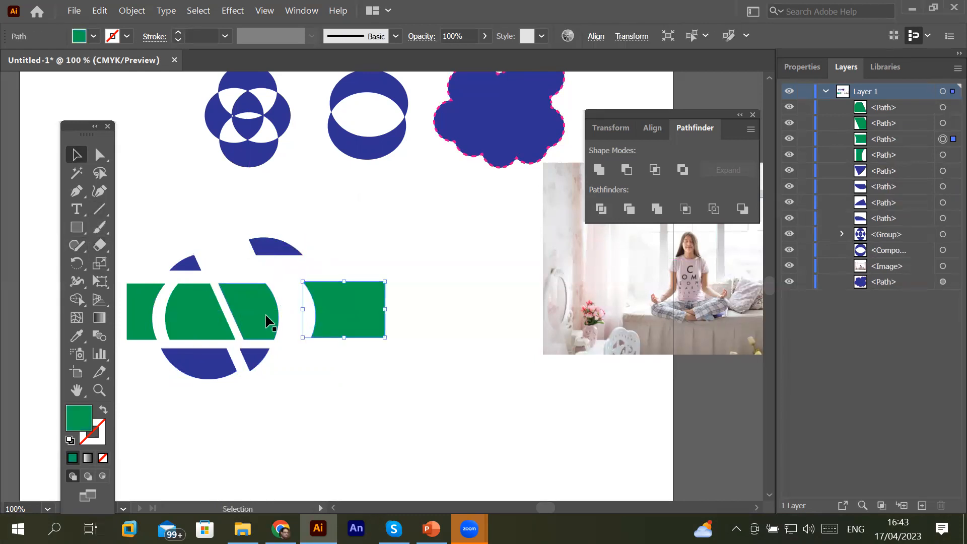
pyautogui.moveTo(266, 319); pyautogui.dragTo(295, 310)
pyautogui.moveTo(254, 352); pyautogui.dragTo(279, 359)
pyautogui.moveTo(195, 360); pyautogui.dragTo(201, 379)
pyautogui.moveTo(196, 329); pyautogui.dragTo(196, 352)
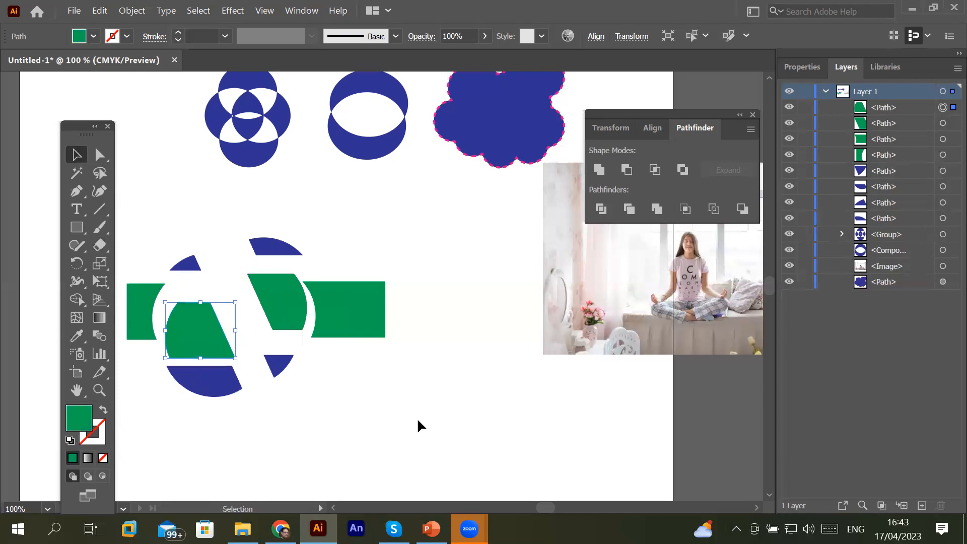
# - Delete all the divided circle and rectangle pieces
pyautogui.moveTo(121, 202); pyautogui.dragTo(421, 424)
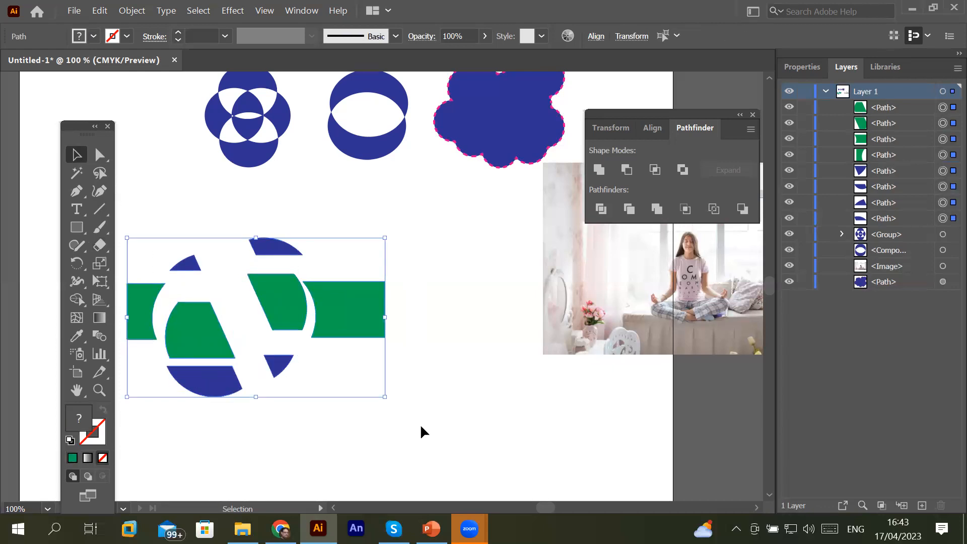
pyautogui.press('Delete')
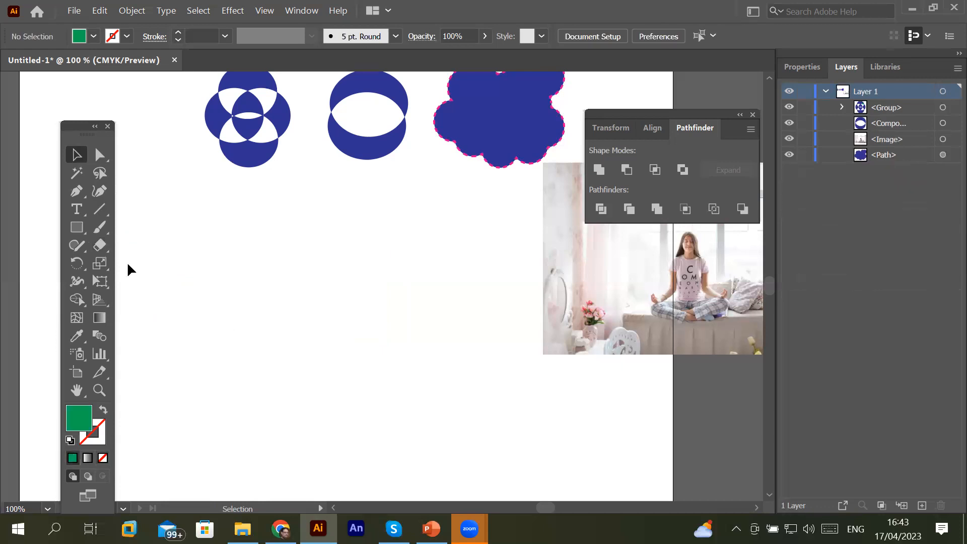
# - Draw a wide horizontal green rectangle and a tall narrow one crossing it to form a plus shape
pyautogui.click(78, 233)
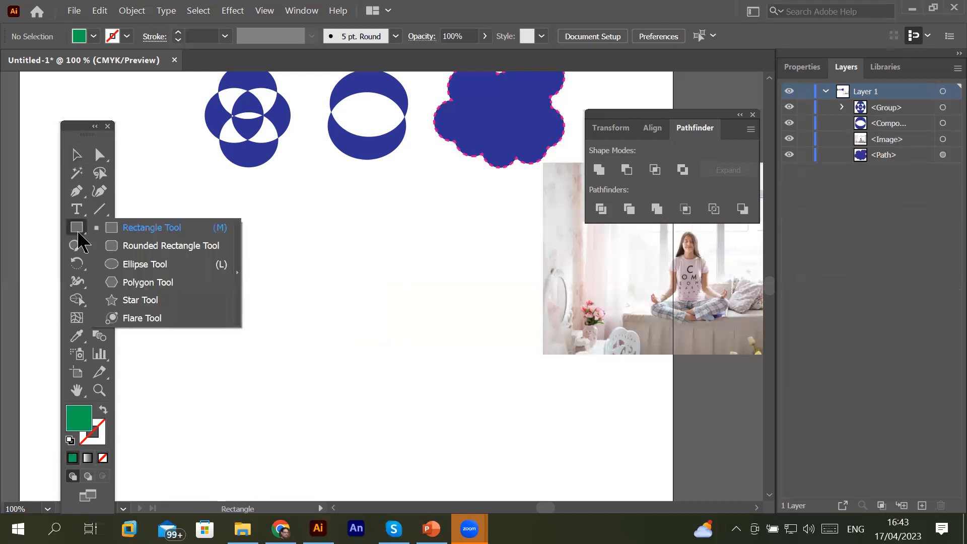
pyautogui.click(139, 232)
pyautogui.moveTo(173, 240); pyautogui.dragTo(448, 287)
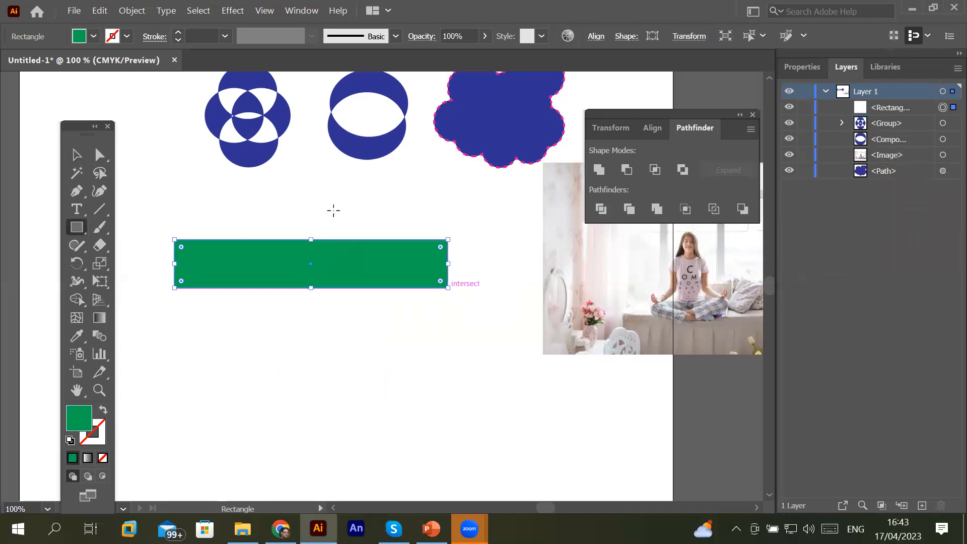
pyautogui.moveTo(288, 163); pyautogui.dragTo(328, 379)
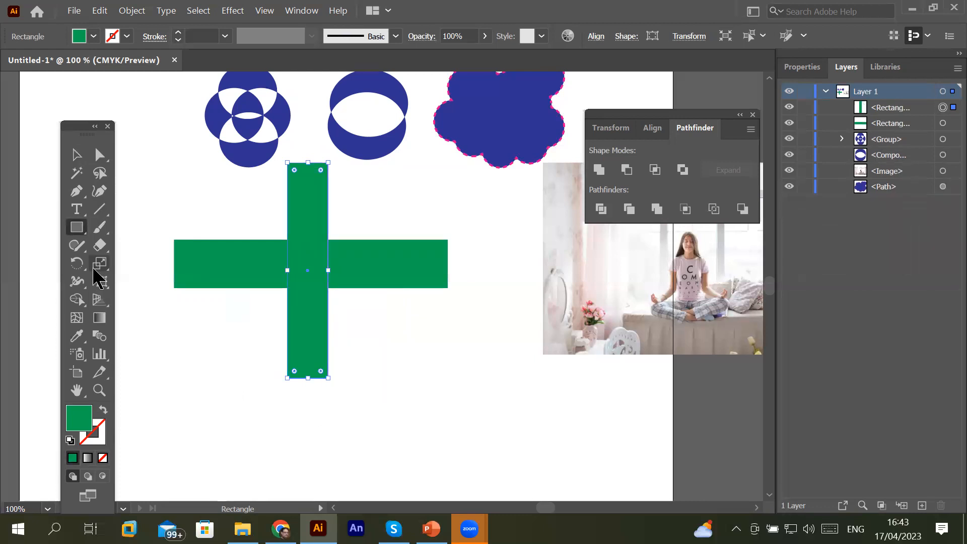
# - Apply the Divide pathfinder to both crossing green rectangles and deselect the result
pyautogui.click(77, 155)
pyautogui.keyDown('shift'); pyautogui.click(187, 267); pyautogui.keyUp('shift')
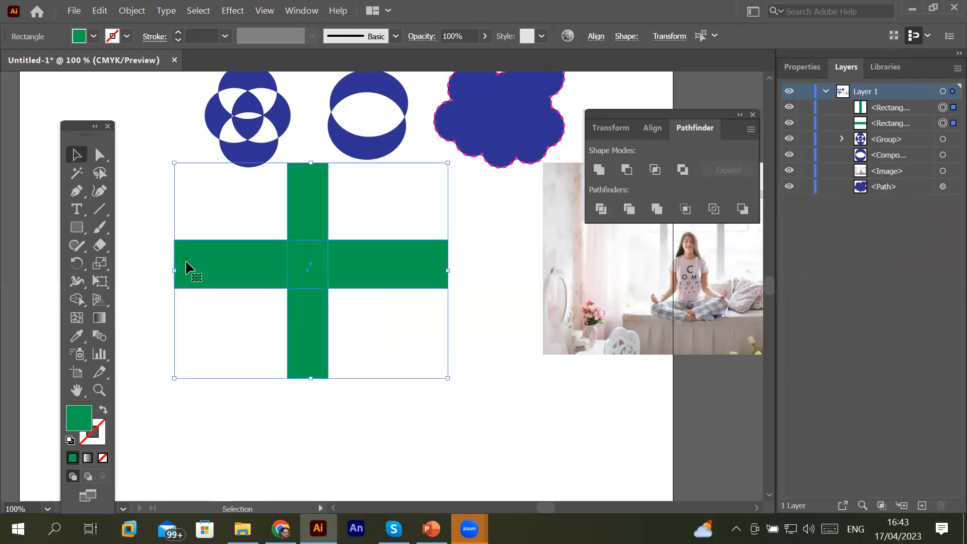
pyautogui.click(599, 210)
pyautogui.click(416, 418)
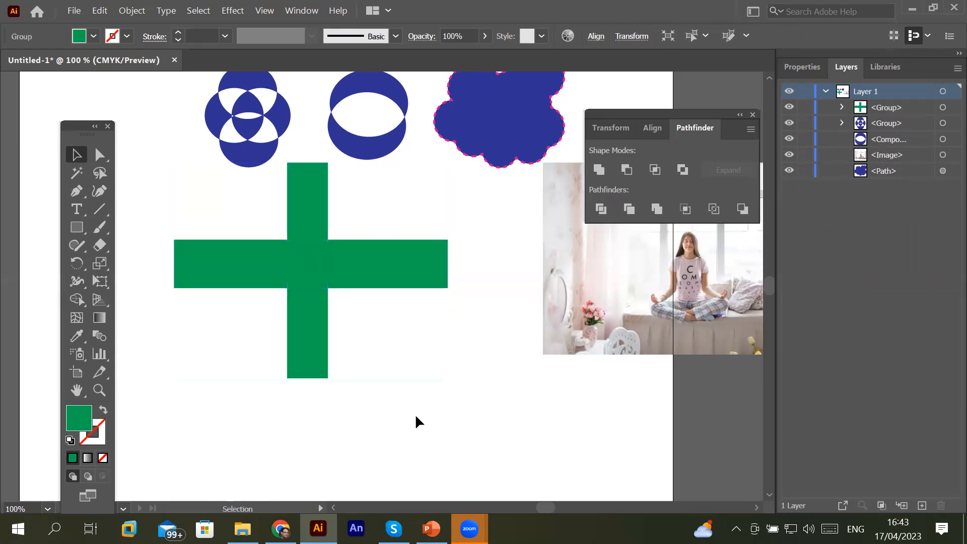
# - Ungroup the divided plus shape into separate pieces and deselect them
pyautogui.click(336, 267)
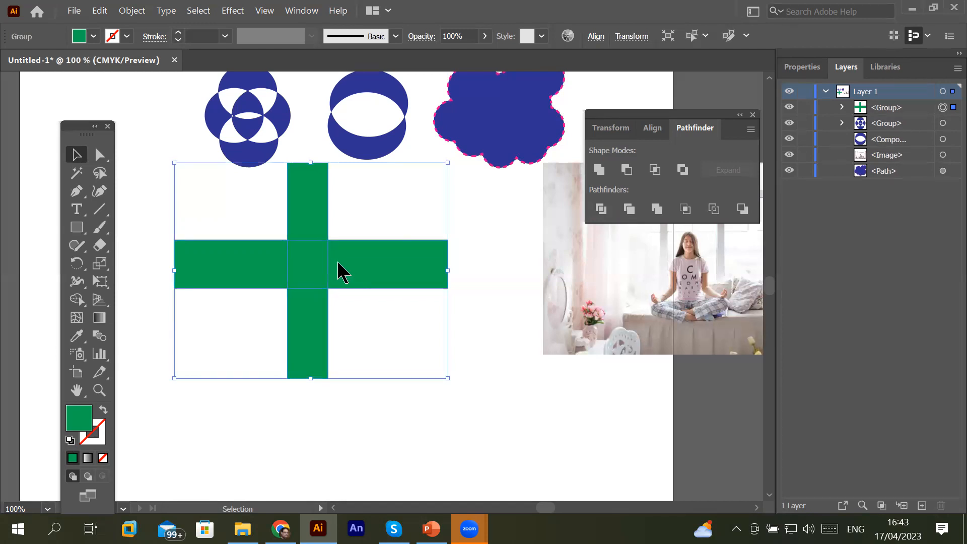
pyautogui.rightClick(337, 262)
pyautogui.click(392, 376)
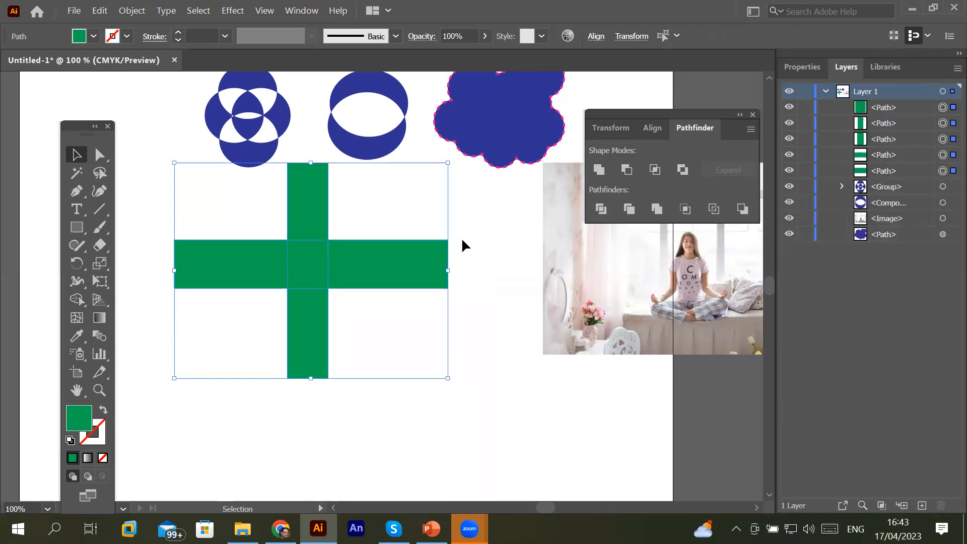
pyautogui.click(487, 240)
# - Nudge the right arm of the green plus to the right, leaving a narrow gap beside the centre
pyautogui.click(386, 264)
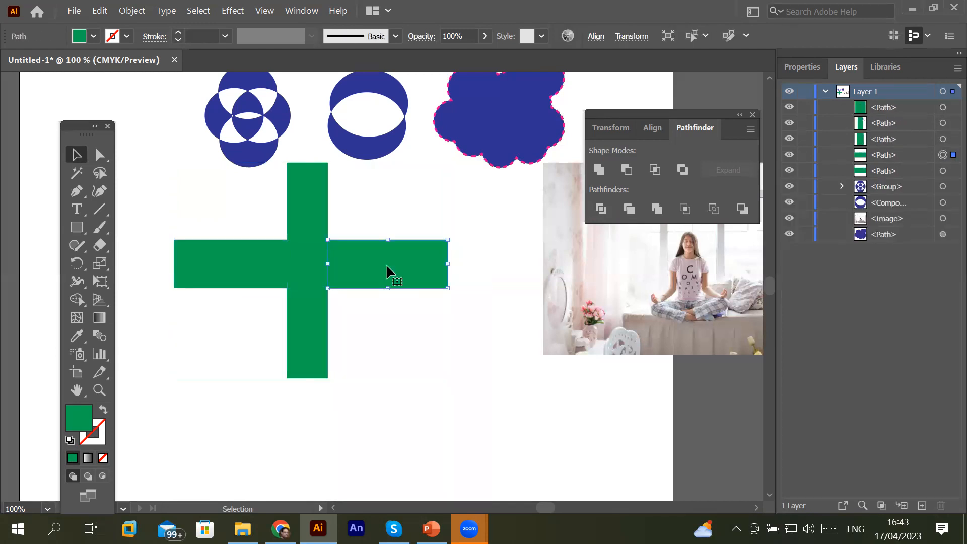
pyautogui.press('Right')
pyautogui.press('Right')
pyautogui.press('Right')
pyautogui.press('Right')
pyautogui.press('Right')
pyautogui.press('Right')
pyautogui.press('Right')
pyautogui.press('Right')
pyautogui.press('Right')
pyautogui.press('Right')
pyautogui.press('Right')
pyautogui.press('Right')
pyautogui.press('Right')
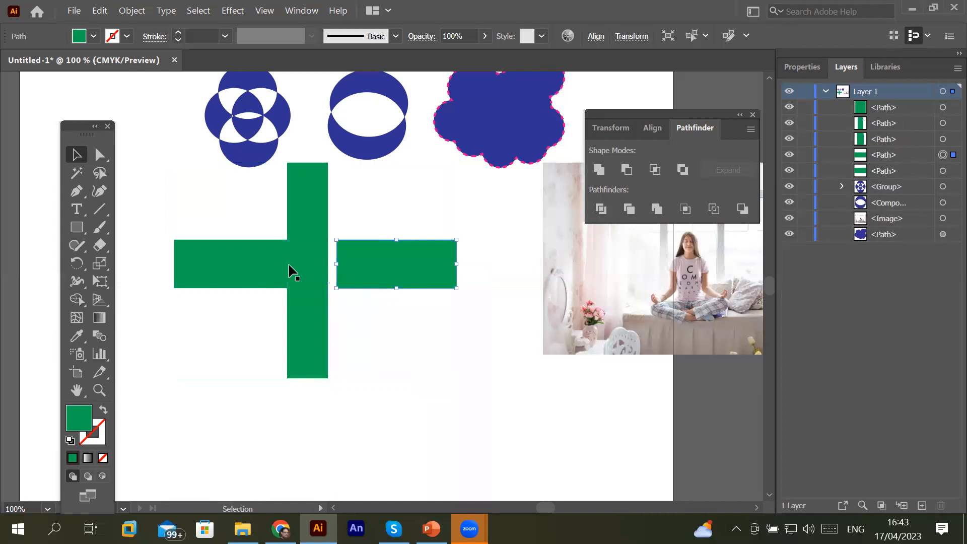
# - Nudge the left arm of the green plus to the left, leaving a matching gap beside the centre
pyautogui.click(271, 264)
pyautogui.press('Left')
pyautogui.press('Left')
pyautogui.press('Left')
pyautogui.press('Left')
pyautogui.press('Left')
pyautogui.press('Left')
pyautogui.press('Left')
pyautogui.press('Left')
pyautogui.press('Left')
pyautogui.press('Left')
pyautogui.press('Left')
pyautogui.press('Left')
pyautogui.press('Left')
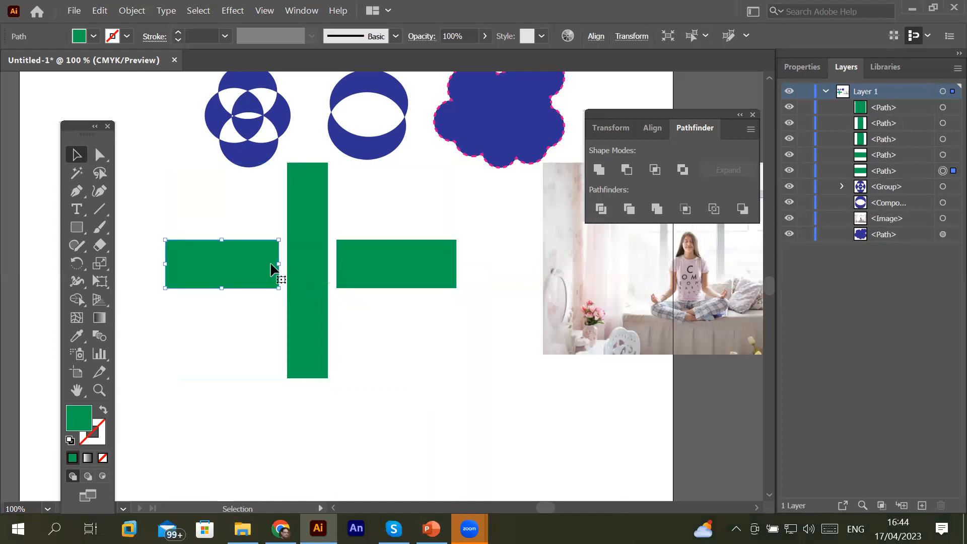
# - Nudge the bottom arm of the green plus downward, leaving a narrow gap below the centre
pyautogui.click(314, 322)
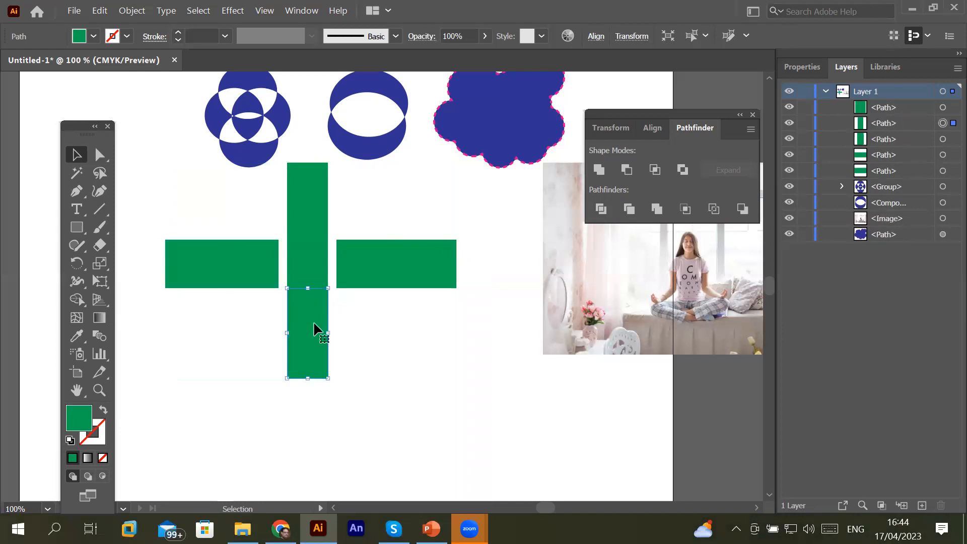
pyautogui.press('Down')
pyautogui.press('Down')
pyautogui.press('Down')
pyautogui.press('Down')
pyautogui.press('Down')
pyautogui.press('Down')
pyautogui.press('Down')
pyautogui.press('Down')
pyautogui.press('Down')
pyautogui.press('Down')
pyautogui.press('Down')
pyautogui.press('Down')
pyautogui.press('Down')
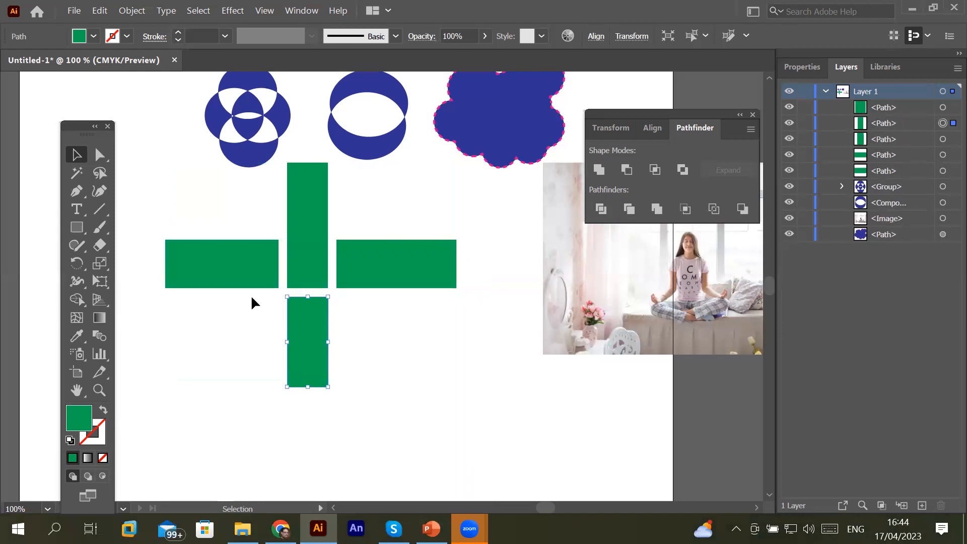
# - Nudge the top arm of the green plus upward so the centre piece stands alone
pyautogui.click(312, 192)
pyautogui.press('Up')
pyautogui.press('Up')
pyautogui.press('Up')
pyautogui.press('Up')
pyautogui.press('Up')
pyautogui.press('Up')
pyautogui.press('Up')
pyautogui.press('Up')
pyautogui.press('Up')
pyautogui.press('Up')
pyautogui.press('Up')
pyautogui.press('Up')
pyautogui.press('Up')
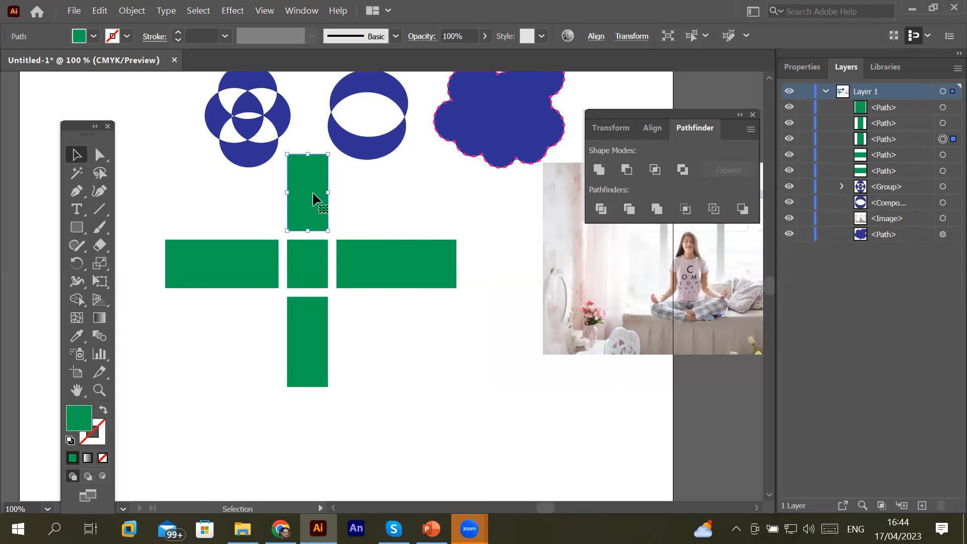
pyautogui.keyDown('shift'); pyautogui.click(247, 275); pyautogui.keyUp('shift')
pyautogui.keyDown('shift'); pyautogui.click(322, 272); pyautogui.keyUp('shift')
pyautogui.keyDown('shift'); pyautogui.click(397, 277); pyautogui.keyUp('shift')
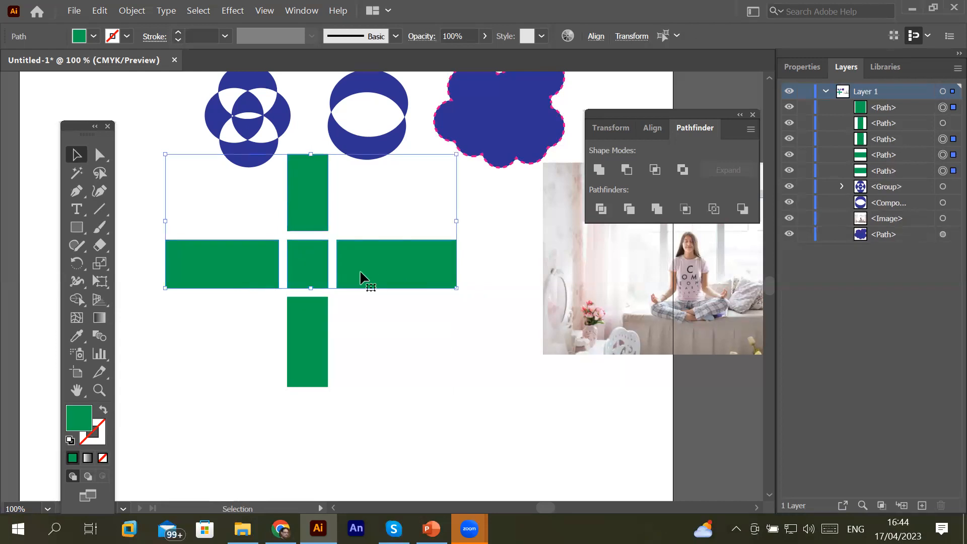
pyautogui.click(360, 378)
# - Round the corners of the centre piece fully and those of the plus's right arm to about 6.3 mm
pyautogui.click(320, 272)
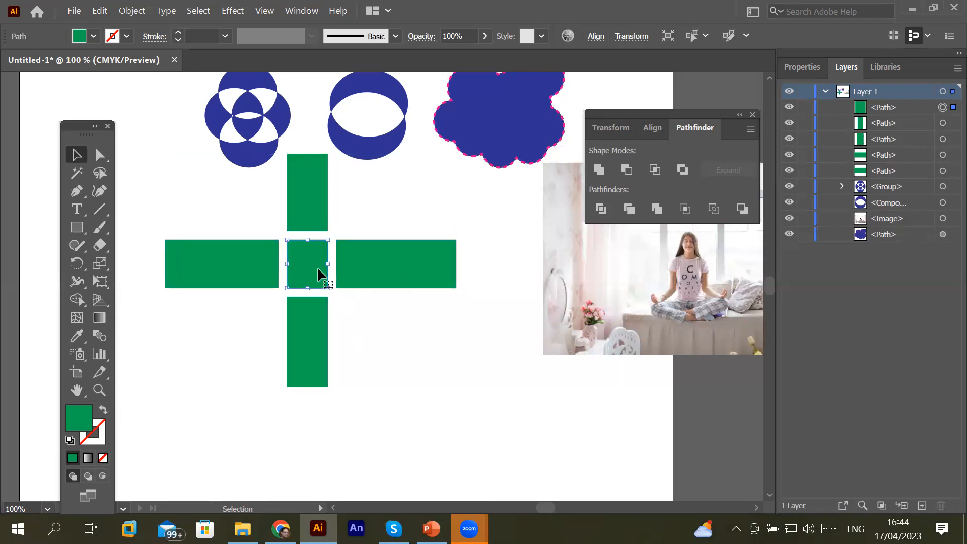
pyautogui.click(99, 155)
pyautogui.moveTo(321, 247); pyautogui.dragTo(360, 263)
pyautogui.click(386, 256)
# - Fill the plus's left rectangular arm and right rounded arm with the dark blue swatch
pyautogui.click(257, 265)
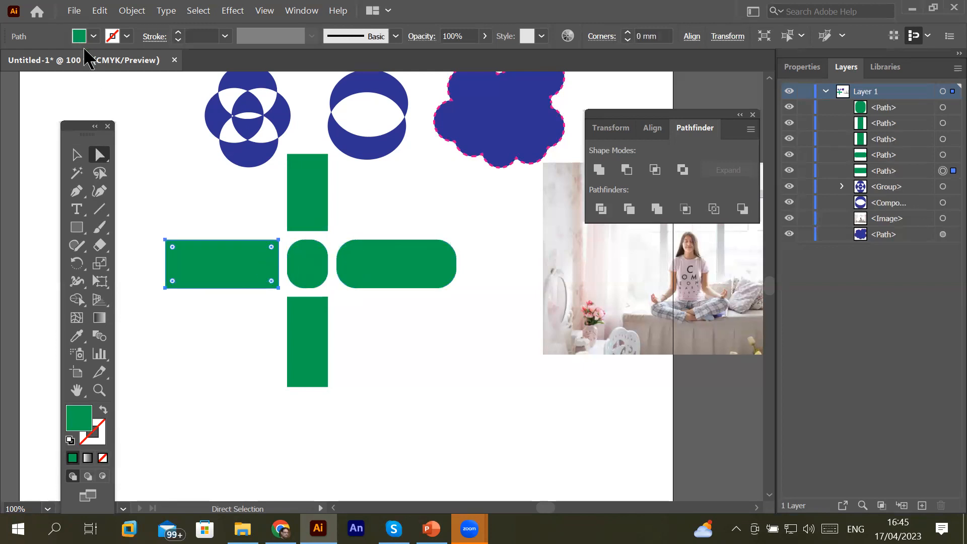
pyautogui.click(94, 36)
pyautogui.click(96, 62)
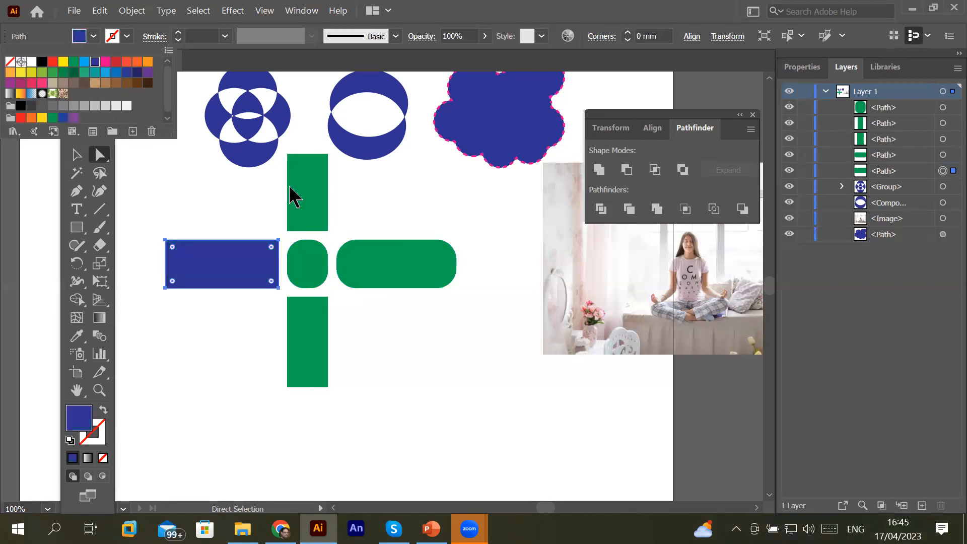
pyautogui.click(431, 265)
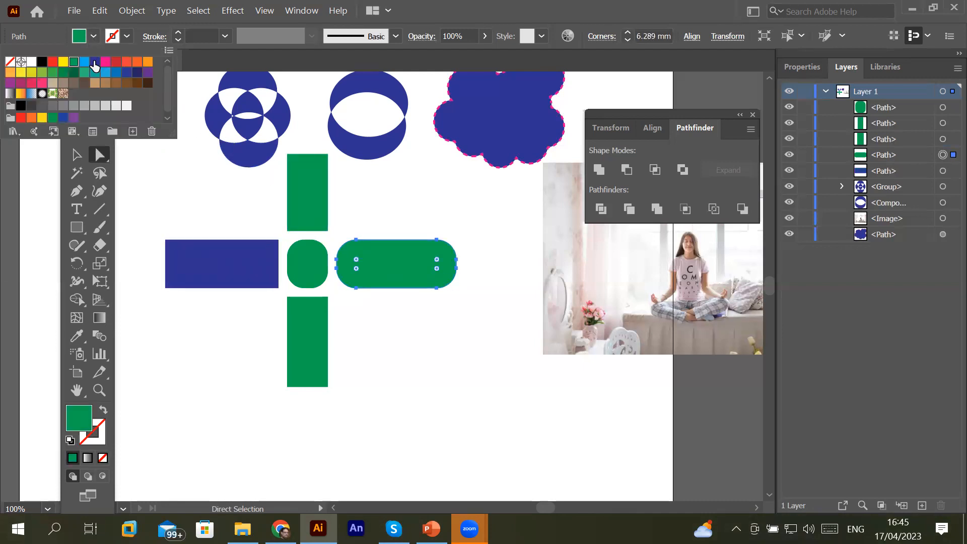
pyautogui.click(94, 61)
pyautogui.click(297, 351)
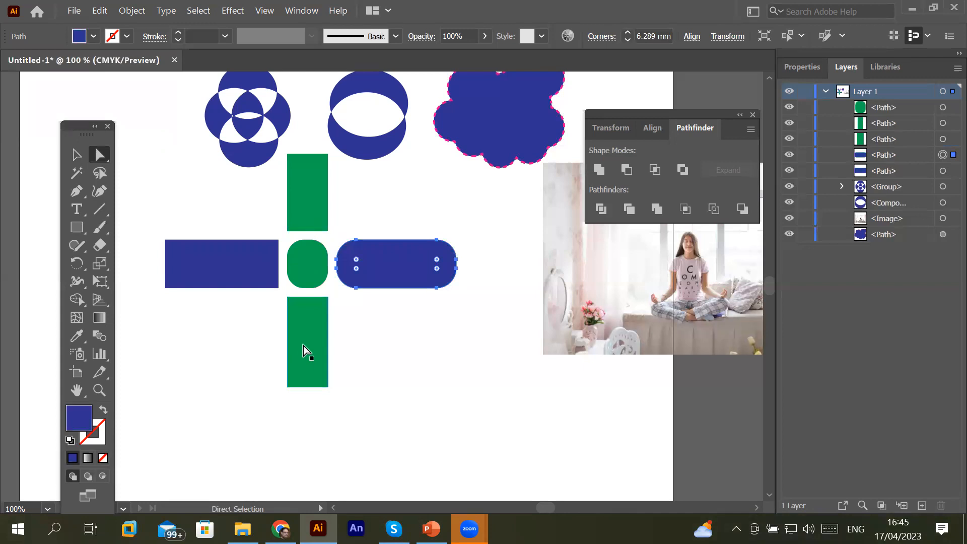
# - Fill the plus's bottom and top arms with the CMYK Magenta swatch
pyautogui.click(303, 346)
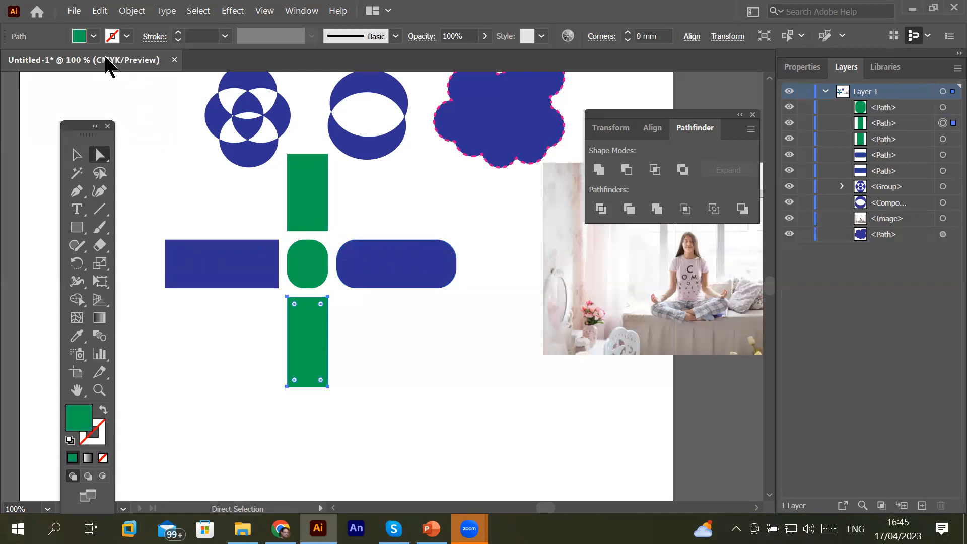
pyautogui.click(93, 35)
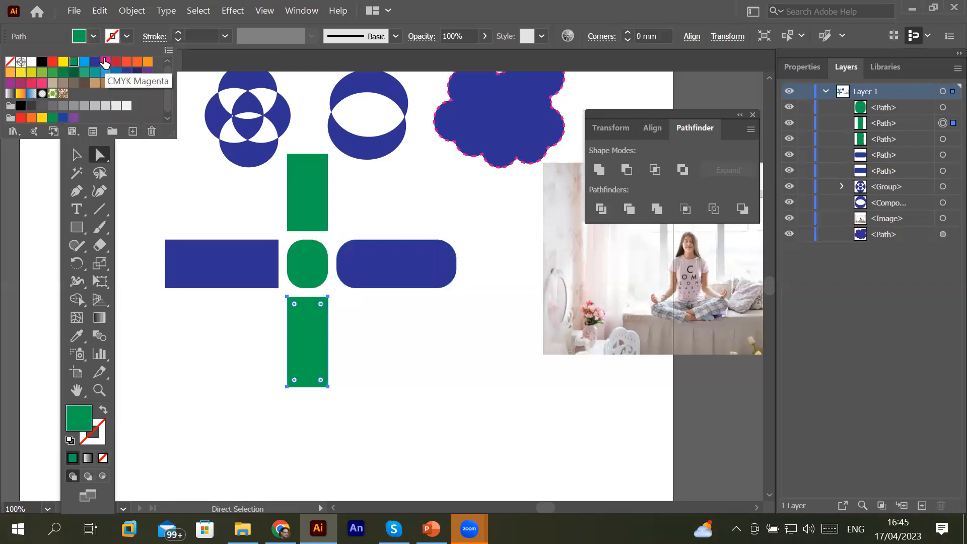
pyautogui.click(105, 62)
pyautogui.press('Escape')
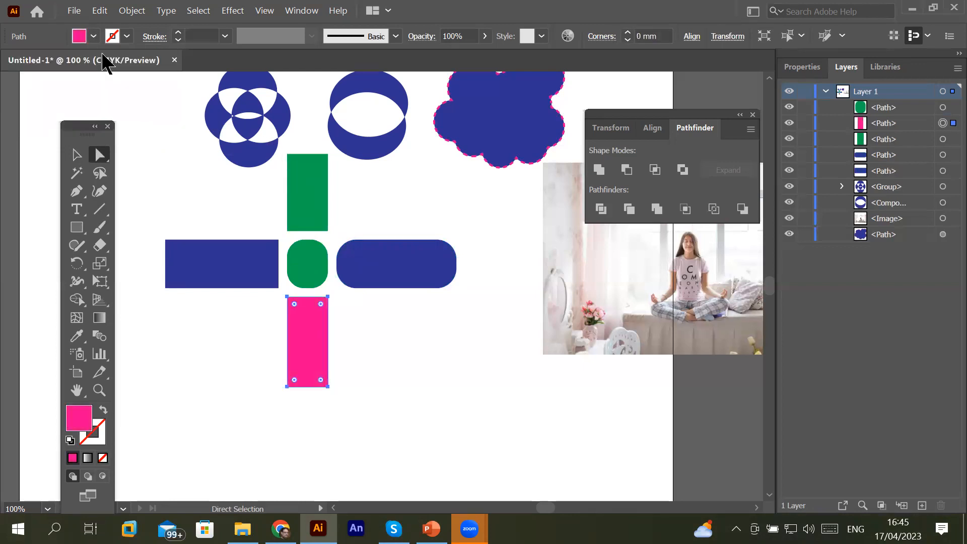
pyautogui.click(297, 200)
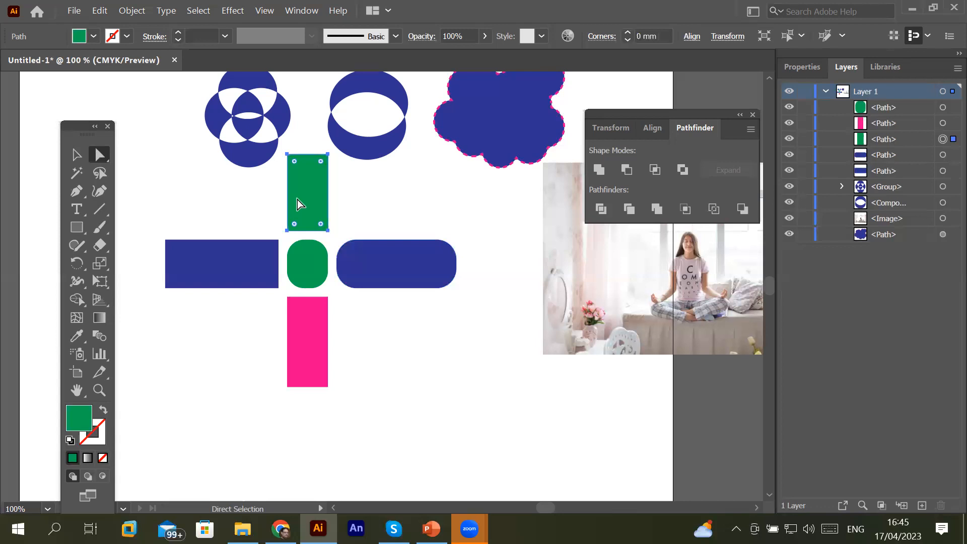
pyautogui.click(93, 36)
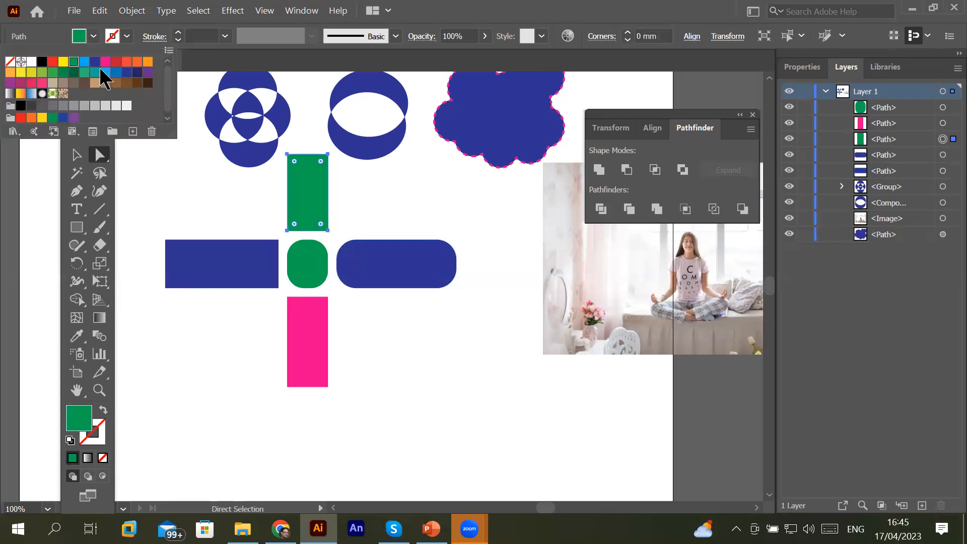
pyautogui.click(105, 63)
pyautogui.press('Escape')
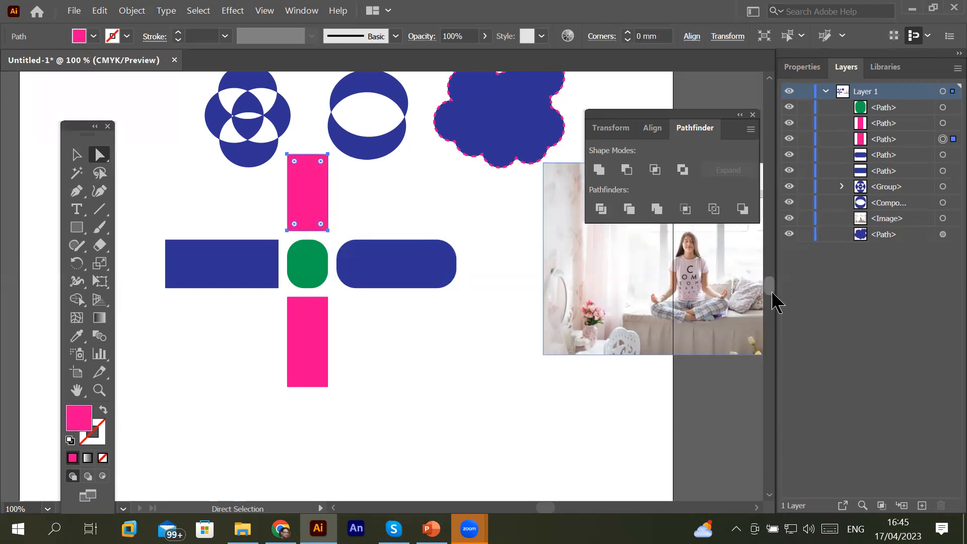
pyautogui.scroll(-5, 773, 302)
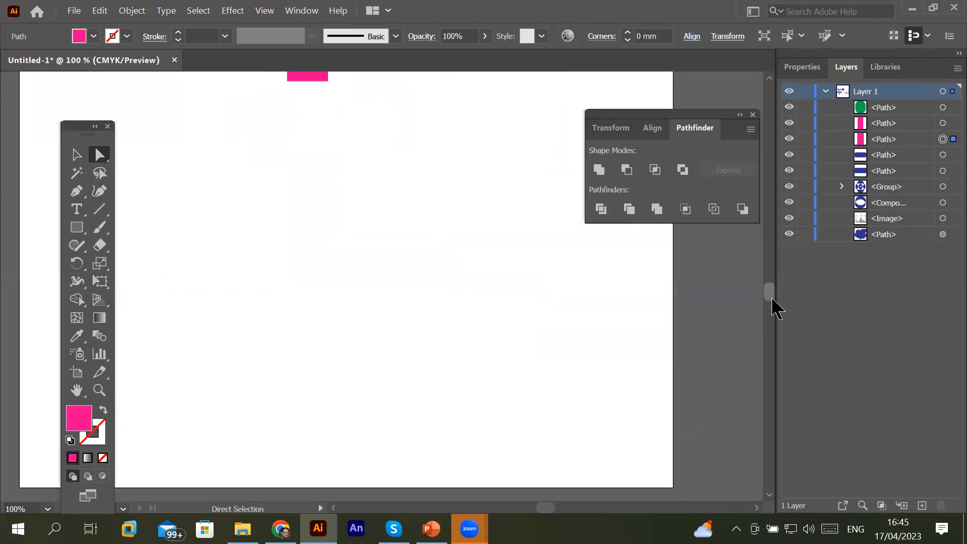
# - Add a line of point text reading "Headling Line" in the empty area of the artboard
pyautogui.click(77, 210)
pyautogui.click(276, 273)
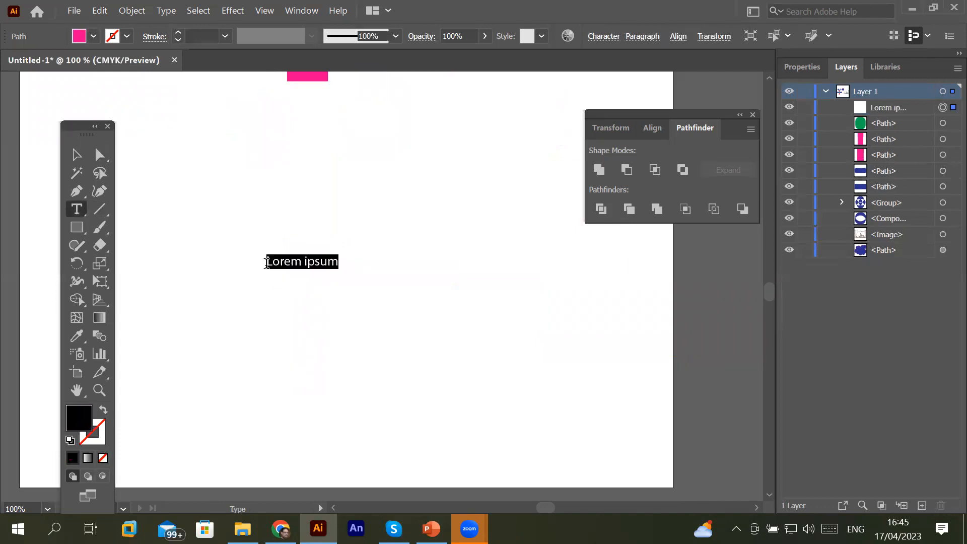
pyautogui.write('H')
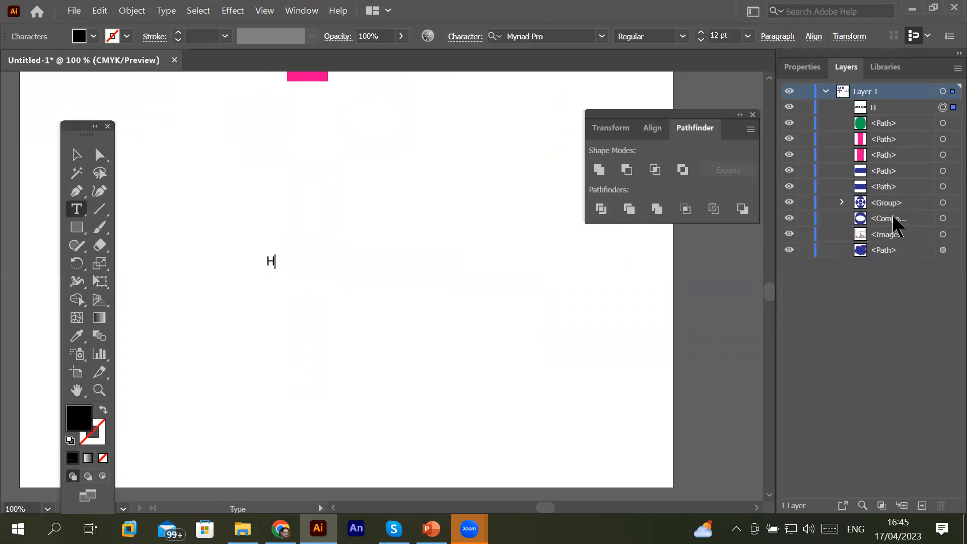
pyautogui.write('eadling Line')
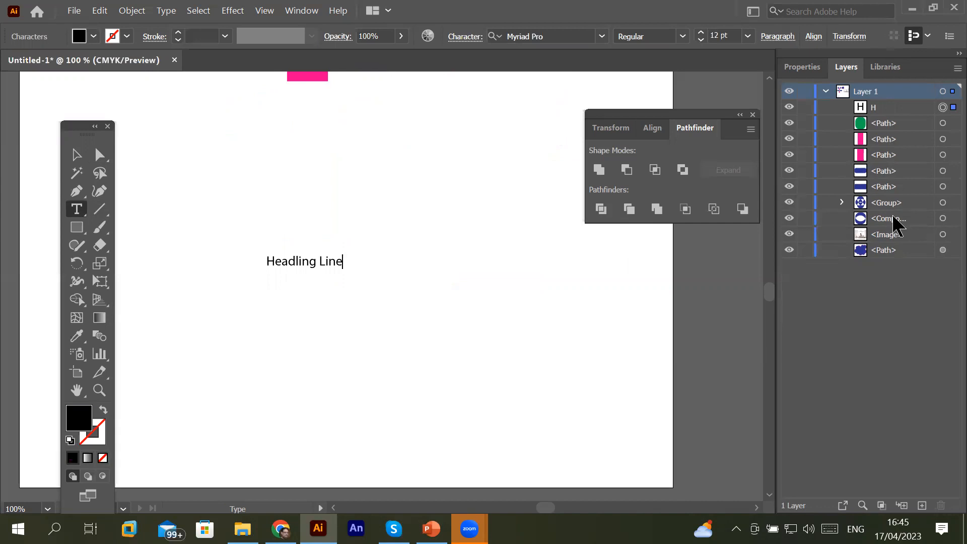
# - Enlarge the heading text to about four times its size and place it in the middle of the empty area
pyautogui.click(78, 156)
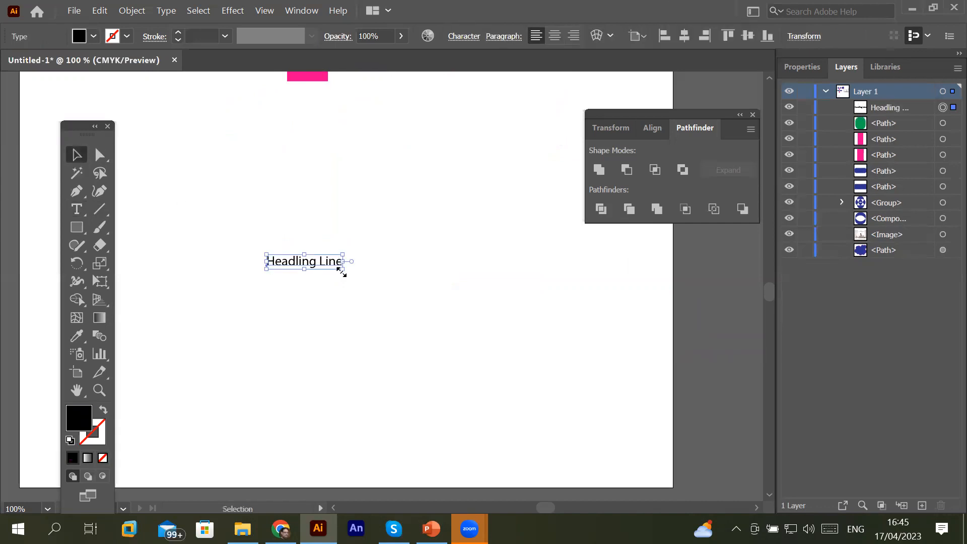
pyautogui.moveTo(342, 273); pyautogui.dragTo(572, 378)
pyautogui.moveTo(410, 291); pyautogui.dragTo(338, 268)
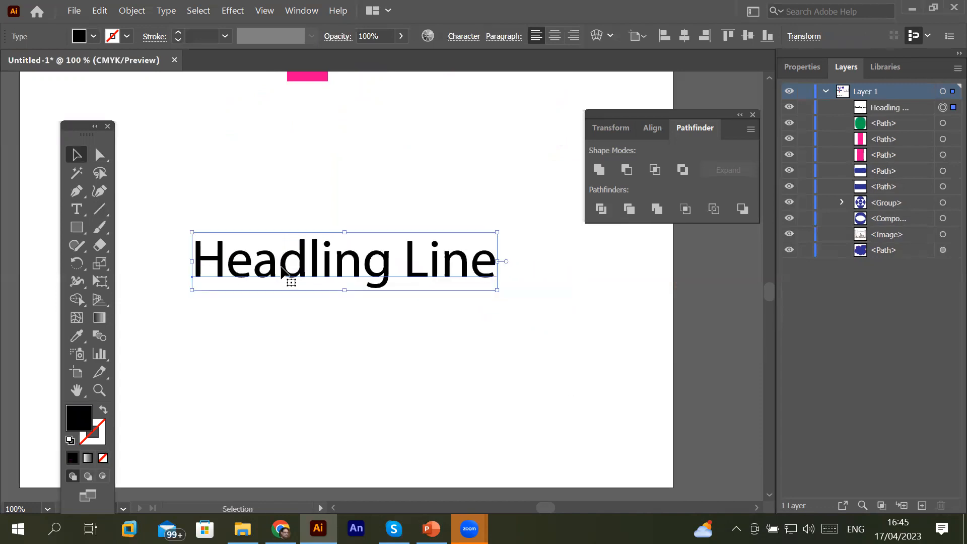
# - Draw a horizontal line across the middle of the heading, extending past both ends, and set its stroke to 2 pt
pyautogui.click(99, 212)
pyautogui.moveTo(171, 261); pyautogui.dragTo(528, 262)
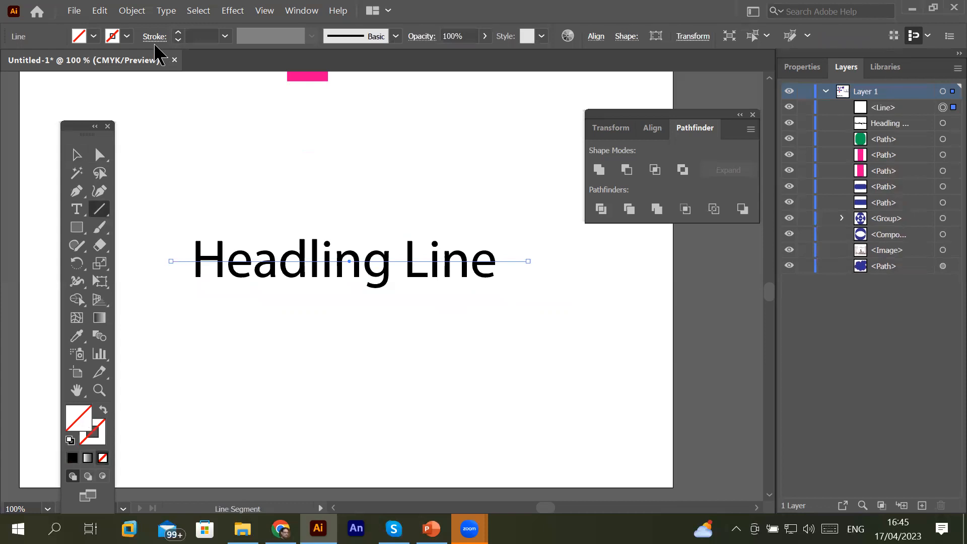
pyautogui.click(179, 33)
pyautogui.click(179, 32)
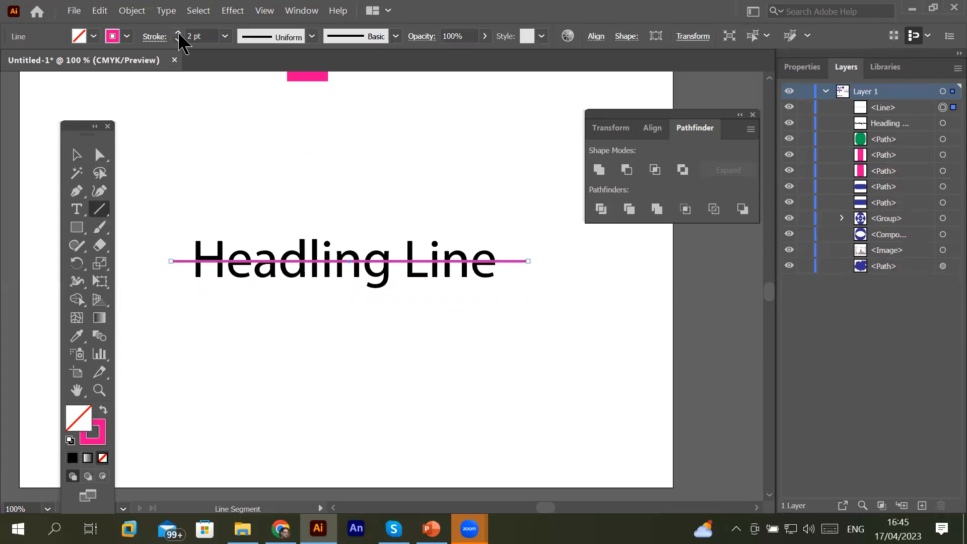
# - Try to split the live heading text with the horizontal line using Pathfinder Divide
pyautogui.click(78, 154)
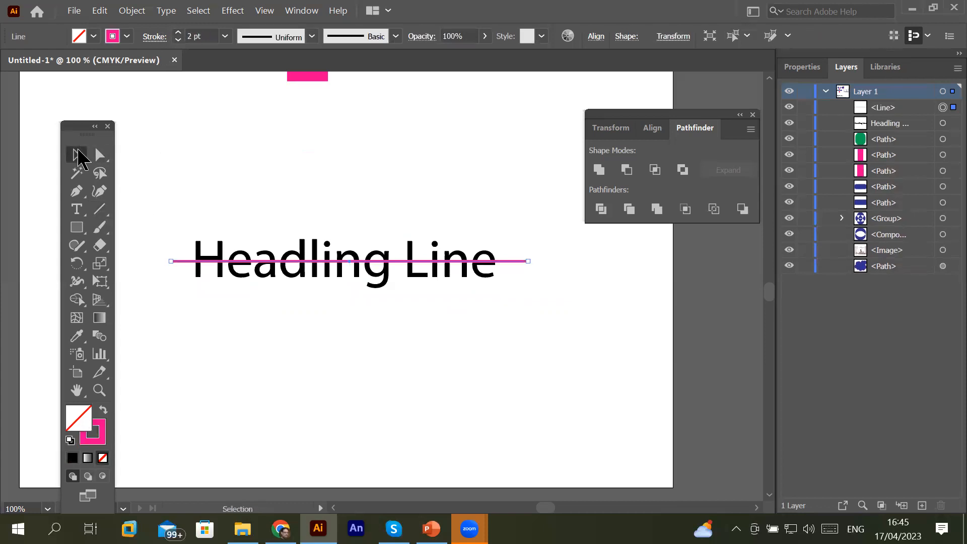
pyautogui.moveTo(125, 190); pyautogui.dragTo(553, 306)
pyautogui.click(603, 212)
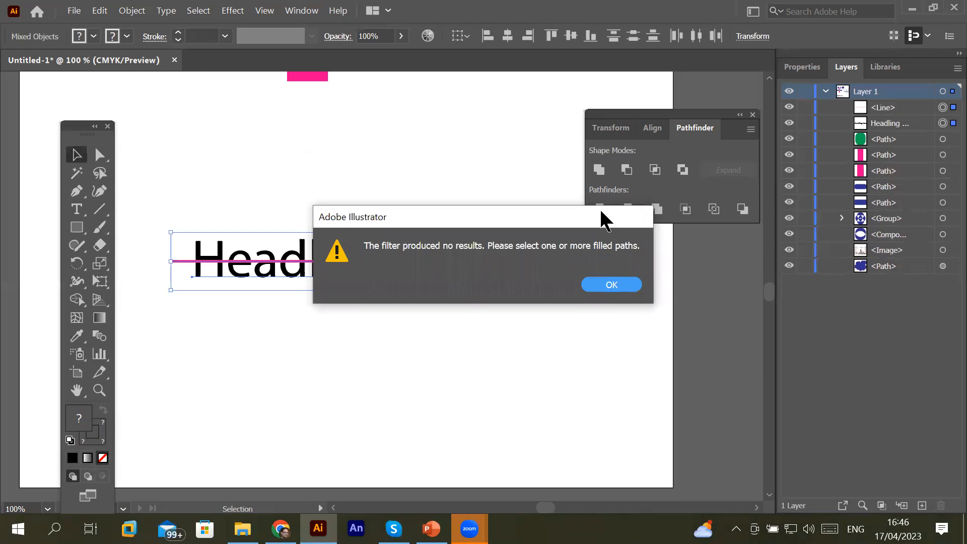
pyautogui.click(615, 286)
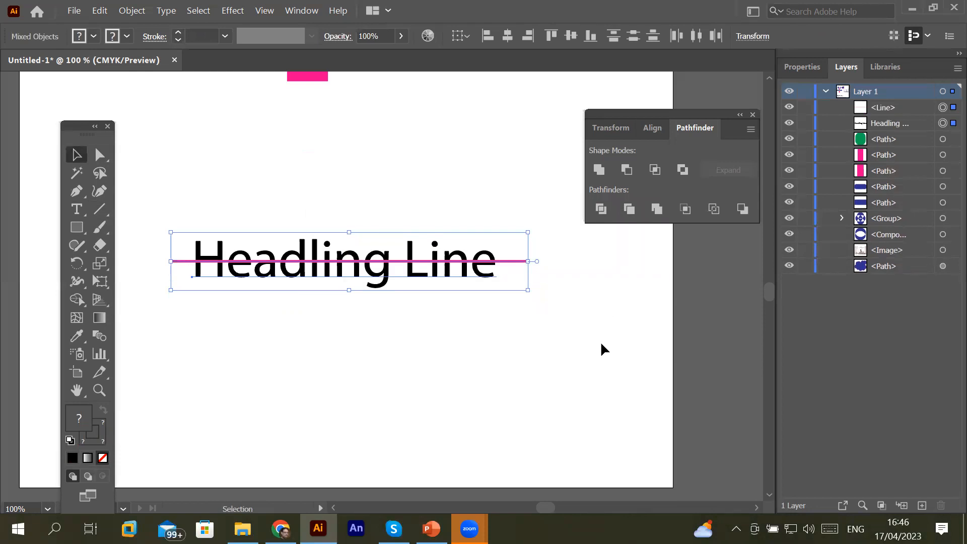
# - Move the heading text below the line and convert it to outlines
pyautogui.click(436, 356)
pyautogui.moveTo(389, 283); pyautogui.dragTo(388, 364)
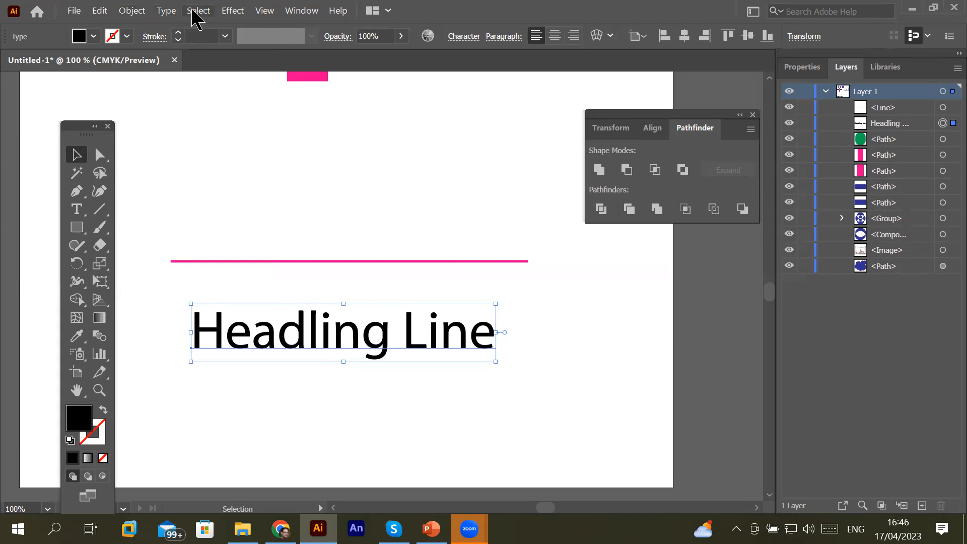
pyautogui.click(166, 10)
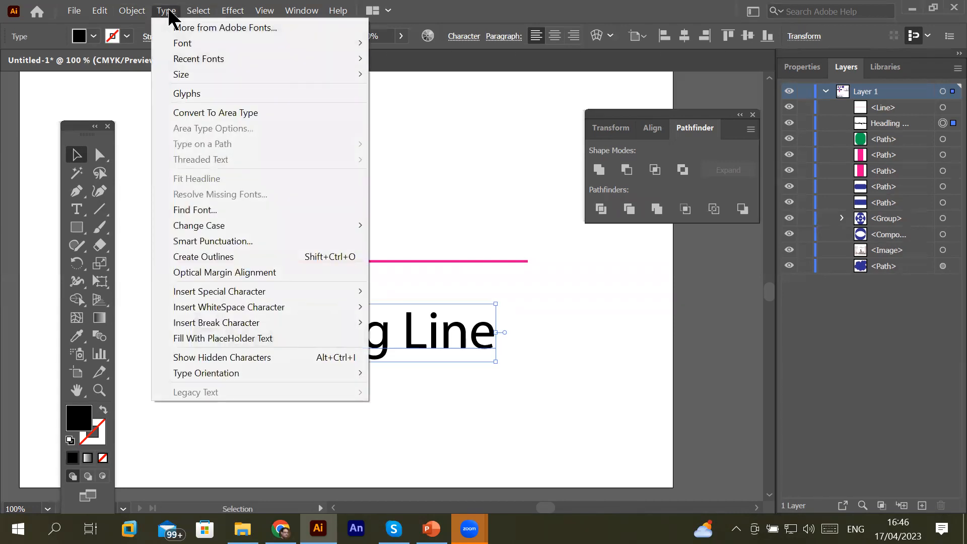
pyautogui.click(275, 256)
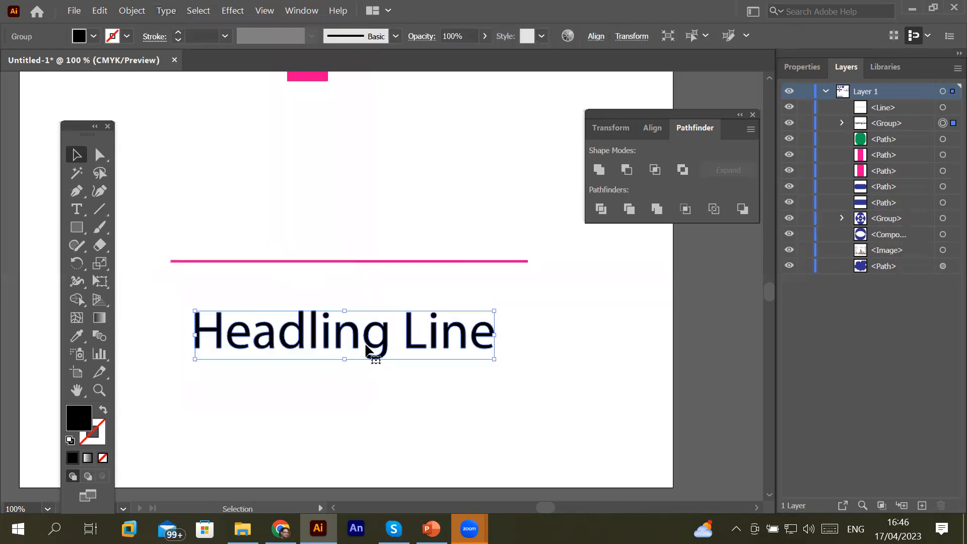
# - Move the outlined heading back across the line and split both with Pathfinder Divide
pyautogui.moveTo(382, 347); pyautogui.dragTo(381, 273)
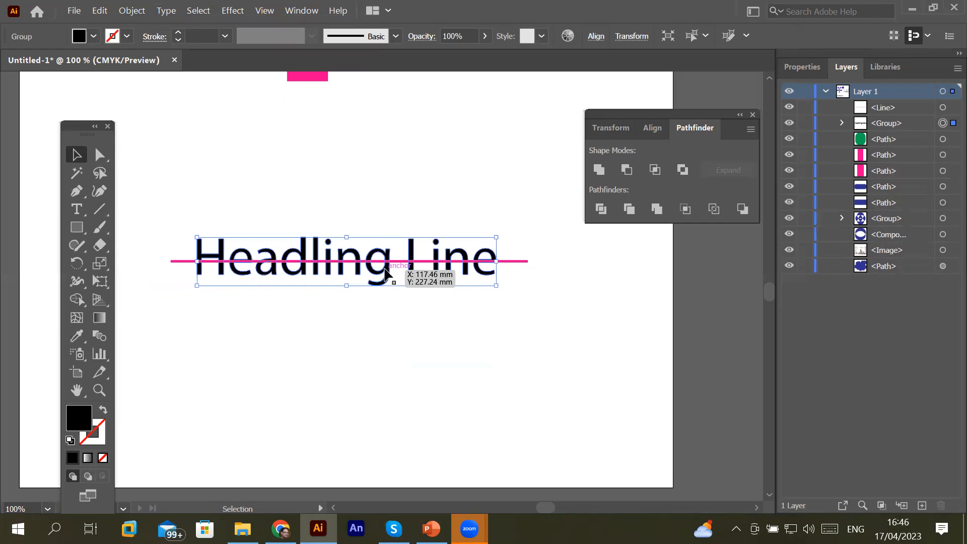
pyautogui.moveTo(152, 200); pyautogui.dragTo(538, 318)
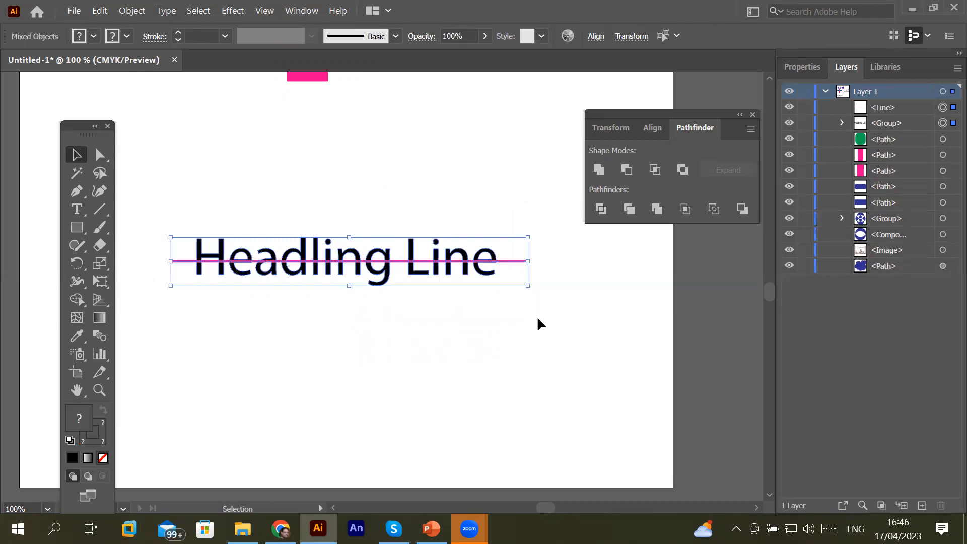
pyautogui.click(600, 210)
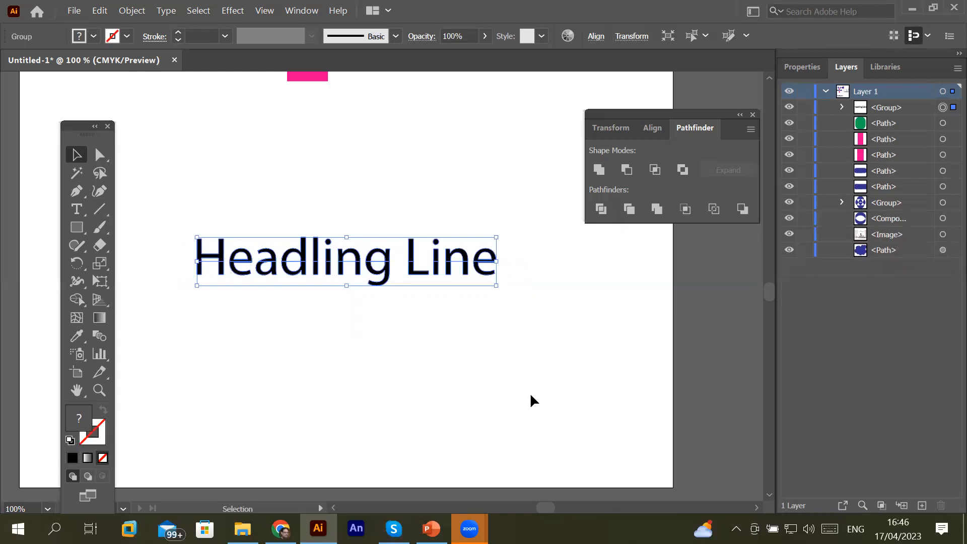
pyautogui.click(348, 341)
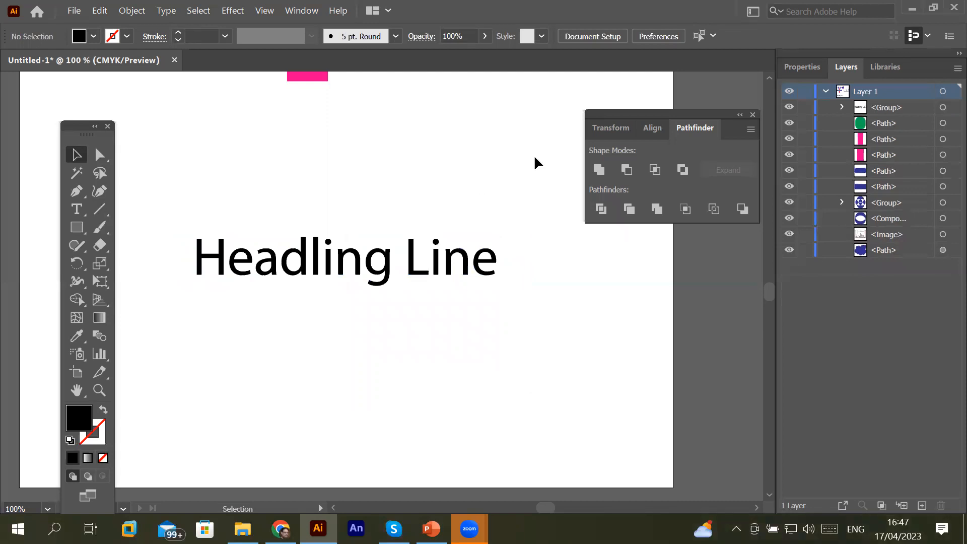
# - Expand the divided heading's group in the layer list and ungroup its pieces
pyautogui.click(841, 108)
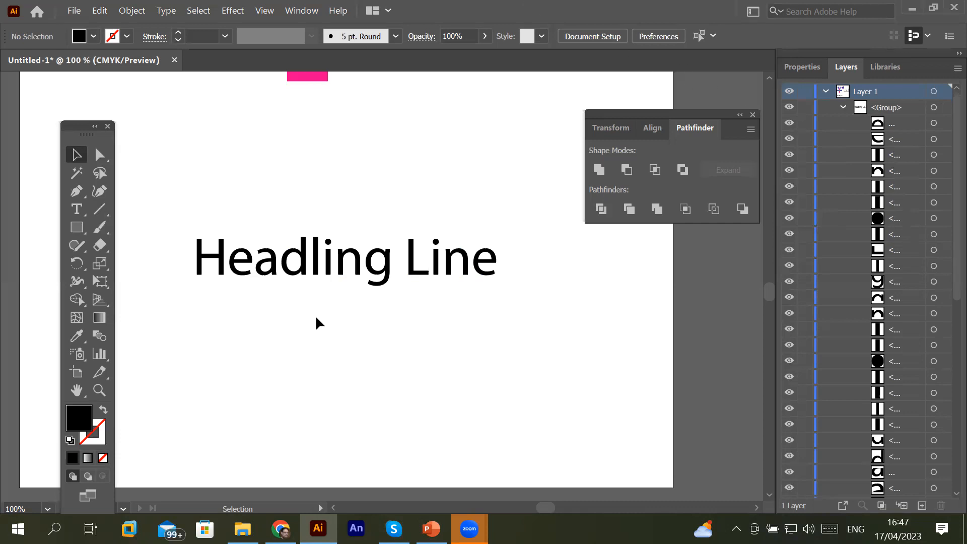
pyautogui.scroll(1, 314, 316)
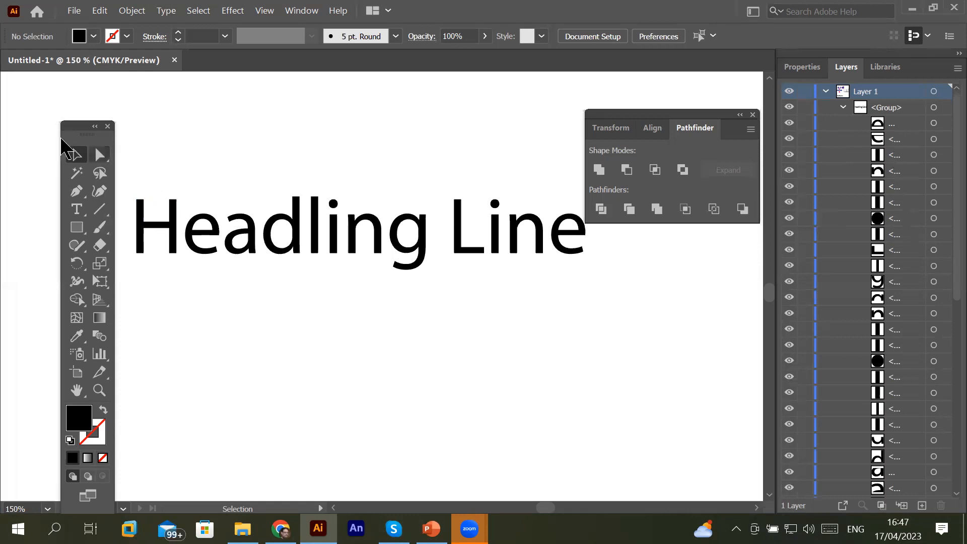
pyautogui.moveTo(128, 183); pyautogui.dragTo(584, 229)
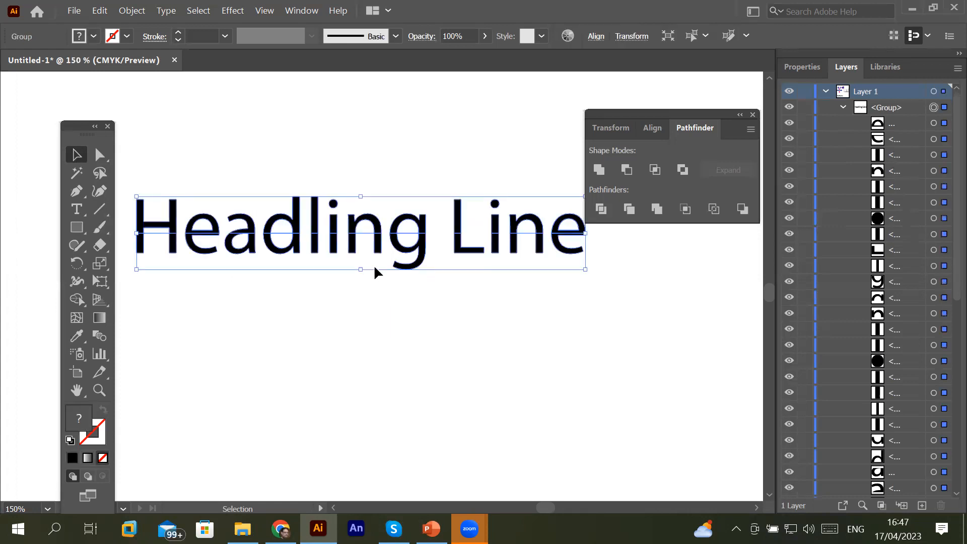
pyautogui.rightClick(376, 233)
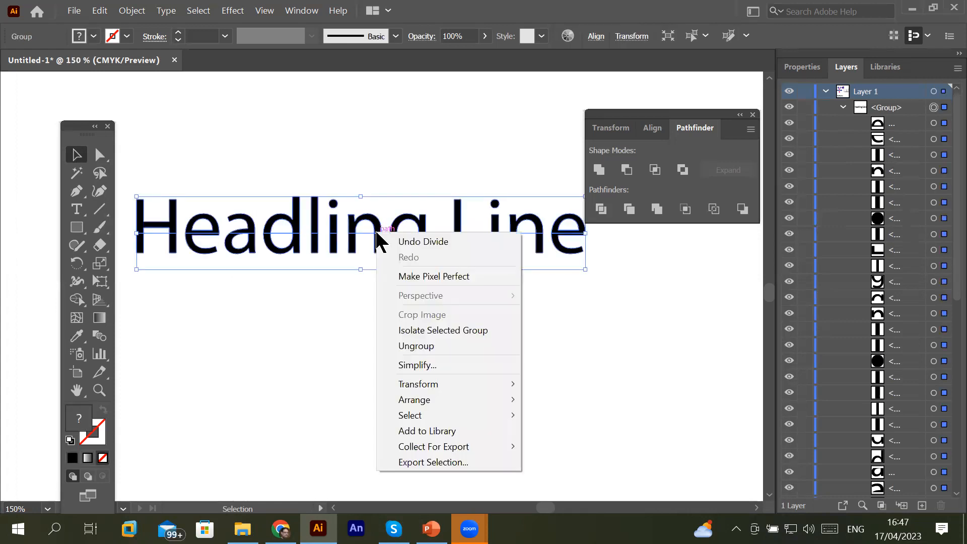
pyautogui.click(443, 347)
pyautogui.click(302, 348)
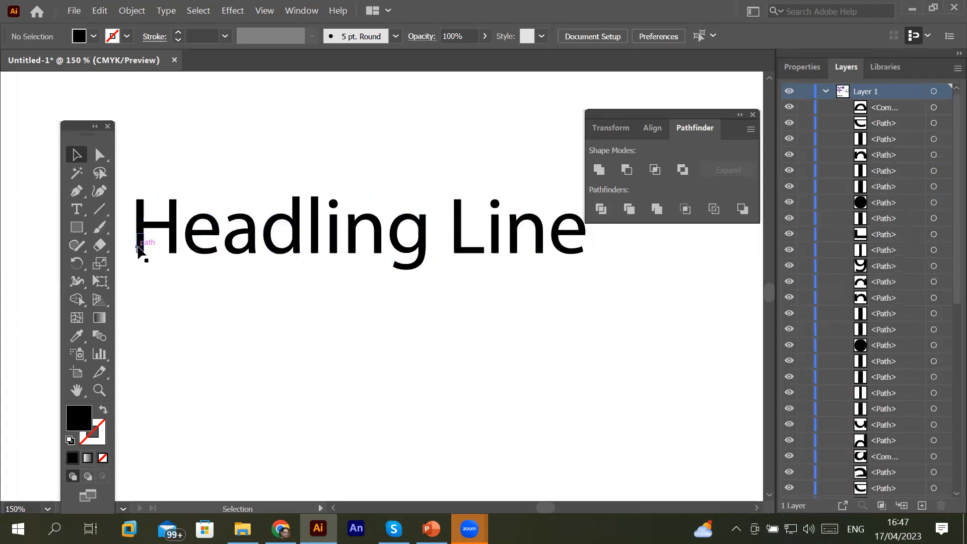
# - Select the lower pieces of the heading's letters one after another and fill them with the light blue swatch
pyautogui.click(178, 247)
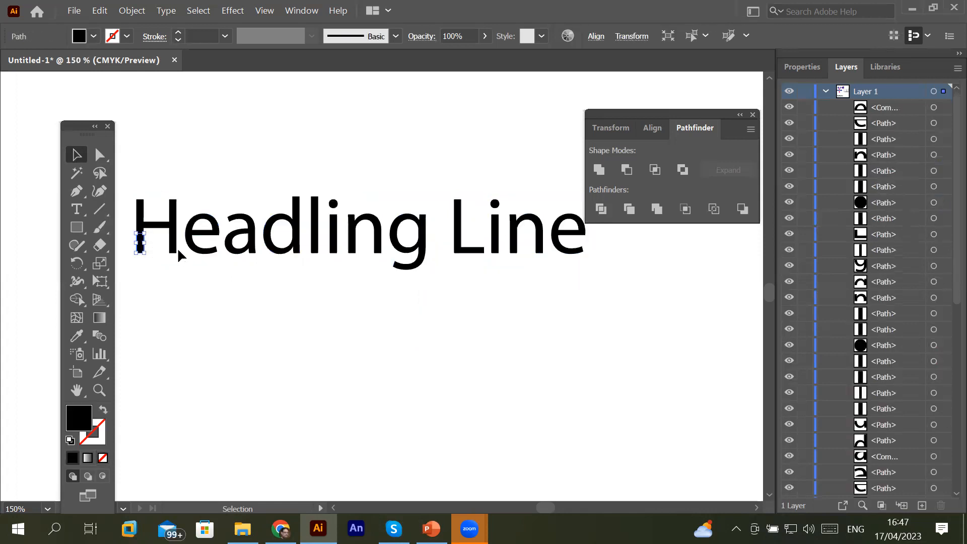
pyautogui.keyDown('shift'); pyautogui.click(232, 252); pyautogui.keyUp('shift')
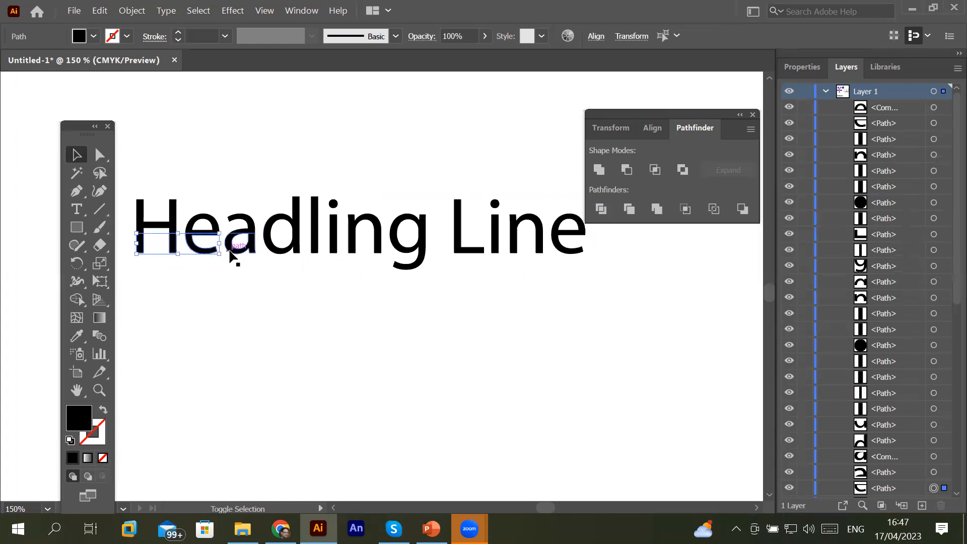
pyautogui.keyDown('shift'); pyautogui.click(283, 252); pyautogui.keyUp('shift')
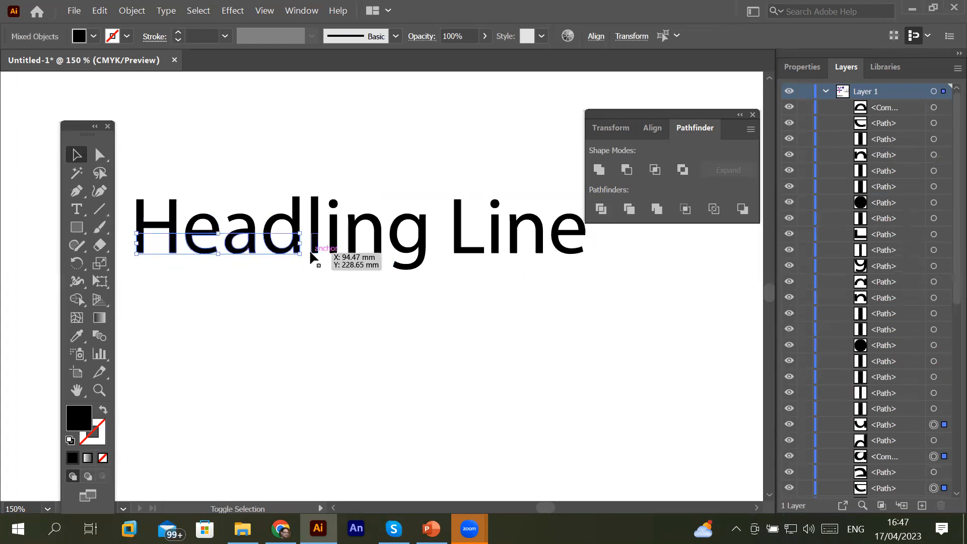
pyautogui.keyDown('shift'); pyautogui.click(313, 251); pyautogui.keyUp('shift')
pyautogui.keyDown('shift'); pyautogui.click(335, 248); pyautogui.keyUp('shift')
pyautogui.keyDown('shift'); pyautogui.click(379, 252); pyautogui.keyUp('shift')
pyautogui.keyDown('shift'); pyautogui.click(420, 265); pyautogui.keyUp('shift')
pyautogui.keyDown('shift'); pyautogui.click(465, 250); pyautogui.keyUp('shift')
pyautogui.keyDown('shift'); pyautogui.click(497, 249); pyautogui.keyUp('shift')
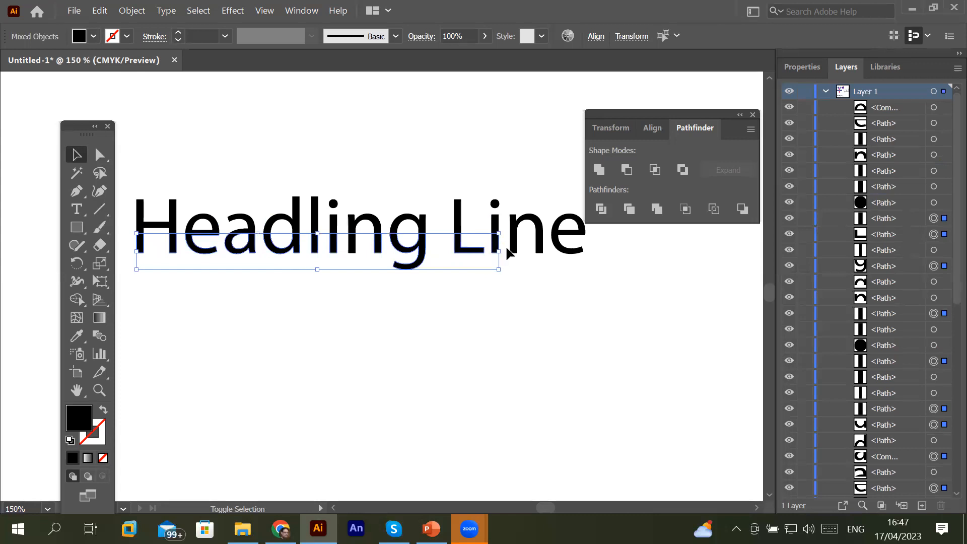
pyautogui.keyDown('shift'); pyautogui.click(512, 250); pyautogui.keyUp('shift')
pyautogui.keyDown('shift'); pyautogui.click(538, 249); pyautogui.keyUp('shift')
pyautogui.keyDown('shift'); pyautogui.click(581, 252); pyautogui.keyUp('shift')
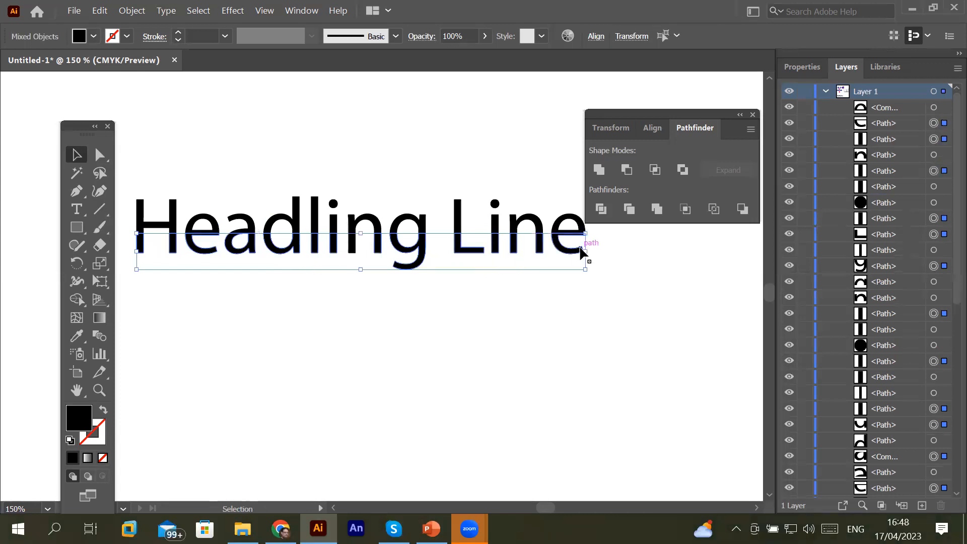
pyautogui.click(93, 36)
pyautogui.click(84, 62)
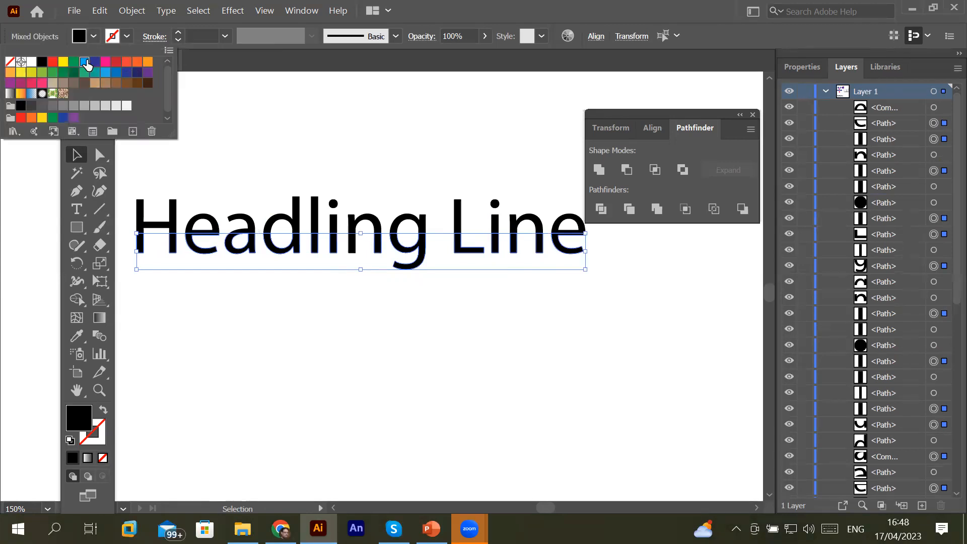
pyautogui.click(299, 341)
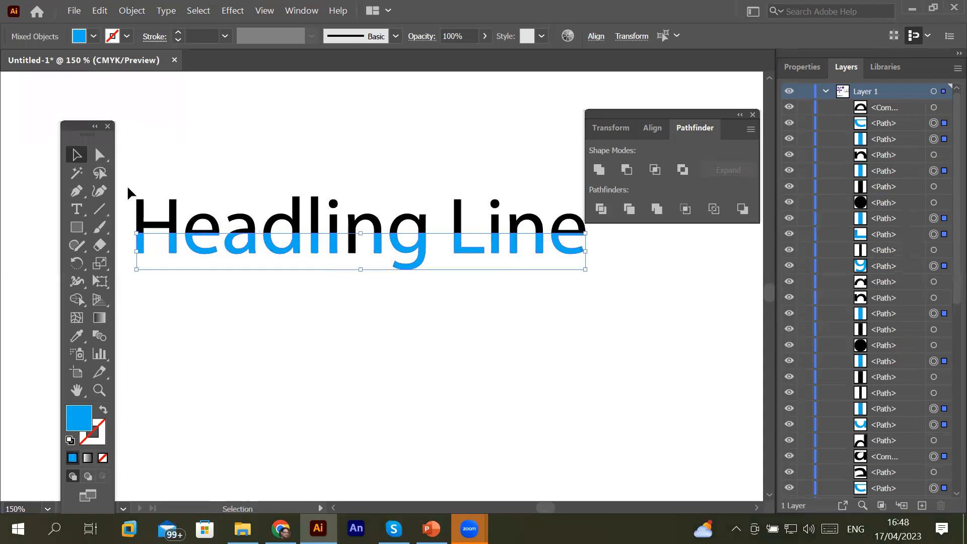
# - Select the upper pieces of the heading's letters, fill them with CMYK Red, and undo that fill
pyautogui.moveTo(129, 188); pyautogui.dragTo(584, 223)
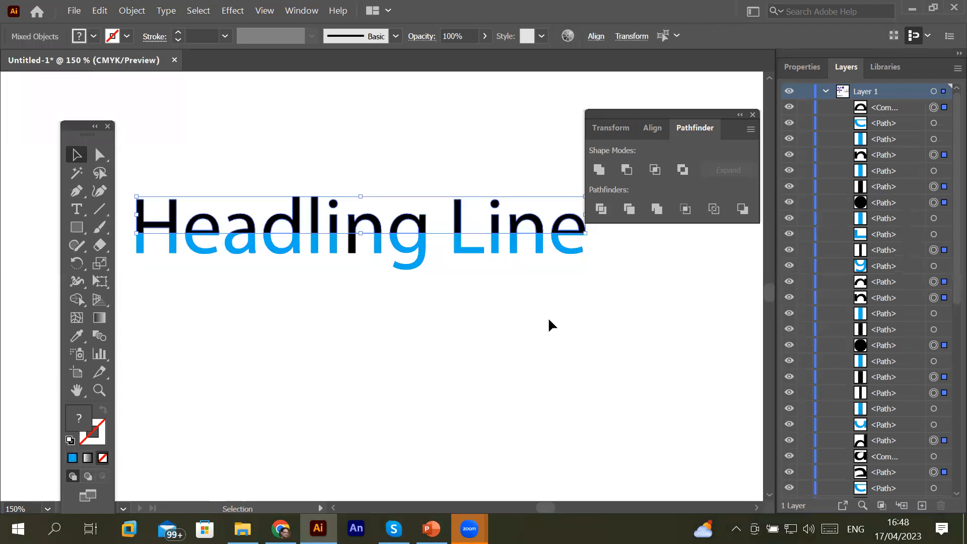
pyautogui.click(113, 36)
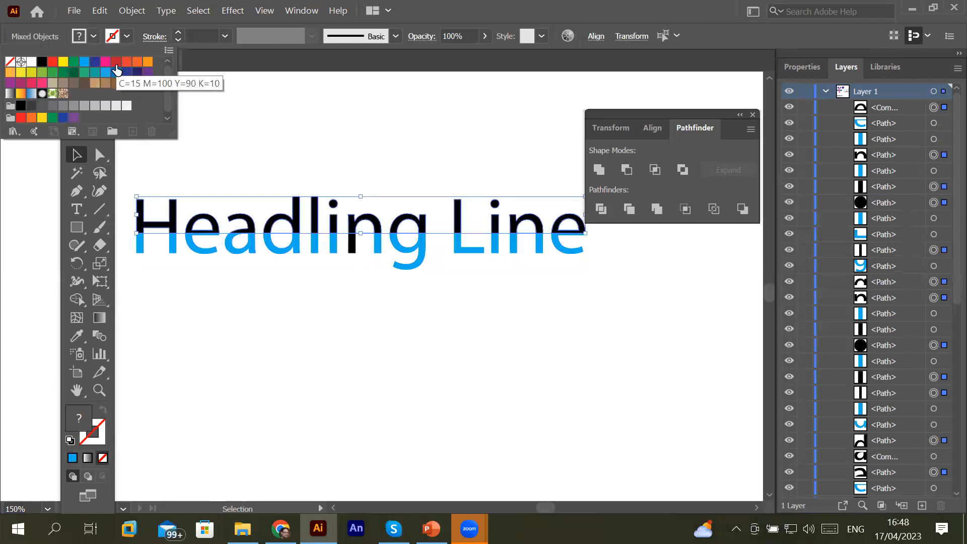
pyautogui.click(53, 61)
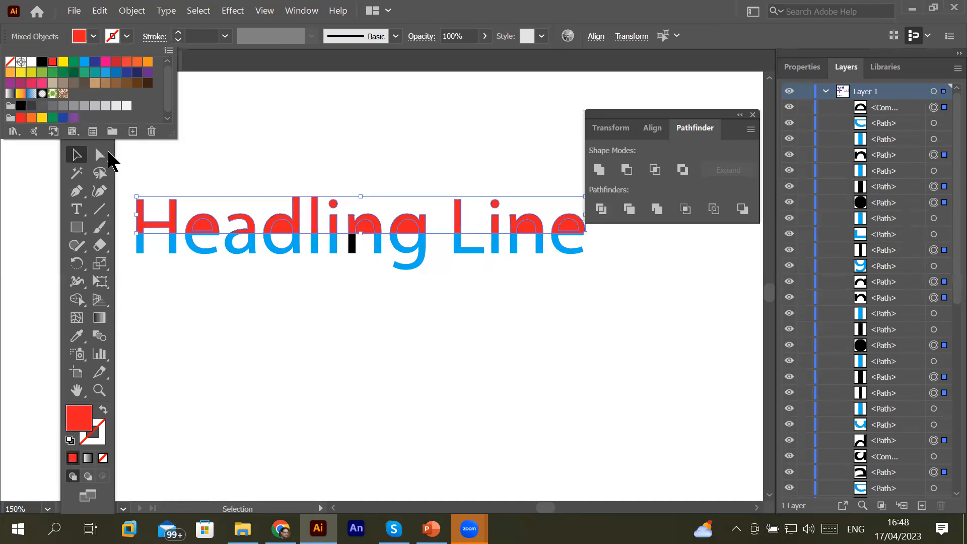
pyautogui.click(304, 355)
pyautogui.click(303, 356)
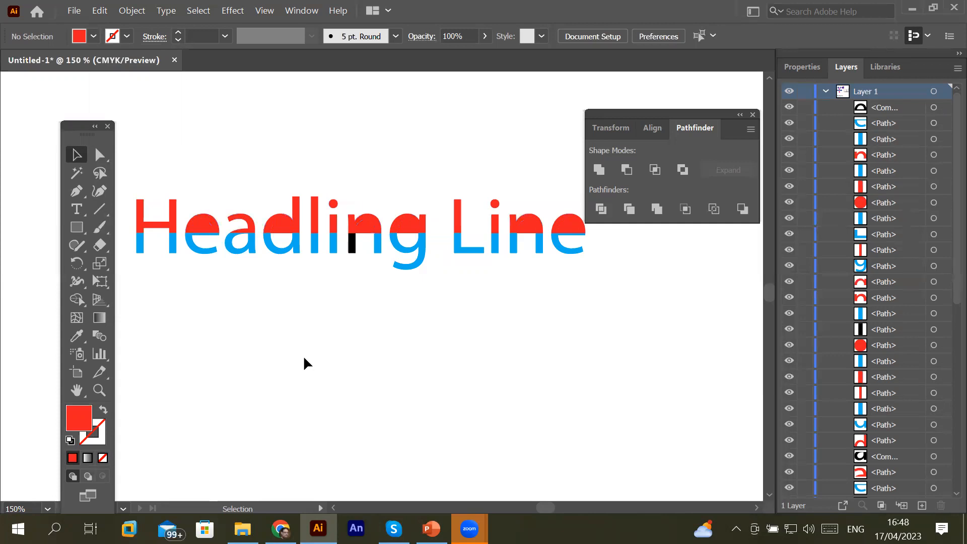
pyautogui.hotkey('ctrl', 'z')
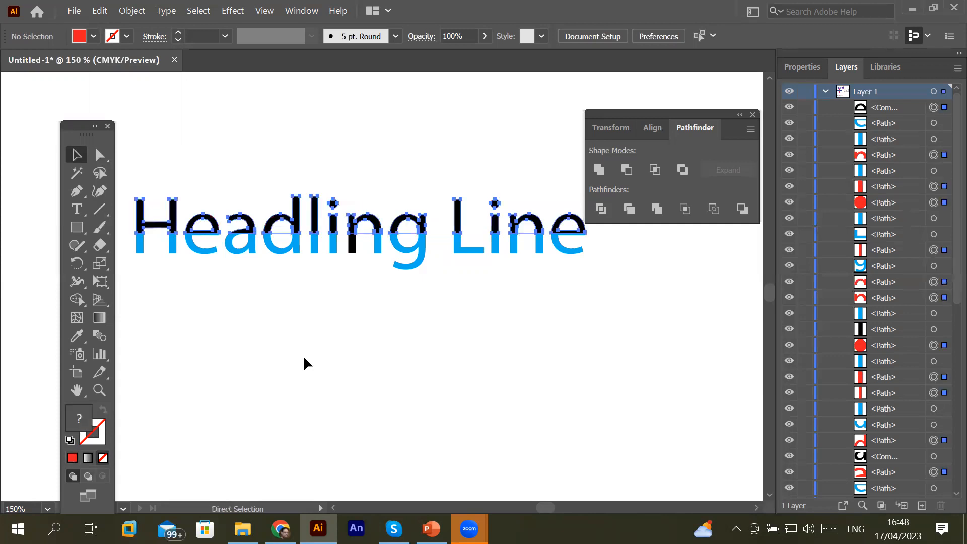
# - Give the upper pieces of the heading's letters a 2 pt CMYK Red stroke
pyautogui.click(127, 36)
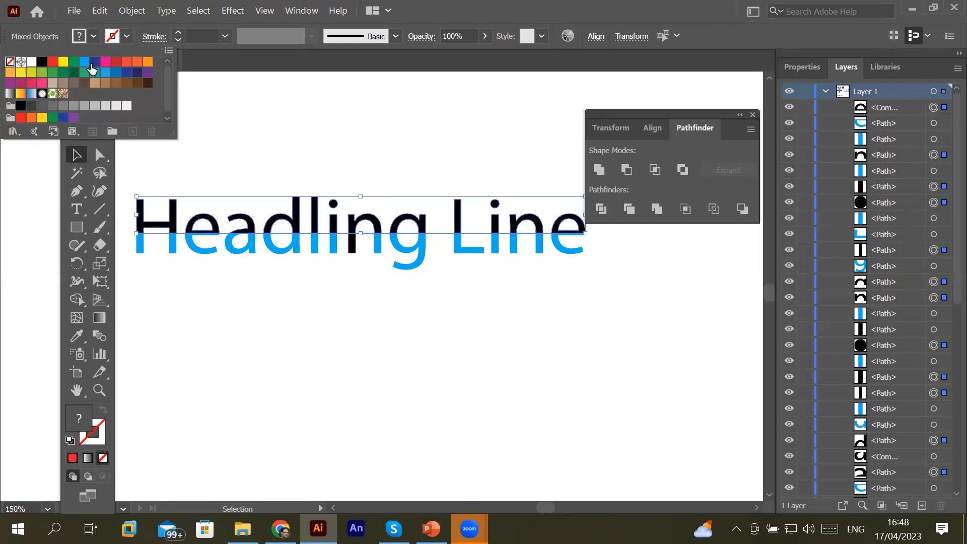
pyautogui.click(54, 64)
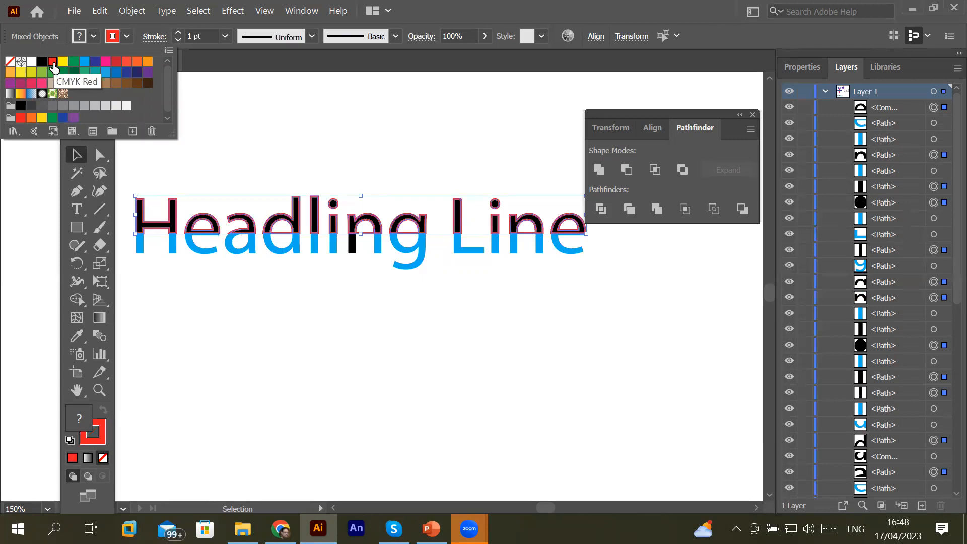
pyautogui.click(178, 32)
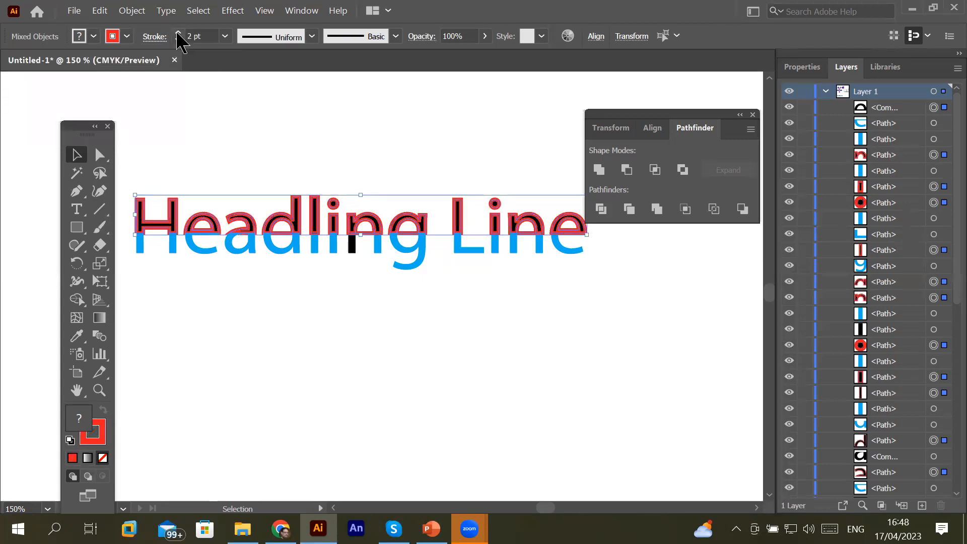
pyautogui.click(250, 333)
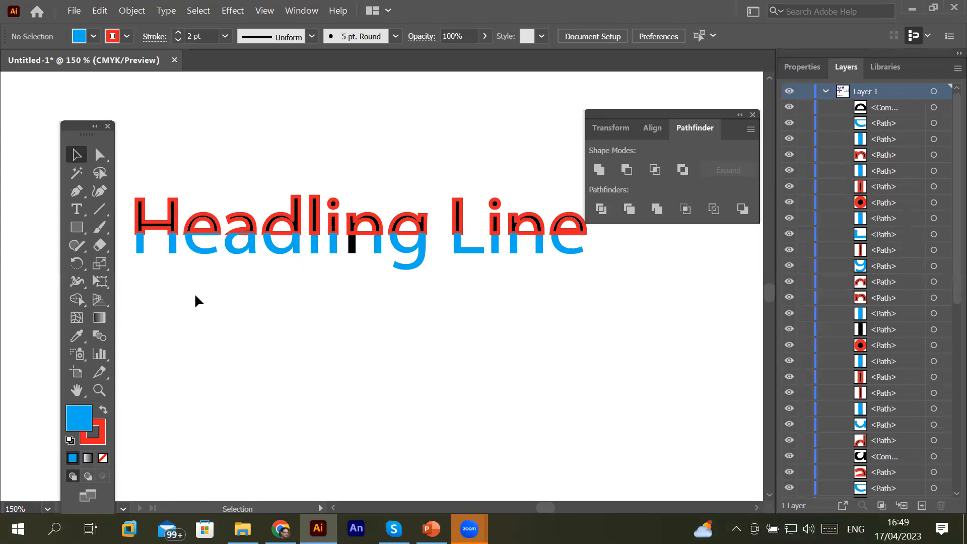
# - Draw a nearly horizontal red line beneath the divided "Headling Line" text, spanning most of its width
pyautogui.click(99, 208)
pyautogui.moveTo(150, 274); pyautogui.dragTo(578, 270)
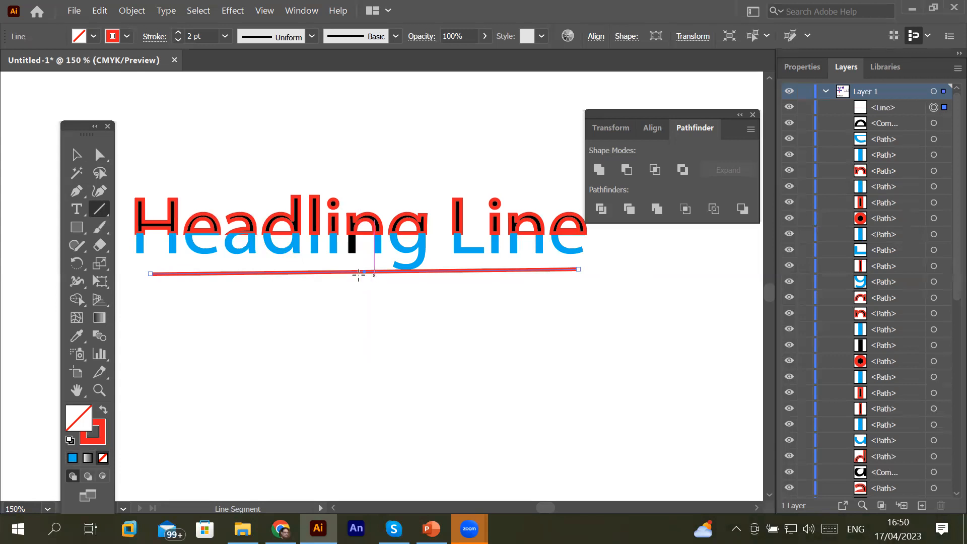
# - Pull the two lower anchor points of the H's left blue leg outward and down to flare it into a trapezoid
pyautogui.click(101, 158)
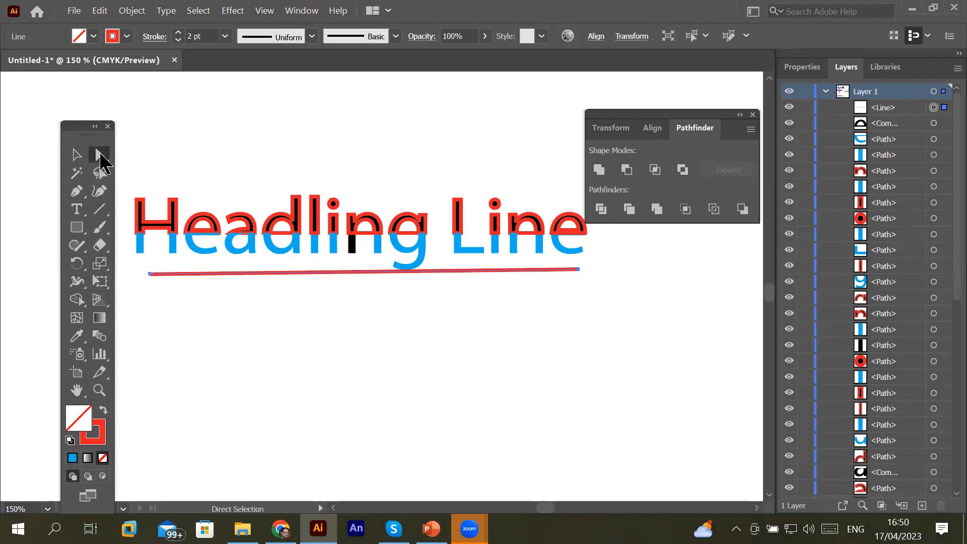
pyautogui.click(139, 245)
pyautogui.scroll(2, 120, 255)
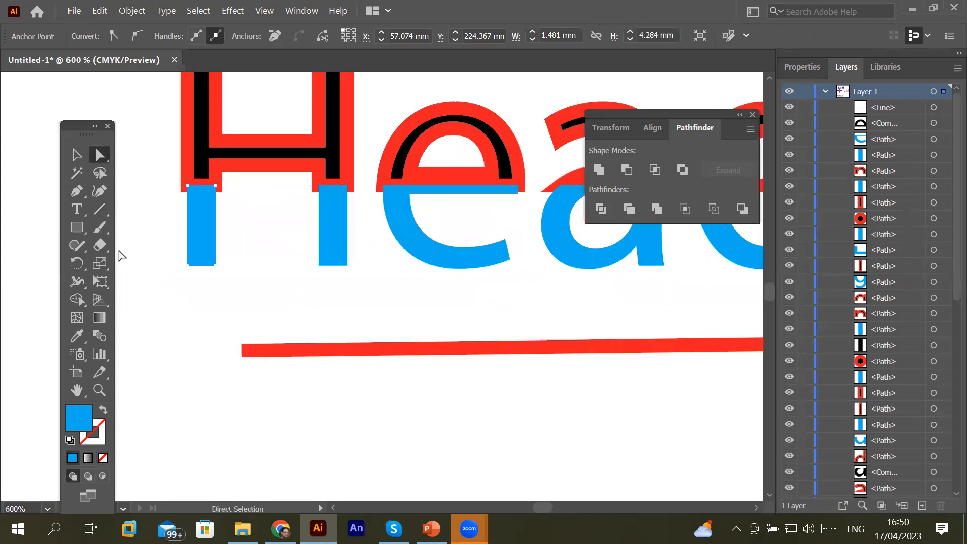
pyautogui.scroll(1, 120, 255)
pyautogui.click(247, 274)
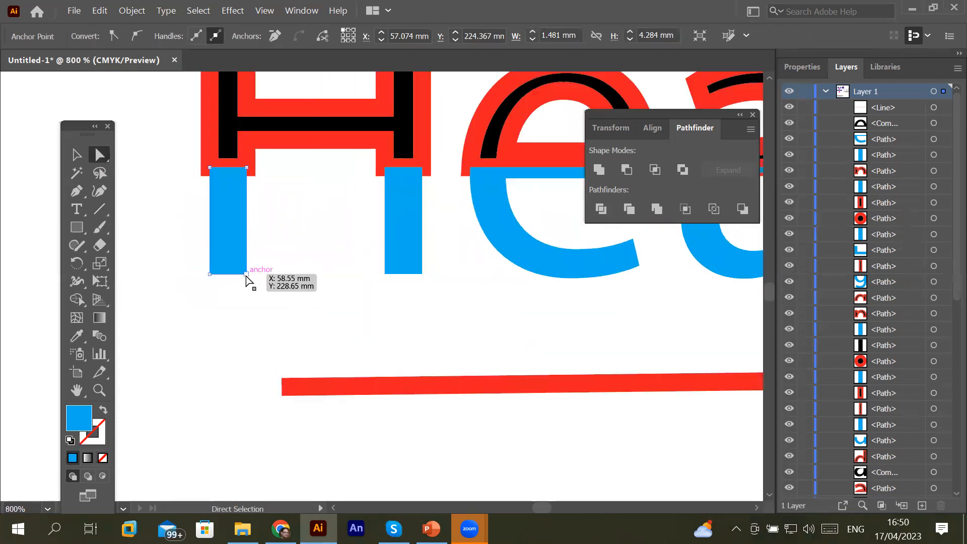
pyautogui.moveTo(247, 275); pyautogui.dragTo(195, 292)
# - Lasso the two lower anchor points of the H's right blue leg and reshape its end by extending it downward
pyautogui.click(409, 269)
pyautogui.moveTo(385, 273)
pyautogui.mouseDown()
pyautogui.moveTo(369, 288)
pyautogui.moveTo(383, 281)
pyautogui.mouseUp()
pyautogui.click(394, 290)
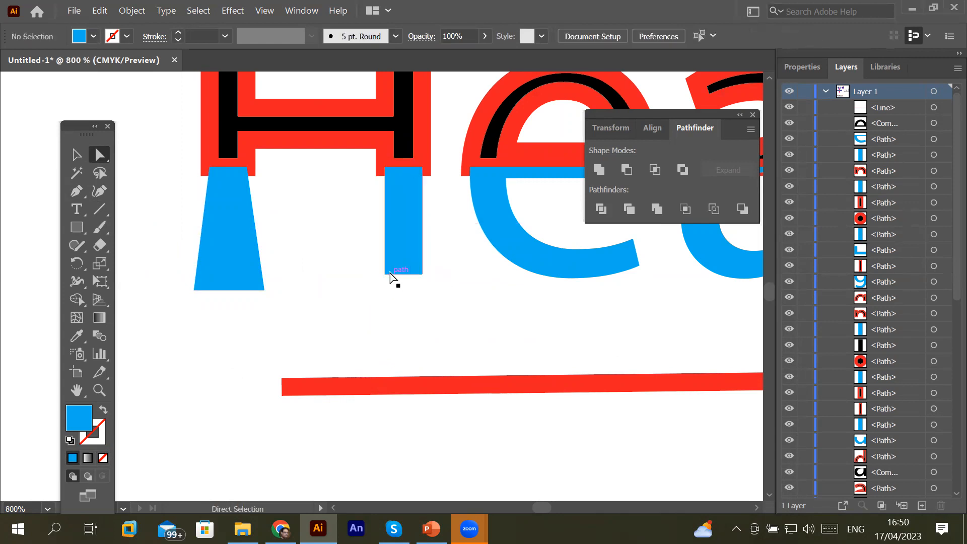
pyautogui.click(386, 276)
pyautogui.click(386, 277)
pyautogui.click(385, 274)
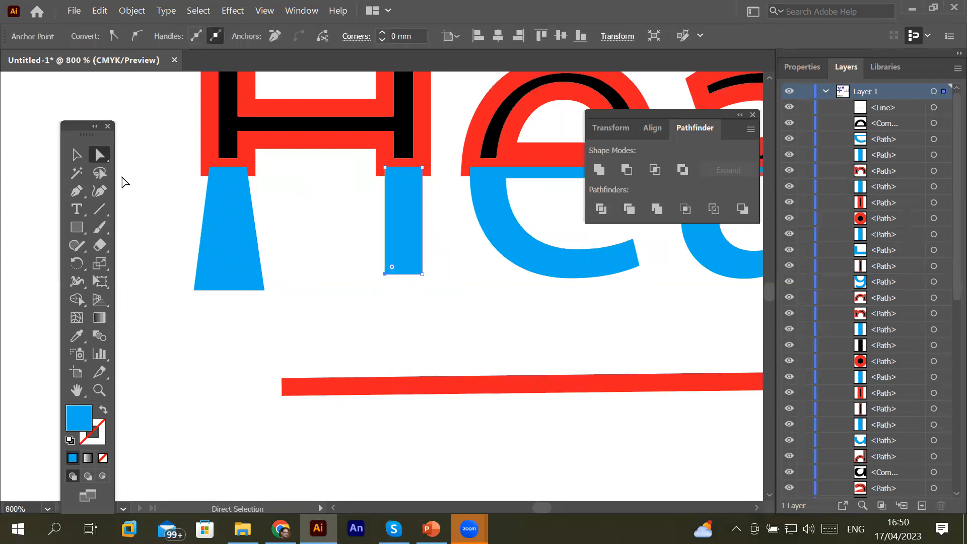
pyautogui.click(100, 172)
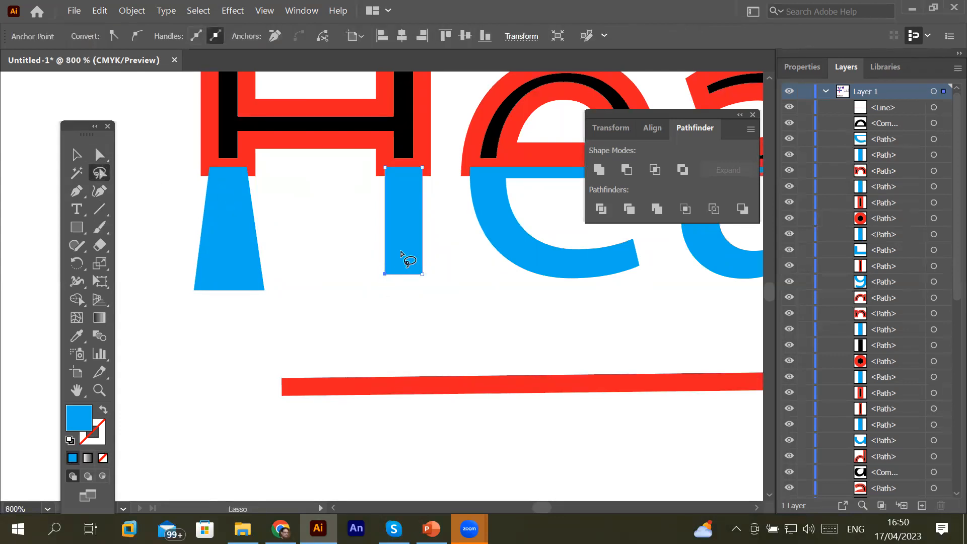
pyautogui.moveTo(448, 255)
pyautogui.mouseDown()
pyautogui.moveTo(333, 265)
pyautogui.moveTo(428, 306)
pyautogui.moveTo(454, 251)
pyautogui.moveTo(437, 272)
pyautogui.mouseUp()
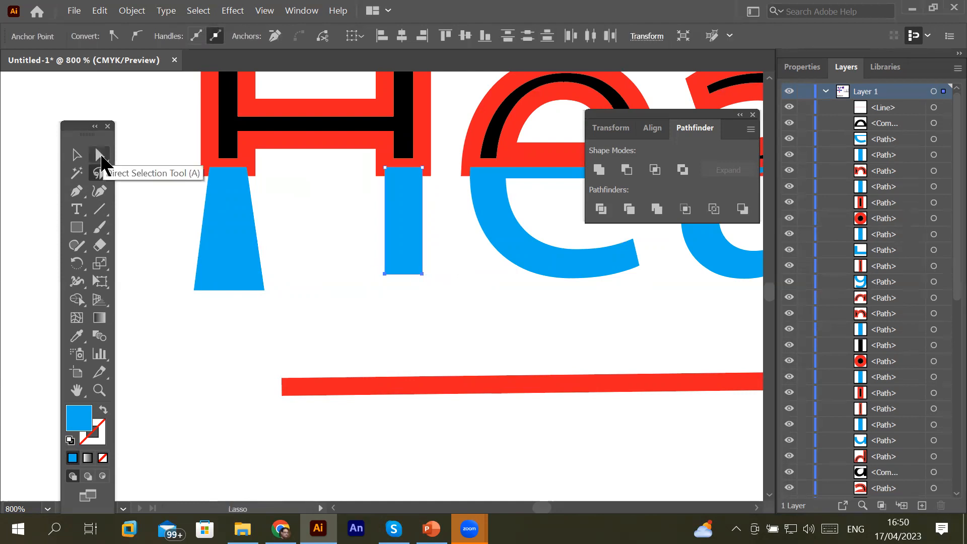
pyautogui.click(100, 155)
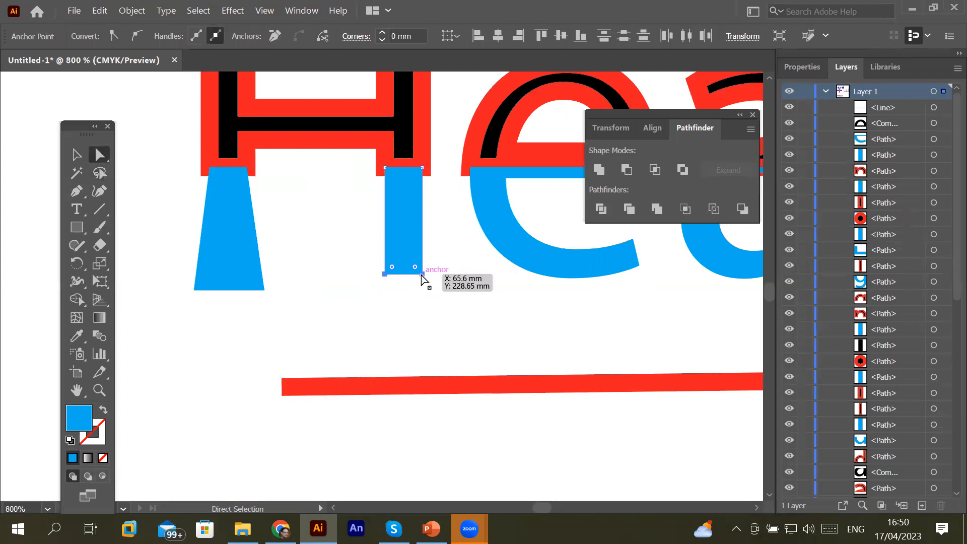
pyautogui.moveTo(415, 267); pyautogui.dragTo(426, 298)
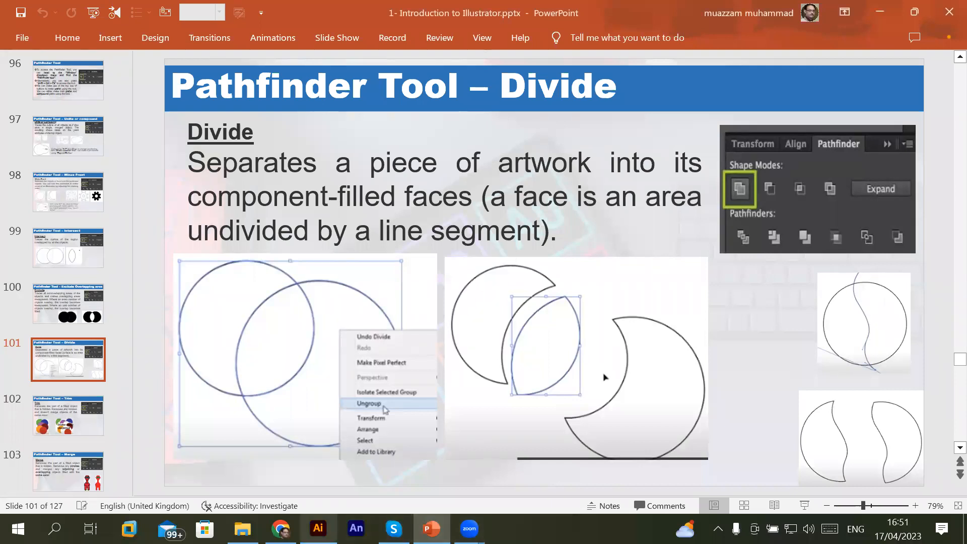
# - Switch back to Illustrator and draw a blue circle with the Ellipse tool above the start of the heading
pyautogui.click(318, 529)
pyautogui.scroll(-4, 222, 378)
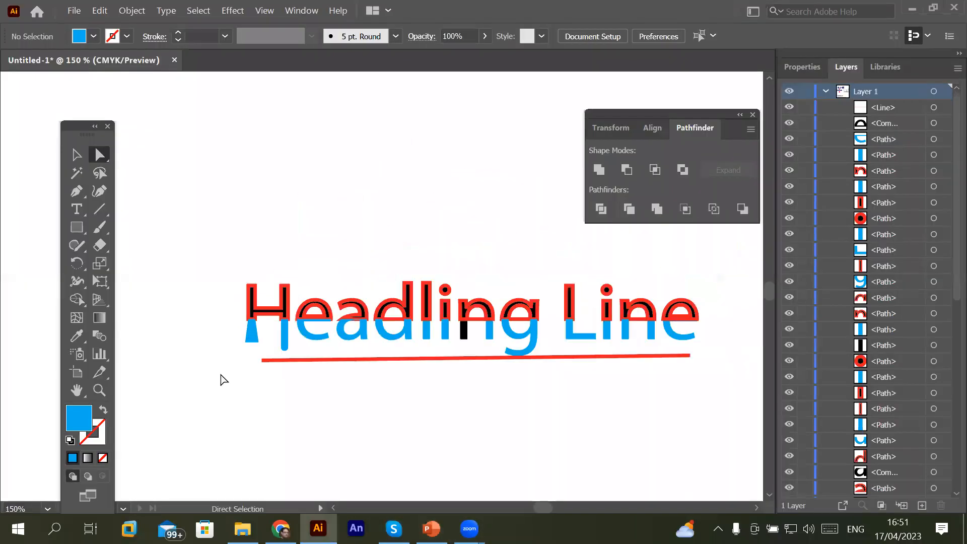
pyautogui.click(80, 232)
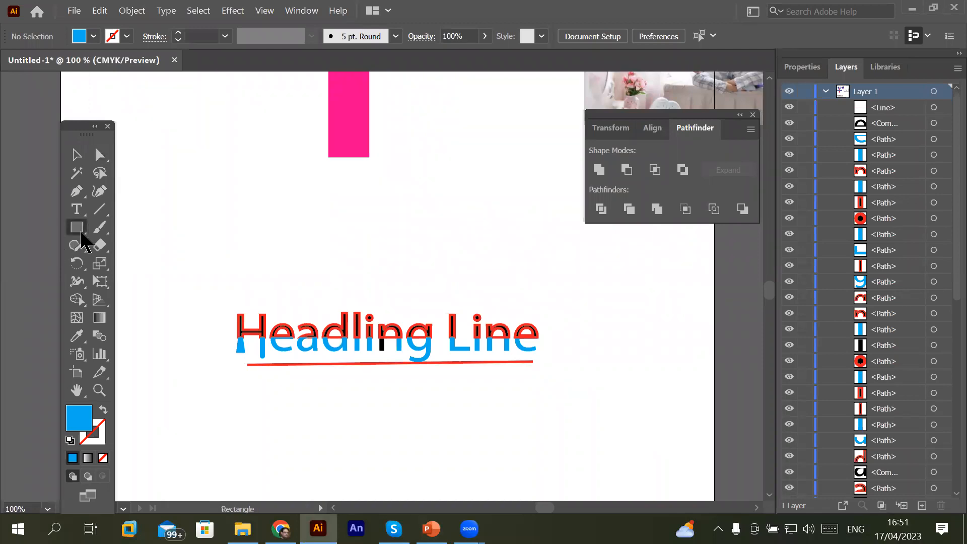
pyautogui.click(126, 263)
pyautogui.moveTo(175, 125); pyautogui.dragTo(297, 243)
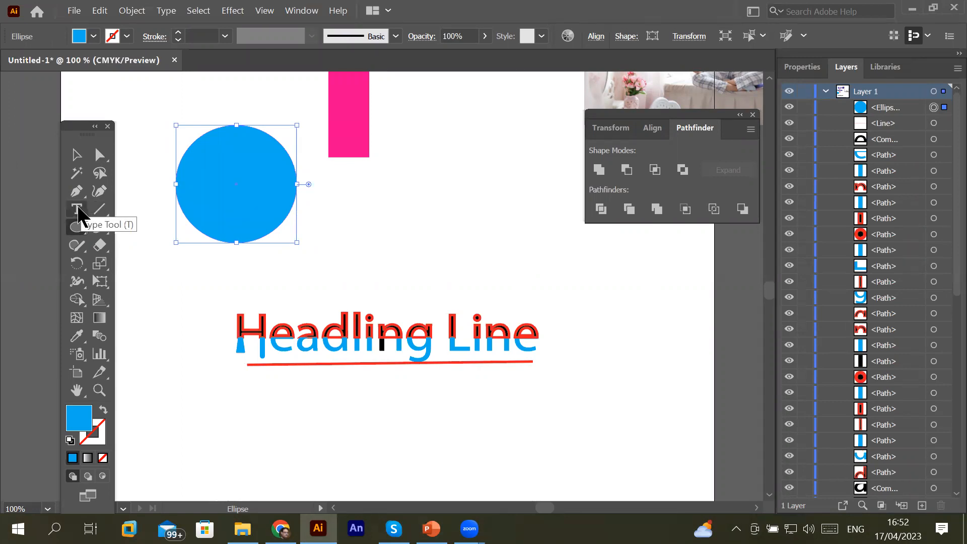
# - Add a black letter "H" as text, enlarge it and place it centred over the blue circle
pyautogui.click(80, 209)
pyautogui.click(346, 225)
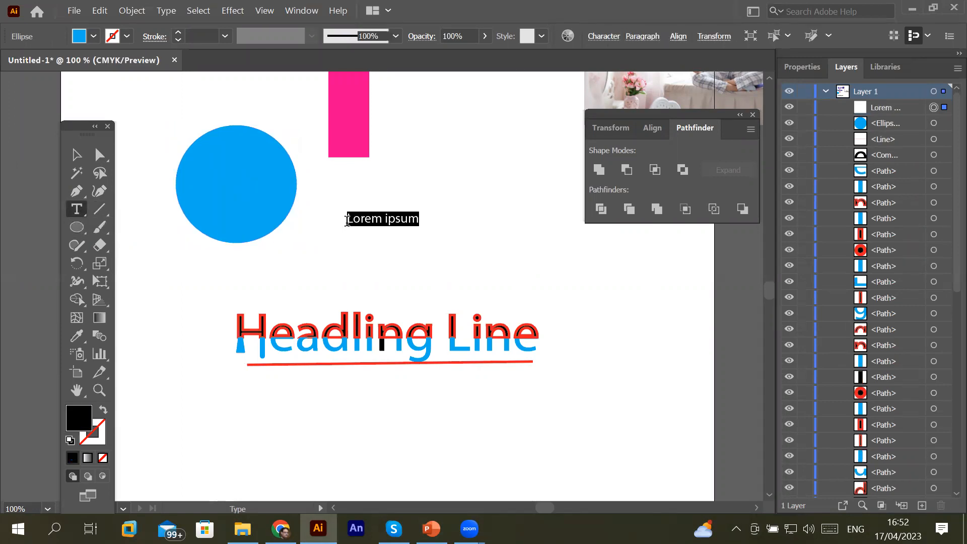
pyautogui.write('H')
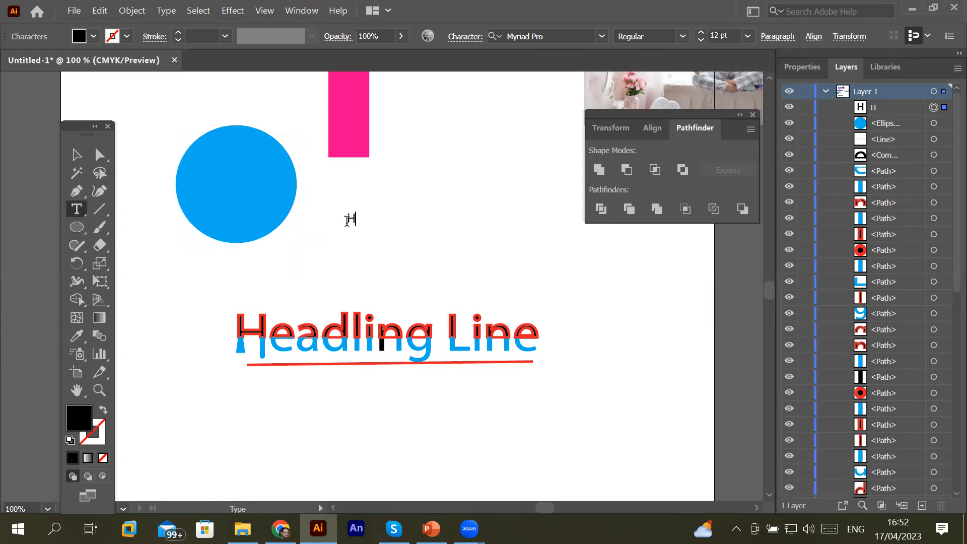
pyautogui.click(77, 155)
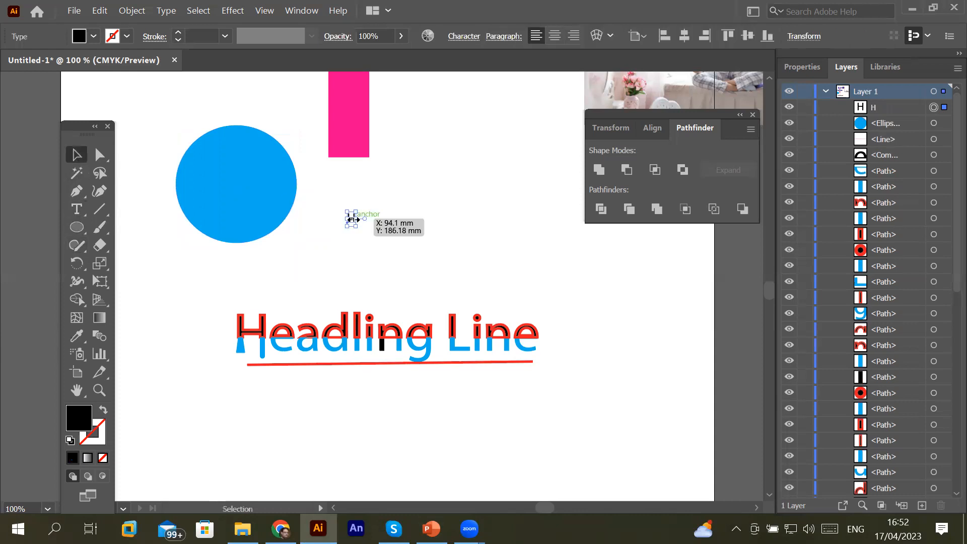
pyautogui.moveTo(357, 211); pyautogui.dragTo(259, 186)
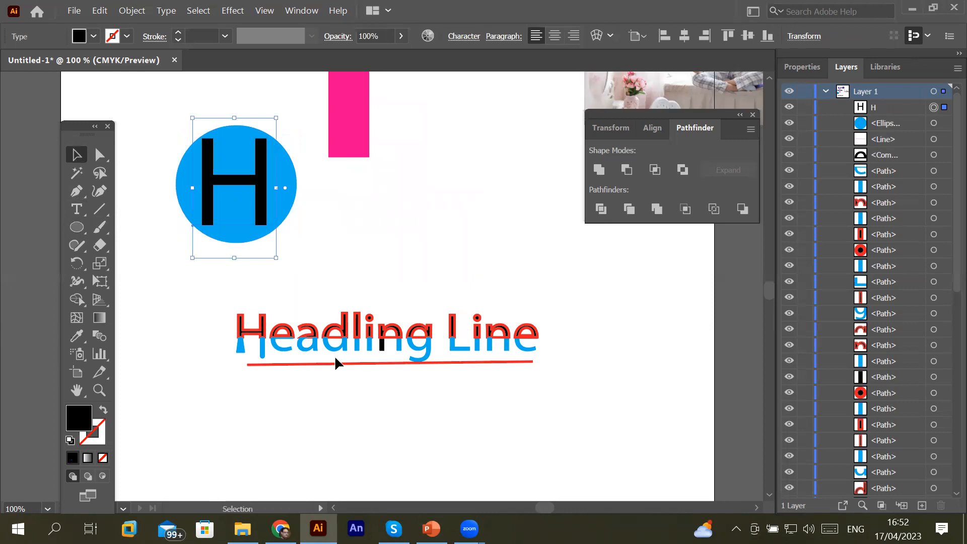
# - Convert the letter H to outlines and apply Pathfinder Divide to it together with the blue circle
pyautogui.rightClick(265, 184)
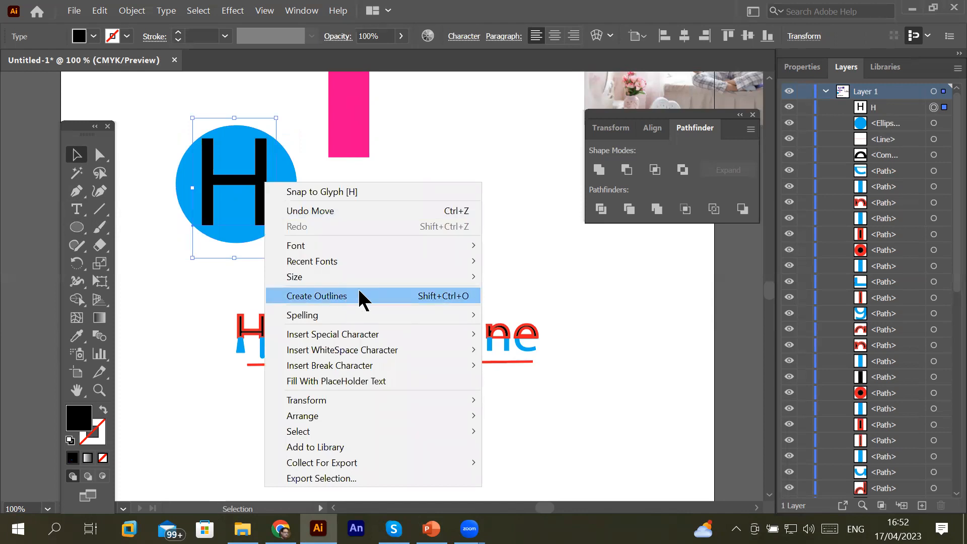
pyautogui.click(395, 296)
pyautogui.click(371, 259)
pyautogui.moveTo(246, 202); pyautogui.dragTo(307, 255)
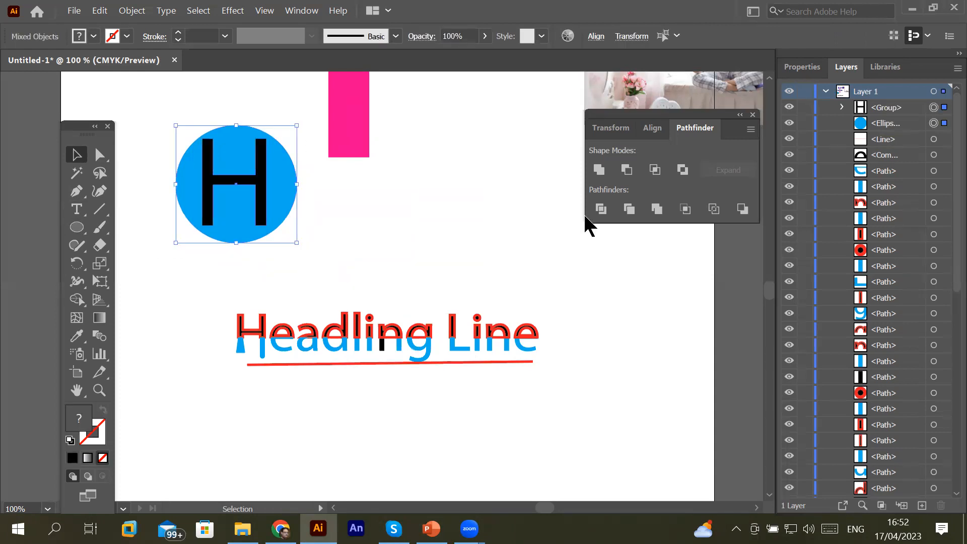
pyautogui.click(600, 210)
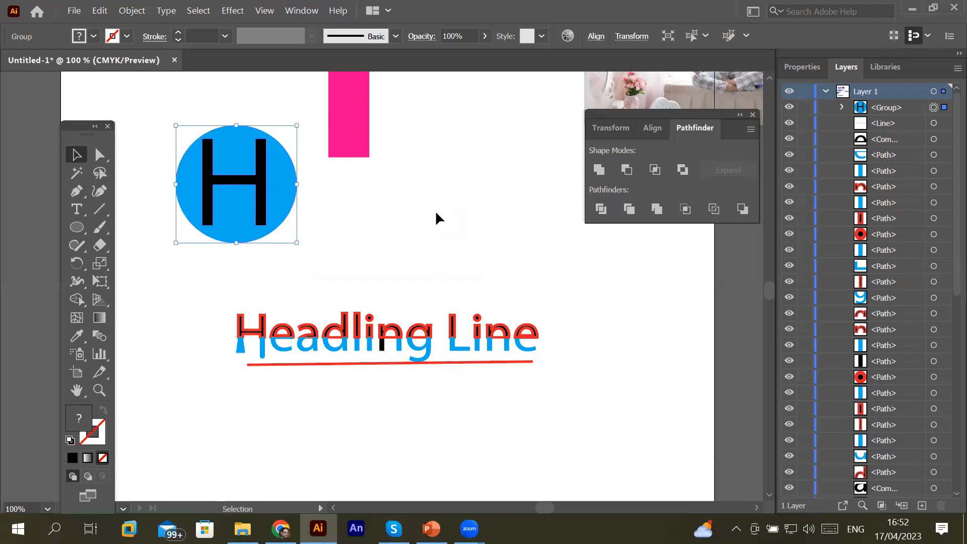
# - Ungroup the divided artwork and move the blue circle with the cut-out H away from the black H
pyautogui.rightClick(266, 185)
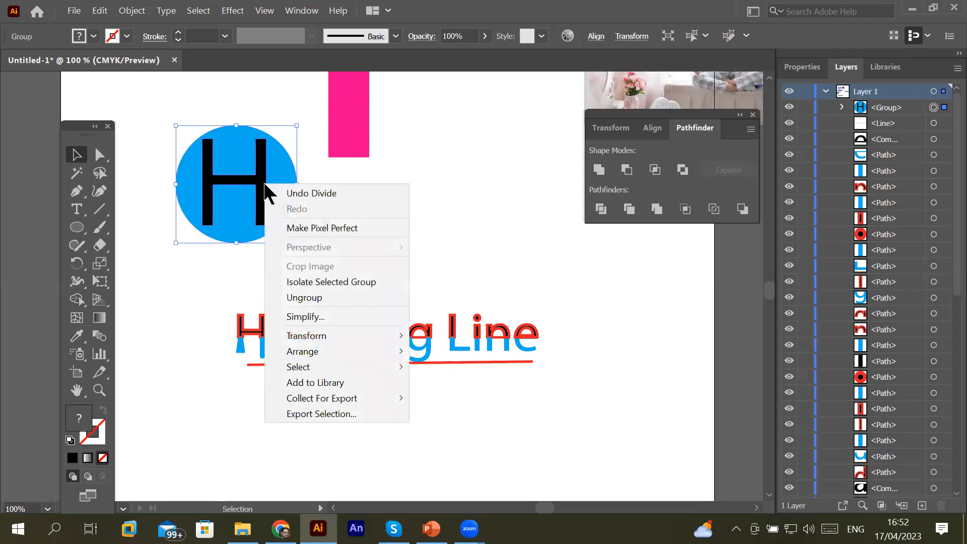
pyautogui.click(308, 296)
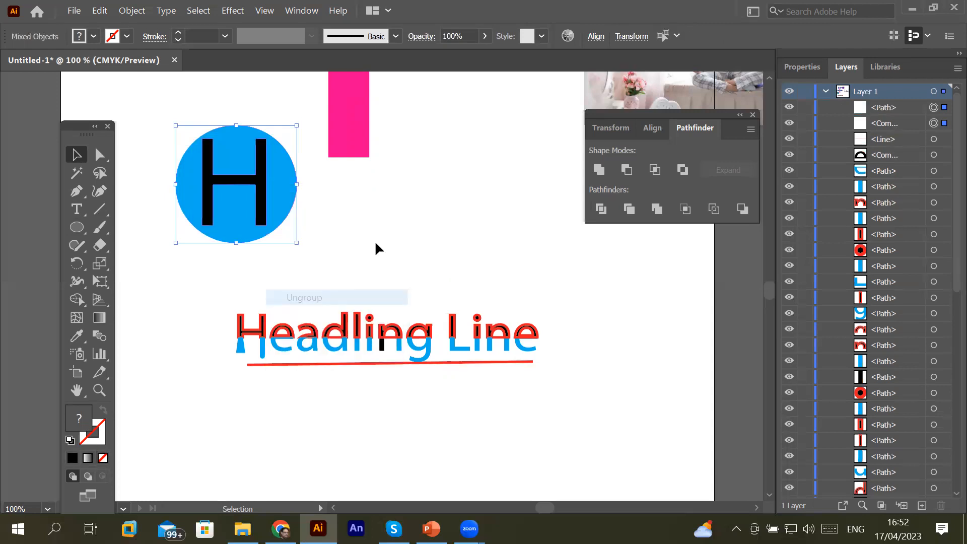
pyautogui.click(393, 215)
pyautogui.moveTo(296, 186); pyautogui.dragTo(456, 223)
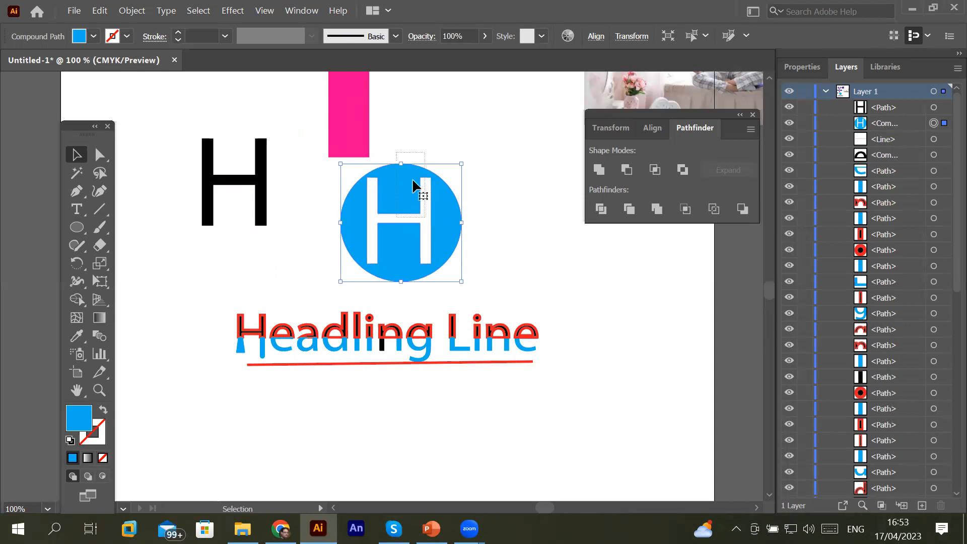
pyautogui.moveTo(437, 206); pyautogui.dragTo(493, 184)
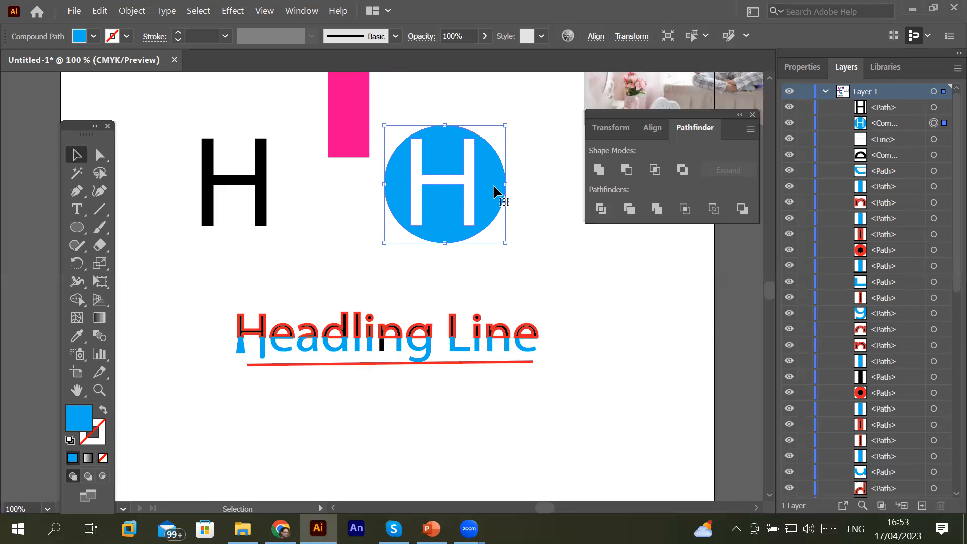
# - Draw a wide blue rectangle below the heading, spanning most of the artboard's width
pyautogui.scroll(-1, 506, 255)
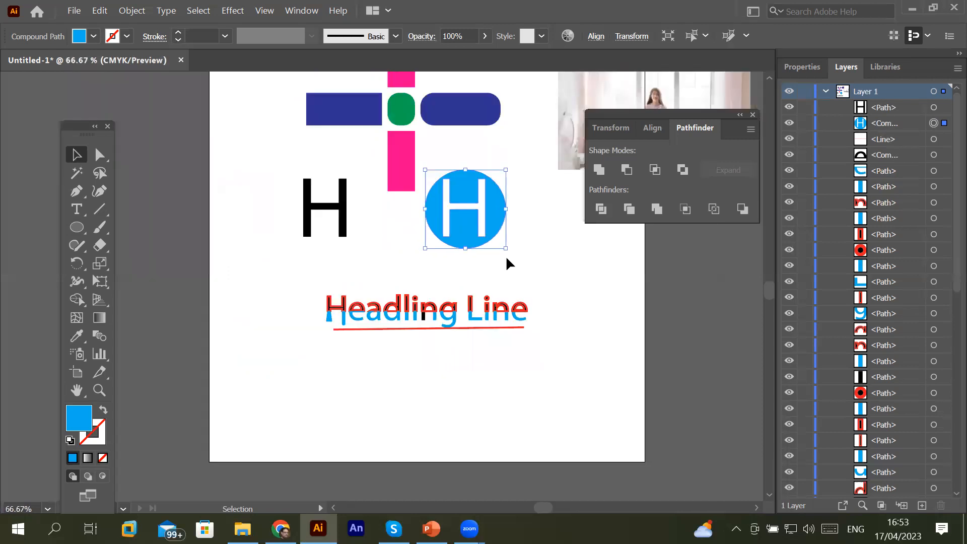
pyautogui.scroll(-1, 506, 256)
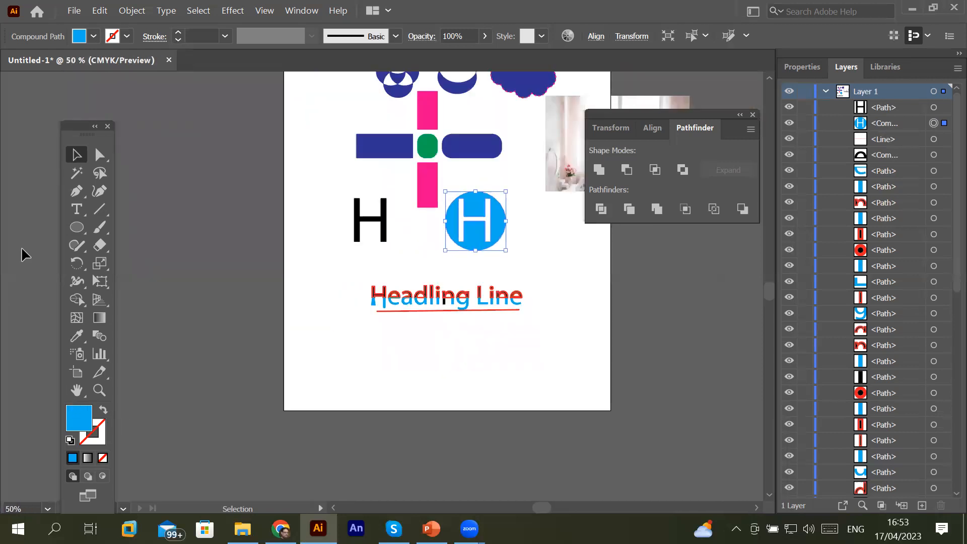
pyautogui.moveTo(77, 228); pyautogui.dragTo(134, 231)
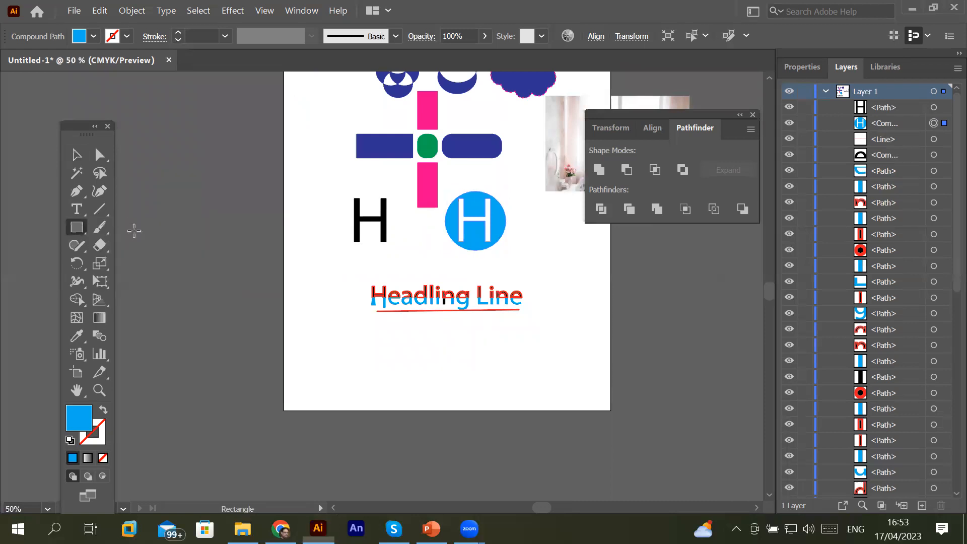
pyautogui.moveTo(307, 337); pyautogui.dragTo(589, 383)
# - Add the text "Graphic Designing" on the blue rectangle, enlarge it to about 49.5 pt and position it within the bar
pyautogui.click(80, 210)
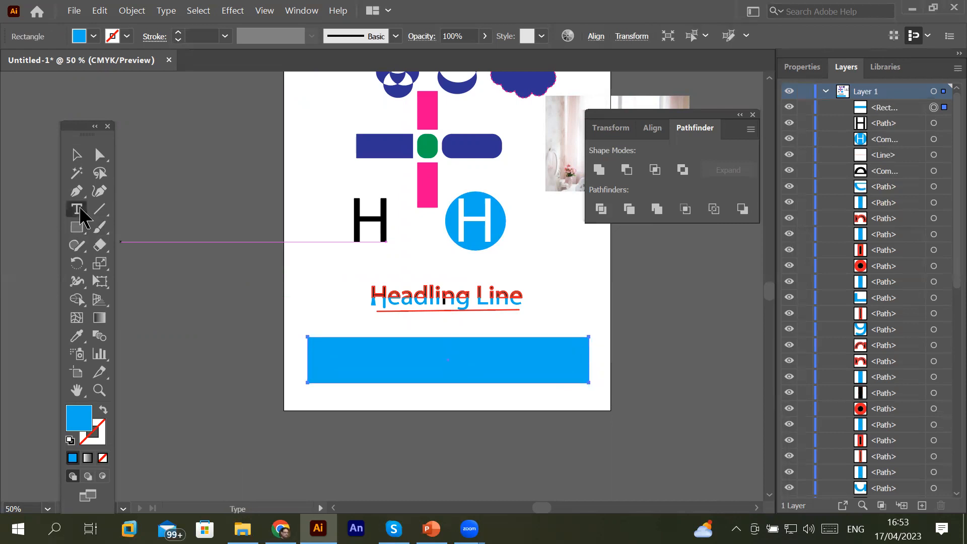
pyautogui.click(350, 356)
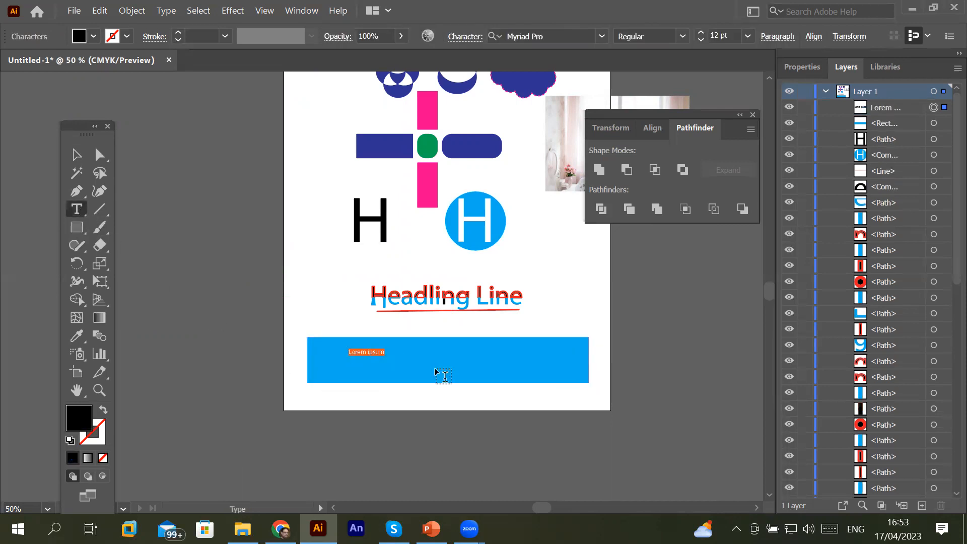
pyautogui.write('Graphic Designing')
pyautogui.click(77, 154)
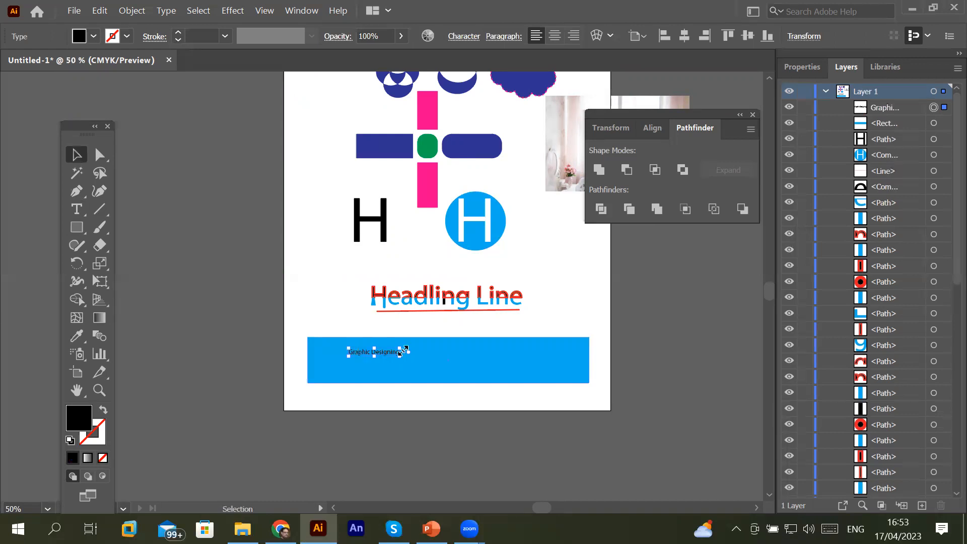
pyautogui.moveTo(403, 349); pyautogui.dragTo(559, 326)
pyautogui.moveTo(495, 351); pyautogui.dragTo(488, 368)
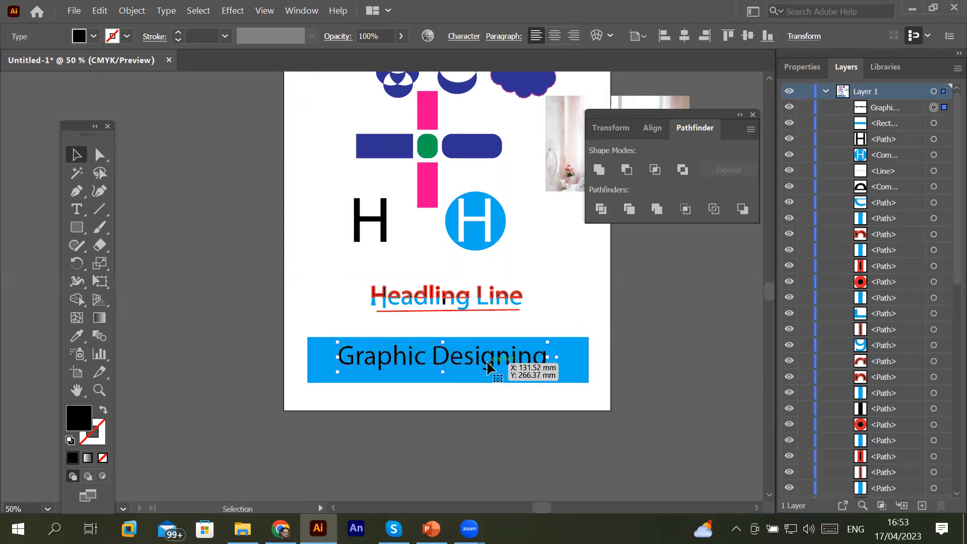
# - Change the font of the "Graphic Designing" text to Ampun Bang
pyautogui.click(471, 38)
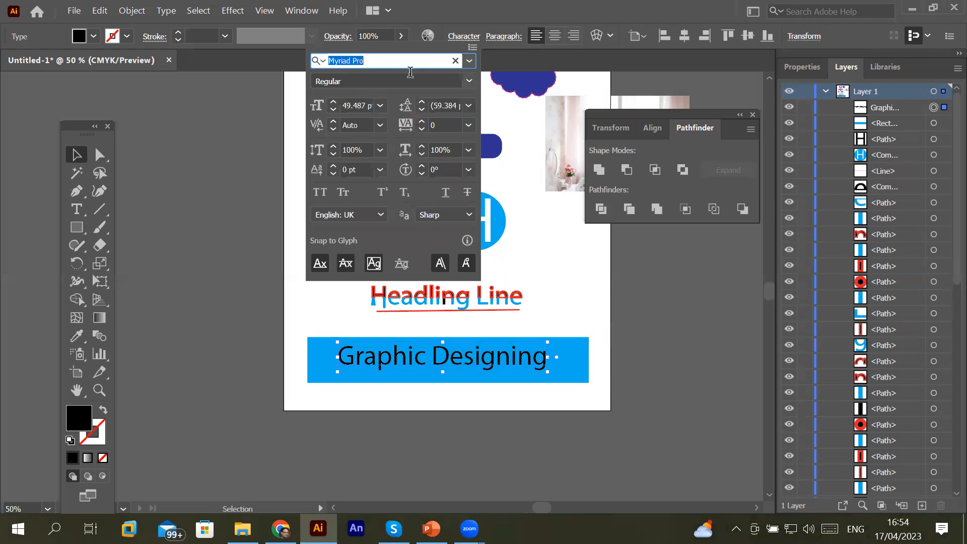
pyautogui.click(470, 61)
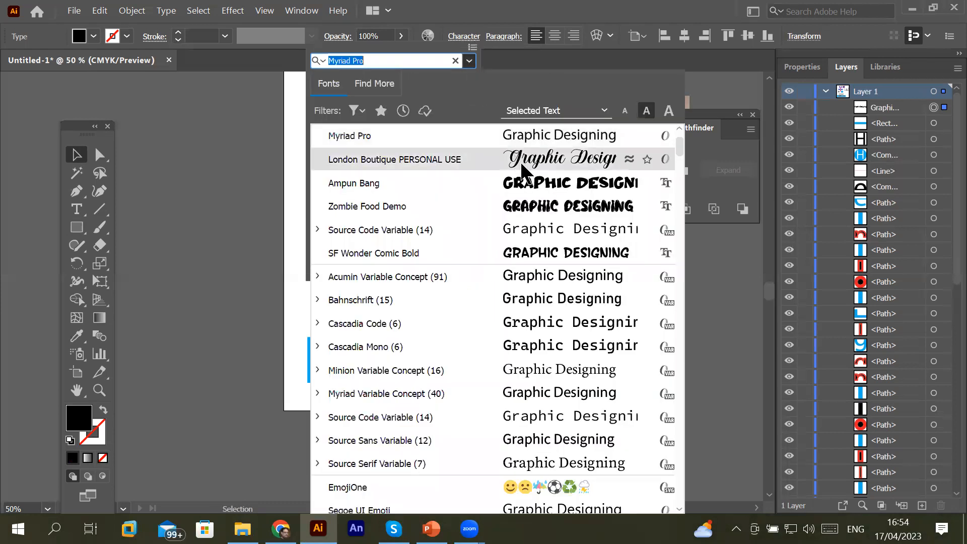
pyautogui.click(547, 188)
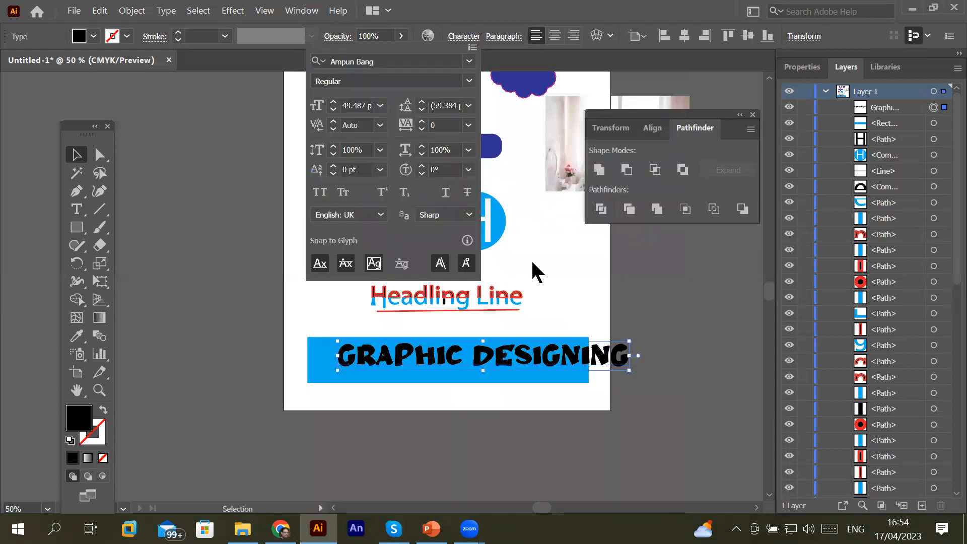
pyautogui.click(485, 368)
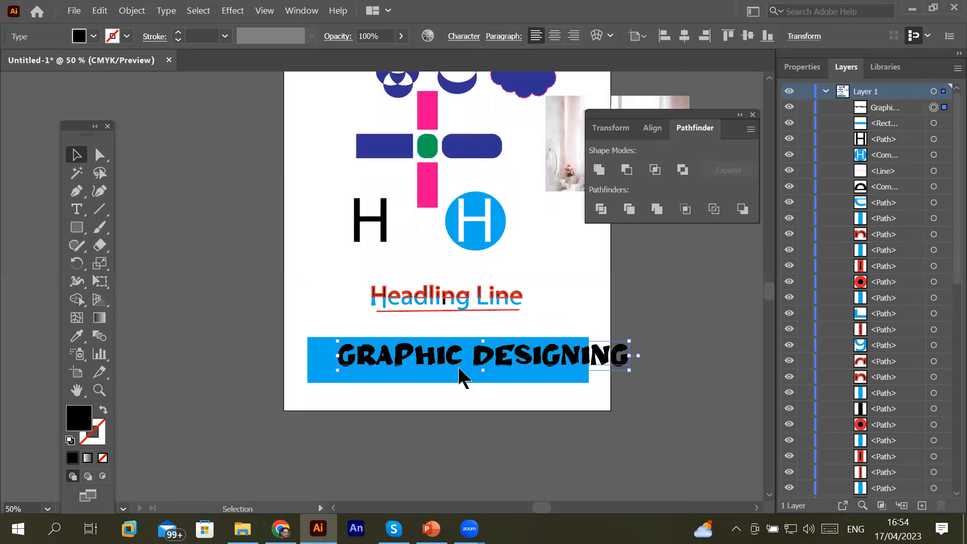
# - Narrow the "Graphic Designing" text and position it so it fits inside the blue rectangle
pyautogui.click(303, 313)
pyautogui.moveTo(338, 354); pyautogui.dragTo(306, 359)
pyautogui.click(304, 340)
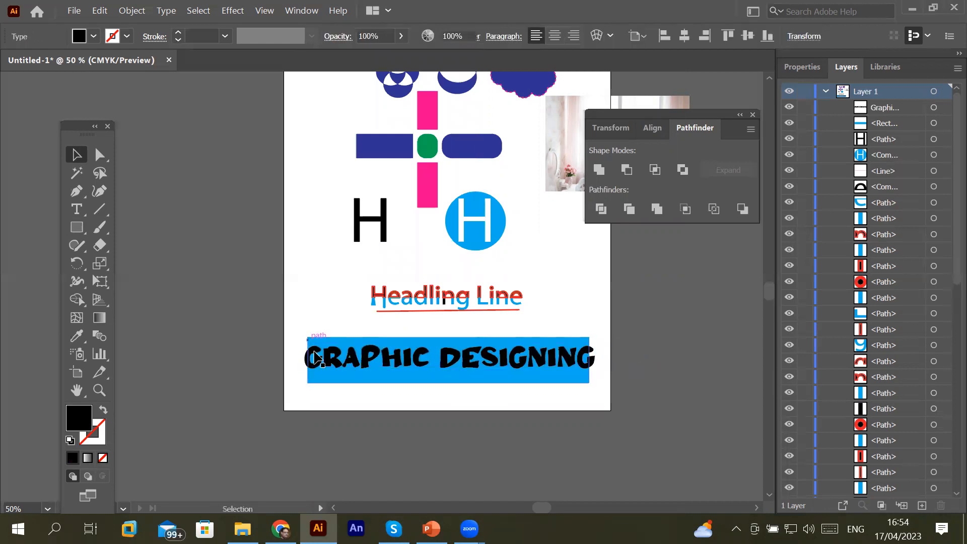
pyautogui.click(321, 359)
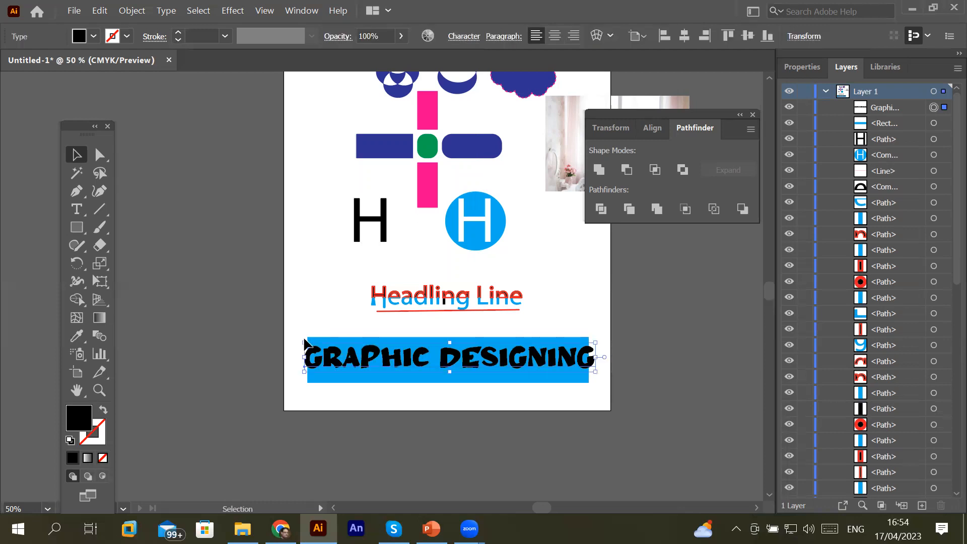
pyautogui.moveTo(304, 340); pyautogui.dragTo(318, 349)
pyautogui.moveTo(419, 369); pyautogui.dragTo(408, 363)
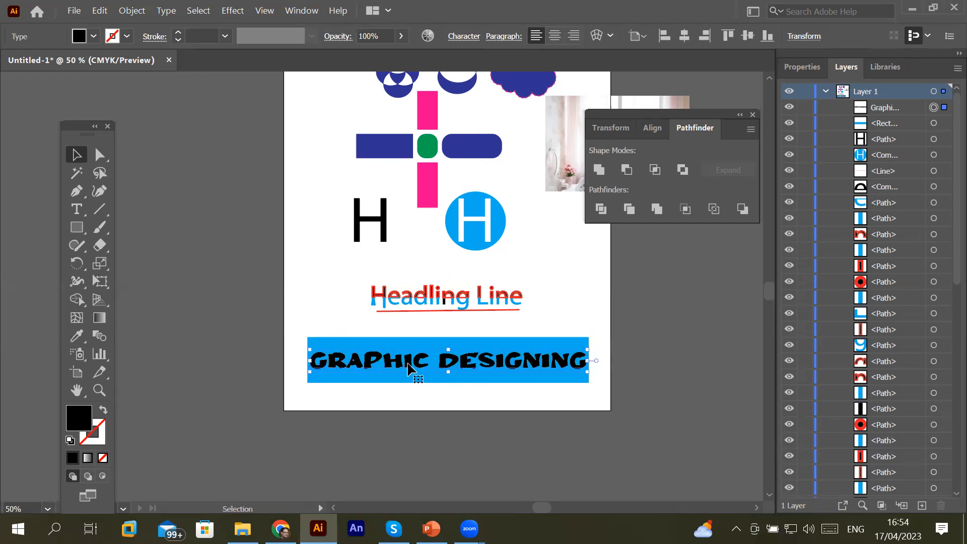
# - Convert the "Graphic Designing" text to outlines and apply Pathfinder Divide to it together with the blue rectangle
pyautogui.rightClick(409, 370)
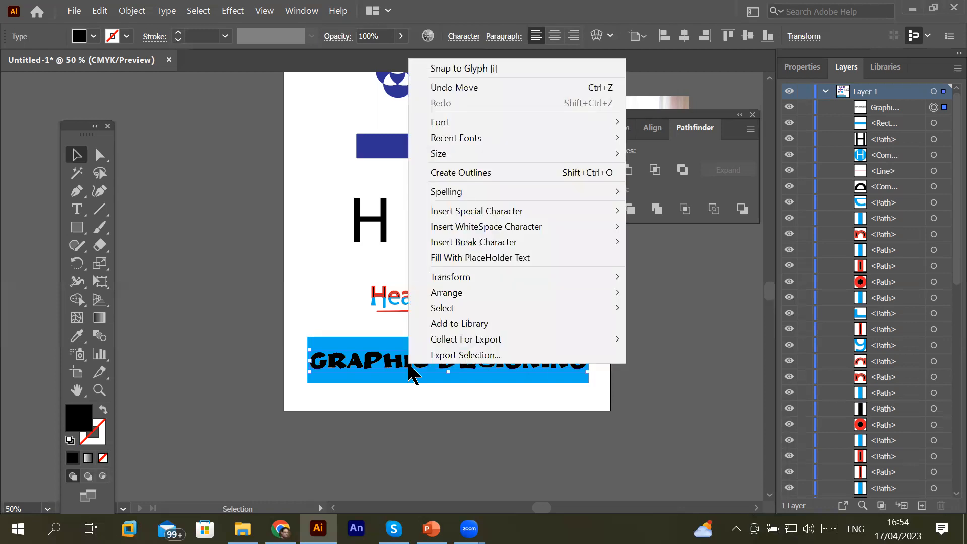
pyautogui.click(460, 171)
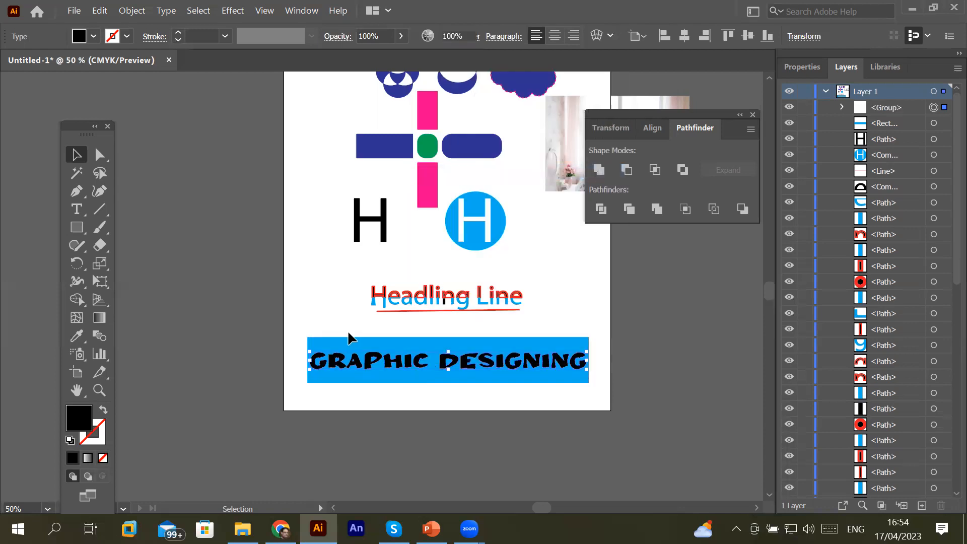
pyautogui.moveTo(287, 313); pyautogui.dragTo(595, 387)
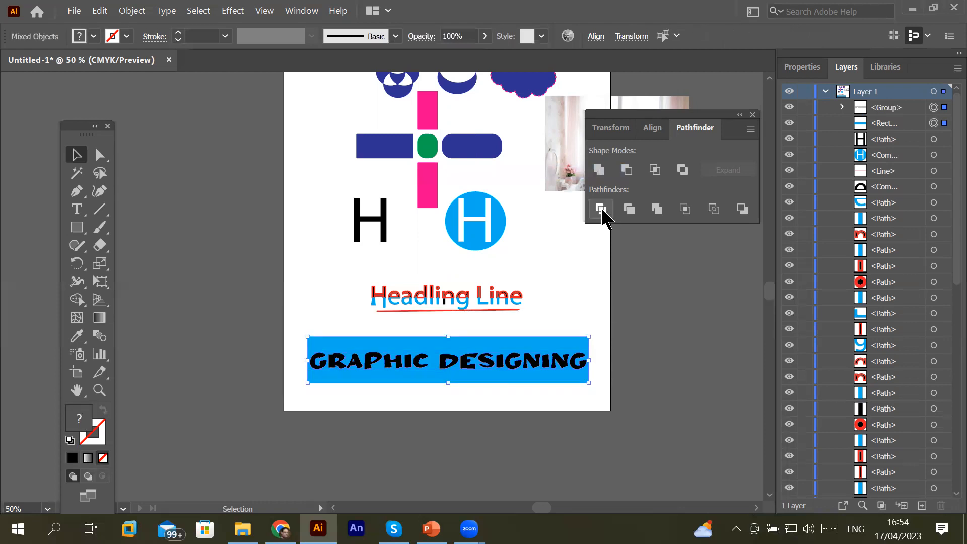
pyautogui.click(601, 210)
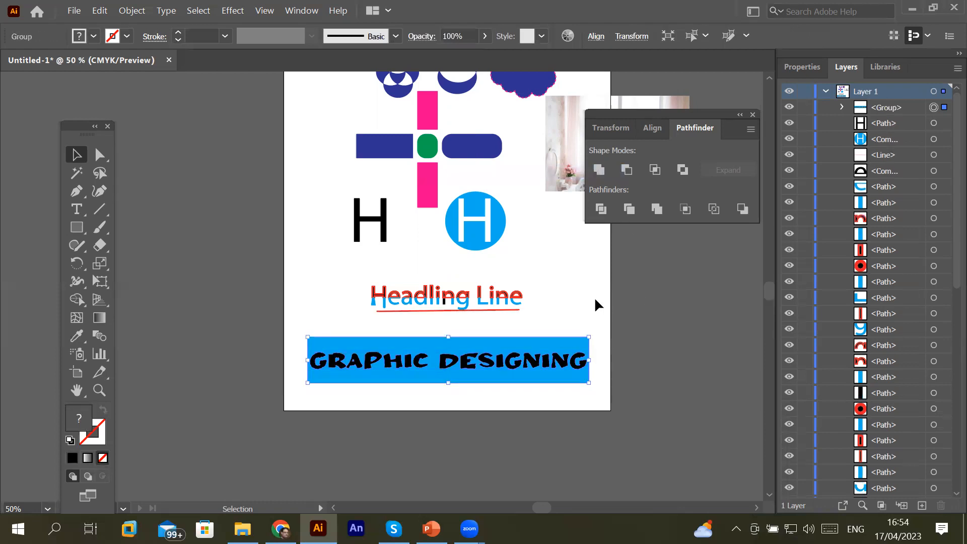
# - Ungroup the divided banner artwork and deselect it
pyautogui.click(551, 307)
pyautogui.click(481, 356)
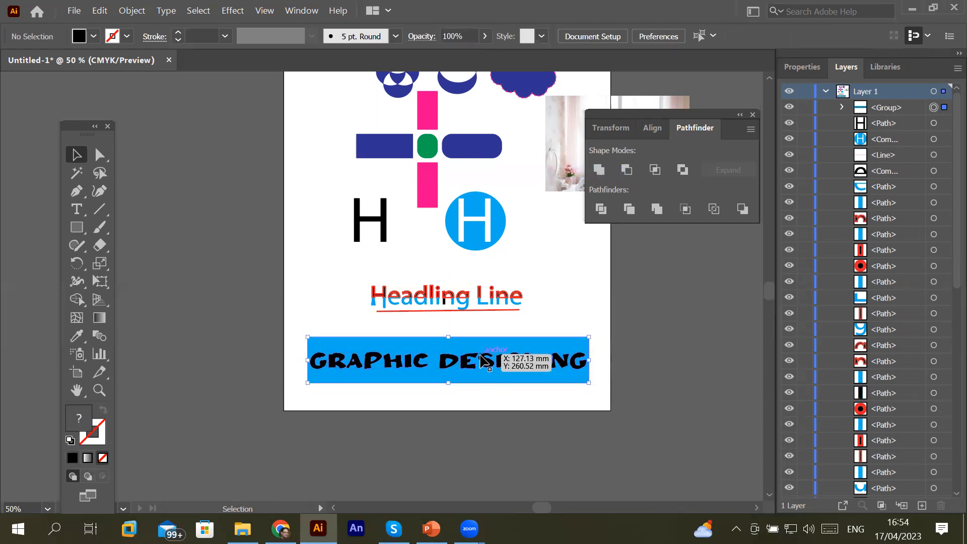
pyautogui.rightClick(481, 356)
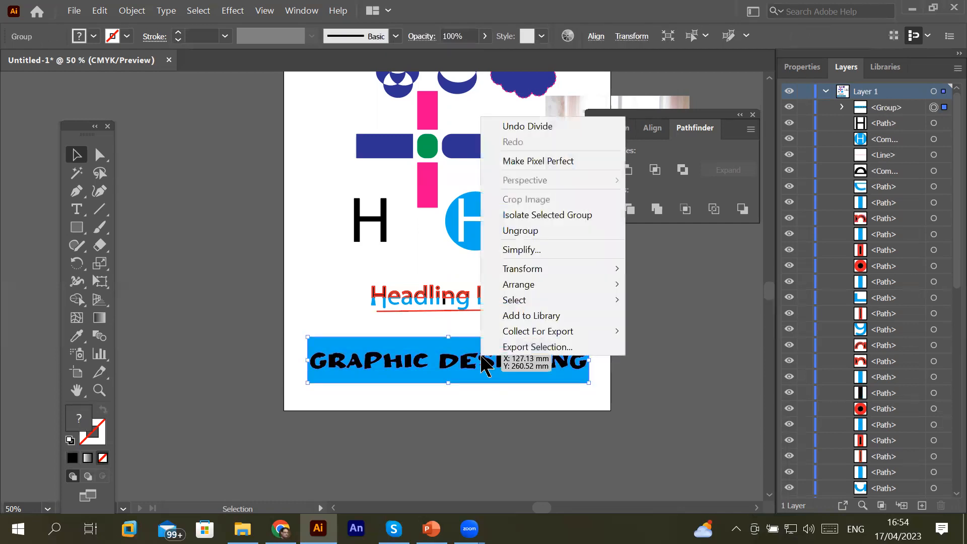
pyautogui.click(520, 231)
pyautogui.click(546, 318)
pyautogui.moveTo(471, 363); pyautogui.dragTo(355, 309)
pyautogui.press('a')
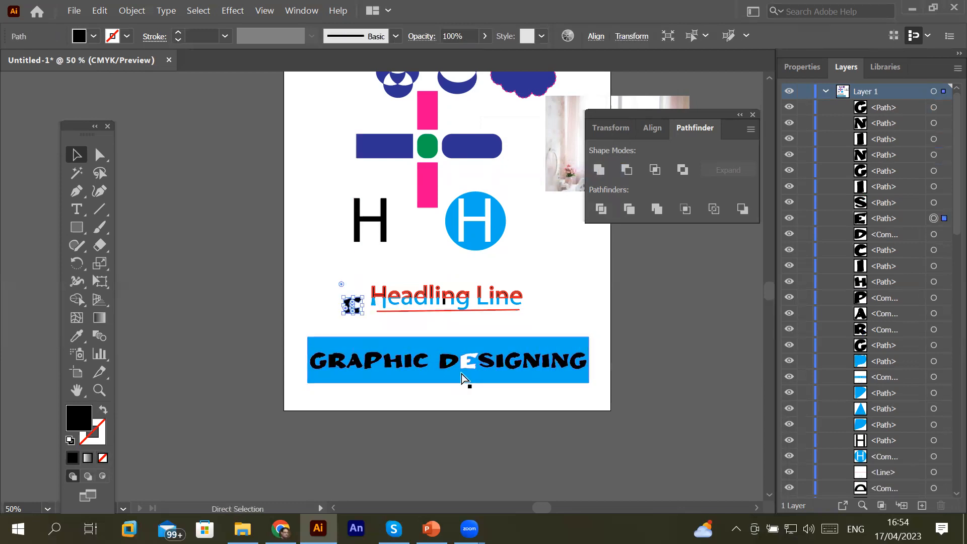
pyautogui.hotkey('ctrl', 'z')
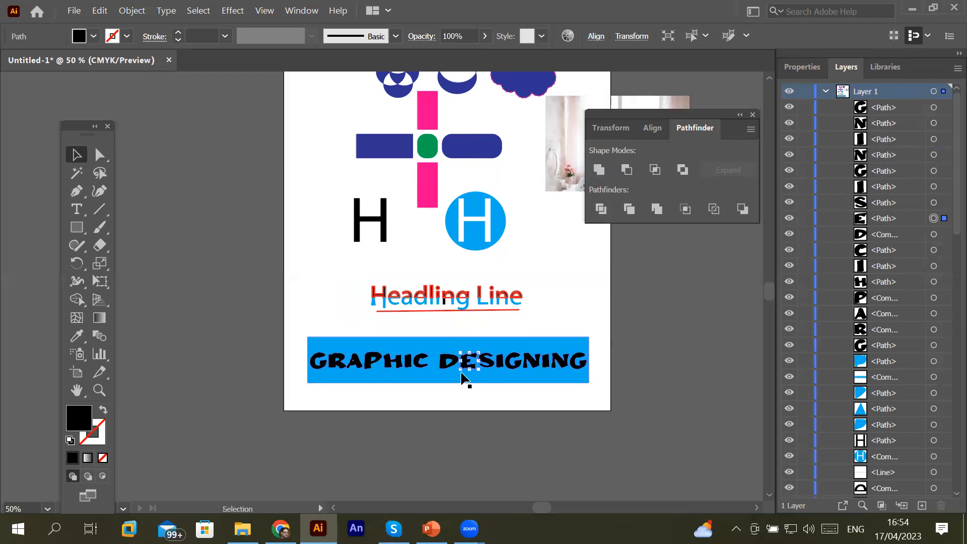
# - Move the black letters E, D and C out of the banner to the space just above it
pyautogui.scroll(2, 463, 366)
pyautogui.scroll(2, 465, 368)
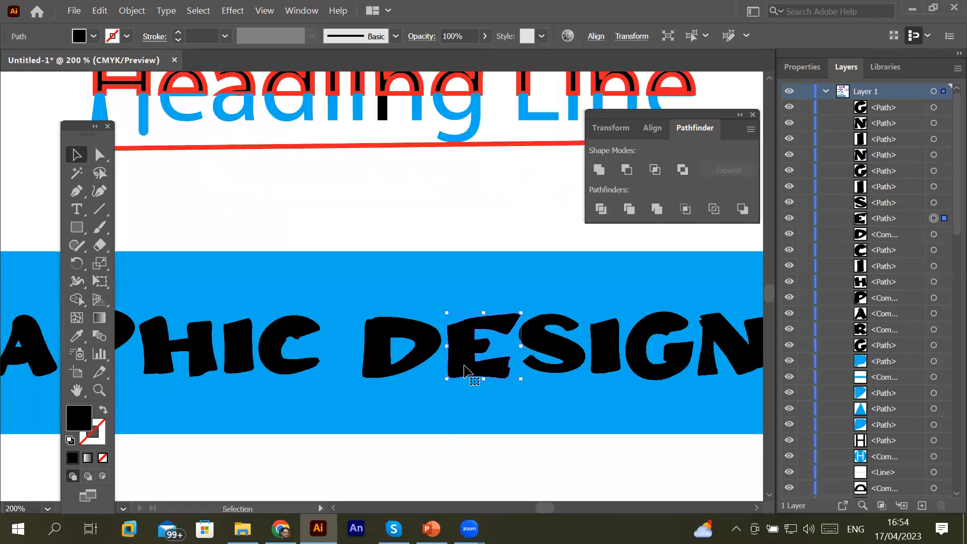
pyautogui.moveTo(483, 312); pyautogui.dragTo(534, 131)
pyautogui.moveTo(414, 338); pyautogui.dragTo(380, 164)
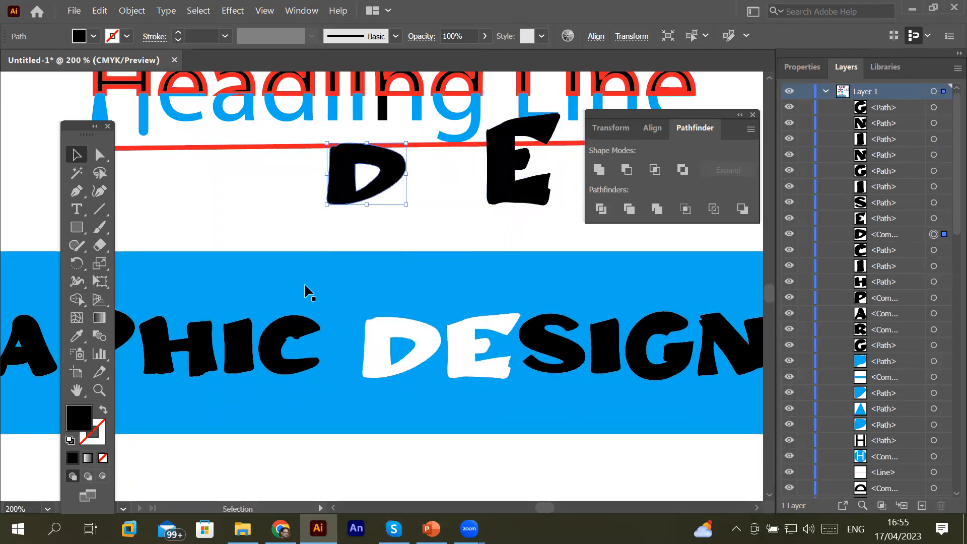
pyautogui.moveTo(292, 324); pyautogui.dragTo(270, 154)
# - Select all black "Graphic Designing" letter pieces and move them up, clear of the blue banner and above the heading
pyautogui.scroll(-2, 265, 292)
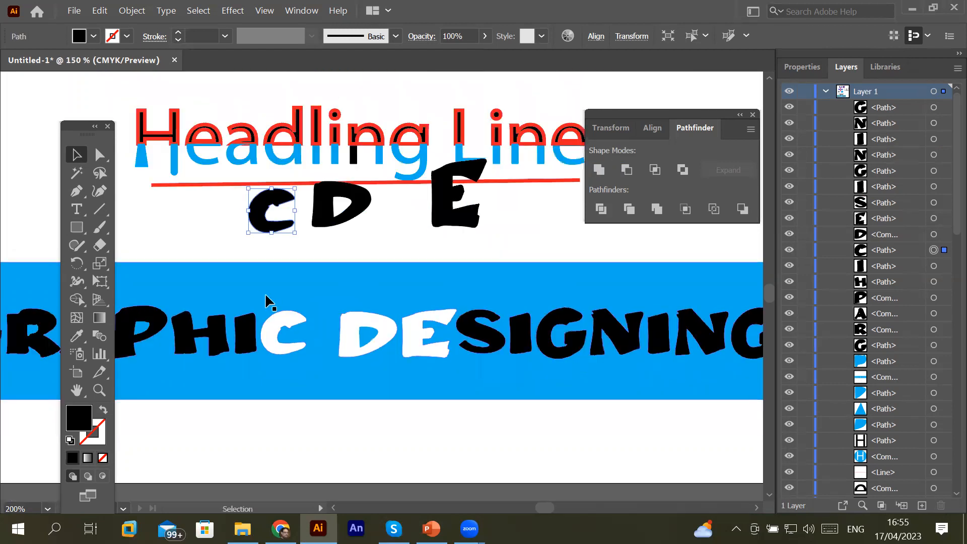
pyautogui.scroll(-2, 265, 292)
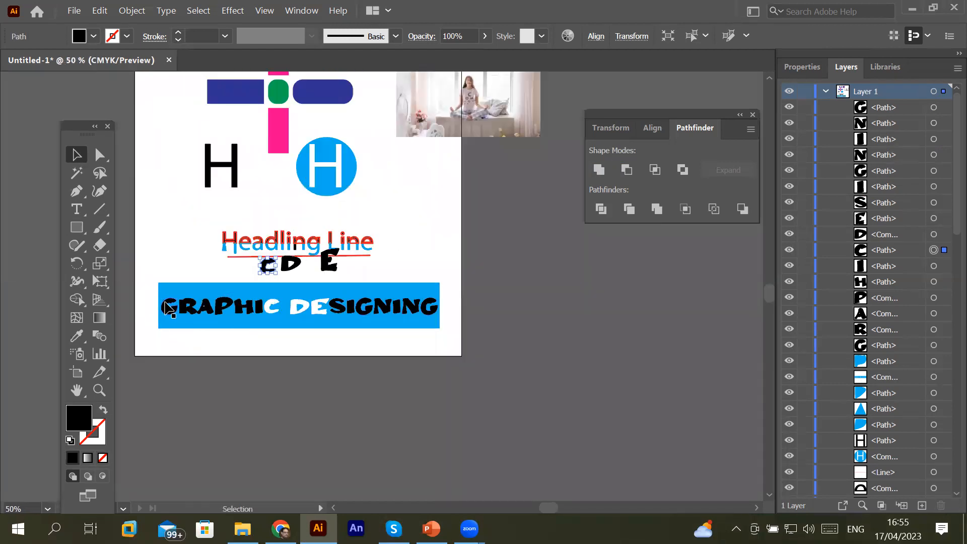
pyautogui.click(936, 108)
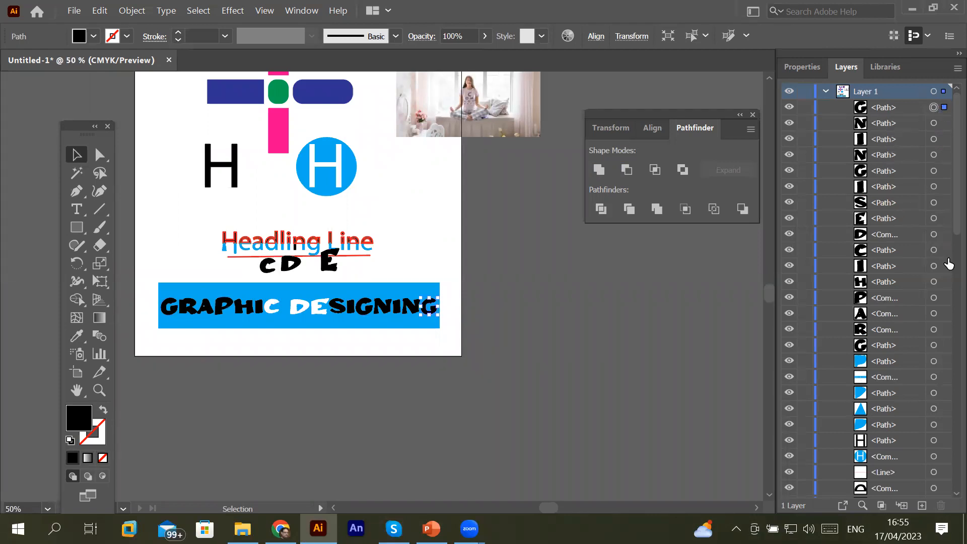
pyautogui.keyDown('shift'); pyautogui.click(935, 345); pyautogui.keyUp('shift')
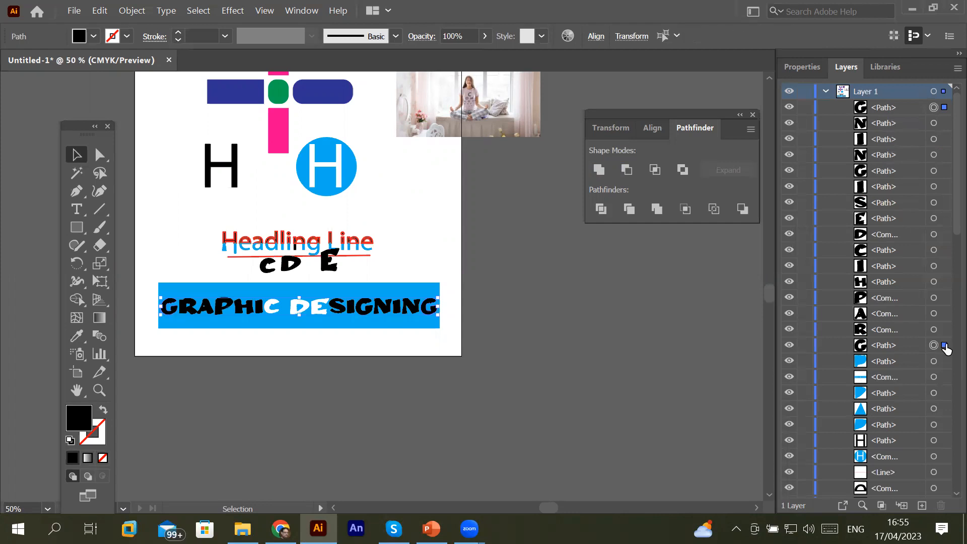
pyautogui.click(934, 107)
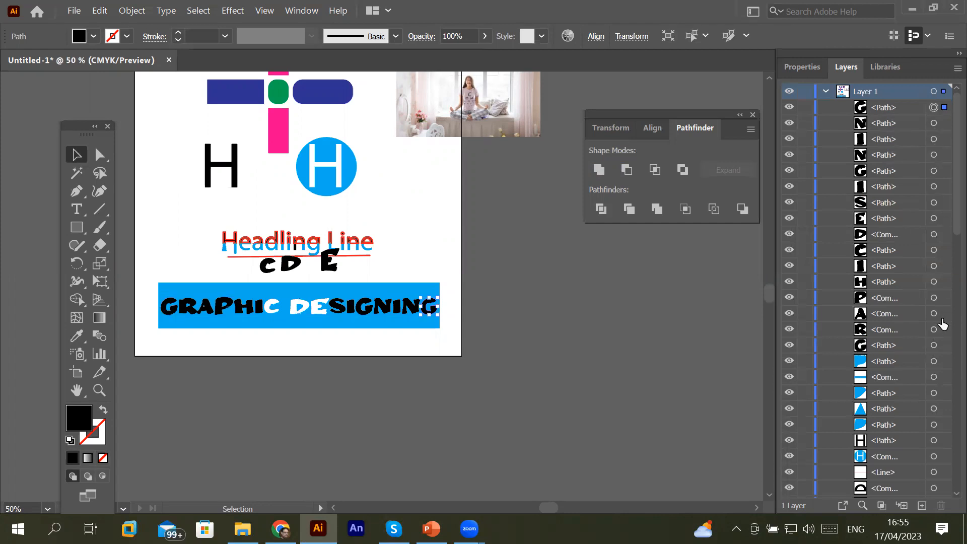
pyautogui.keyDown('shift'); pyautogui.click(934, 346); pyautogui.keyUp('shift')
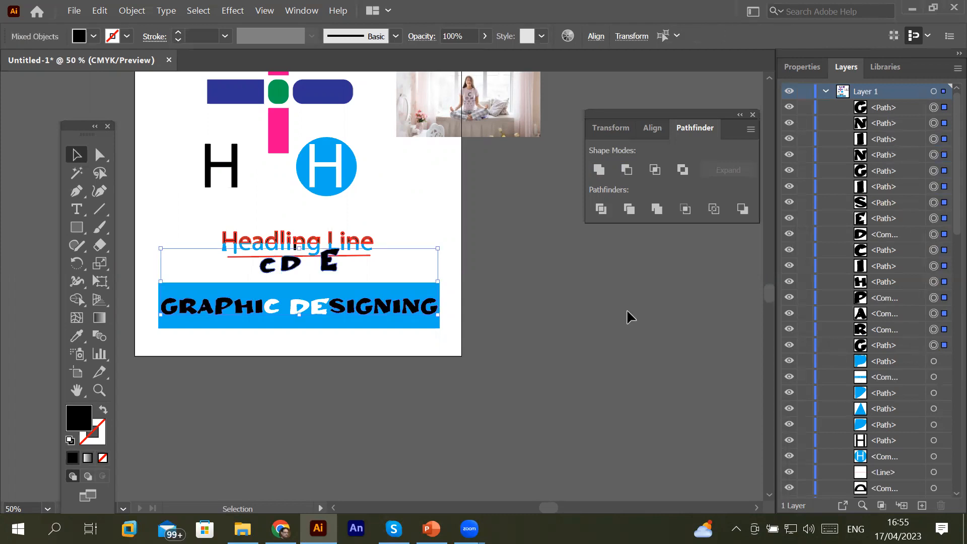
pyautogui.moveTo(360, 313); pyautogui.dragTo(427, 205)
pyautogui.click(424, 259)
# - Move the blue banner with the cut-out lettering down to the artboard's lower edge
pyautogui.moveTo(447, 319); pyautogui.dragTo(416, 348)
pyautogui.click(438, 409)
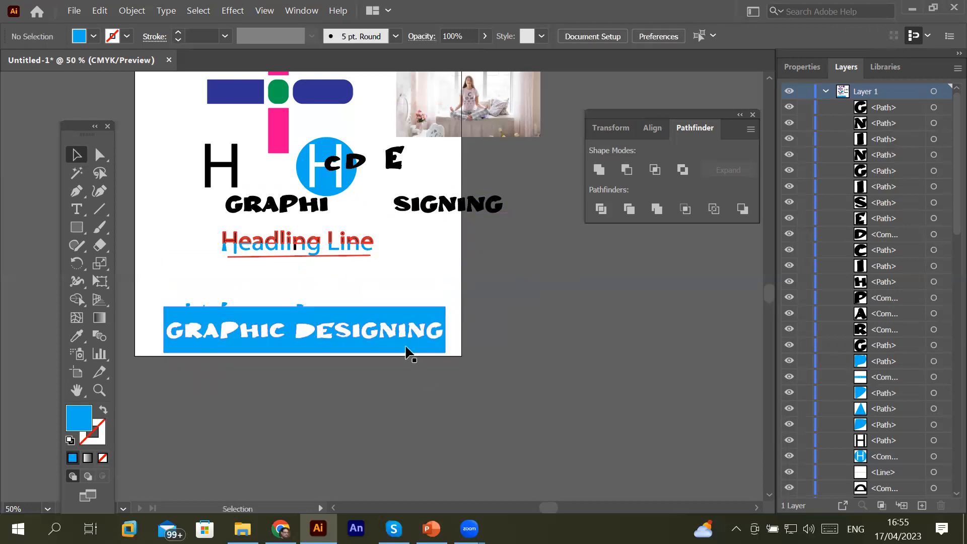
pyautogui.scroll(3, 313, 313)
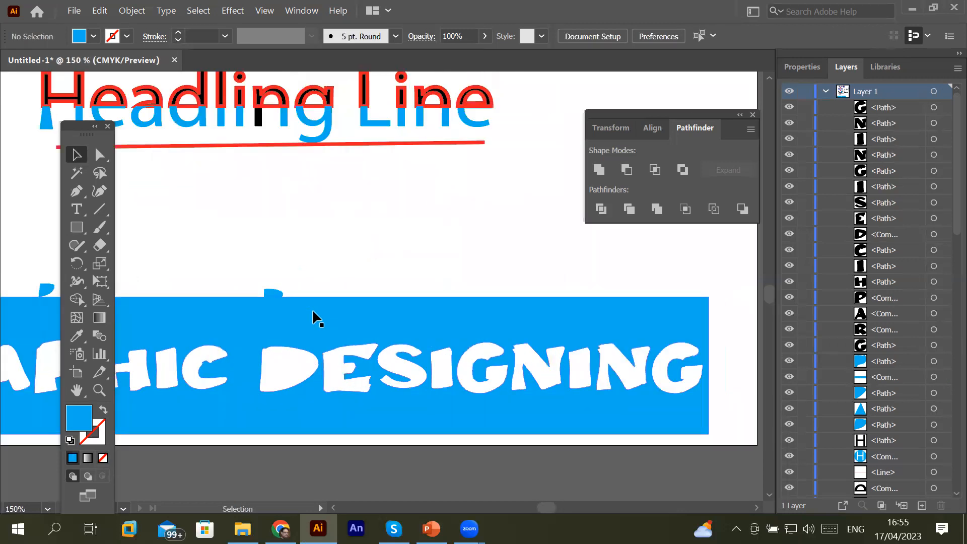
pyautogui.scroll(-3, 312, 313)
# - Fill the cut-out banner with CMYK Red and give it a light blue stroke
pyautogui.click(314, 309)
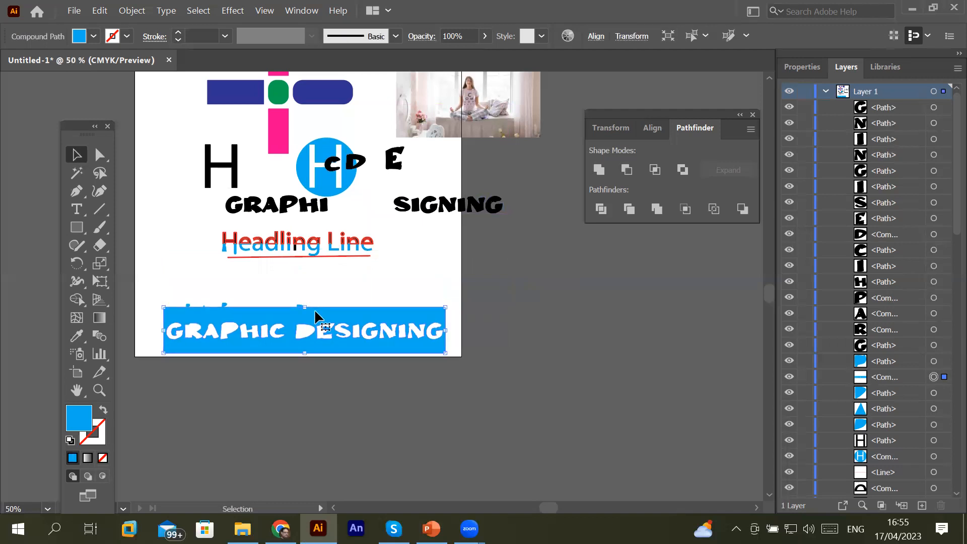
pyautogui.click(94, 37)
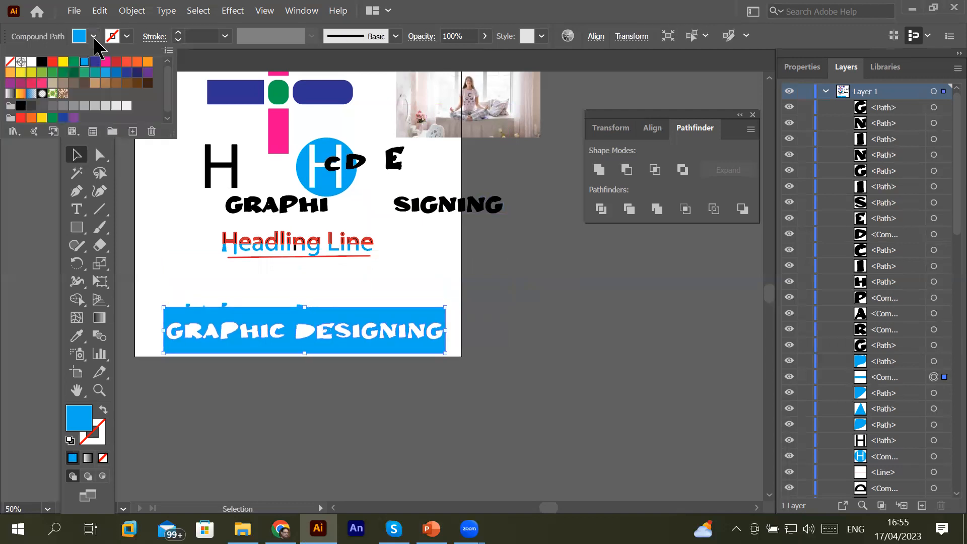
pyautogui.click(53, 61)
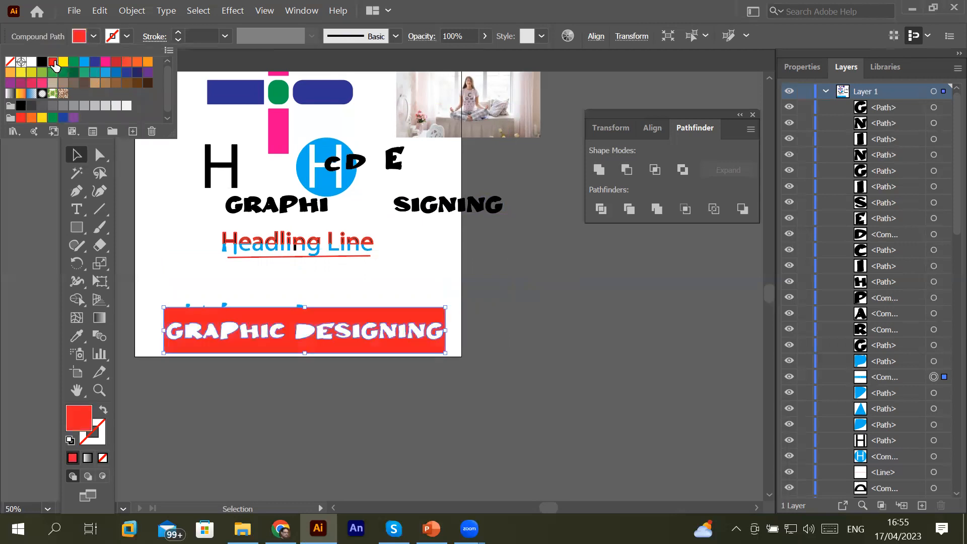
pyautogui.click(126, 37)
pyautogui.click(126, 37)
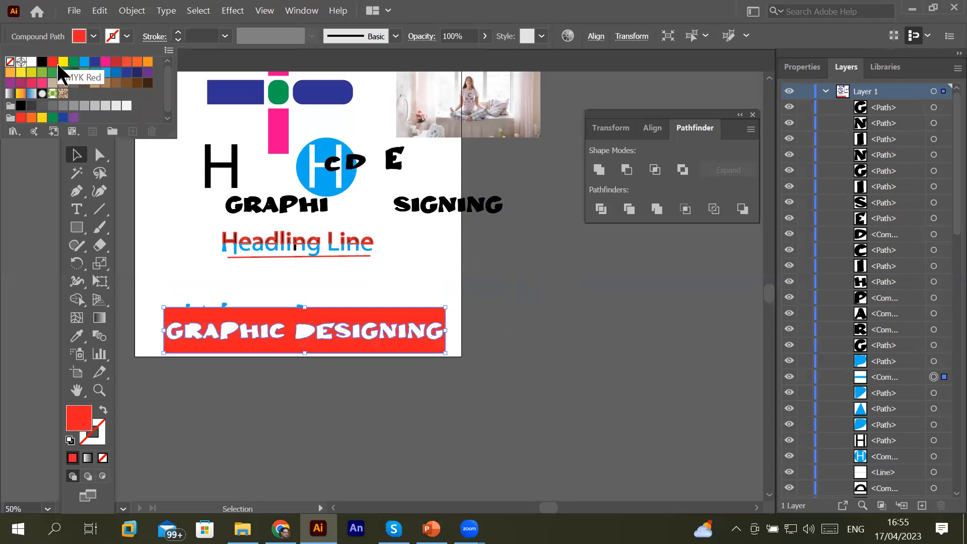
pyautogui.click(85, 62)
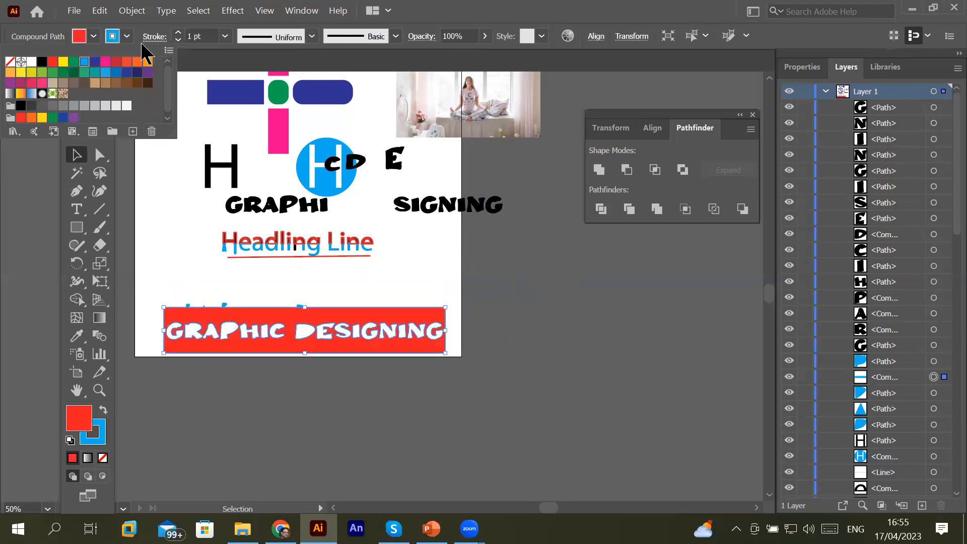
# - Increase the banner's stroke weight to 7 pt
pyautogui.click(179, 33)
pyautogui.click(179, 33)
pyautogui.click(179, 33)
pyautogui.click(179, 33)
pyautogui.click(179, 34)
pyautogui.click(179, 34)
pyautogui.click(179, 33)
# - Move the red banner up about 18 mm so it covers the stray blue letter pieces beneath the heading
pyautogui.moveTo(257, 313); pyautogui.dragTo(250, 280)
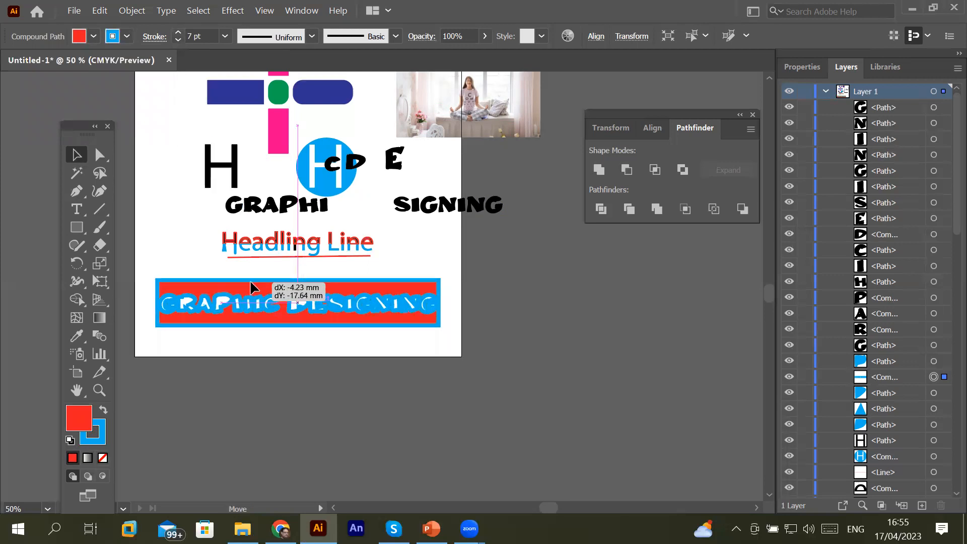
pyautogui.click(256, 337)
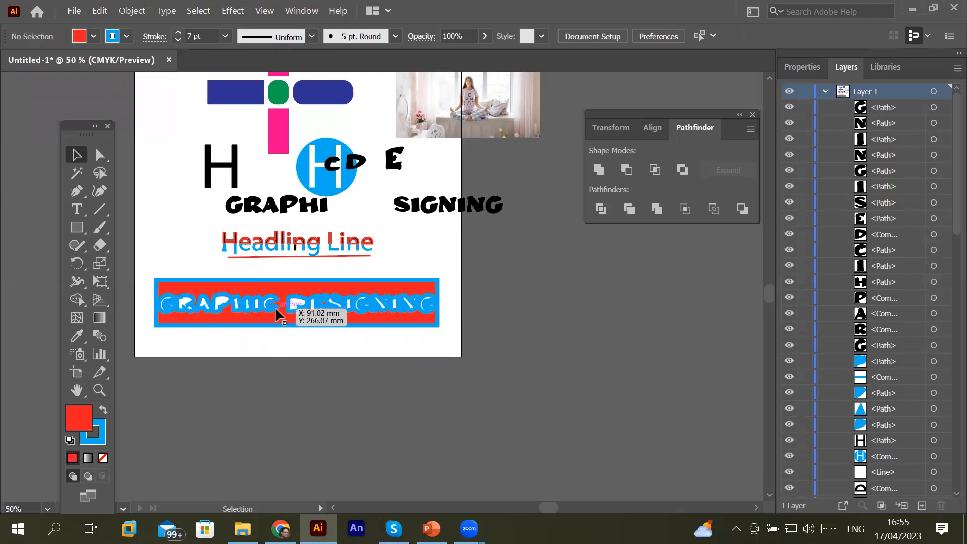
pyautogui.scroll(2, 276, 313)
pyautogui.scroll(-1, 276, 316)
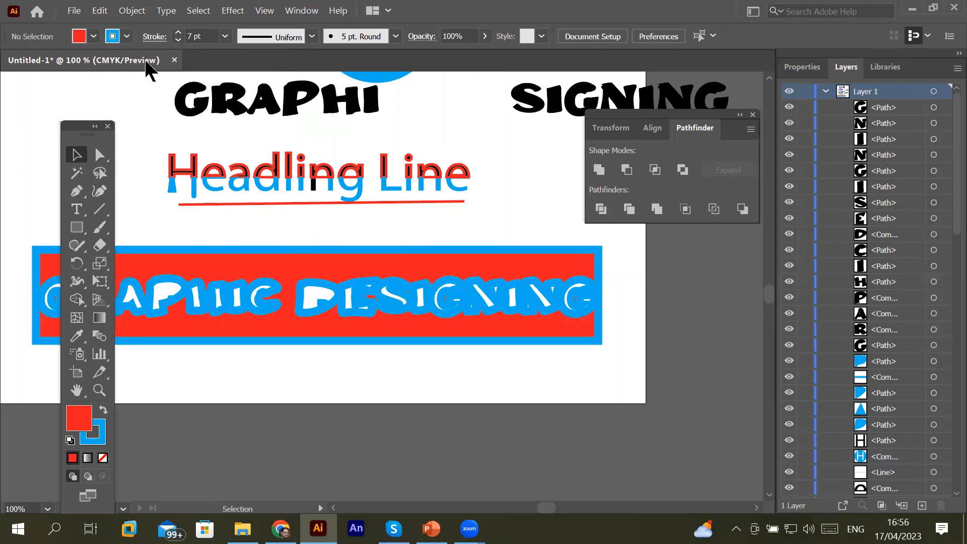
# - Set the red banner's stroke weight to 2 pt and deselect it
pyautogui.click(177, 40)
pyautogui.click(178, 40)
pyautogui.click(178, 41)
pyautogui.click(244, 271)
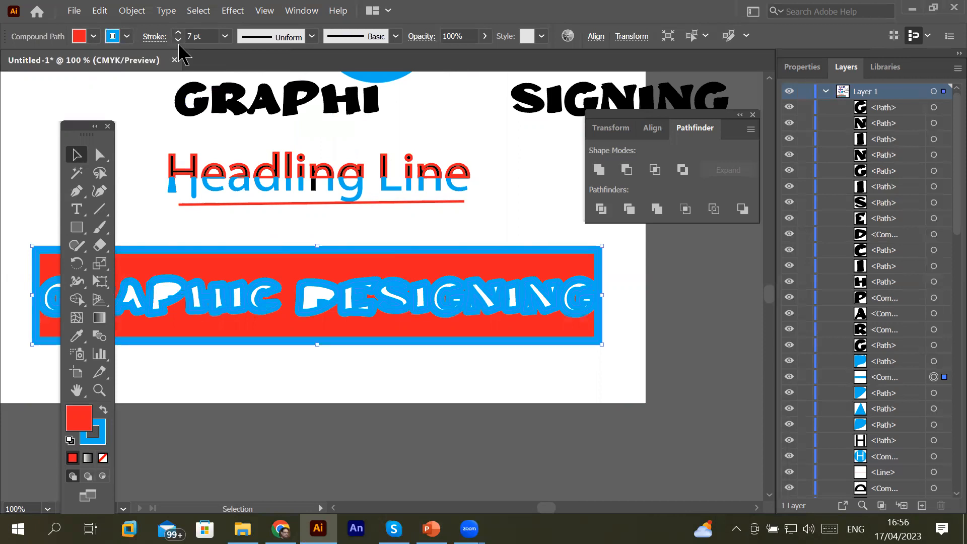
pyautogui.click(178, 40)
pyautogui.click(178, 40)
pyautogui.click(178, 41)
pyautogui.click(178, 41)
pyautogui.click(178, 40)
pyautogui.click(179, 41)
pyautogui.click(179, 40)
pyautogui.click(179, 40)
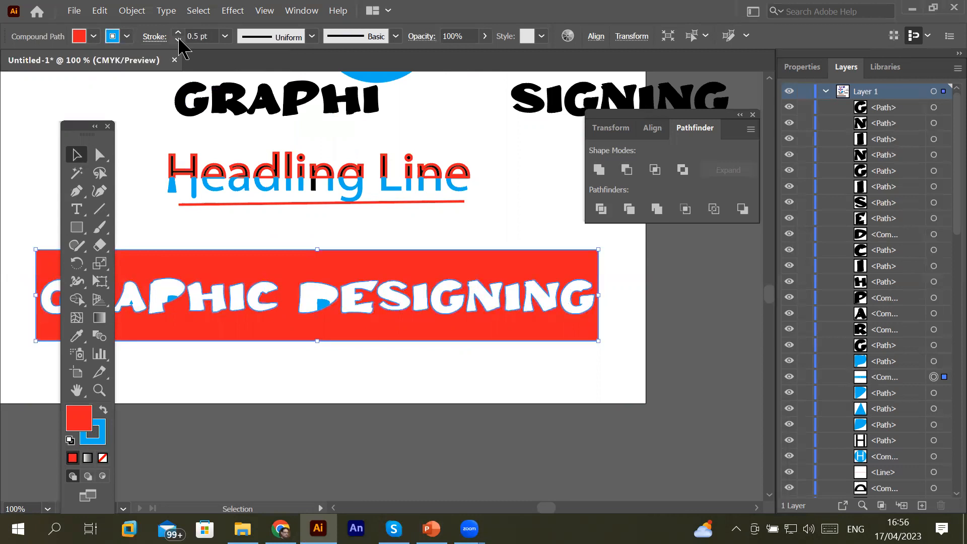
pyautogui.click(178, 32)
pyautogui.click(178, 33)
pyautogui.click(177, 32)
pyautogui.click(152, 185)
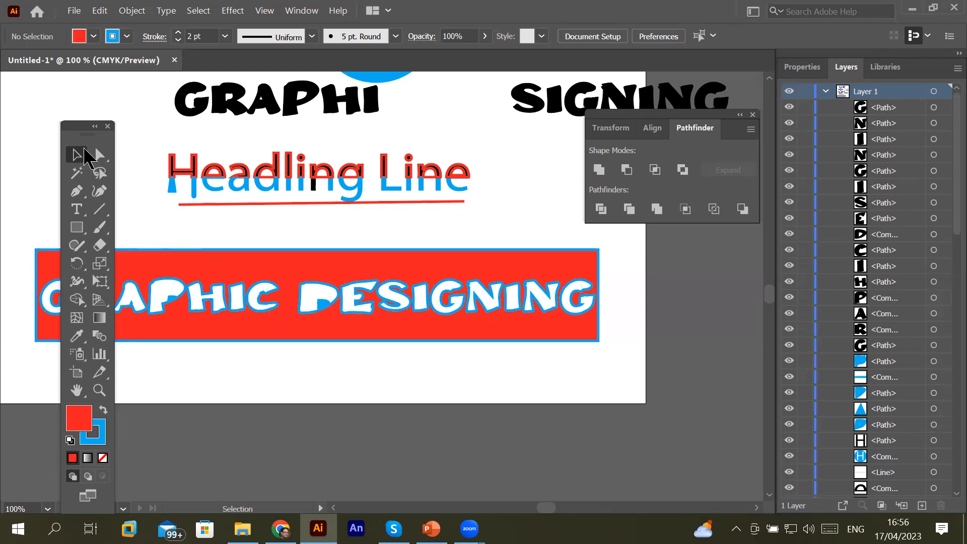
# - Stretch the upper tip of the letter C in the red banner outward and up toward the D using Direct Selection
pyautogui.click(98, 157)
pyautogui.click(301, 287)
pyautogui.scroll(3, 270, 302)
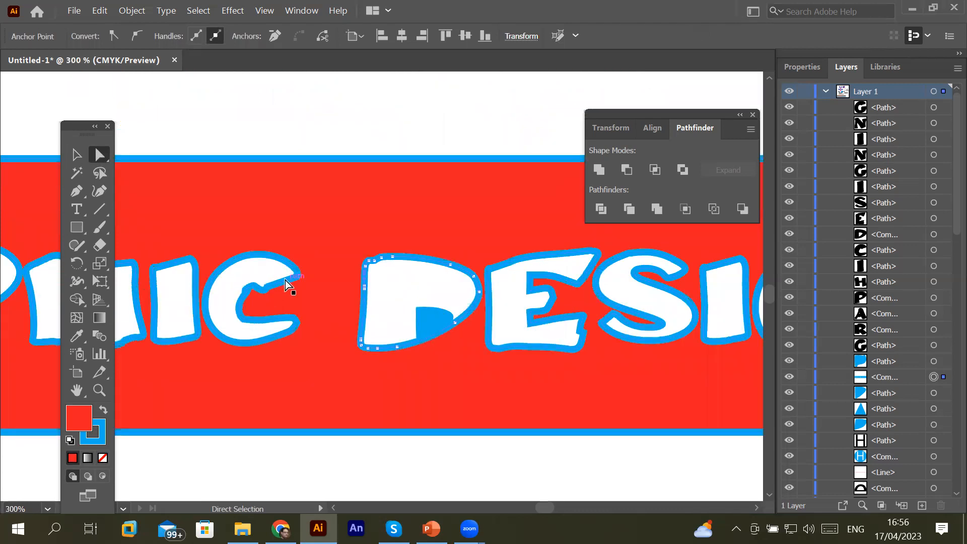
pyautogui.click(290, 280)
pyautogui.scroll(4, 287, 274)
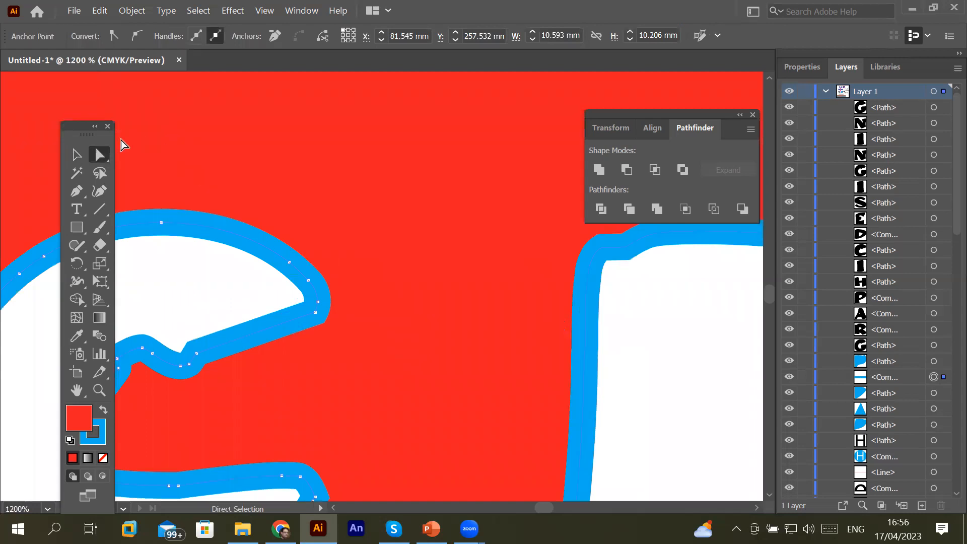
pyautogui.click(100, 173)
pyautogui.moveTo(302, 229)
pyautogui.mouseDown()
pyautogui.moveTo(271, 285)
pyautogui.moveTo(311, 341)
pyautogui.moveTo(345, 268)
pyautogui.moveTo(303, 230)
pyautogui.mouseUp()
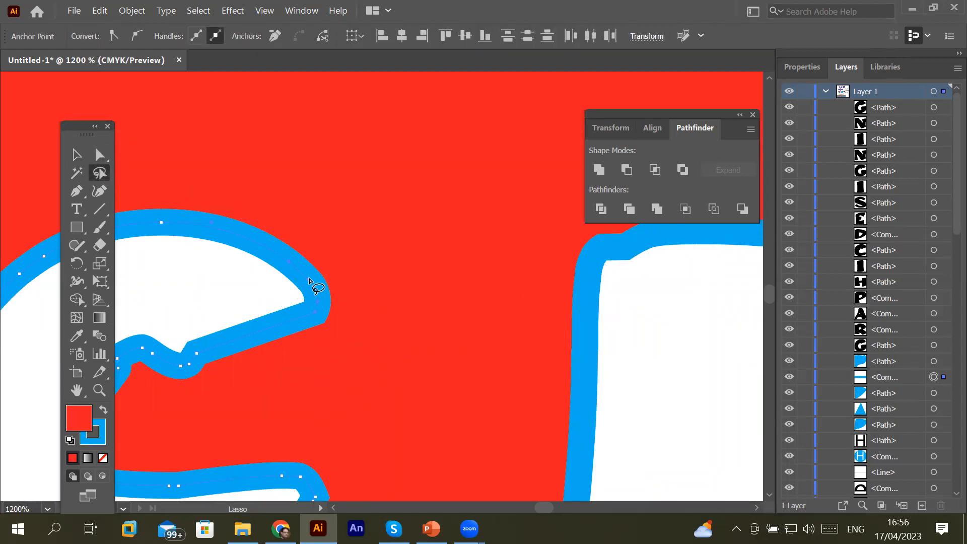
pyautogui.click(100, 157)
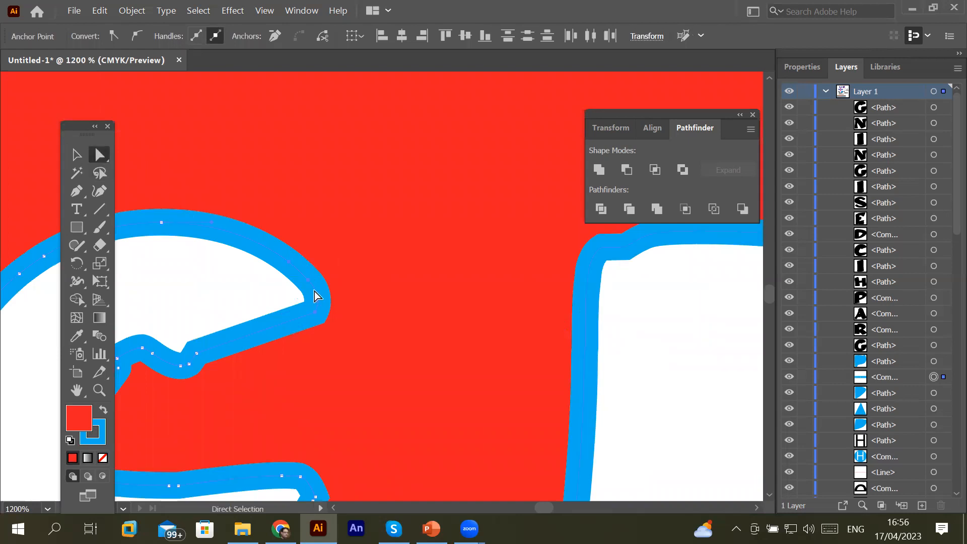
pyautogui.moveTo(308, 287); pyautogui.dragTo(513, 161)
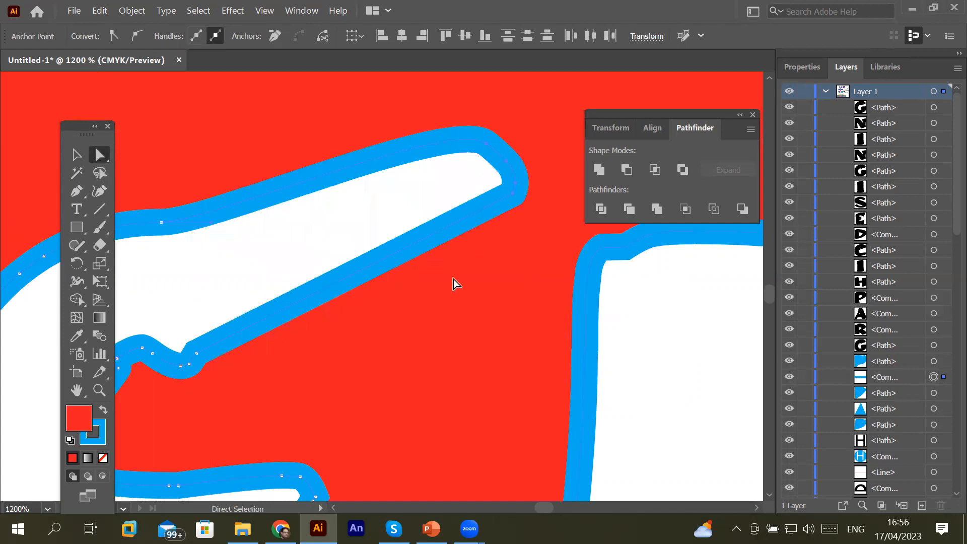
pyautogui.hotkey('ctrl', '-')
pyautogui.hotkey('ctrl', '-')
pyautogui.hotkey('ctrl', '-')
pyautogui.hotkey('ctrl', '-')
pyautogui.hotkey('ctrl', '-')
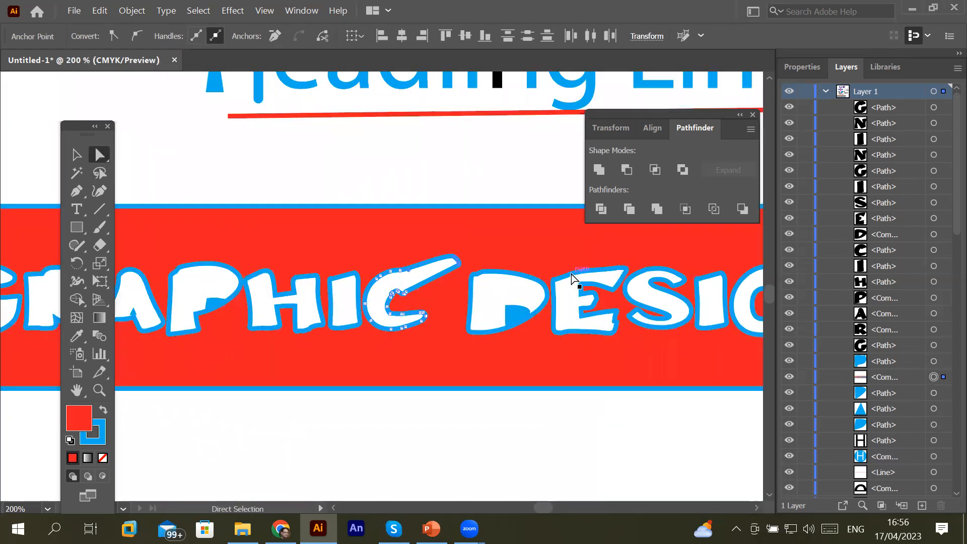
# - Review the Pathfinder Divide slide in PowerPoint, and return to the Illustrator document
pyautogui.click(564, 304)
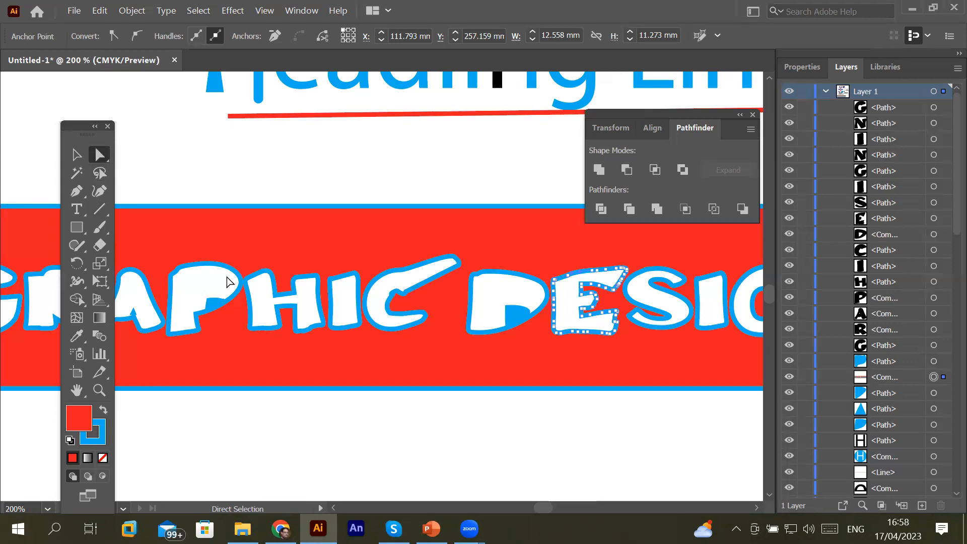
pyautogui.scroll(-5, 231, 281)
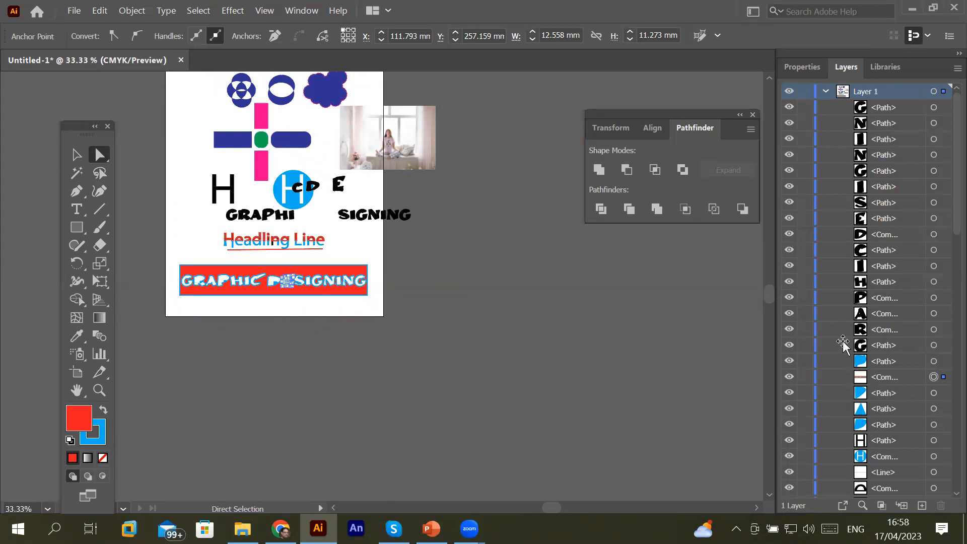
pyautogui.hotkey('alt', 'Tab')
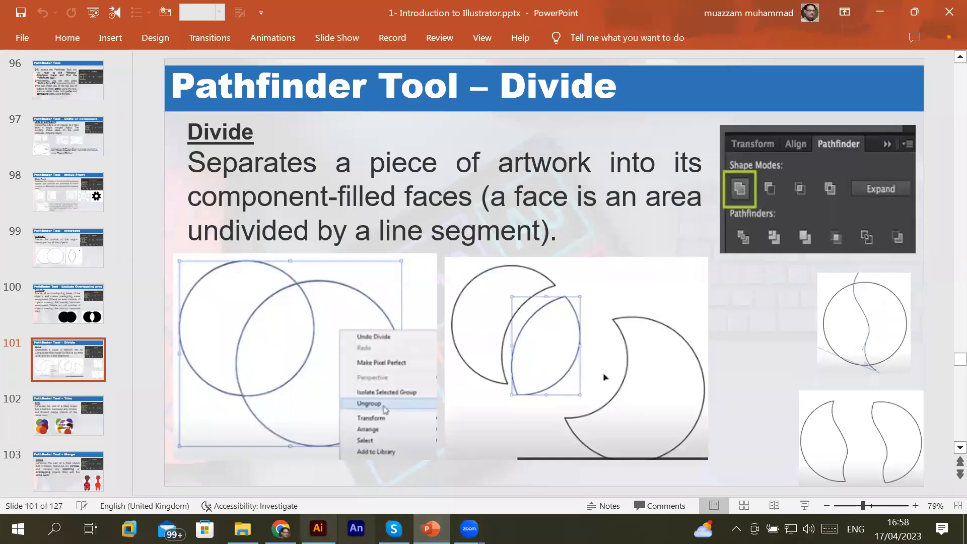
pyautogui.moveTo(318, 528)
pyautogui.click(319, 456)
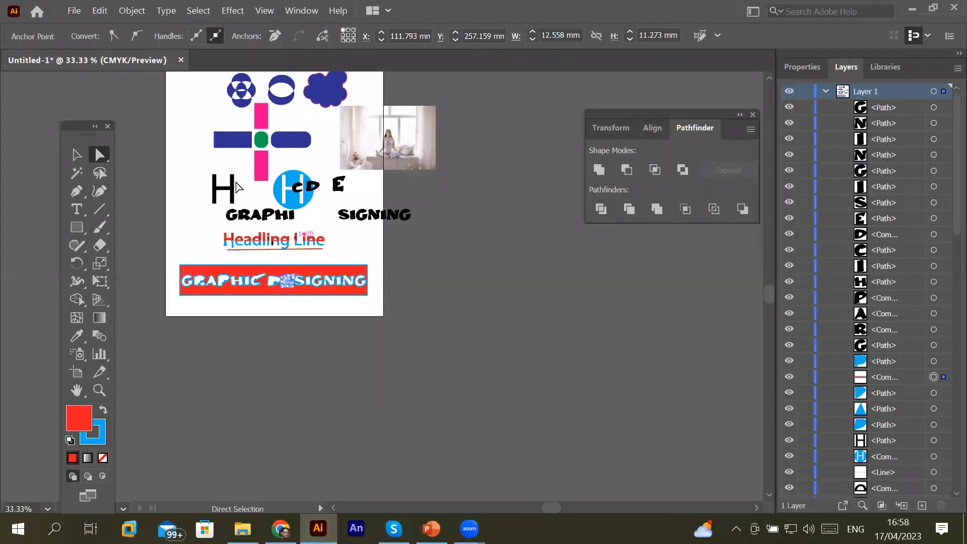
# - Draw a rectangle in the empty area beside the horizontal dark blue bar, with a light blue fill and the default black 1 pt stroke
pyautogui.hotkey('ctrl', '1')
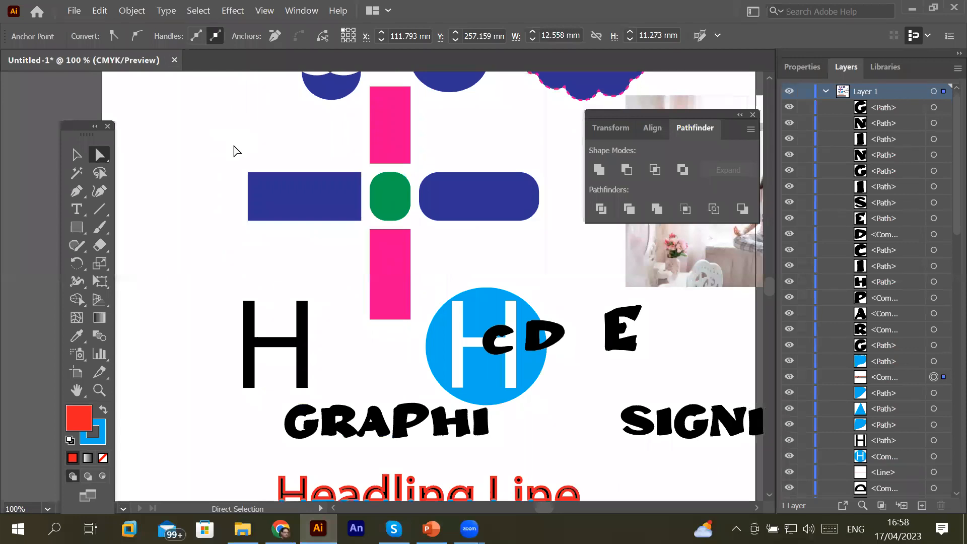
pyautogui.moveTo(80, 134); pyautogui.dragTo(49, 117)
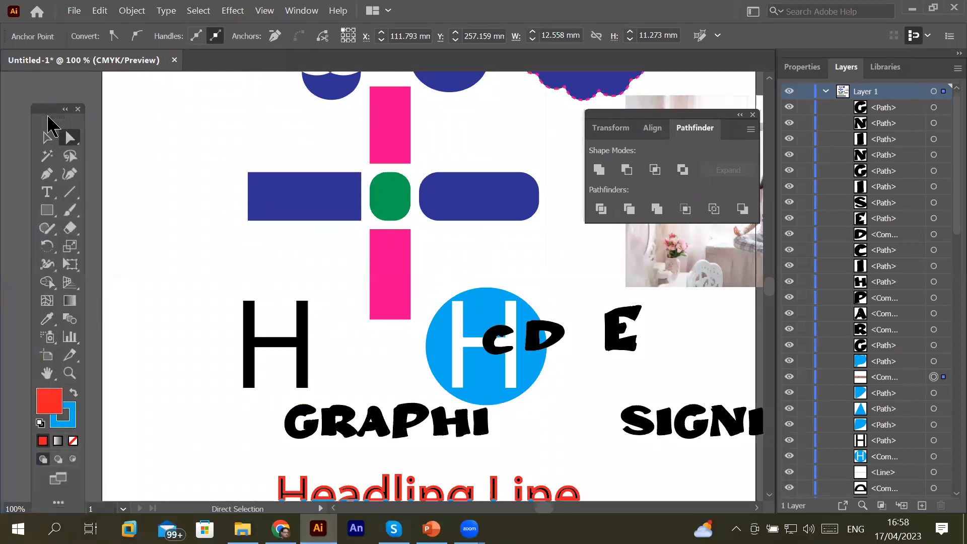
pyautogui.click(53, 216)
pyautogui.click(53, 216)
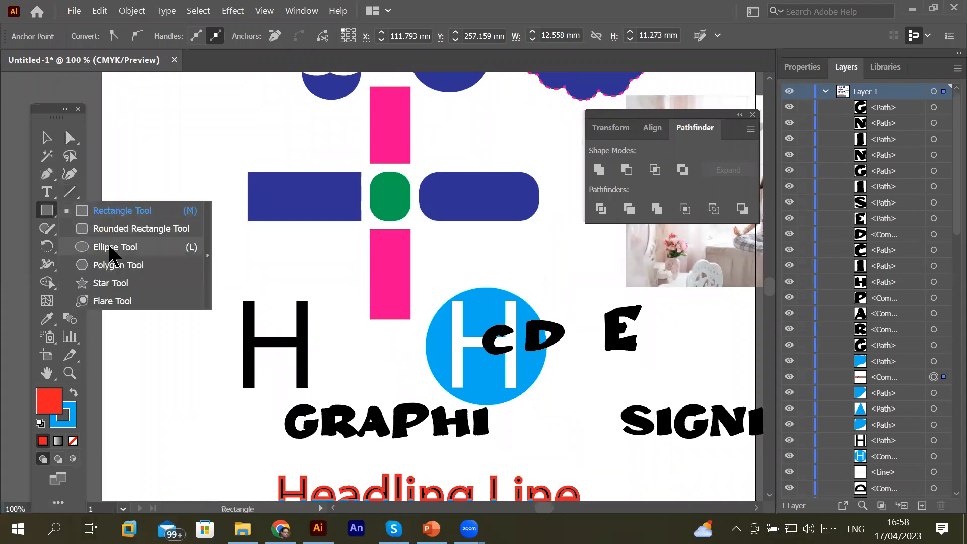
pyautogui.click(114, 215)
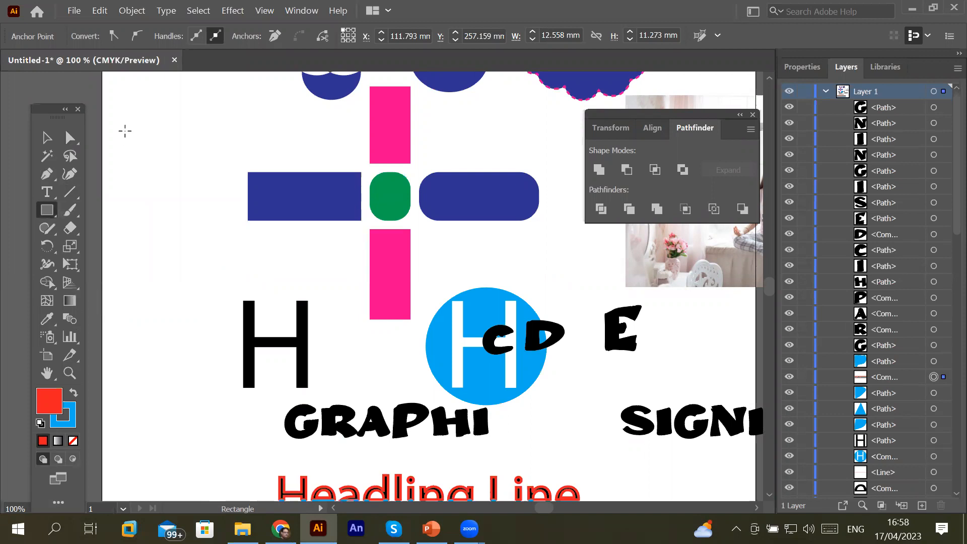
pyautogui.moveTo(123, 130)
pyautogui.mouseDown()
pyautogui.moveTo(191, 226)
pyautogui.moveTo(245, 230)
pyautogui.mouseUp()
pyautogui.click(40, 424)
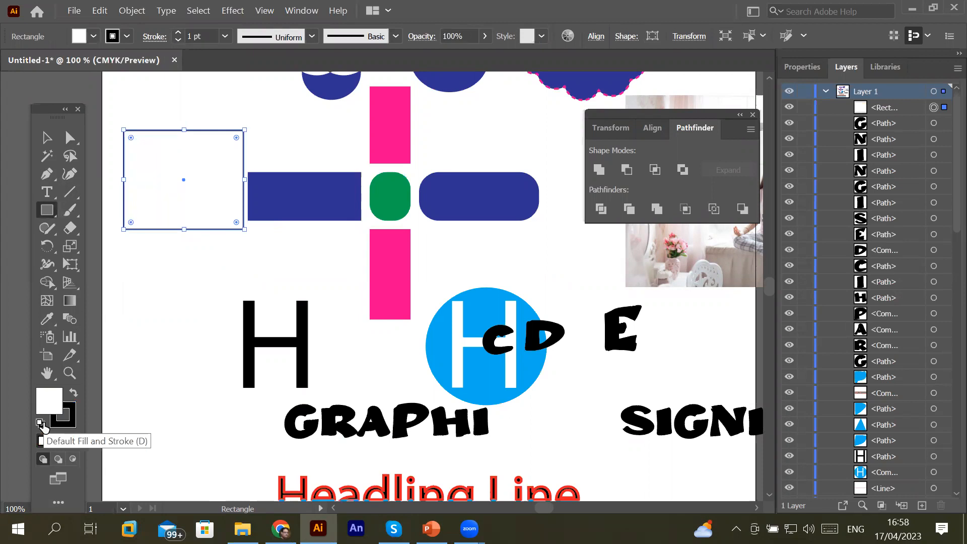
pyautogui.click(95, 36)
pyautogui.click(84, 61)
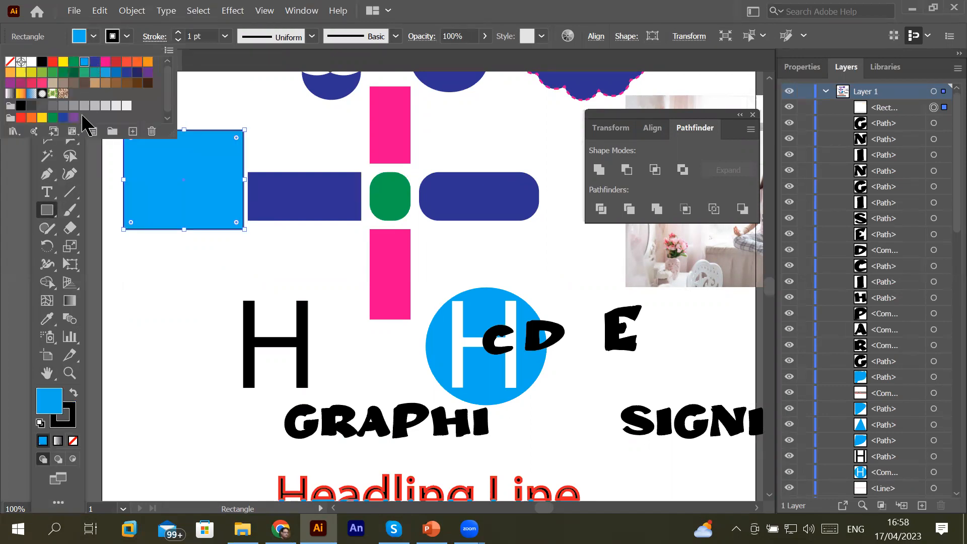
pyautogui.click(52, 398)
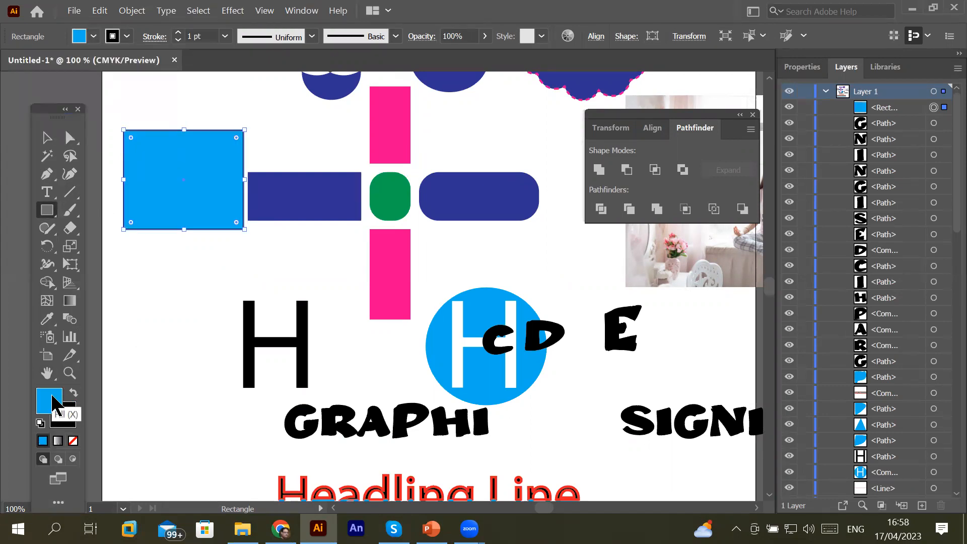
# - Draw an open wavy line across the light blue rectangle with the Curvature tool, extending past both of its sides
pyautogui.click(52, 177)
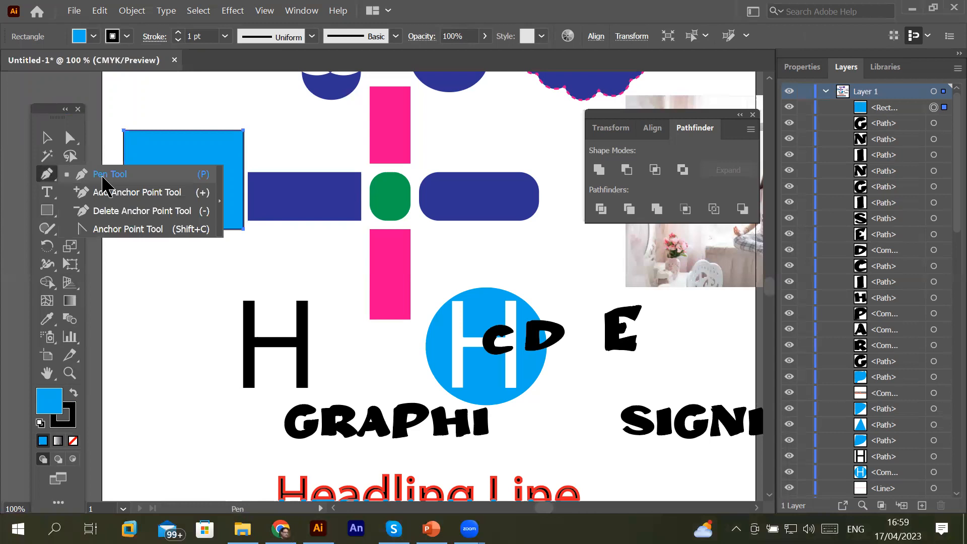
pyautogui.click(46, 174)
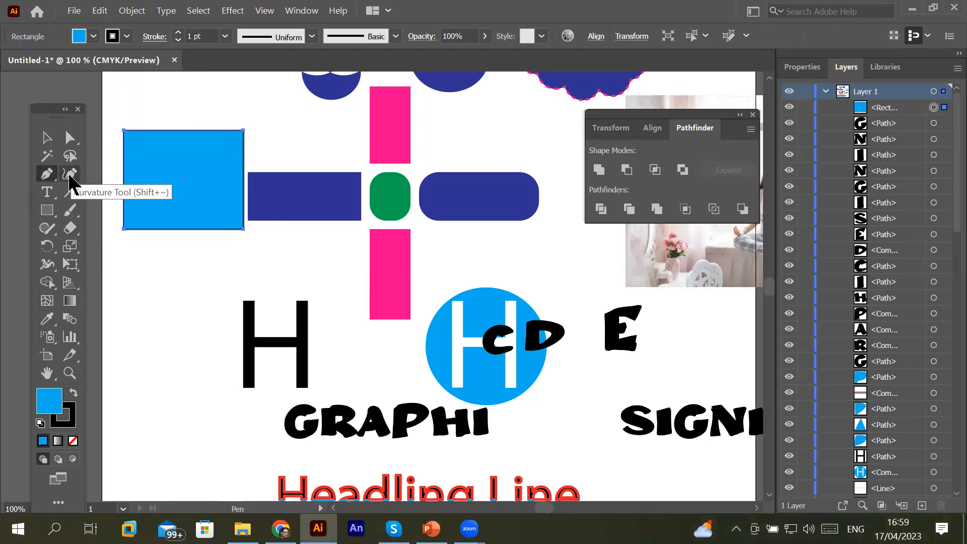
pyautogui.click(69, 174)
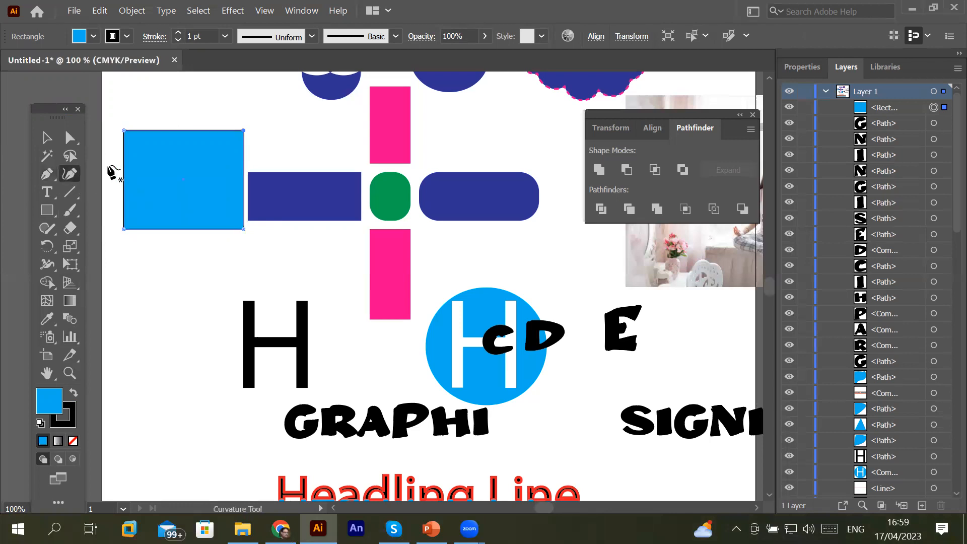
pyautogui.click(108, 166)
pyautogui.click(161, 165)
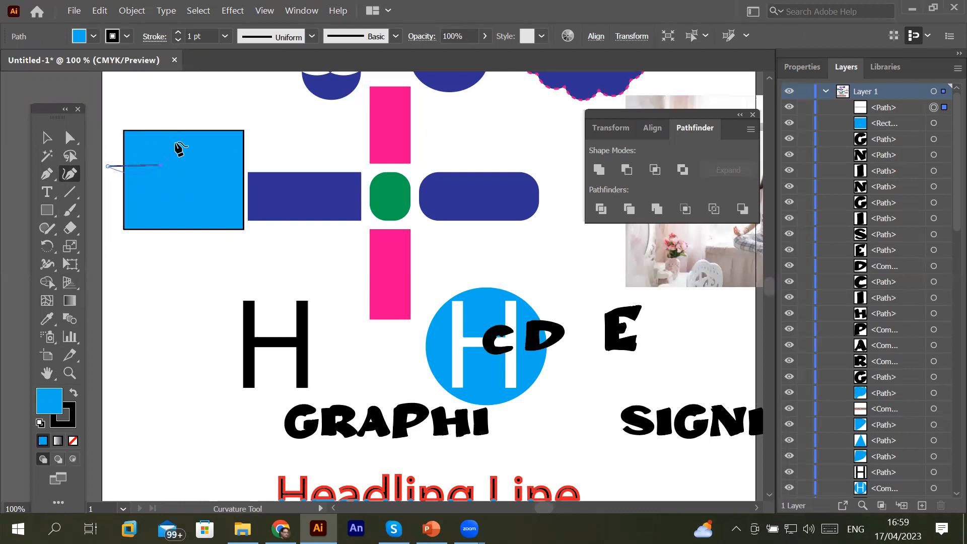
pyautogui.click(175, 142)
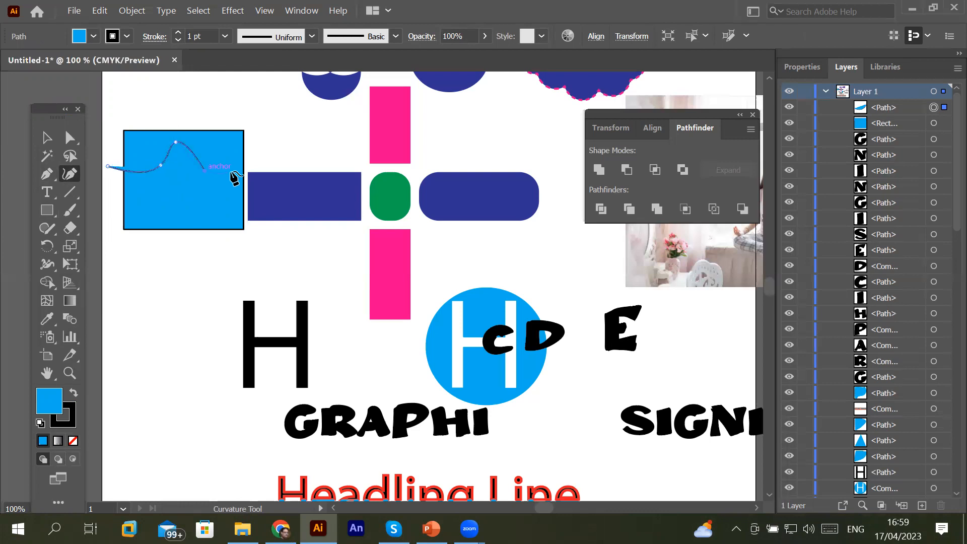
pyautogui.click(243, 148)
pyautogui.click(268, 163)
pyautogui.press('Escape')
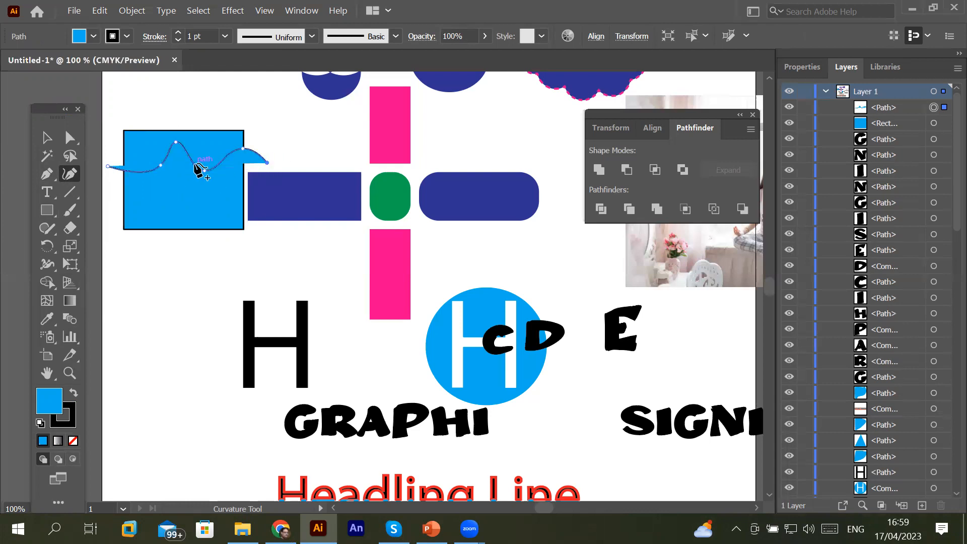
# - Set the wavy line's fill to None, keeping only its black stroke
pyautogui.click(93, 36)
pyautogui.click(12, 61)
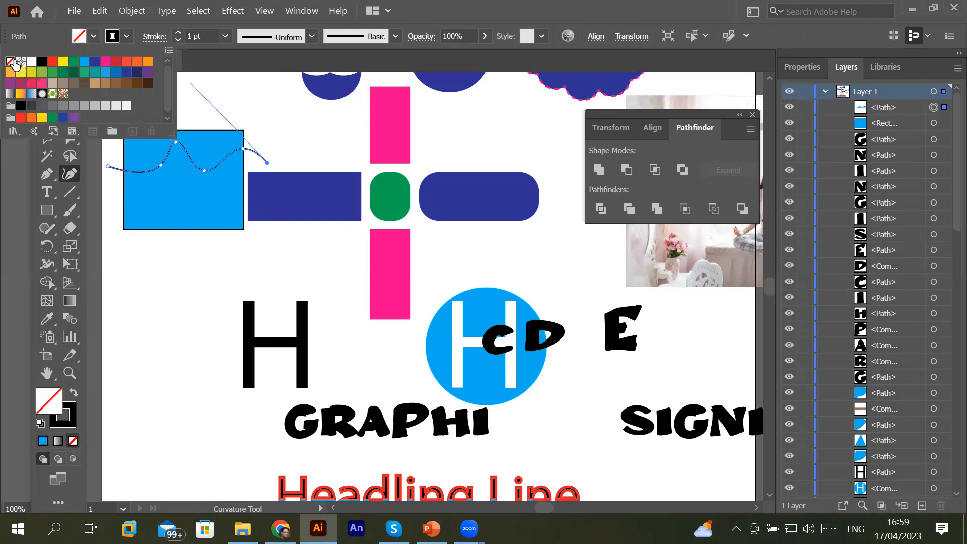
pyautogui.click(144, 170)
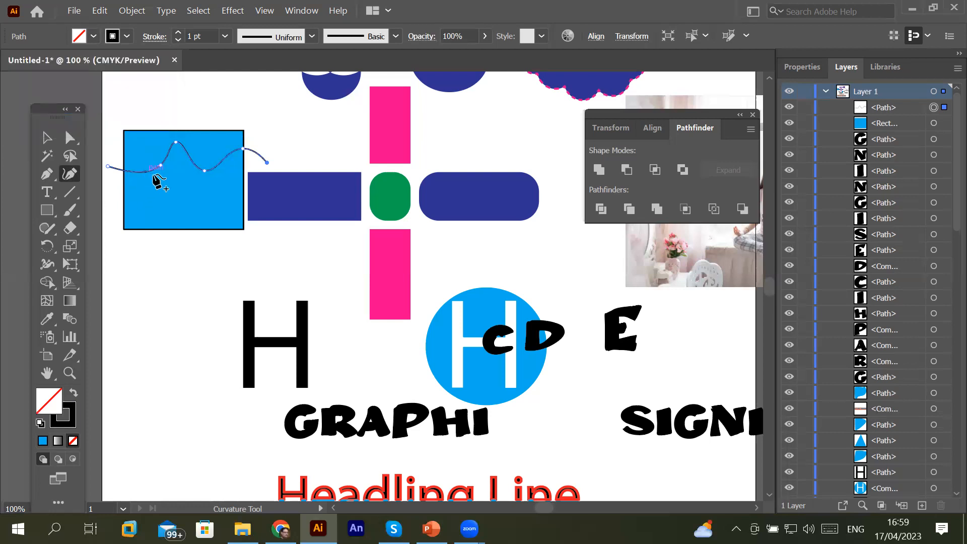
# - Add an anchor on the slope after the wave's peak and reshape the valley by adjusting its anchors and handles with Direct Selection
pyautogui.click(204, 171)
pyautogui.click(70, 139)
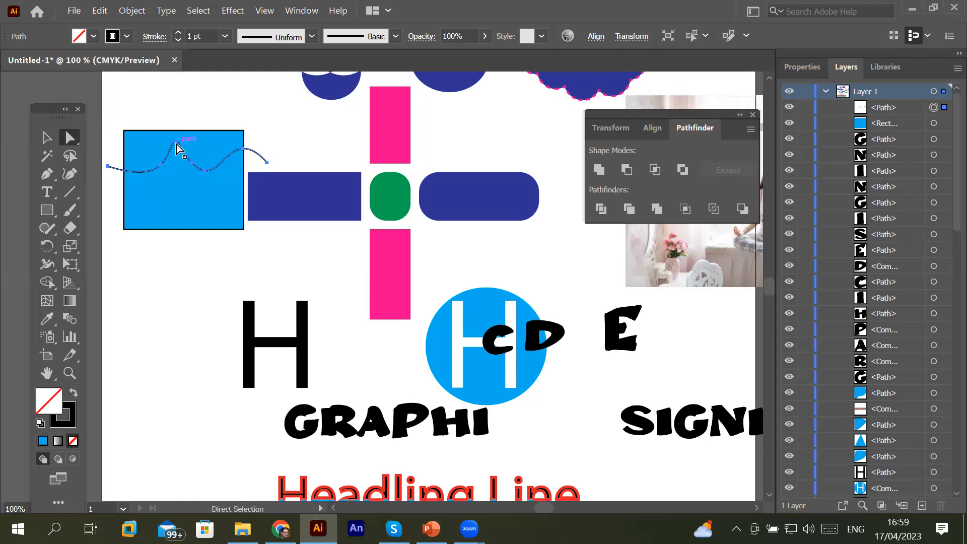
pyautogui.scroll(3, 176, 144)
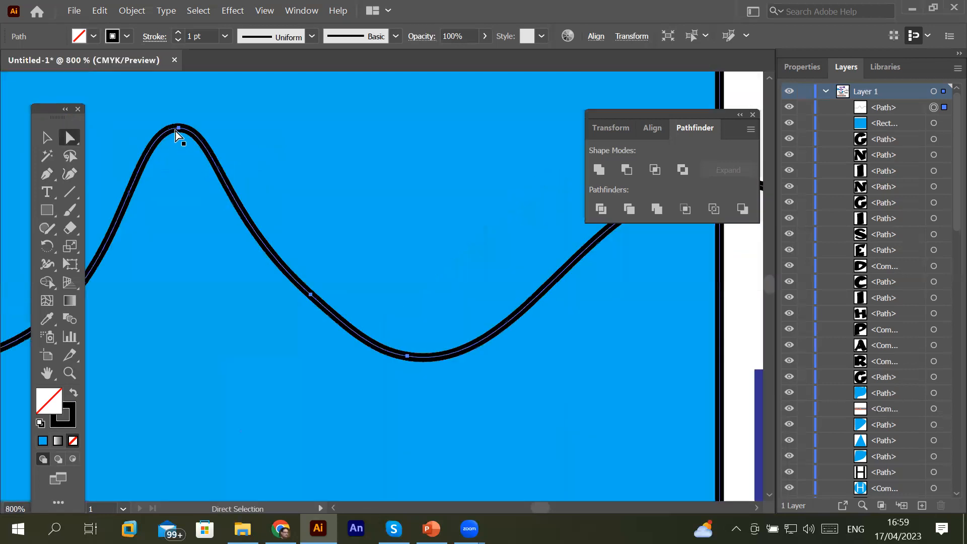
pyautogui.click(179, 128)
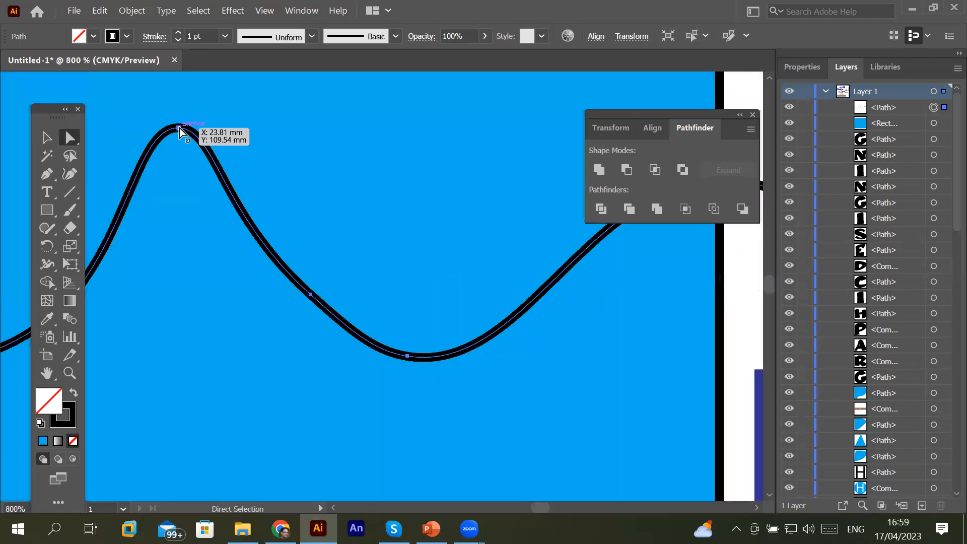
pyautogui.click(310, 295)
pyautogui.moveTo(405, 350)
pyautogui.mouseDown()
pyautogui.moveTo(412, 314)
pyautogui.moveTo(412, 356)
pyautogui.mouseUp()
pyautogui.moveTo(522, 364); pyautogui.dragTo(545, 320)
pyautogui.moveTo(312, 296); pyautogui.dragTo(296, 316)
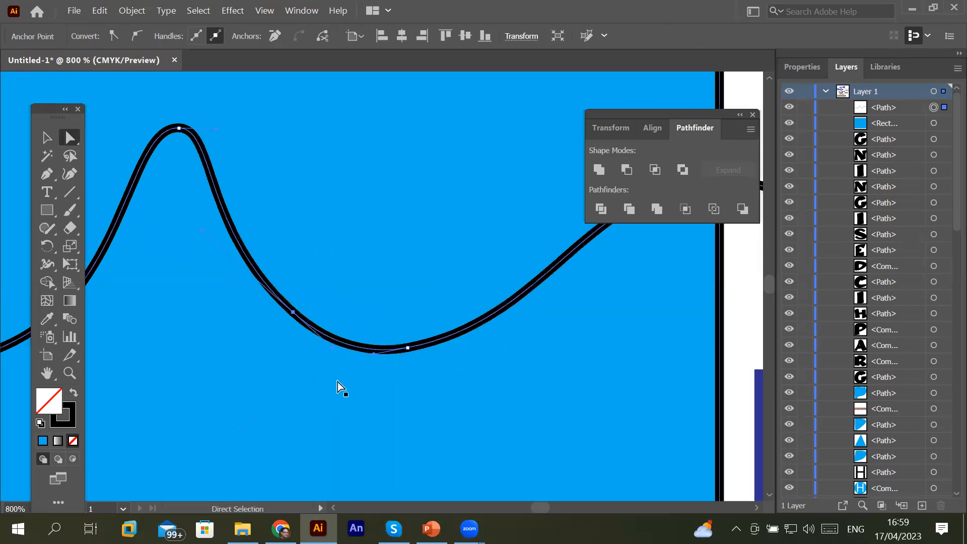
pyautogui.moveTo(409, 350); pyautogui.dragTo(342, 352)
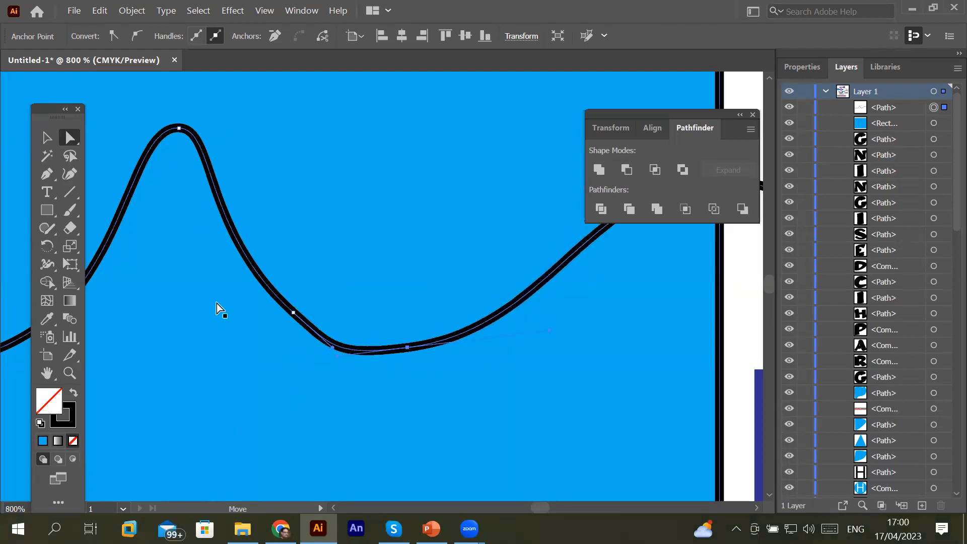
# - Move the light blue rectangle up slightly so the wavy line crosses near its middle, and select both the rectangle and the line
pyautogui.scroll(-5, 195, 248)
pyautogui.scroll(-1, 197, 248)
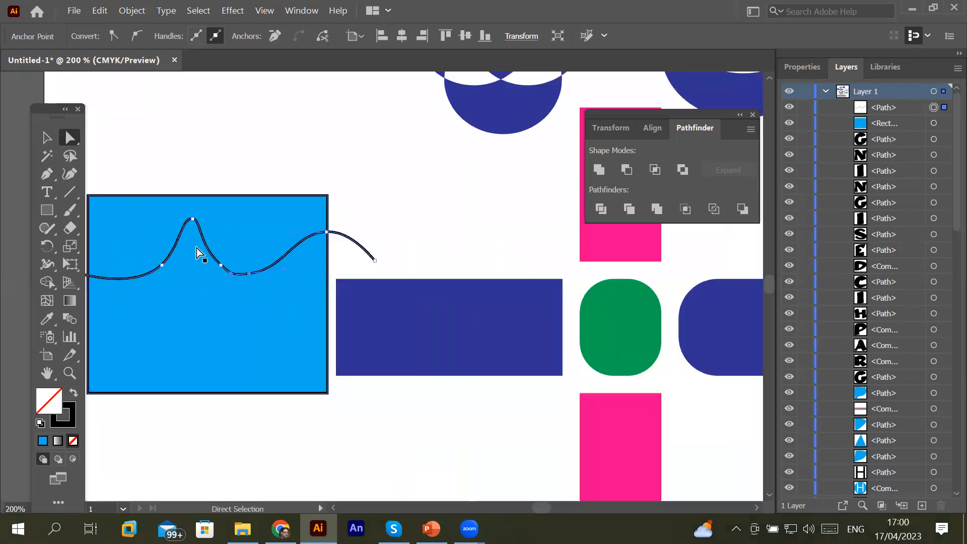
pyautogui.moveTo(46, 117); pyautogui.dragTo(24, 118)
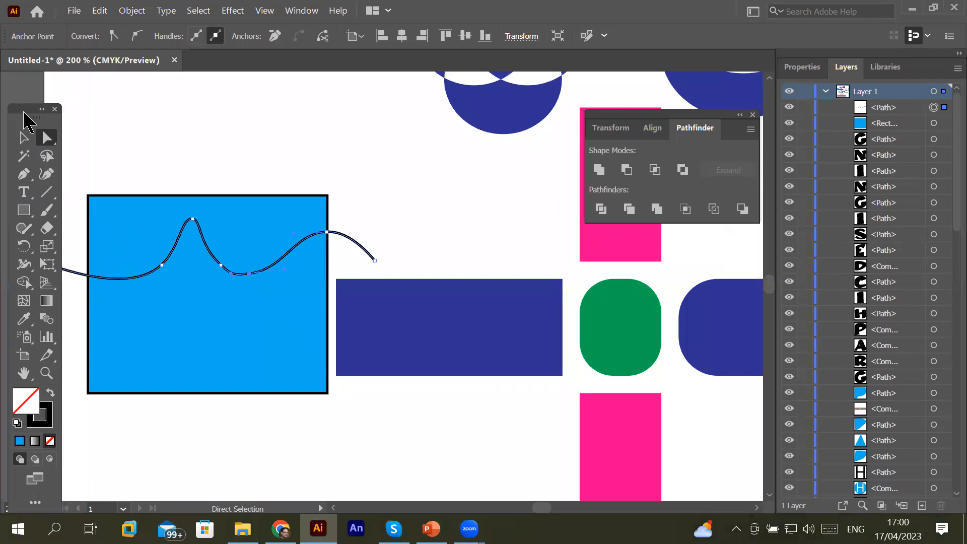
pyautogui.click(23, 137)
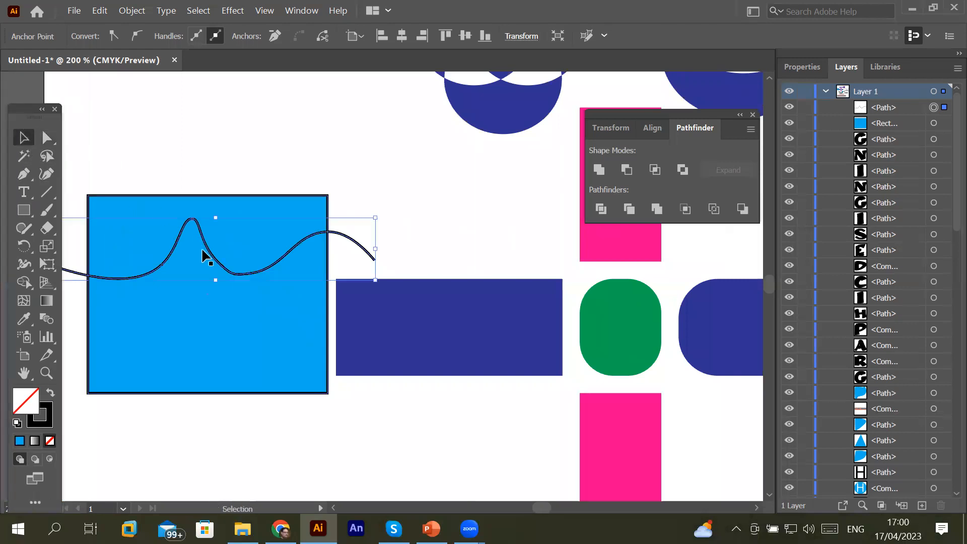
pyautogui.moveTo(211, 249); pyautogui.dragTo(208, 214)
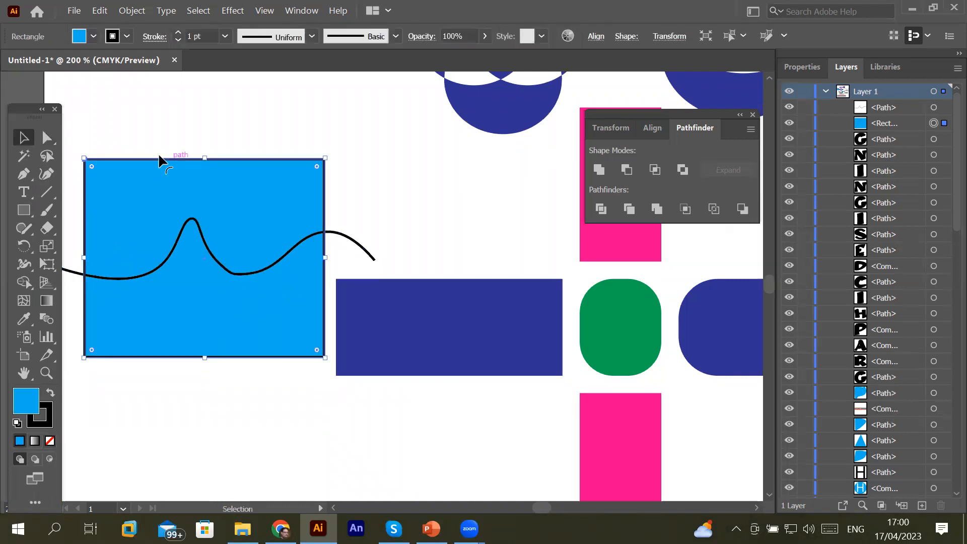
pyautogui.keyDown('shift'); pyautogui.click(356, 245); pyautogui.keyUp('shift')
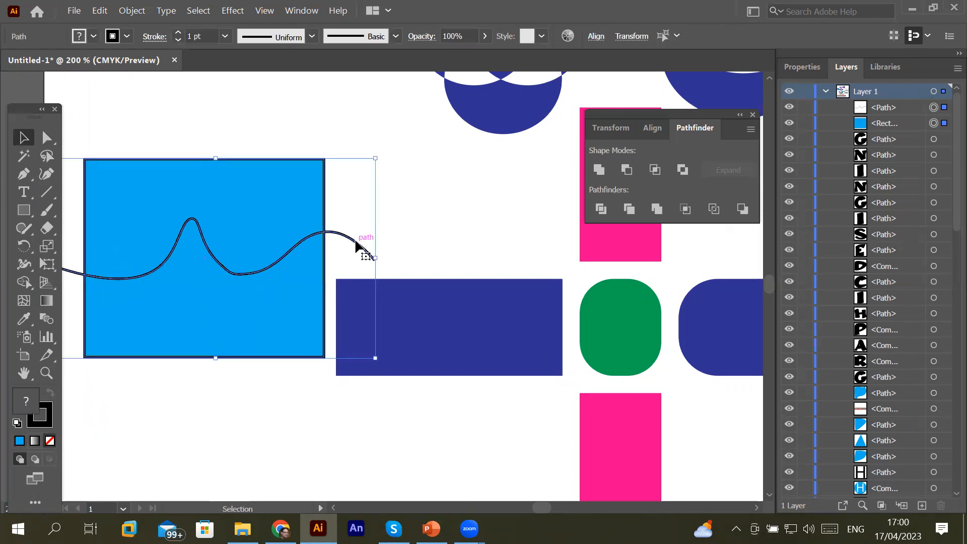
# - Divide the light blue rectangle along the wavy line and ungroup the resulting pieces
pyautogui.click(602, 209)
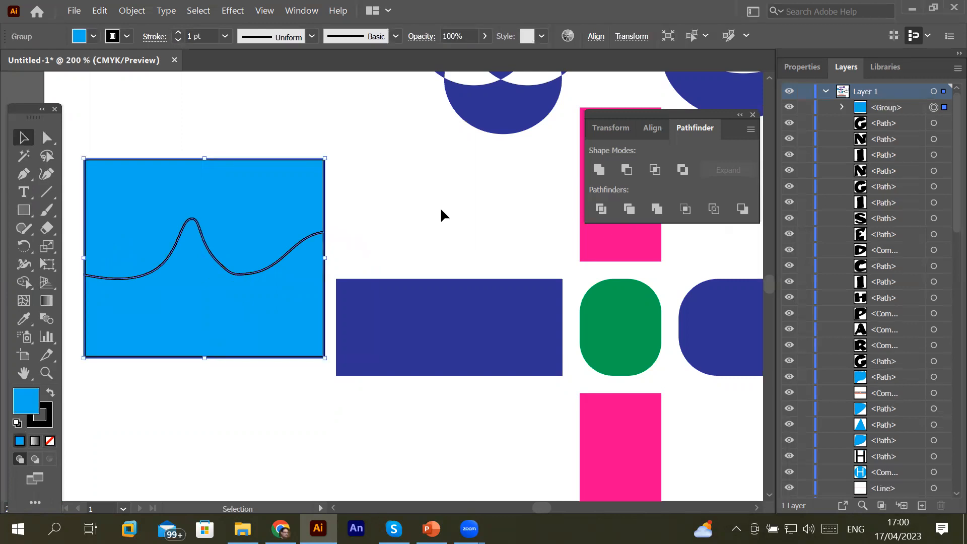
pyautogui.rightClick(283, 217)
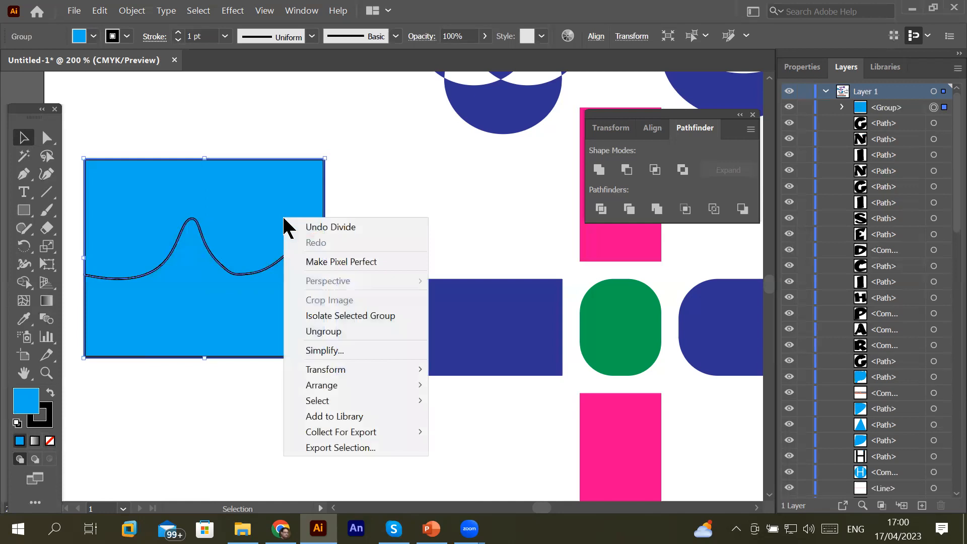
pyautogui.click(310, 332)
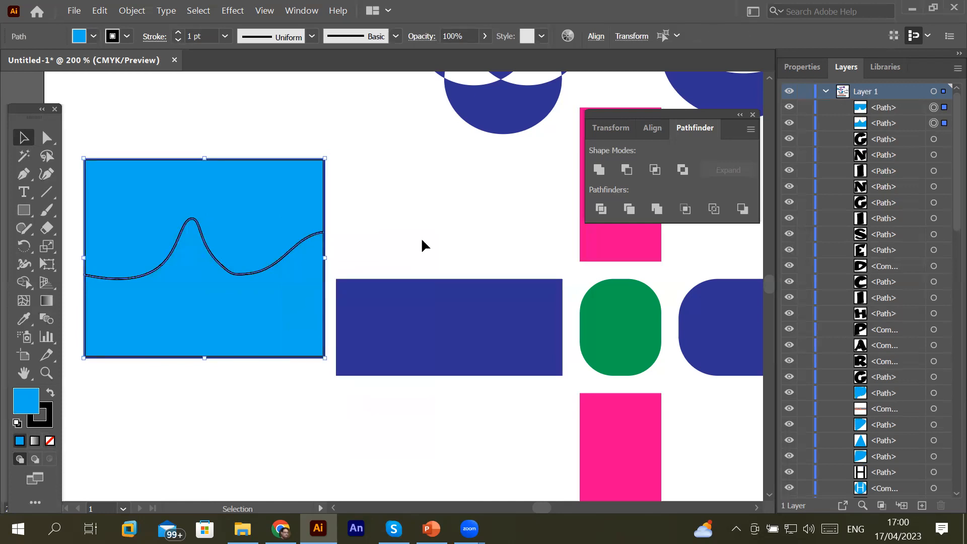
# - Nudge the rectangle's upper piece up and its lower piece down so the two halves stand apart
pyautogui.click(418, 215)
pyautogui.click(310, 207)
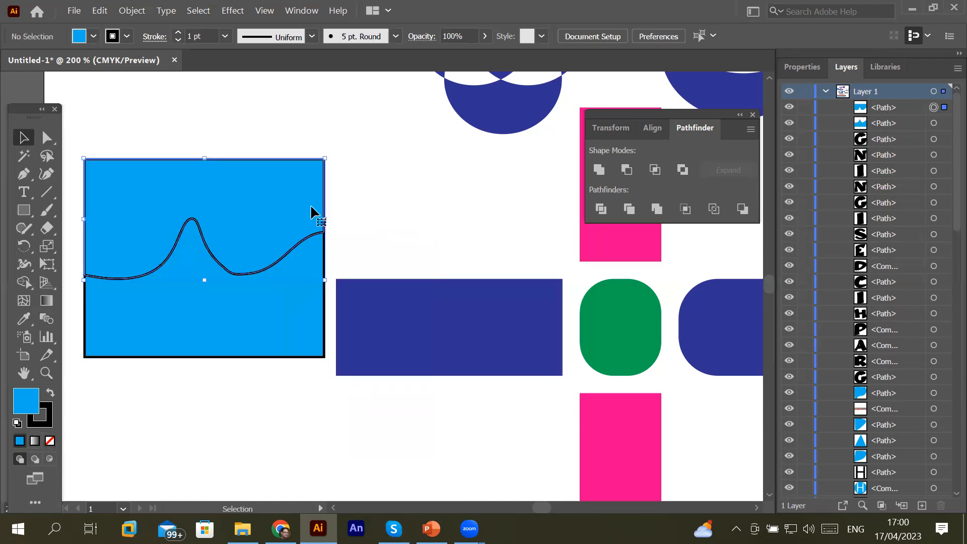
pyautogui.hotkey('shift', 'Up')
pyautogui.hotkey('shift', 'Up')
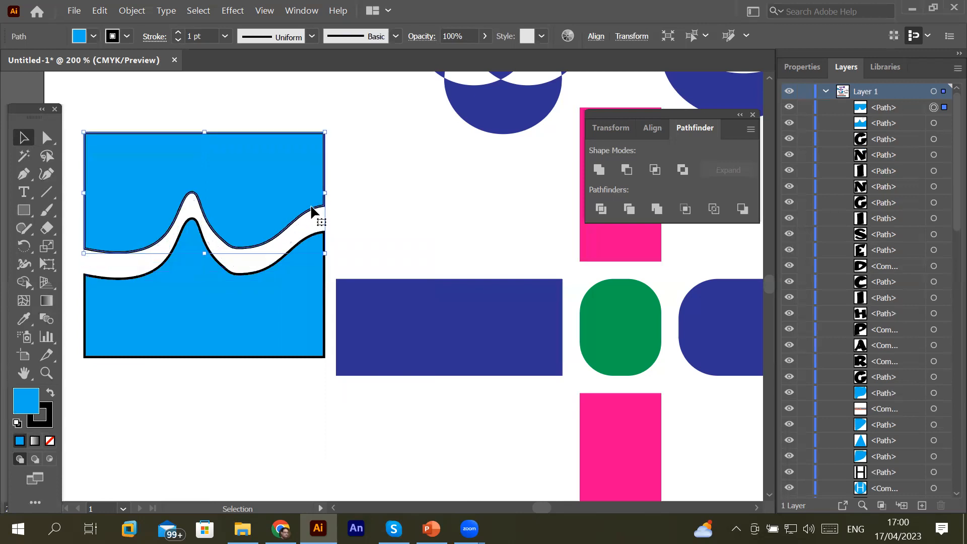
pyautogui.click(304, 307)
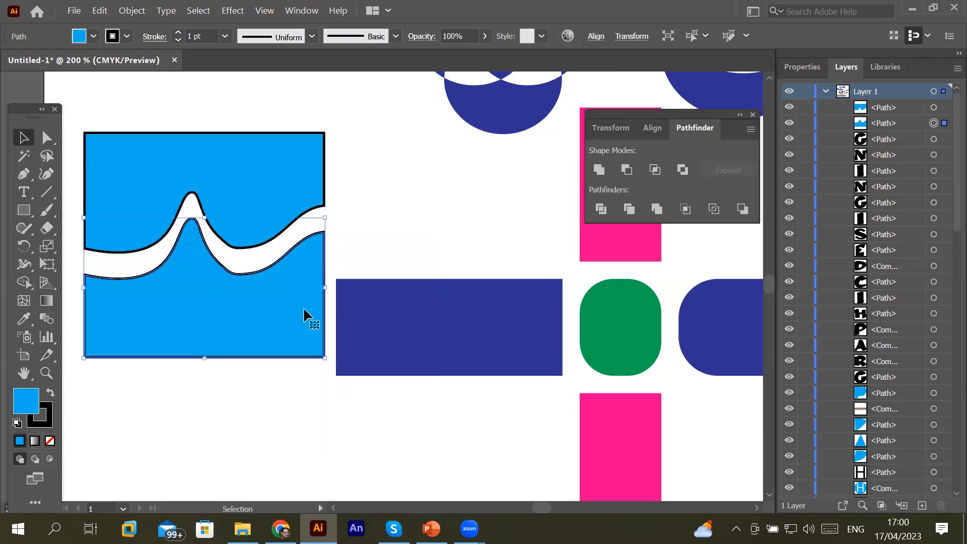
pyautogui.hotkey('shift', 'Down')
pyautogui.press('Down')
pyautogui.press('Down')
pyautogui.press('Down')
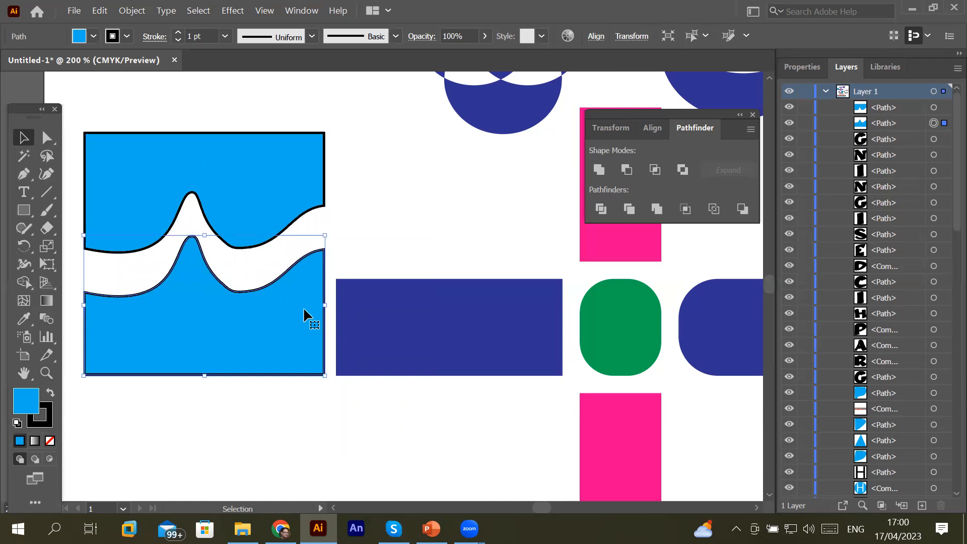
# - Undo the moves, the ungrouping and the Divide back to the whole rectangle with the wavy line across it
pyautogui.hotkey('ctrl', 'z')
pyautogui.hotkey('ctrl', 'z')
pyautogui.hotkey('ctrl', 'z')
pyautogui.hotkey('ctrl', 'z')
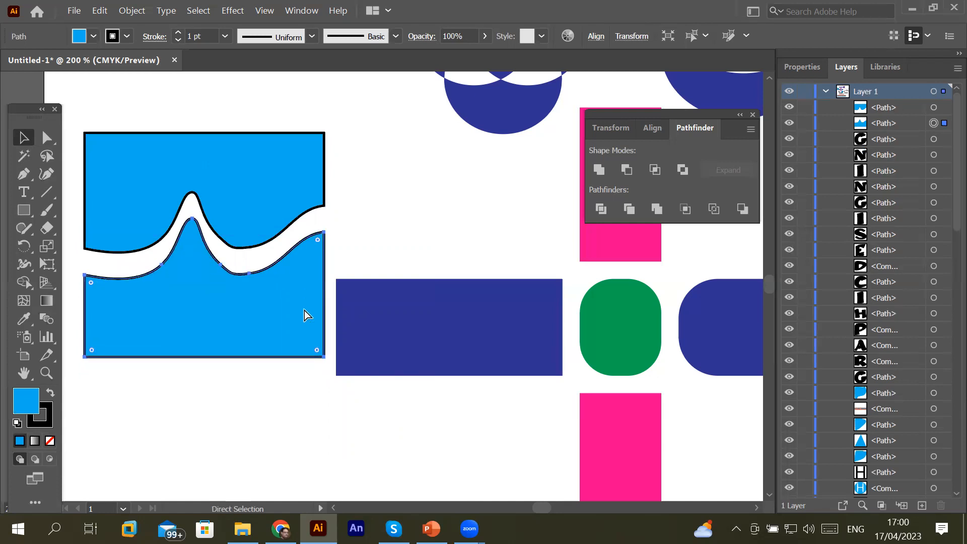
pyautogui.hotkey('ctrl', 'z')
pyautogui.hotkey('ctrl', 'z')
pyautogui.hotkey('ctrl', 'z')
pyautogui.hotkey('ctrl', 'z')
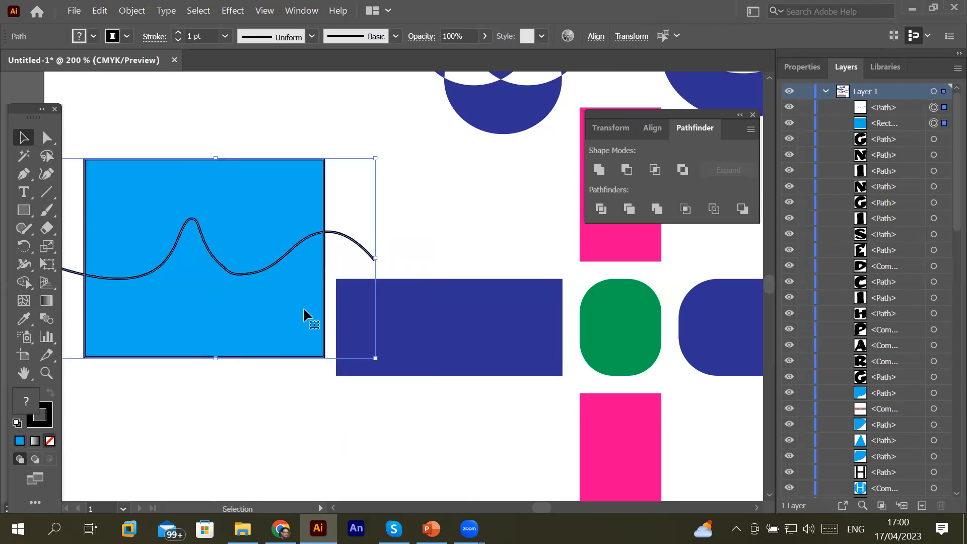
# - Select only the wavy line and set its stroke weight to 10 pt
pyautogui.click(421, 223)
pyautogui.click(362, 247)
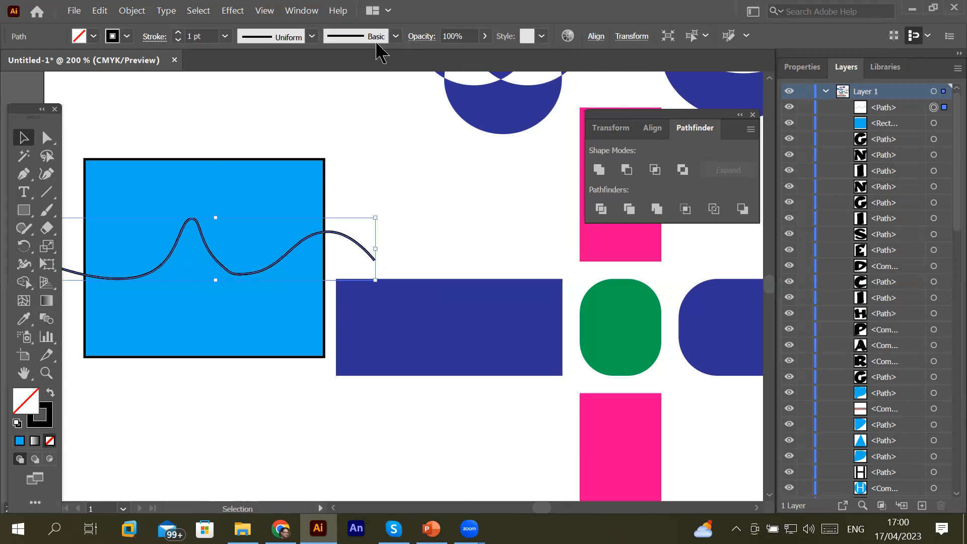
pyautogui.click(179, 32)
pyautogui.click(179, 33)
pyautogui.click(178, 32)
pyautogui.click(179, 33)
pyautogui.click(179, 32)
pyautogui.click(179, 32)
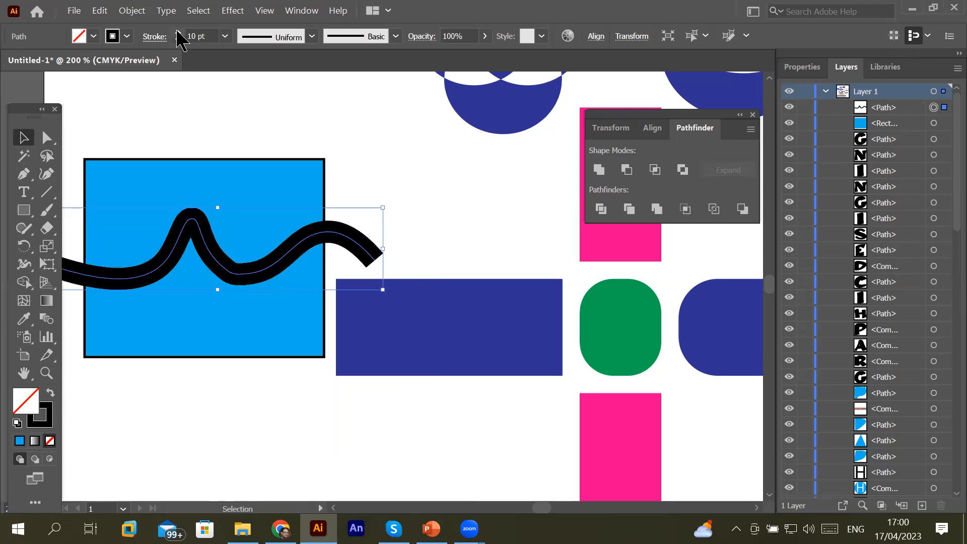
# - Try dividing the light blue rectangle with the 10 pt wavy line, then undo the Divide
pyautogui.keyDown('shift'); pyautogui.click(223, 173); pyautogui.keyUp('shift')
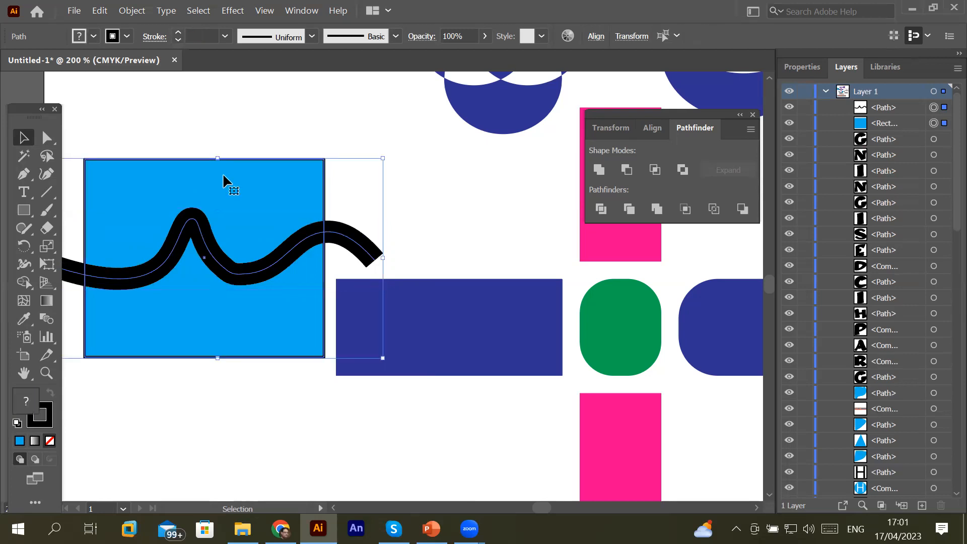
pyautogui.click(601, 208)
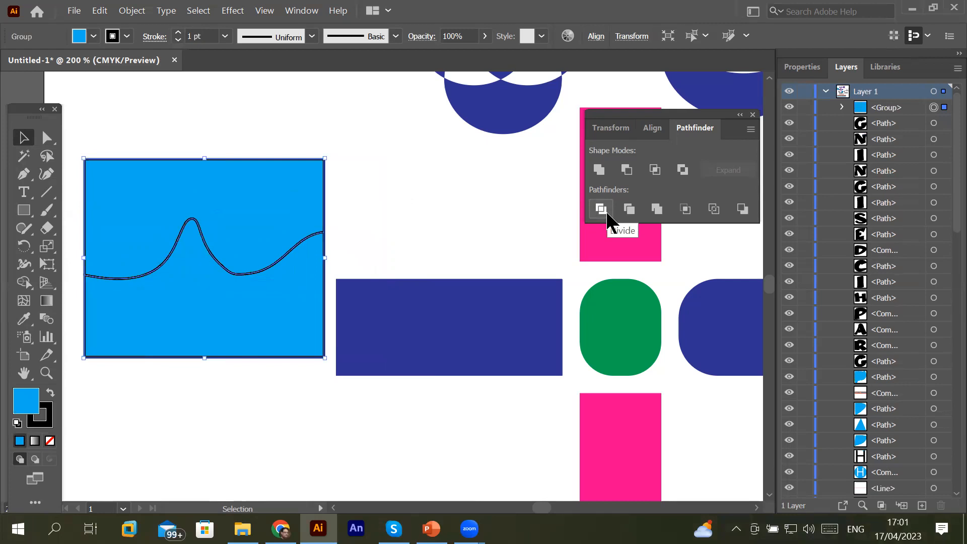
pyautogui.hotkey('ctrl', 'z')
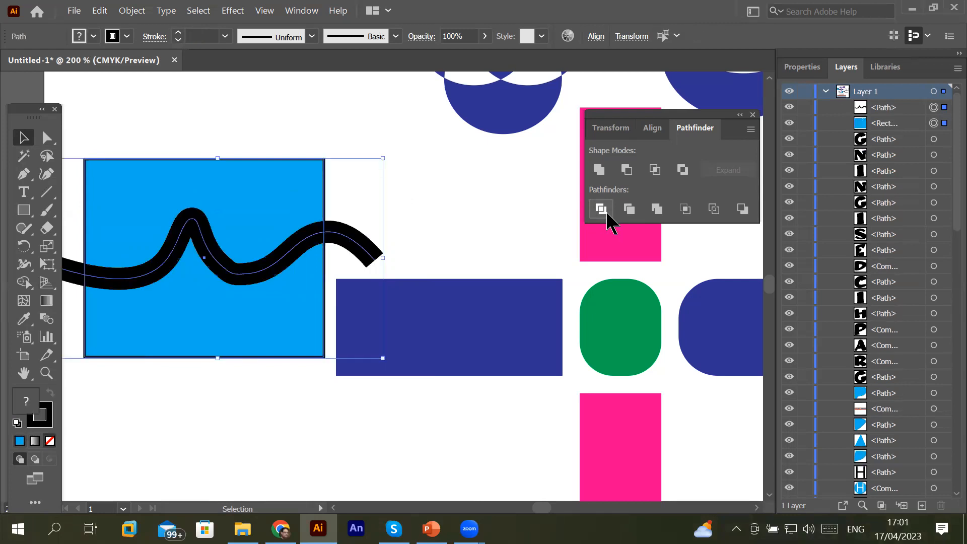
# - Examine the thick wavy line's central path up close where it crosses the light blue rectangle's edge
pyautogui.click(444, 190)
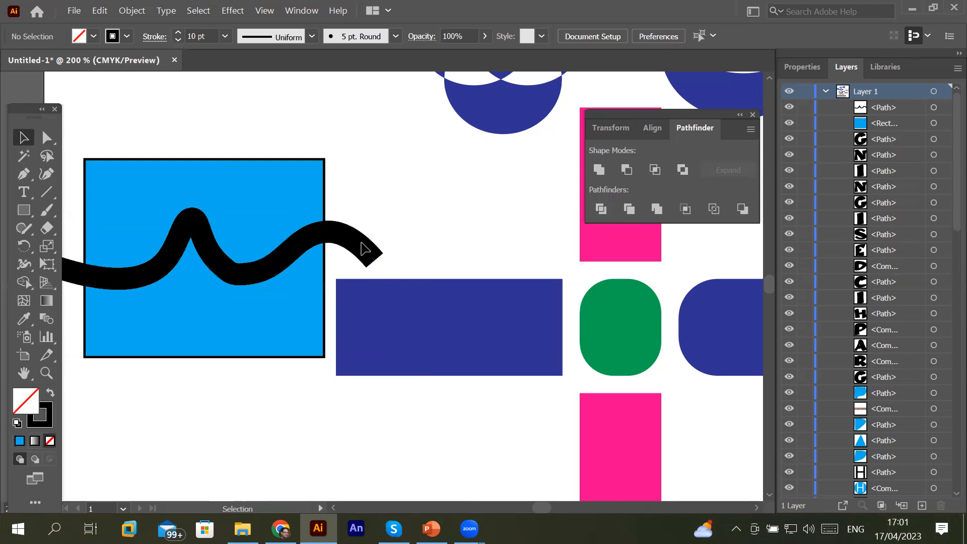
pyautogui.click(357, 249)
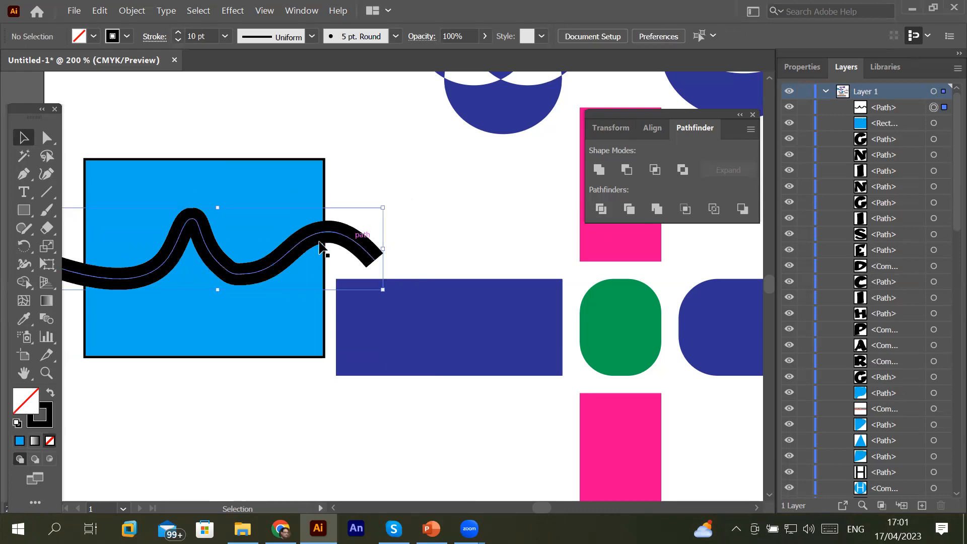
pyautogui.scroll(2, 294, 246)
pyautogui.scroll(2, 297, 249)
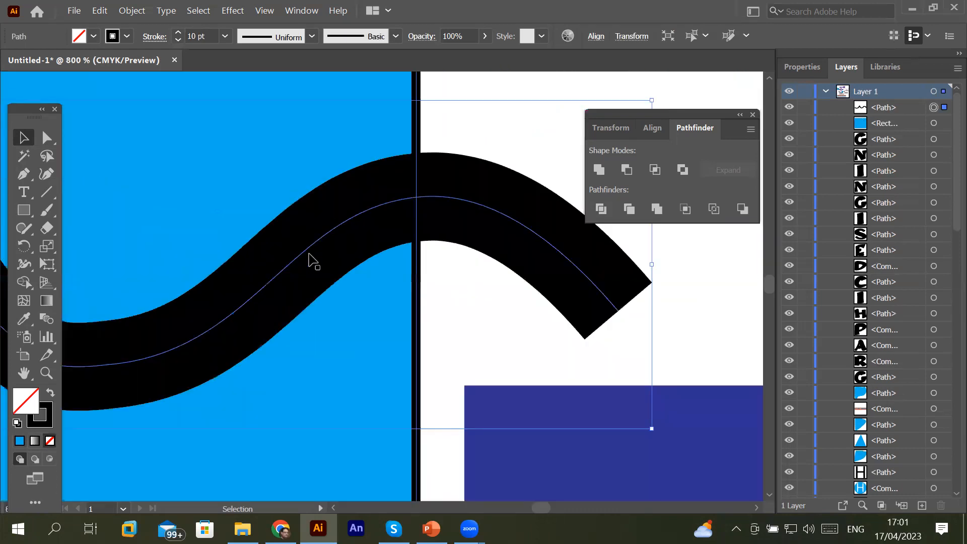
pyautogui.scroll(1, 309, 254)
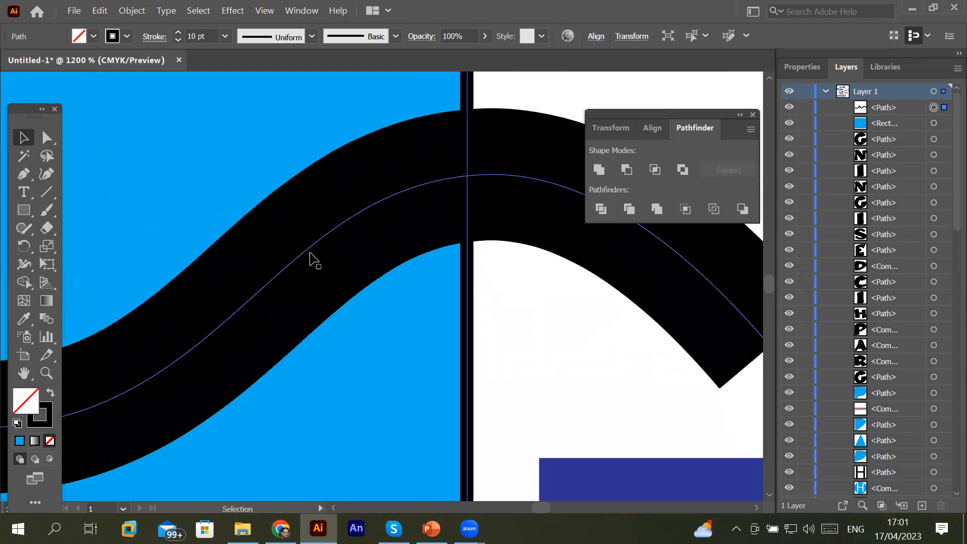
pyautogui.scroll(1, 311, 258)
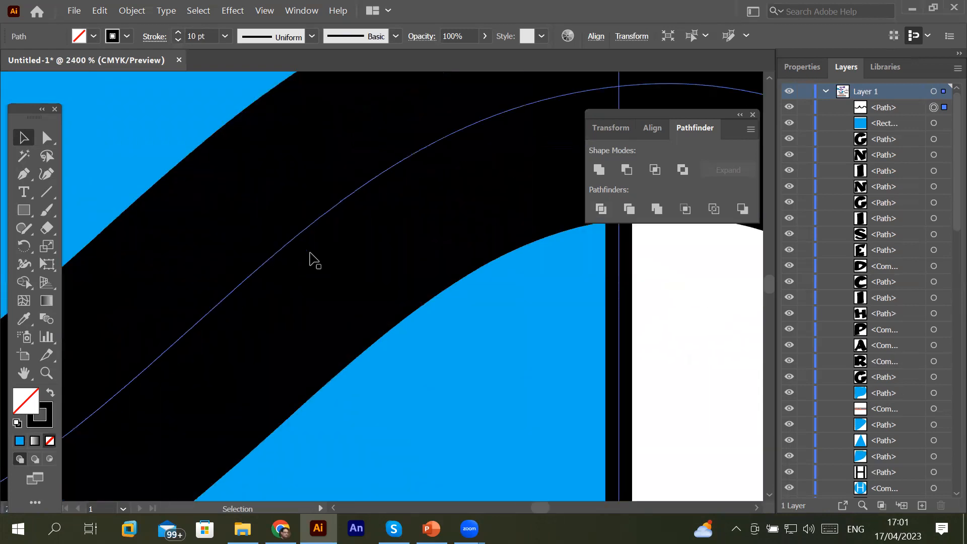
pyautogui.scroll(-2, 346, 206)
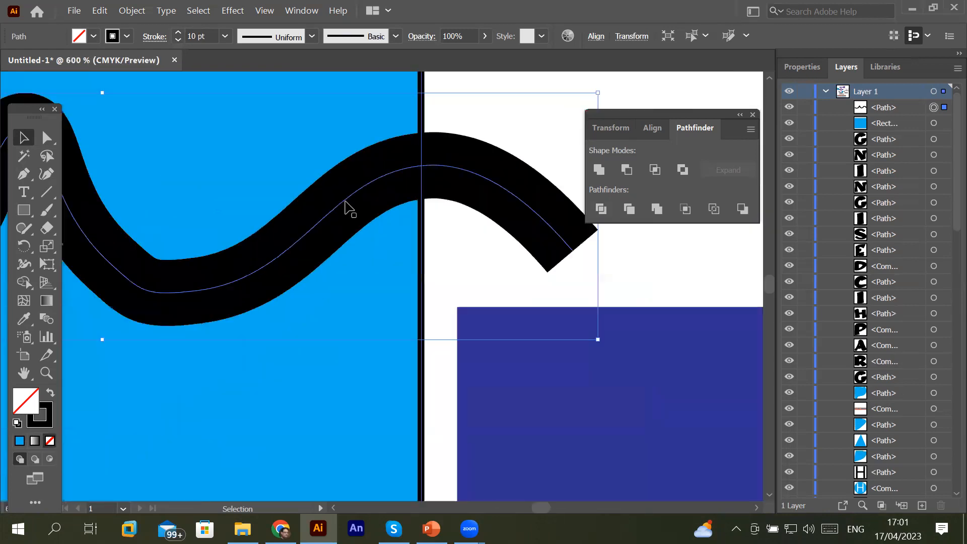
pyautogui.scroll(-1, 345, 205)
pyautogui.scroll(-1, 353, 205)
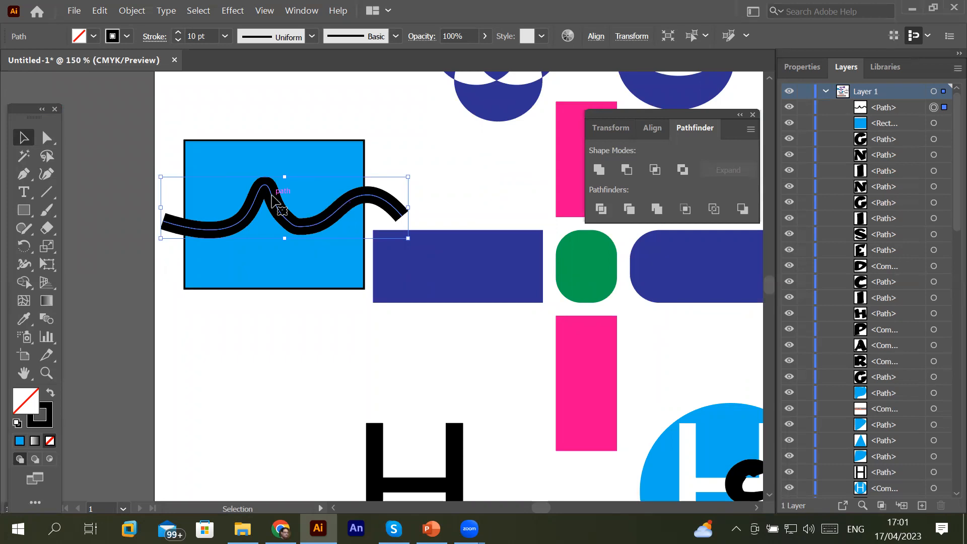
# - Move the wavy line below the light blue rectangle and draw a straight horizontal line across the rectangle, extending past both sides
pyautogui.moveTo(273, 200)
pyautogui.mouseDown()
pyautogui.moveTo(309, 353)
pyautogui.moveTo(303, 388)
pyautogui.mouseUp()
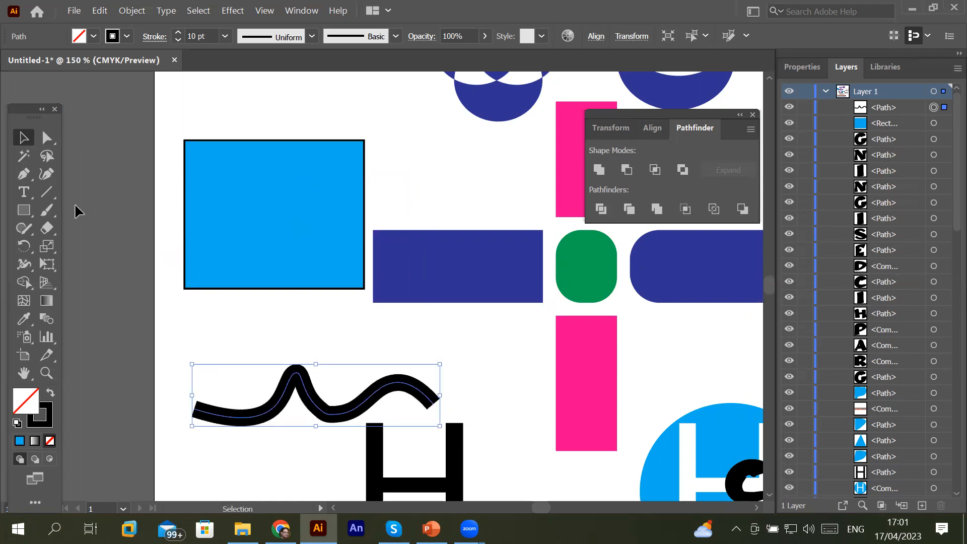
pyautogui.click(45, 195)
pyautogui.moveTo(164, 204); pyautogui.dragTo(407, 206)
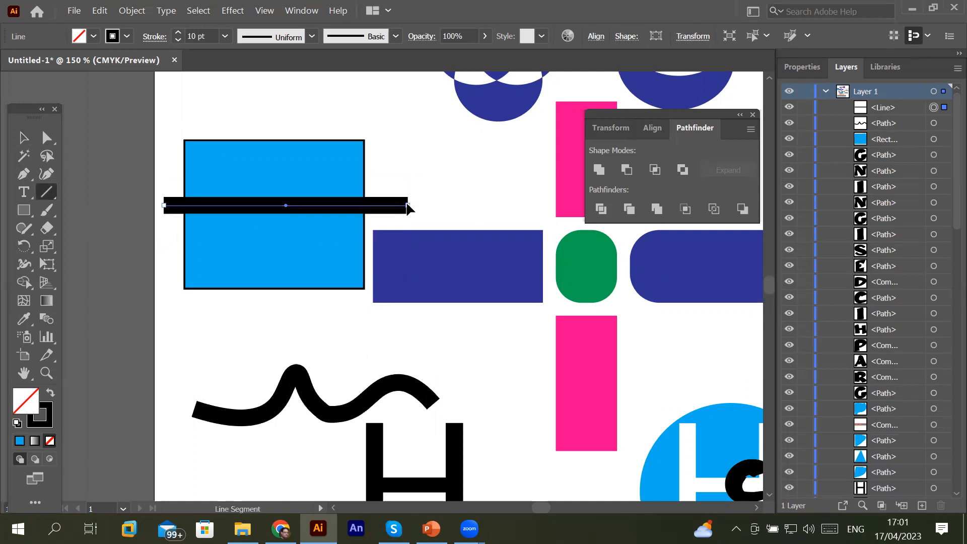
# - Add two anchor points on the straight line and bend the segment between them downward into a curve with the Curvature tool
pyautogui.click(23, 174)
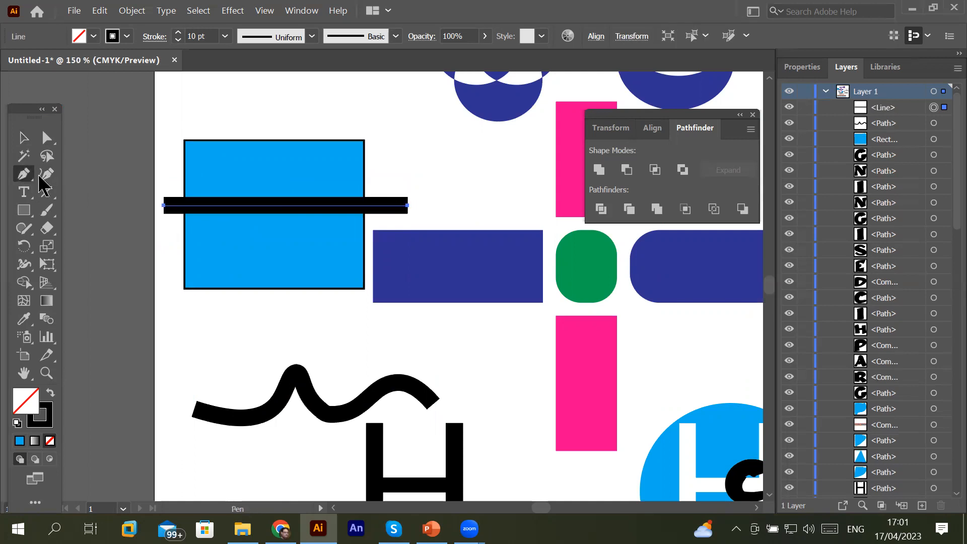
pyautogui.click(233, 205)
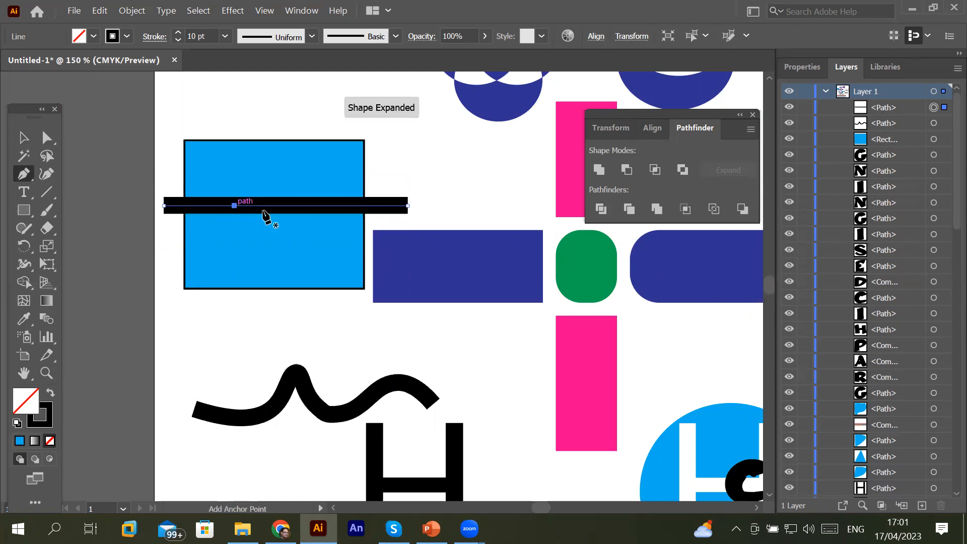
pyautogui.click(324, 205)
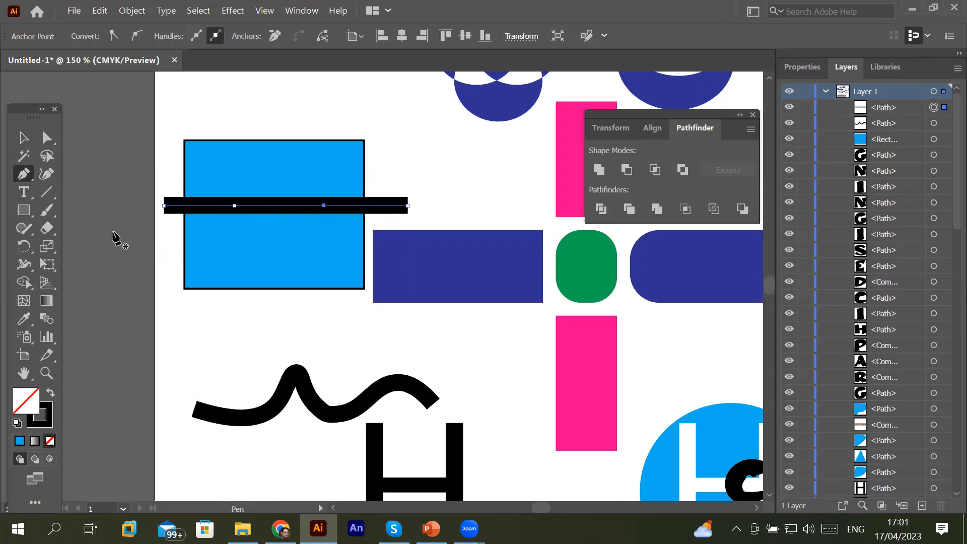
pyautogui.click(46, 175)
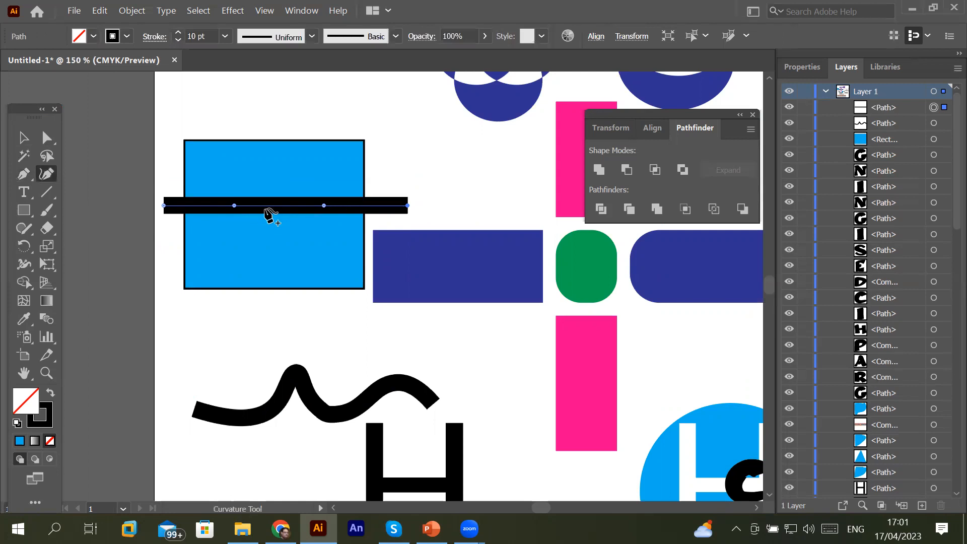
pyautogui.moveTo(267, 206); pyautogui.dragTo(268, 237)
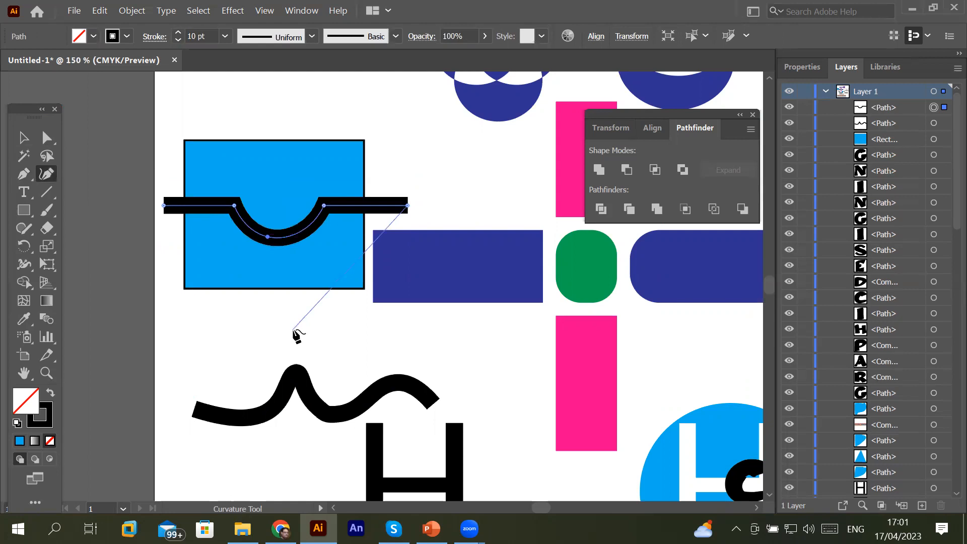
pyautogui.click(31, 142)
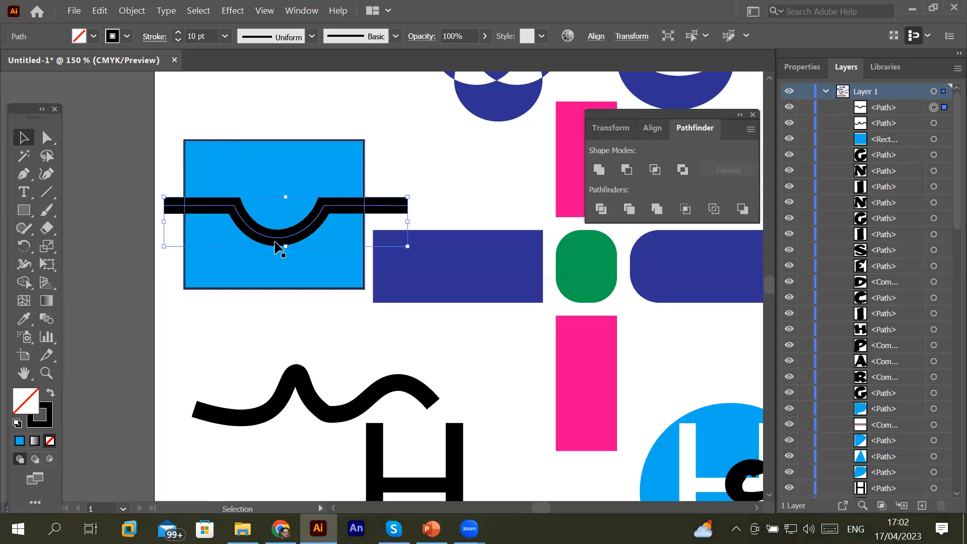
# - Expand the bent line's stroke into an outlined shape, with Fill turned off and Stroke kept on
pyautogui.click(130, 11)
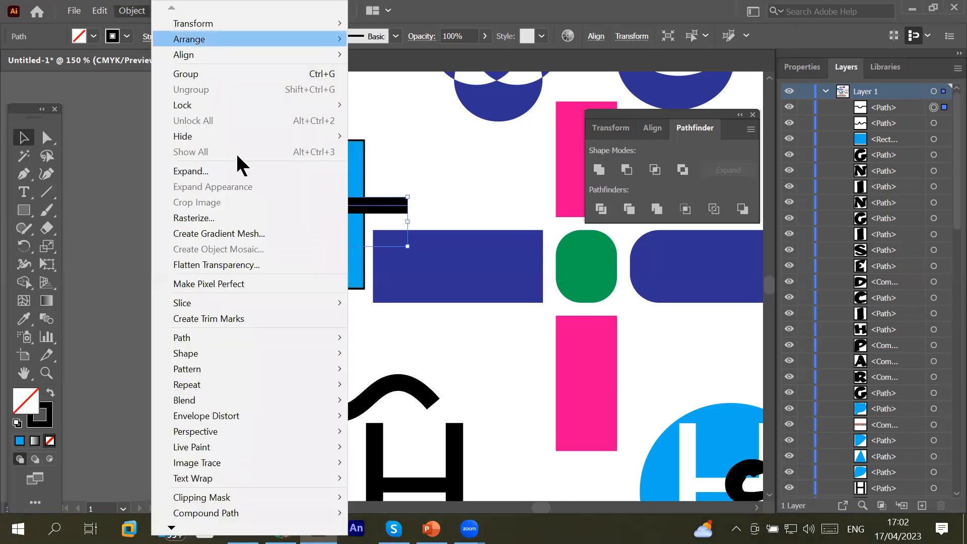
pyautogui.click(209, 171)
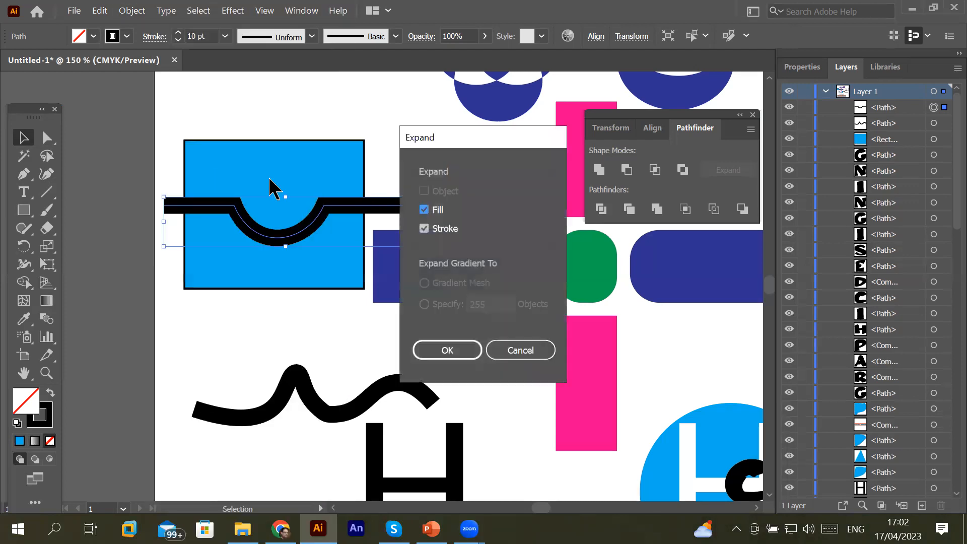
pyautogui.click(425, 209)
pyautogui.click(448, 349)
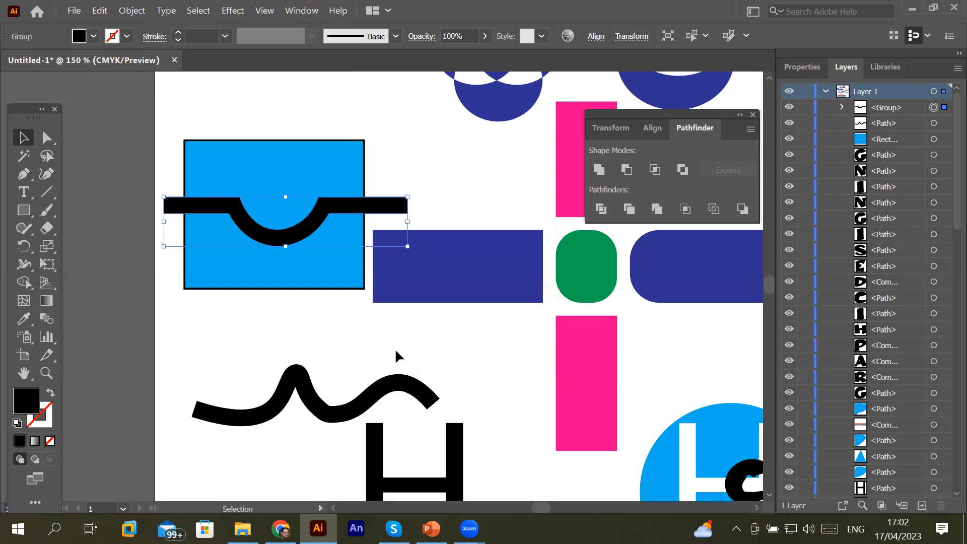
# - Apply Pathfinder Divide to the light blue rectangle and the expanded bent line, and ungroup the resulting pieces
pyautogui.scroll(5, 325, 214)
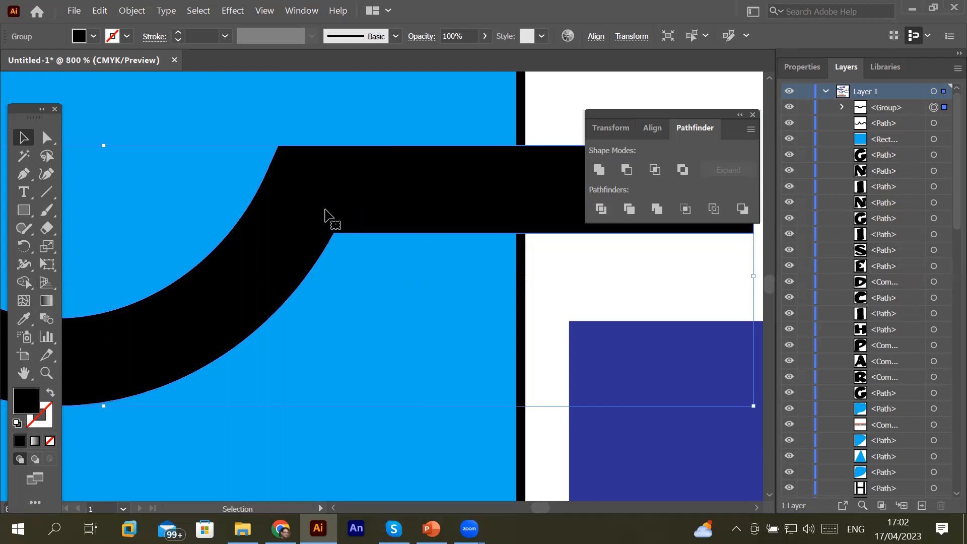
pyautogui.scroll(-4, 325, 210)
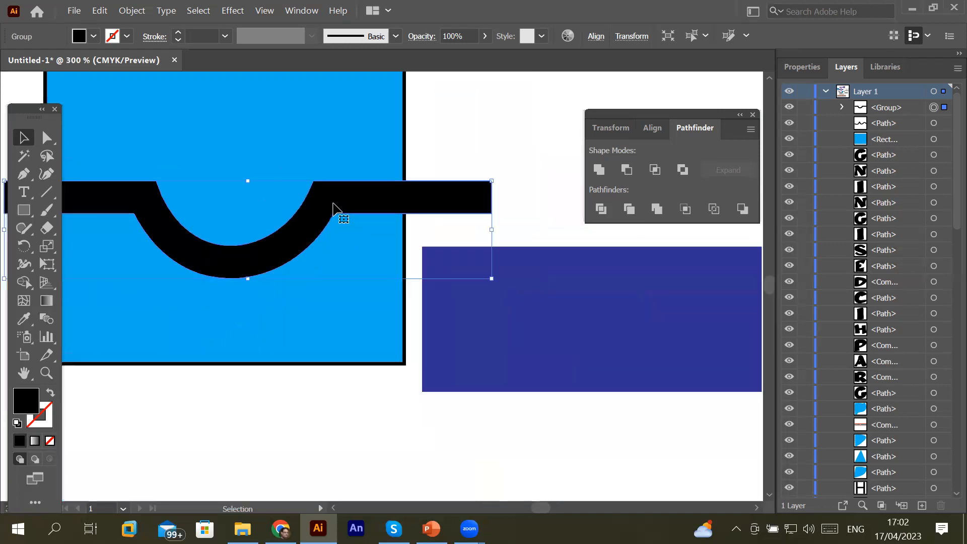
pyautogui.keyDown('shift'); pyautogui.click(269, 142); pyautogui.keyUp('shift')
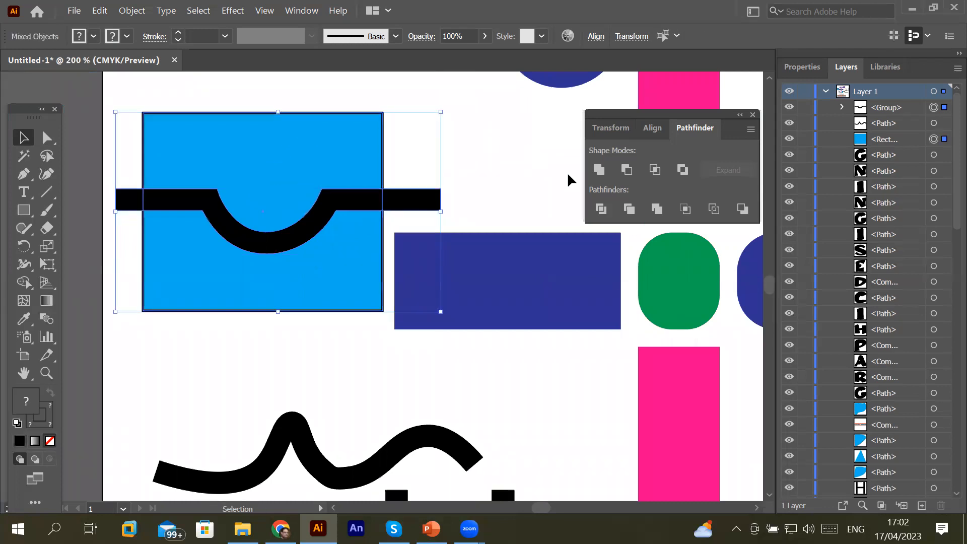
pyautogui.click(602, 215)
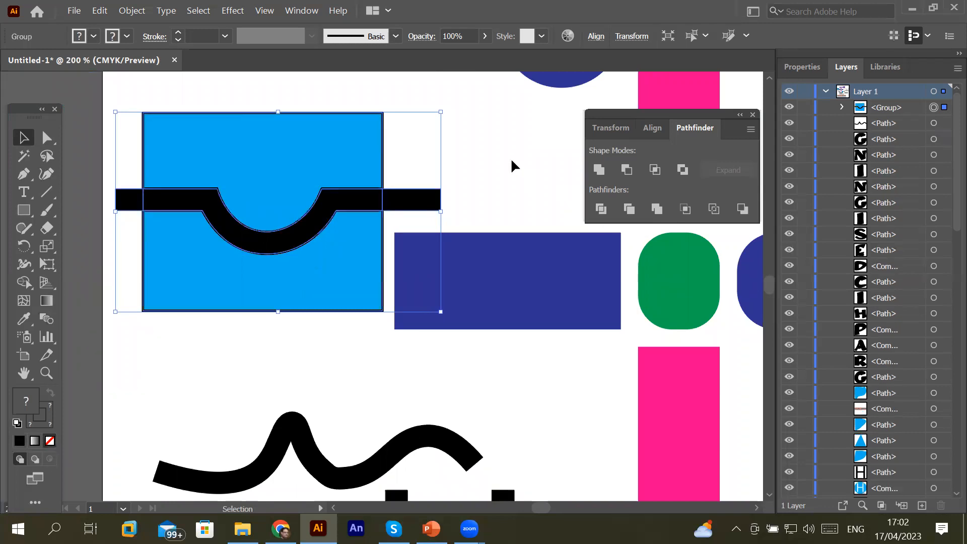
pyautogui.click(476, 151)
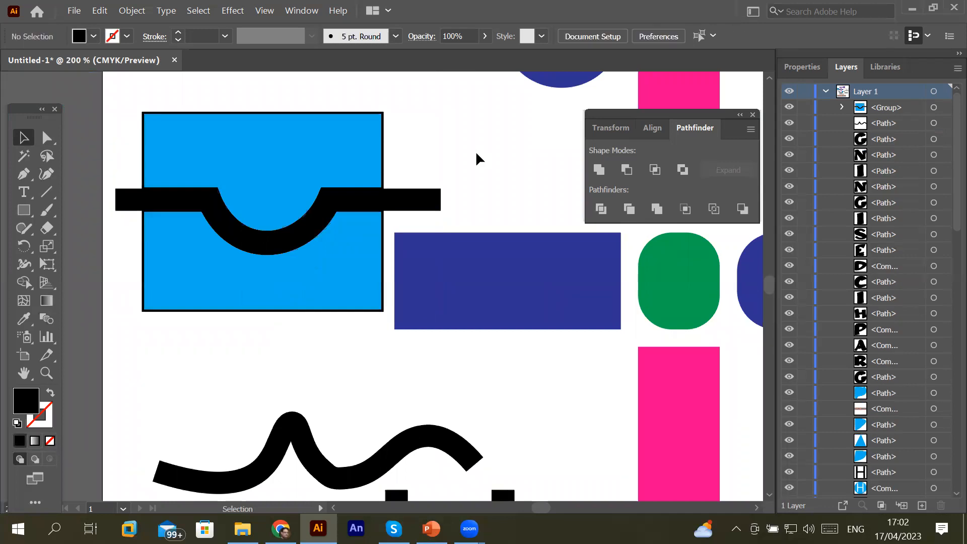
pyautogui.click(375, 201)
pyautogui.rightClick(371, 196)
pyautogui.click(437, 310)
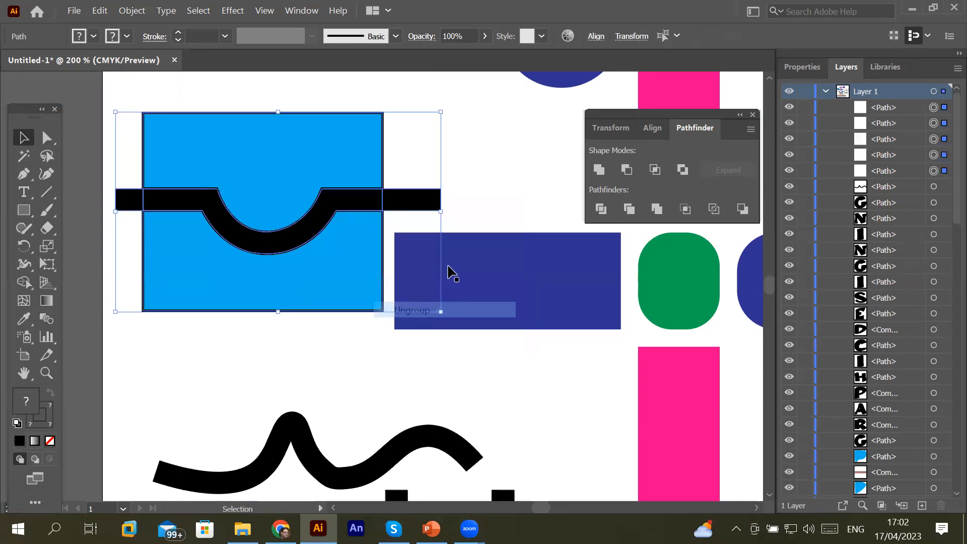
# - Move the black middle band below the rectangle, the black end pieces outward, and the two light blue pieces apart
pyautogui.click(471, 196)
pyautogui.moveTo(363, 201); pyautogui.dragTo(373, 372)
pyautogui.moveTo(431, 199); pyautogui.dragTo(471, 201)
pyautogui.moveTo(138, 203); pyautogui.dragTo(118, 203)
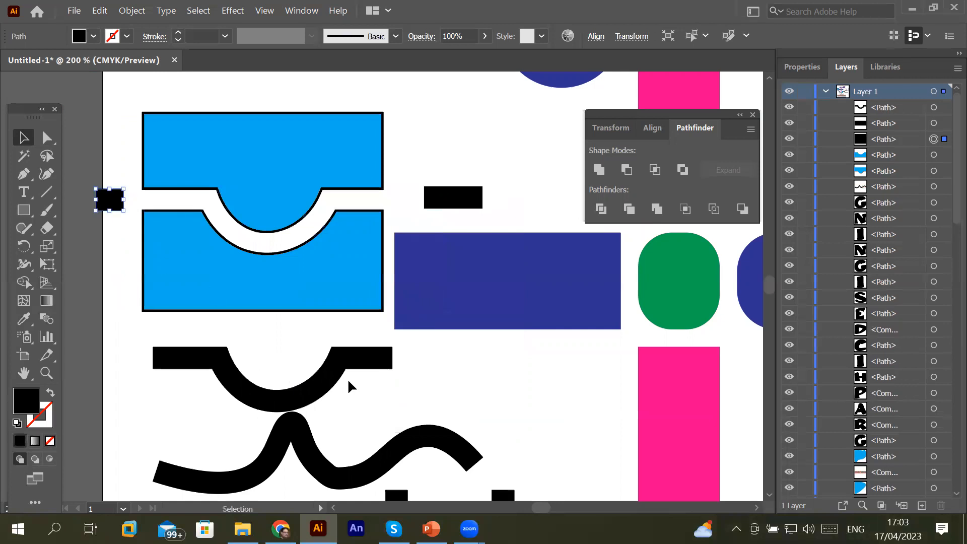
pyautogui.moveTo(311, 147); pyautogui.dragTo(313, 129)
pyautogui.moveTo(326, 269); pyautogui.dragTo(327, 286)
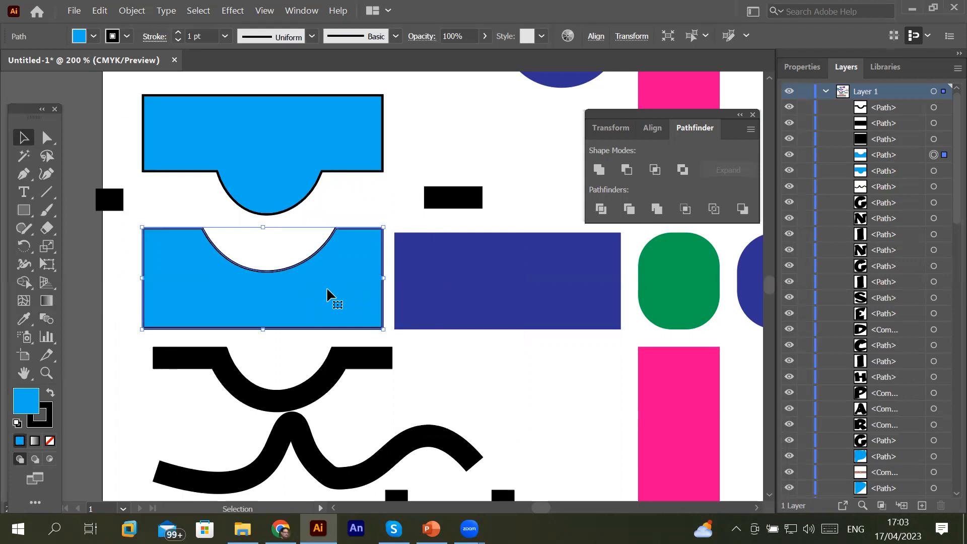
# - Draw a diagonal line across the dark blue rectangle, extending past its upper and lower edges, and inspect its central path up close
pyautogui.click(46, 192)
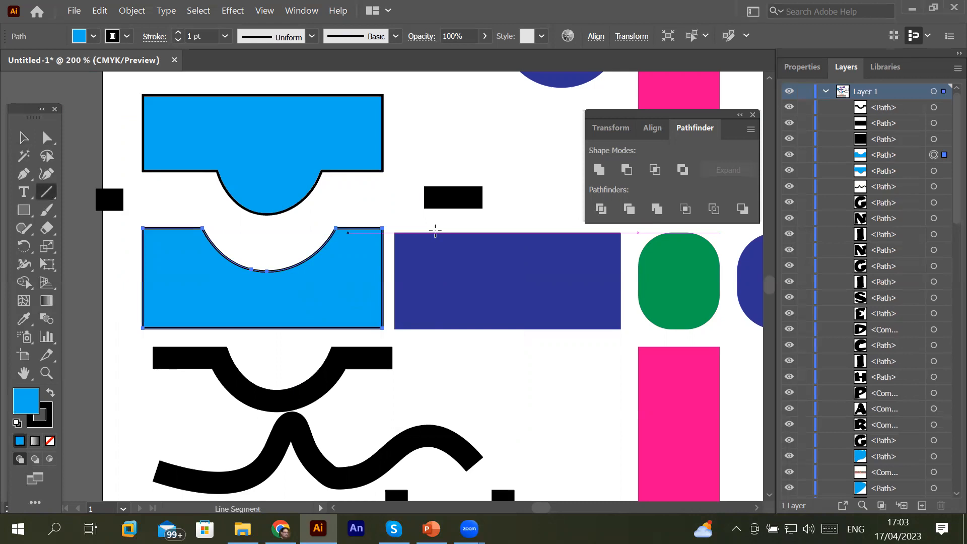
pyautogui.moveTo(573, 187); pyautogui.dragTo(438, 379)
pyautogui.scroll(6, 505, 292)
pyautogui.scroll(4, 467, 259)
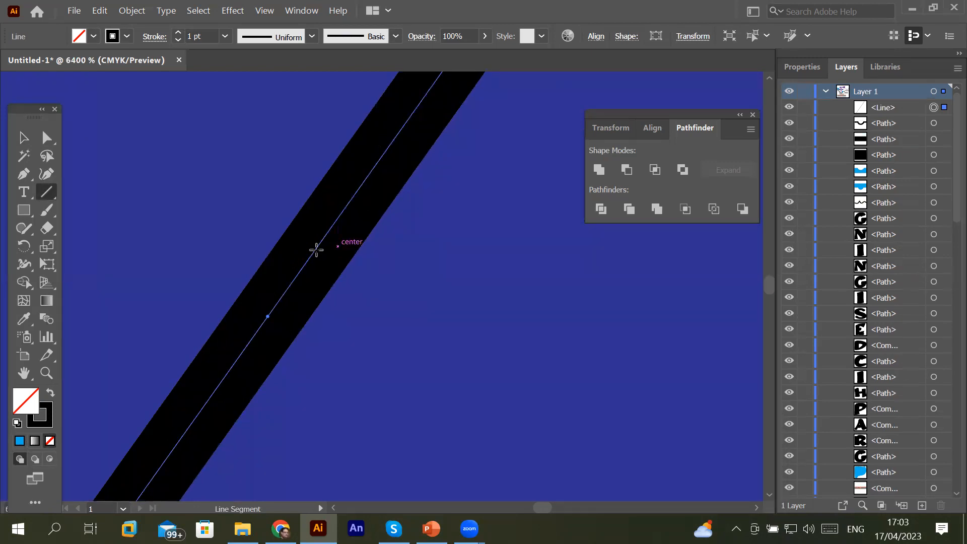
pyautogui.scroll(-5, 316, 250)
pyautogui.scroll(-3, 316, 250)
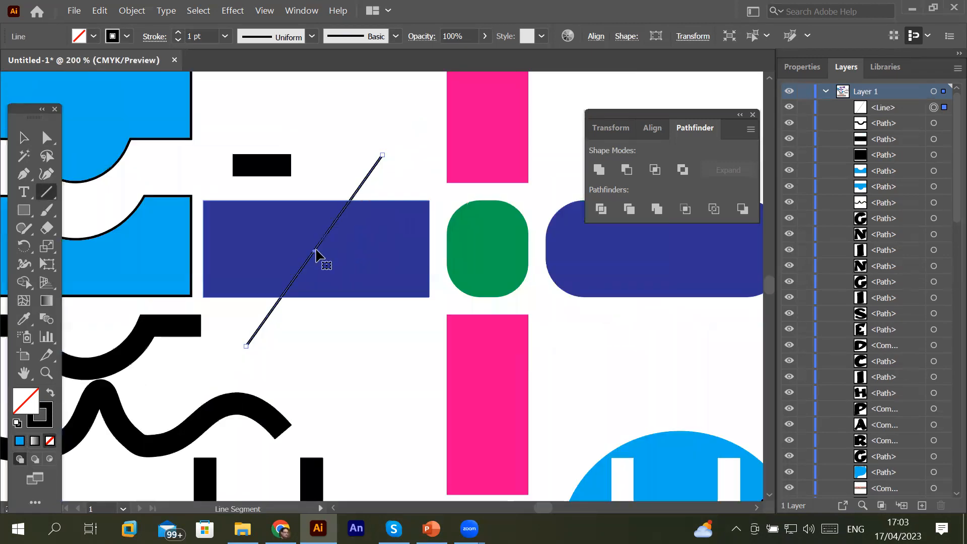
# - Set the diagonal line's stroke weight to 15 pt
pyautogui.click(195, 36)
pyautogui.click(178, 33)
pyautogui.click(178, 33)
pyautogui.click(178, 33)
pyautogui.click(177, 33)
pyautogui.click(178, 34)
pyautogui.click(177, 33)
pyautogui.click(177, 33)
pyautogui.click(177, 33)
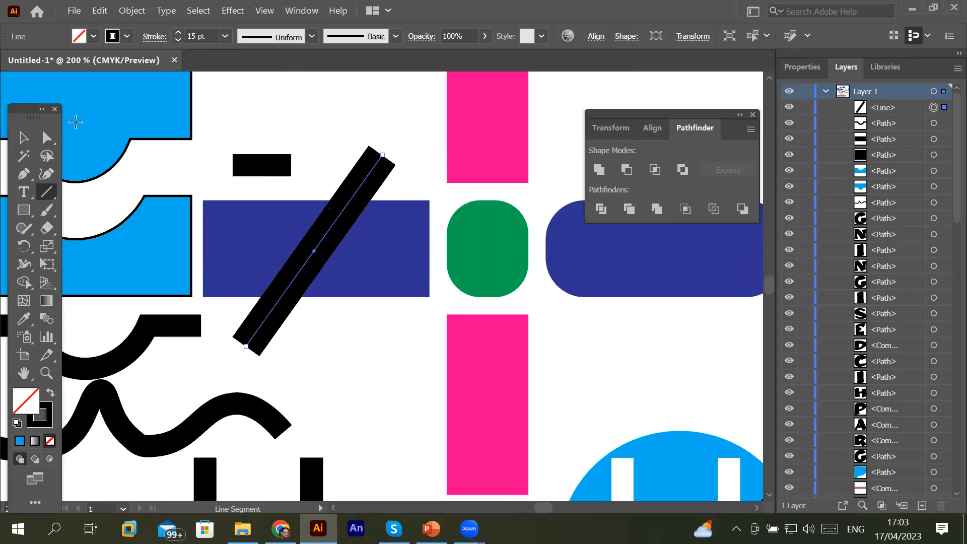
# - Move the small black rectangle up, away from the diagonal line, and expand the line's stroke with Fill turned off
pyautogui.click(24, 138)
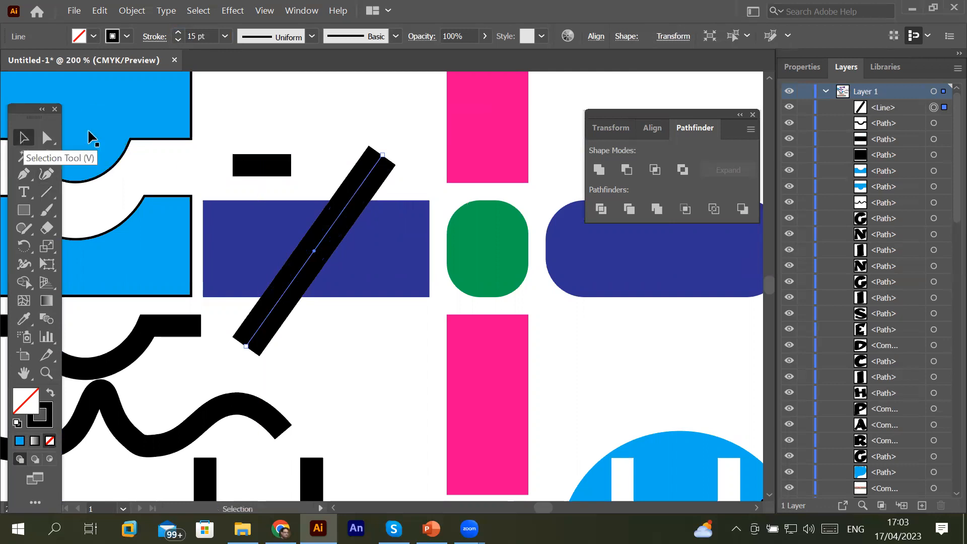
pyautogui.moveTo(244, 159); pyautogui.dragTo(245, 100)
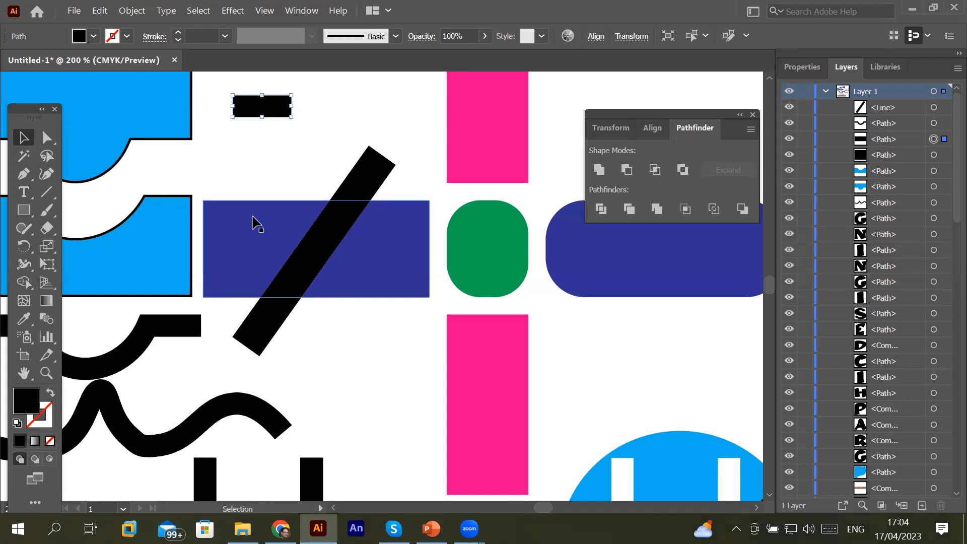
pyautogui.click(370, 171)
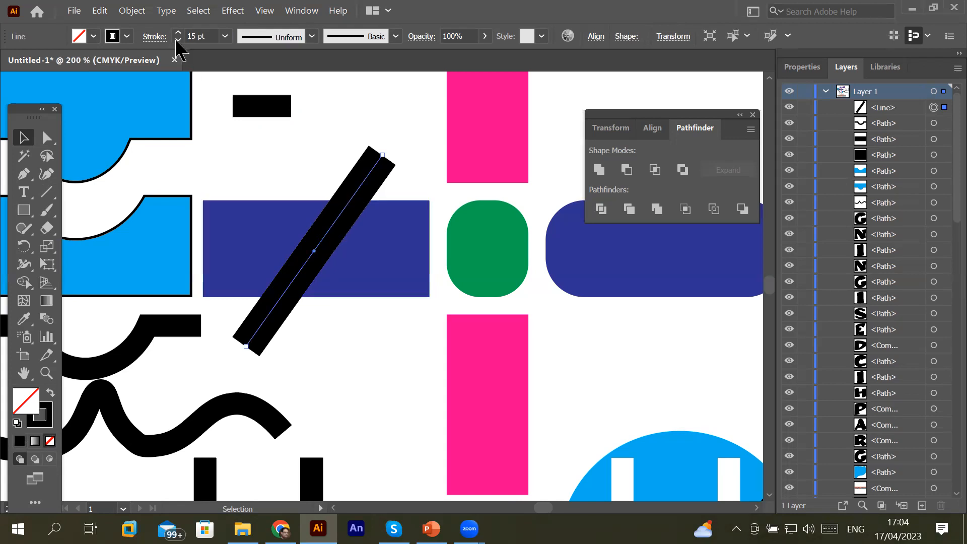
pyautogui.click(131, 11)
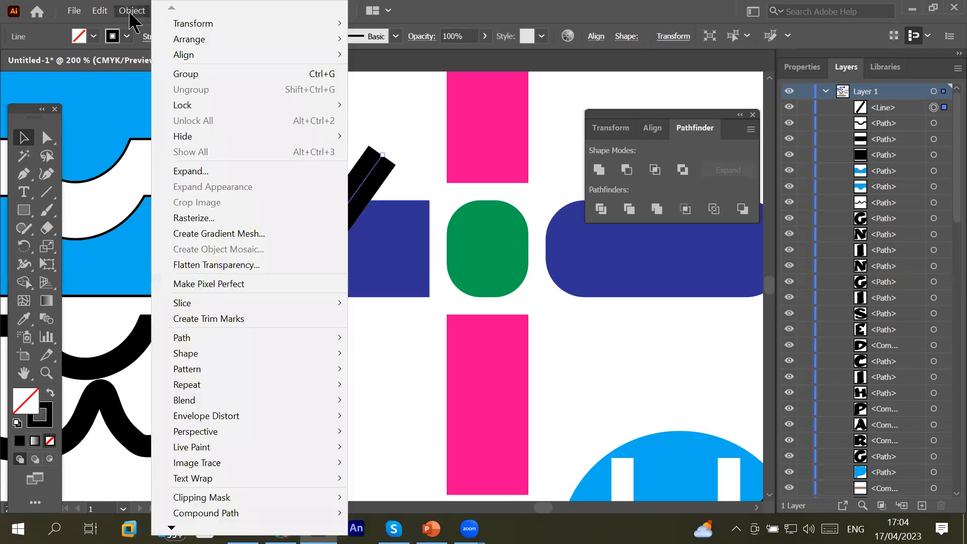
pyautogui.click(204, 171)
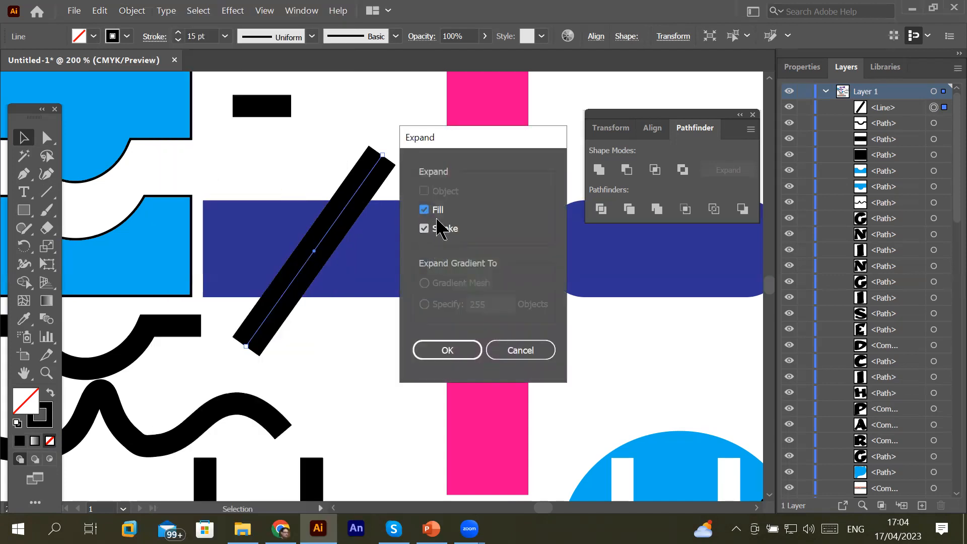
pyautogui.click(424, 211)
pyautogui.click(443, 343)
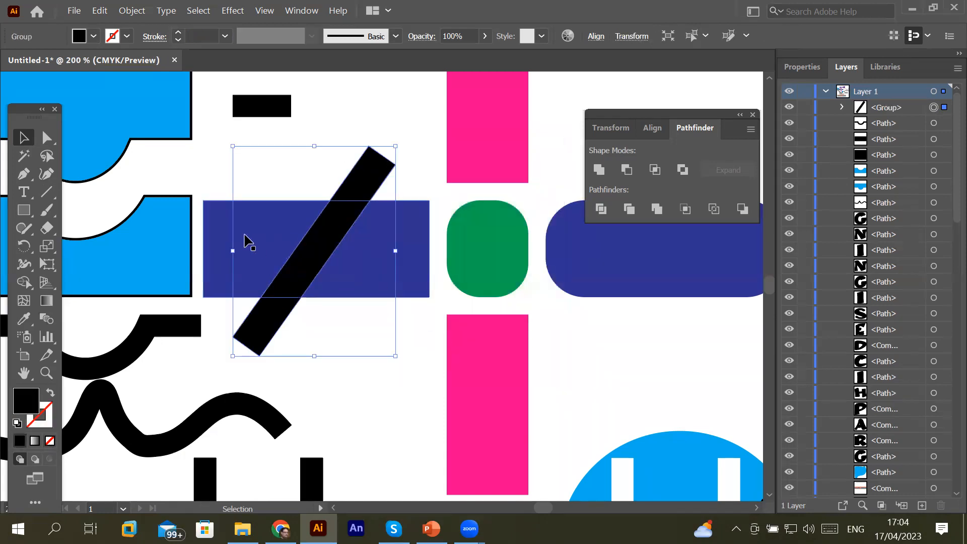
# - Apply Pathfinder Divide to the expanded diagonal line and the dark blue rectangle, and ungroup the resulting pieces
pyautogui.keyDown('shift'); pyautogui.click(219, 238); pyautogui.keyUp('shift')
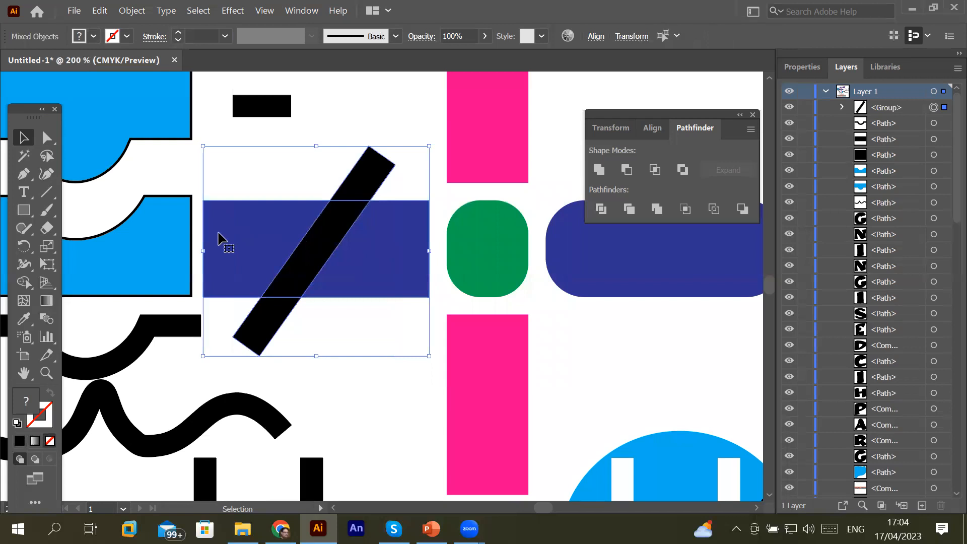
pyautogui.click(600, 208)
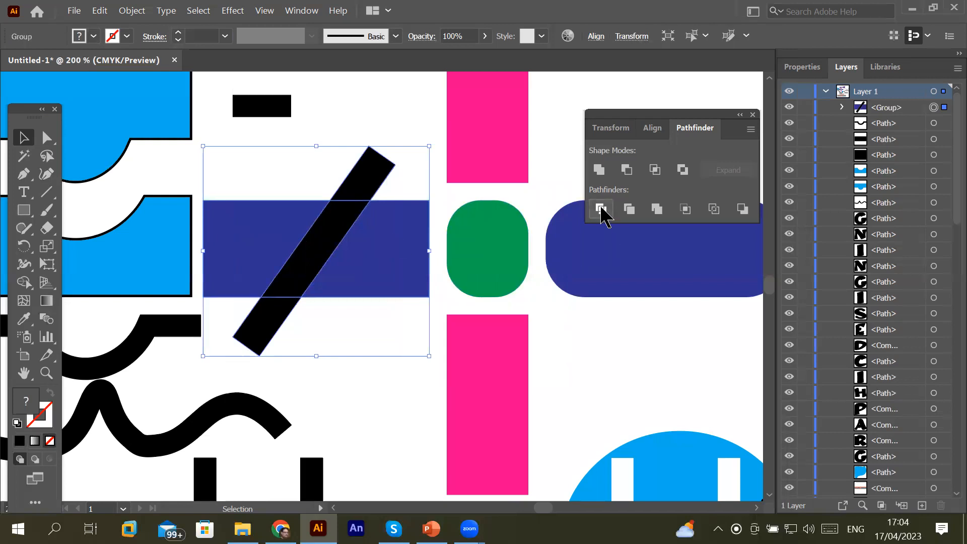
pyautogui.rightClick(328, 236)
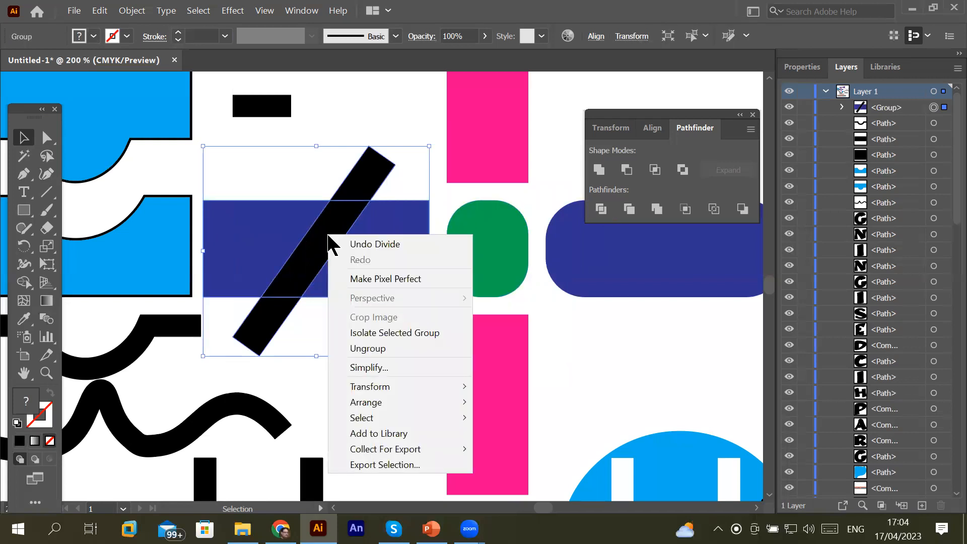
pyautogui.click(377, 348)
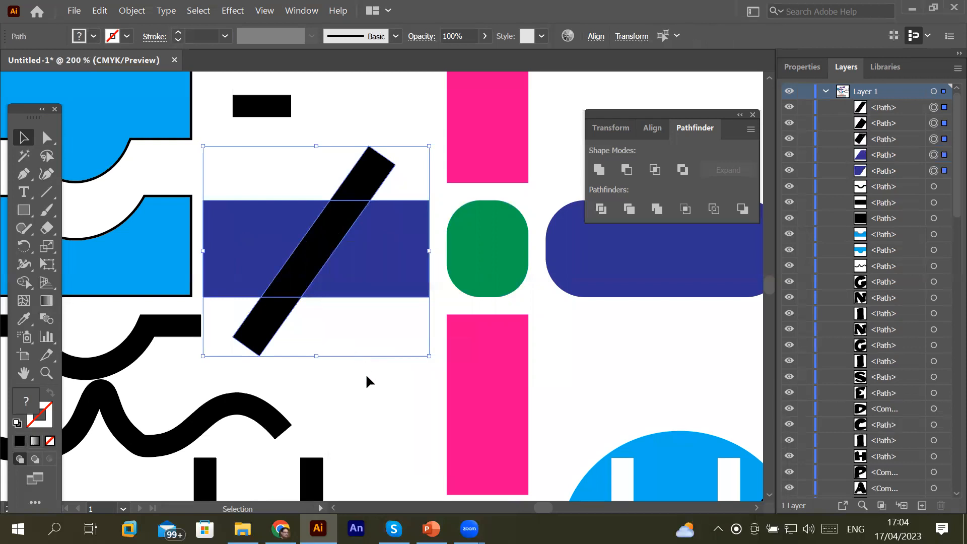
pyautogui.click(366, 377)
# - Spread the divided pieces slightly apart: the two dark blue parts sideways, the diagonal's upper end up and its lower end down
pyautogui.click(356, 284)
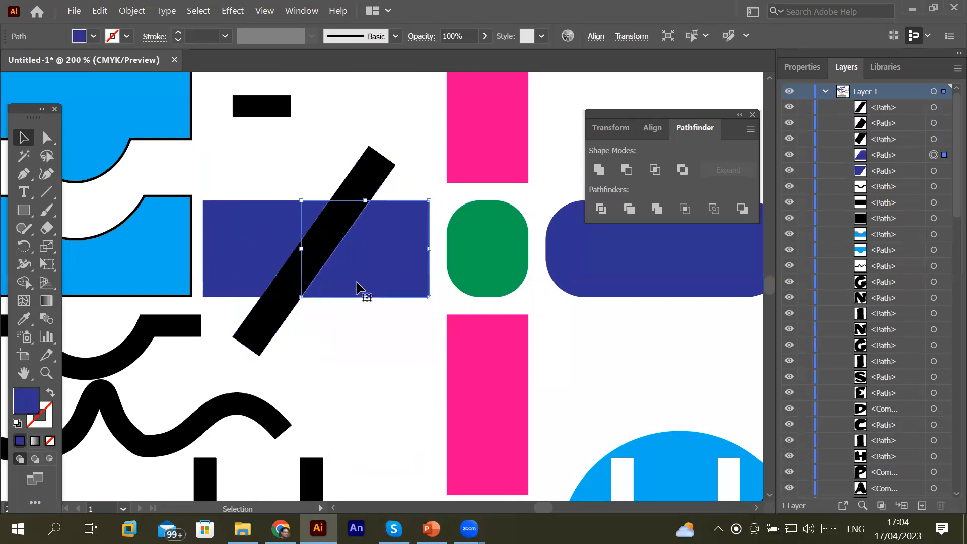
pyautogui.hotkey('shift', 'Right')
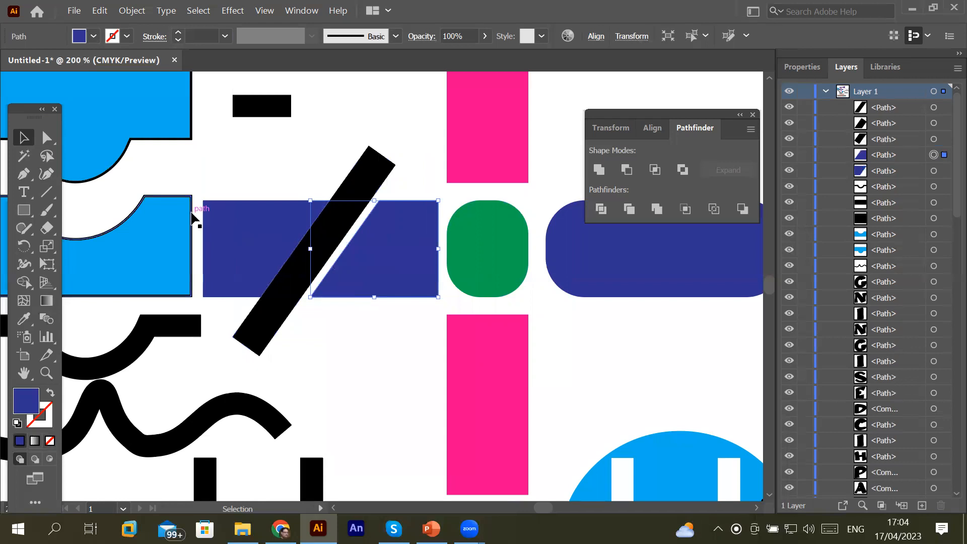
pyautogui.click(251, 242)
pyautogui.hotkey('shift', 'Left')
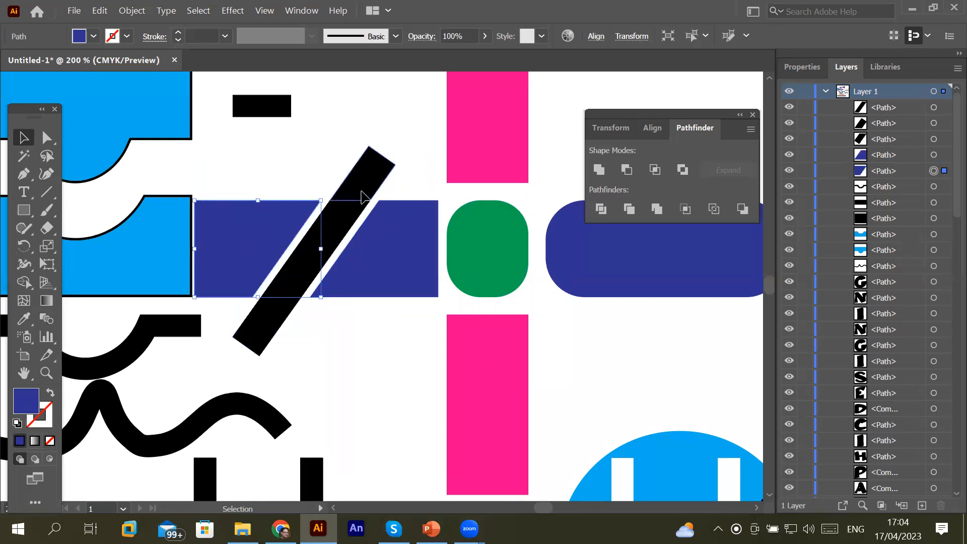
pyautogui.moveTo(353, 223); pyautogui.dragTo(359, 207)
pyautogui.moveTo(276, 314); pyautogui.dragTo(272, 323)
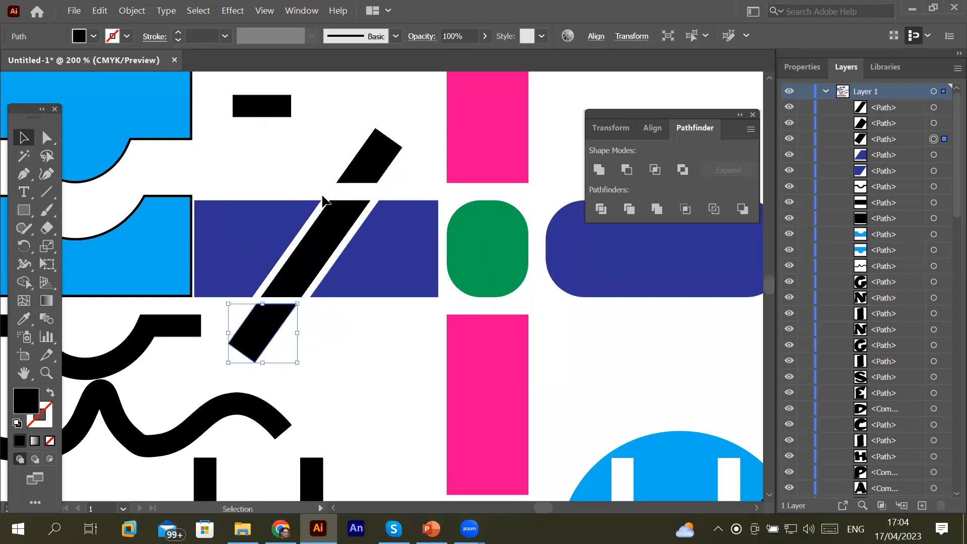
# - Fill the upper and lower end pieces of the divided diagonal bar with pink
pyautogui.keyDown('shift'); pyautogui.click(371, 159); pyautogui.keyUp('shift')
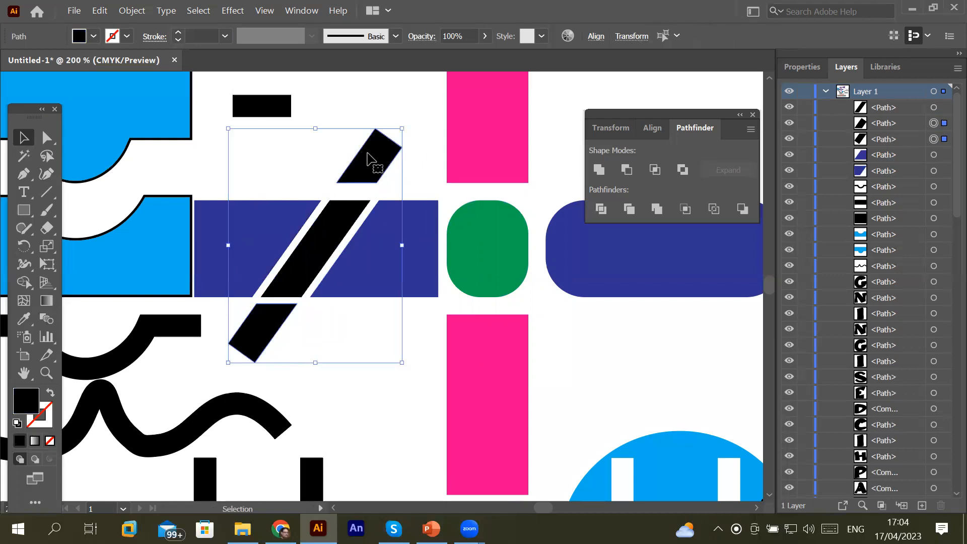
pyautogui.click(93, 37)
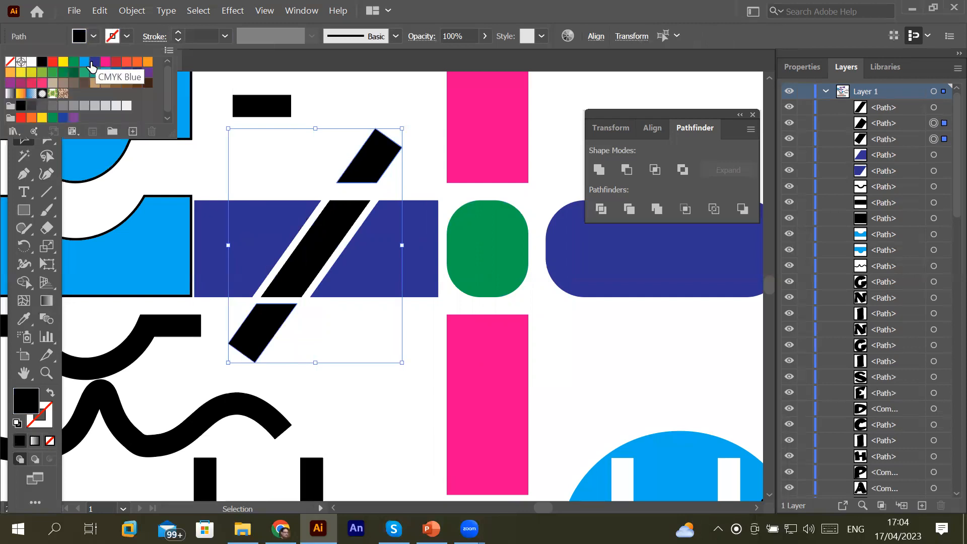
pyautogui.click(105, 61)
pyautogui.click(392, 397)
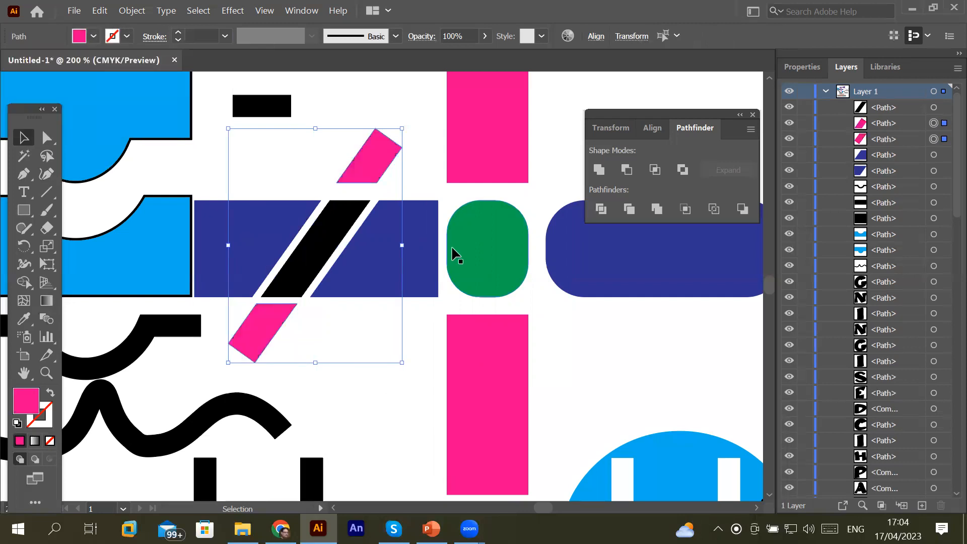
# - Fill the two dark blue pieces on either side of the black diagonal piece with light blue
pyautogui.click(432, 255)
pyautogui.keyDown('shift'); pyautogui.click(223, 248); pyautogui.keyUp('shift')
pyautogui.click(93, 36)
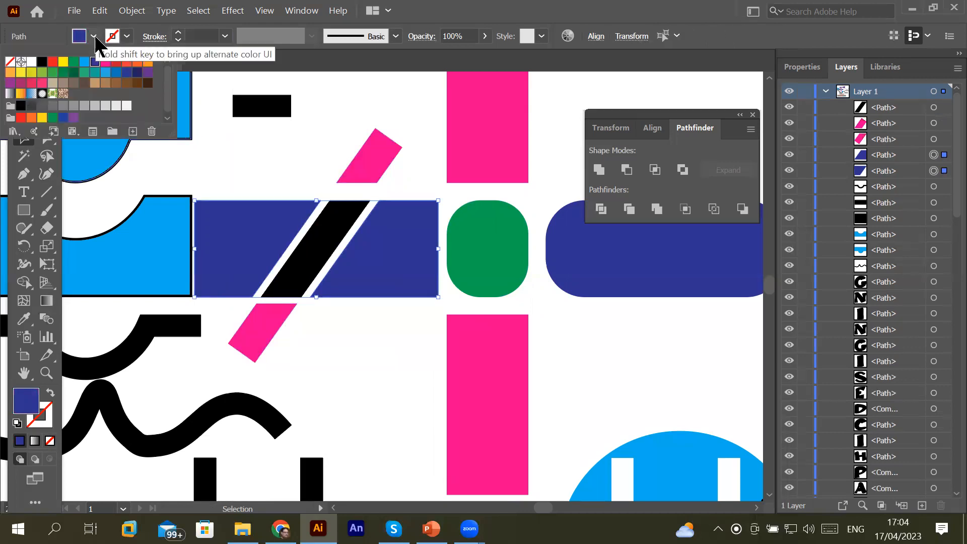
pyautogui.click(84, 61)
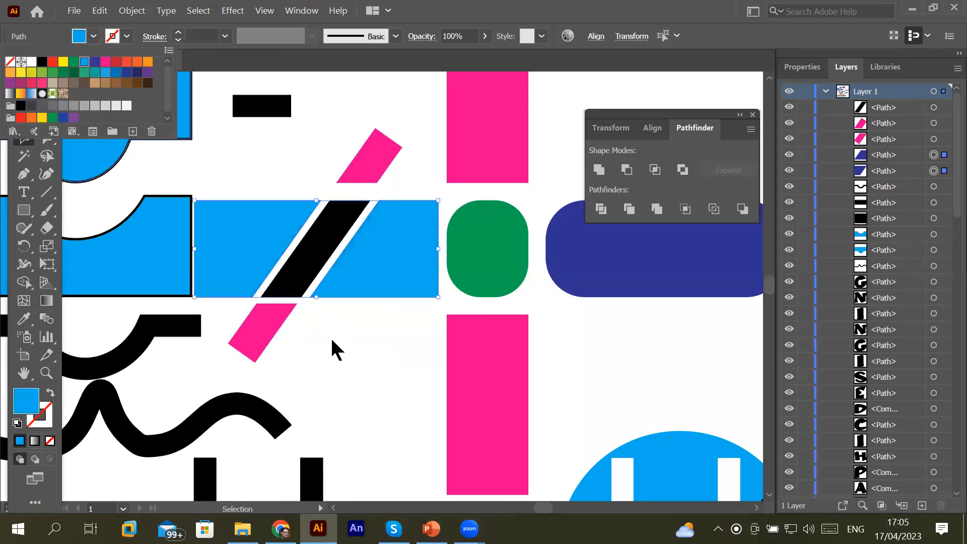
pyautogui.click(324, 315)
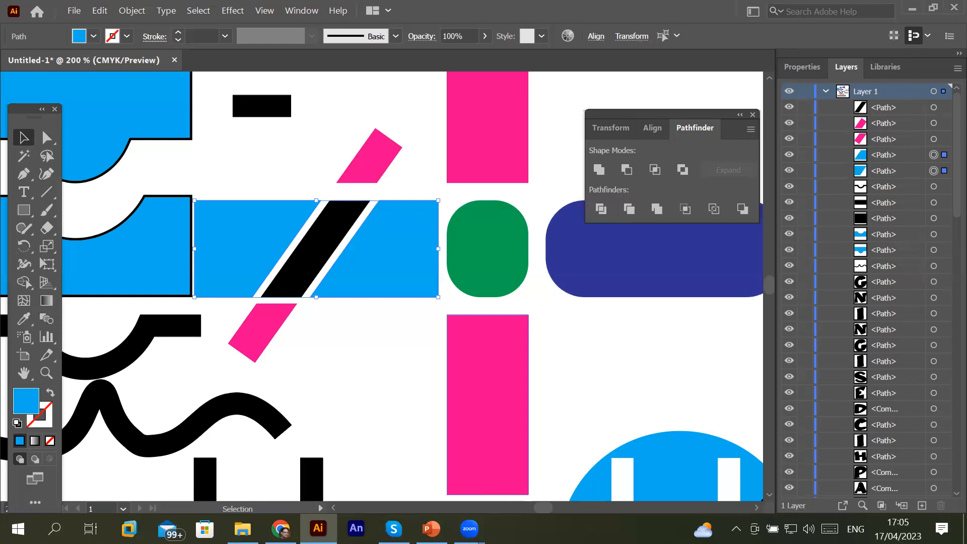
# - Switch to PowerPoint to review the Pathfinder Tool – Divide slide
pyautogui.hotkey('alt', 'Tab')
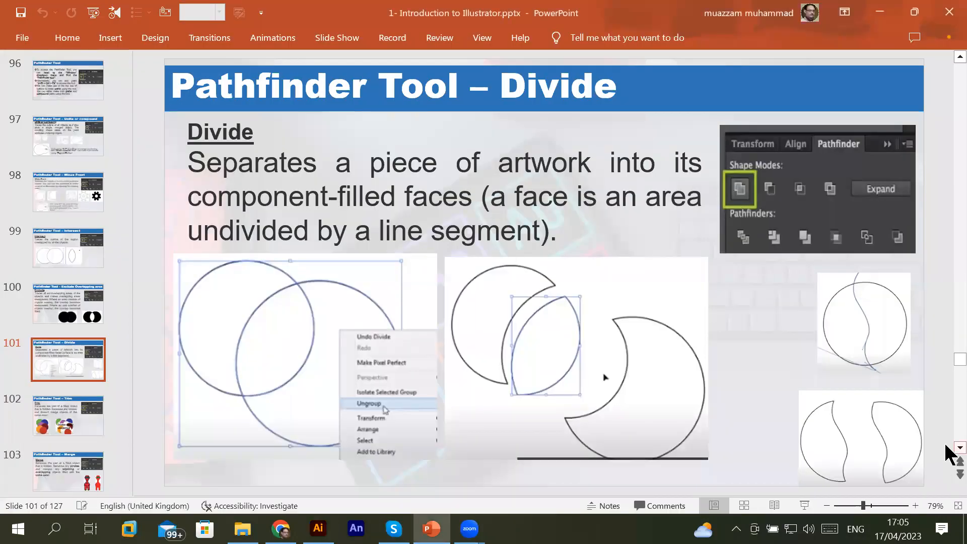
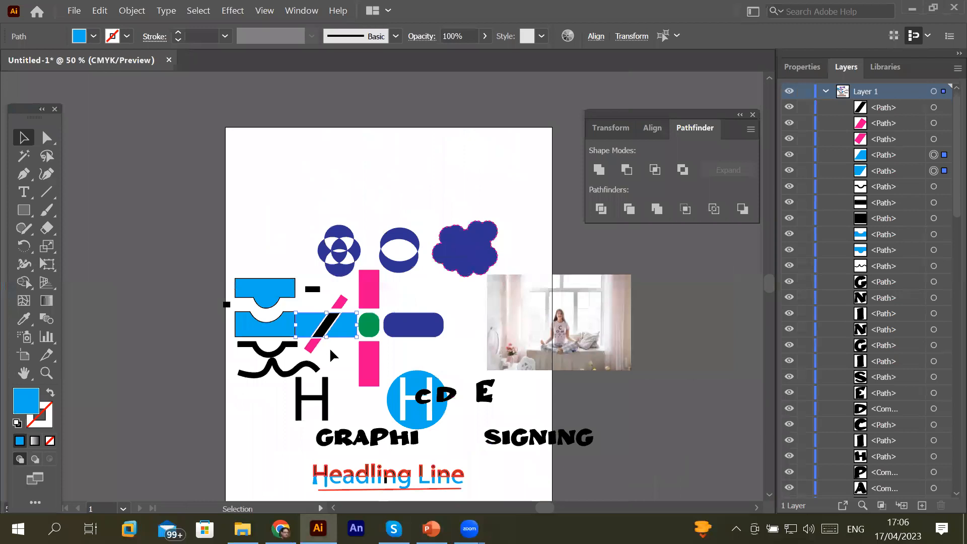
# - Back in Illustrator, select all the artwork and delete it to empty the artboard
pyautogui.hotkey('ctrl', 'a')
pyautogui.press('Delete')
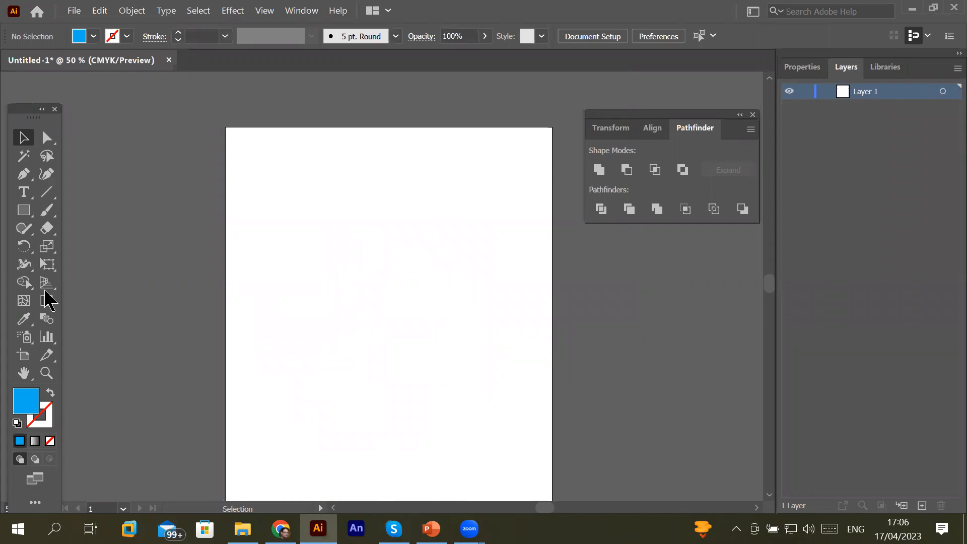
# - Draw a light blue circle with the Ellipse tool on the upper left part of the artboard
pyautogui.click(24, 211)
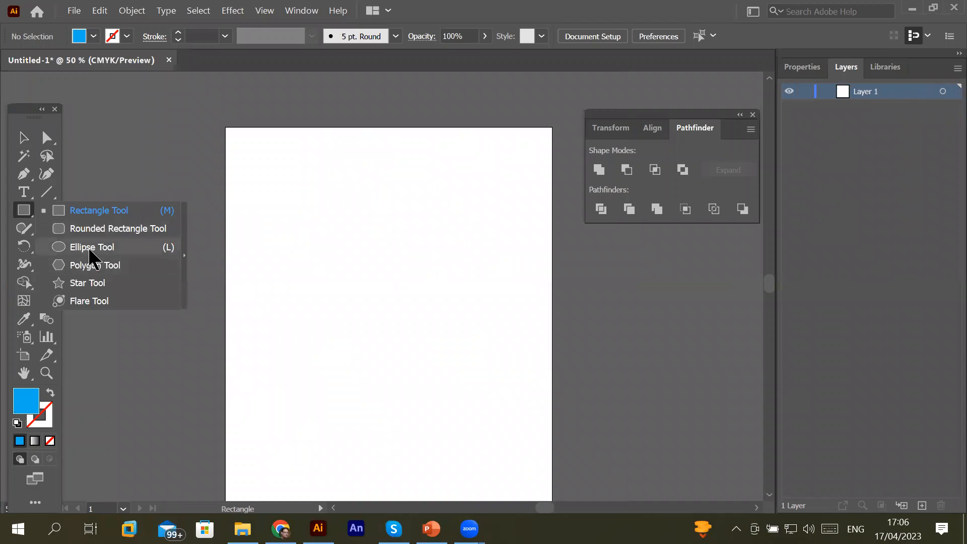
pyautogui.click(92, 247)
pyautogui.moveTo(275, 227); pyautogui.dragTo(384, 336)
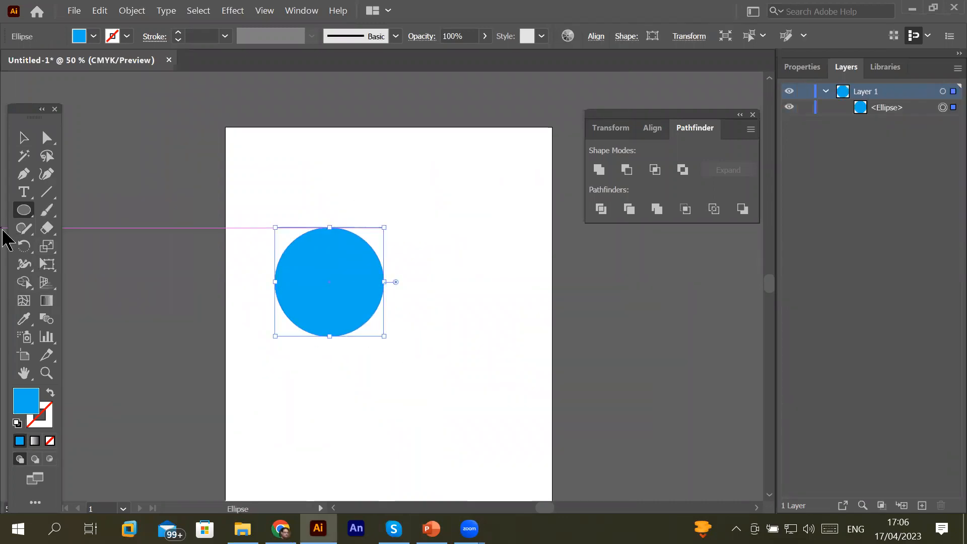
# - Copy the light blue circle up and to the right so the two overlap, and fill the copy with dark blue
pyautogui.click(23, 141)
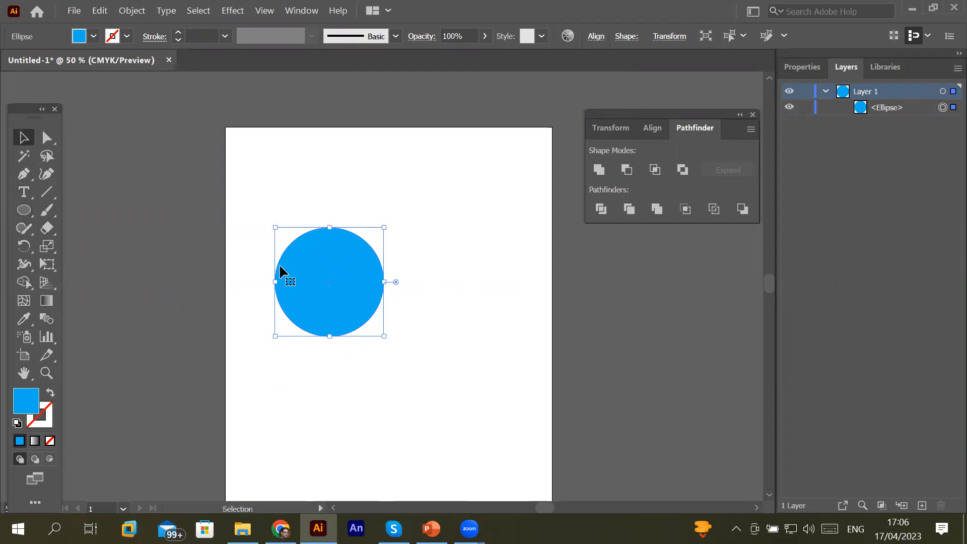
pyautogui.moveTo(362, 273); pyautogui.dragTo(383, 244)
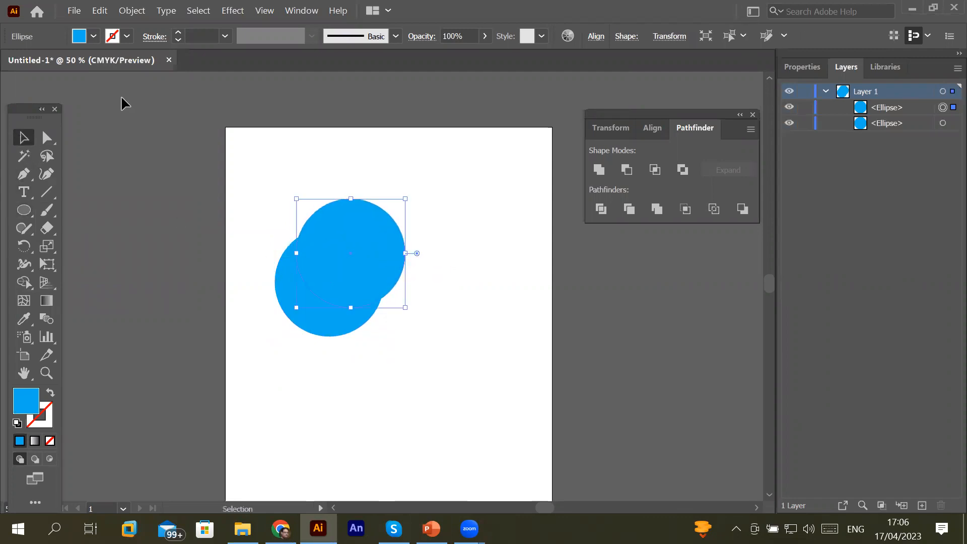
pyautogui.click(93, 36)
pyautogui.click(95, 62)
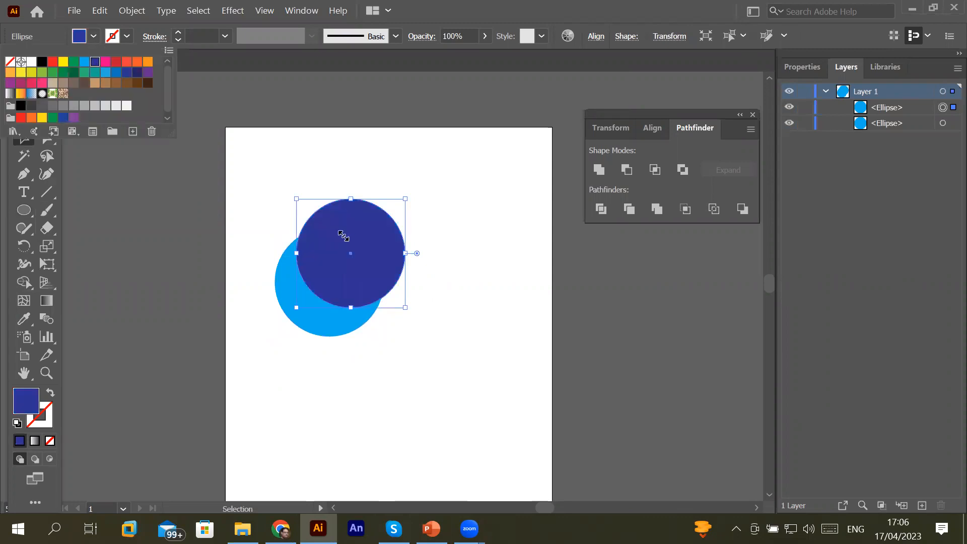
pyautogui.click(377, 259)
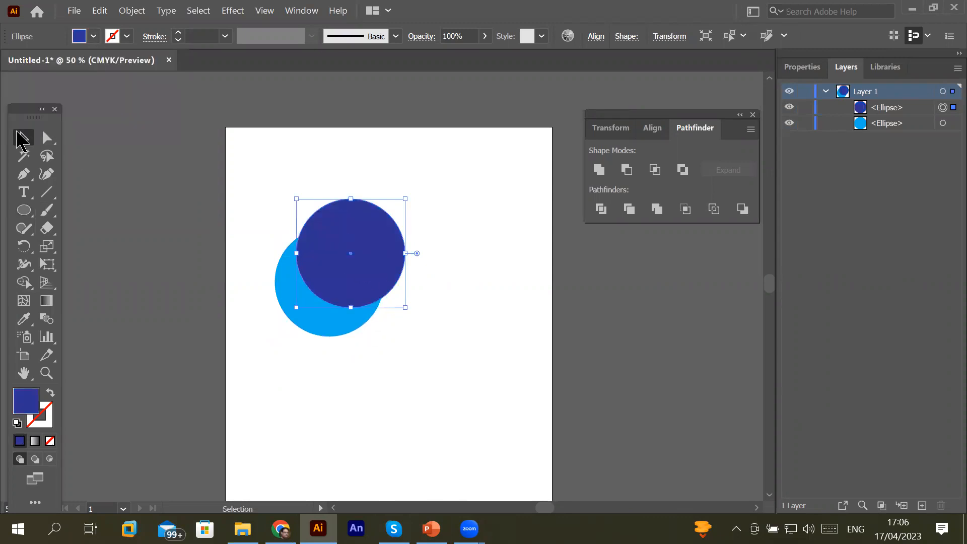
# - Copy the dark blue circle downward so it overlaps both circles, and fill the copy with CMYK Yellow
pyautogui.moveTo(383, 286); pyautogui.dragTo(389, 345)
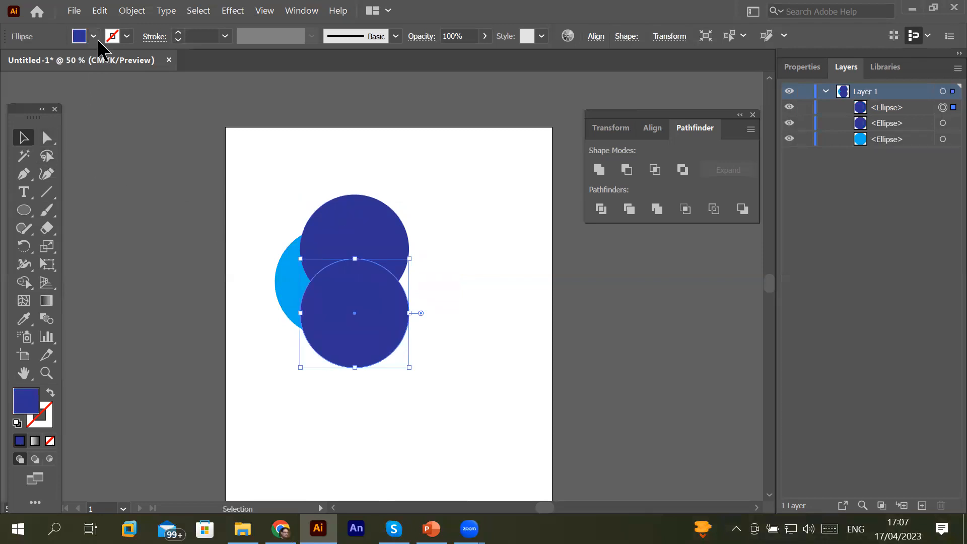
pyautogui.click(97, 39)
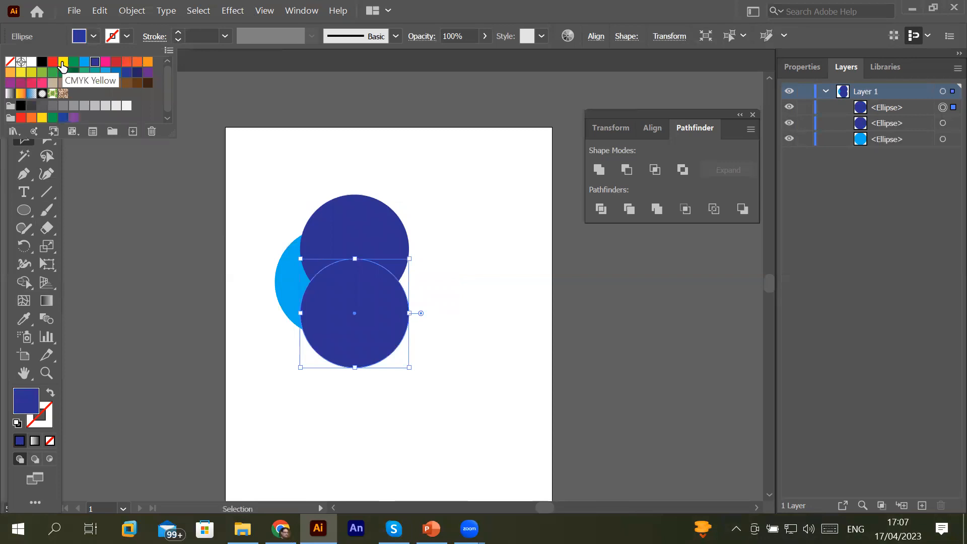
pyautogui.click(62, 64)
pyautogui.click(368, 428)
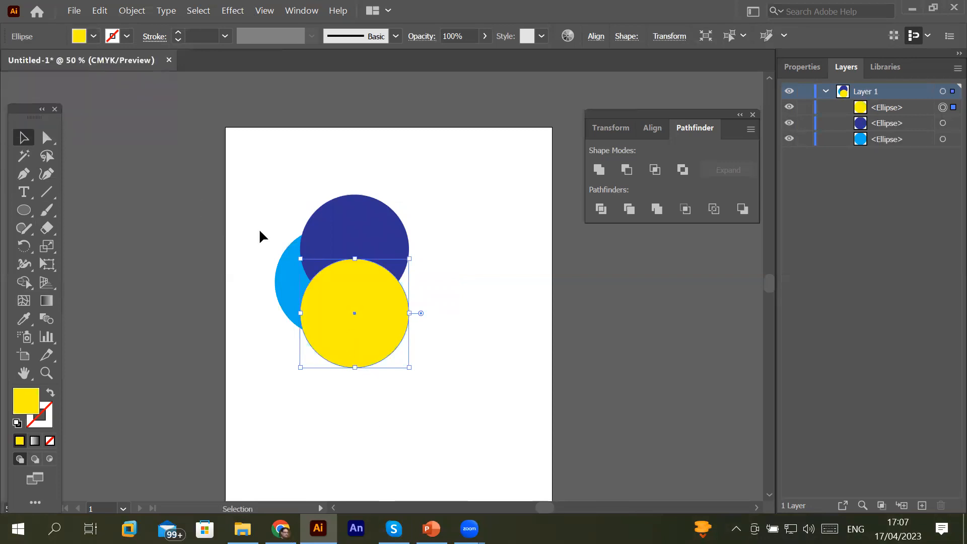
# - Apply Pathfinder Trim to the three overlapping circles and ungroup the result
pyautogui.moveTo(257, 170); pyautogui.dragTo(448, 406)
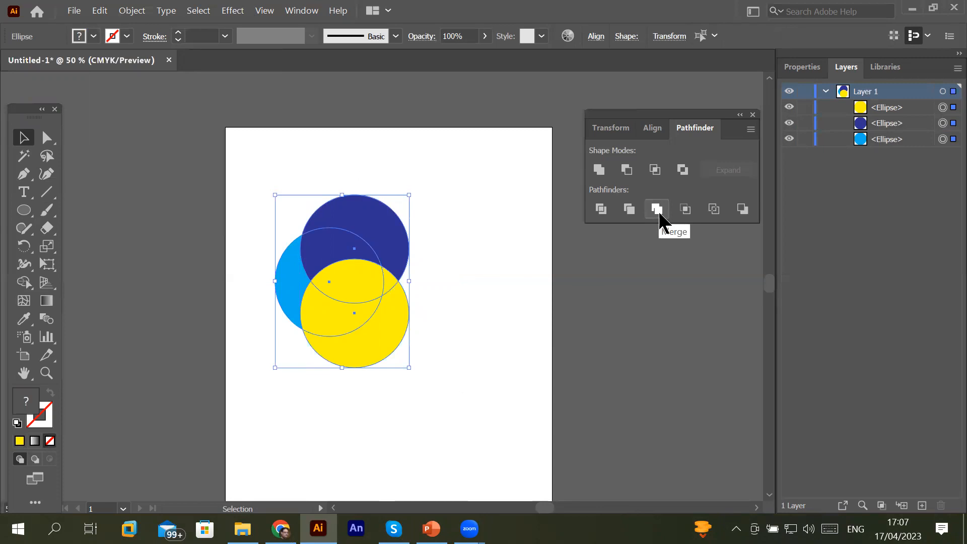
pyautogui.click(628, 210)
pyautogui.click(468, 435)
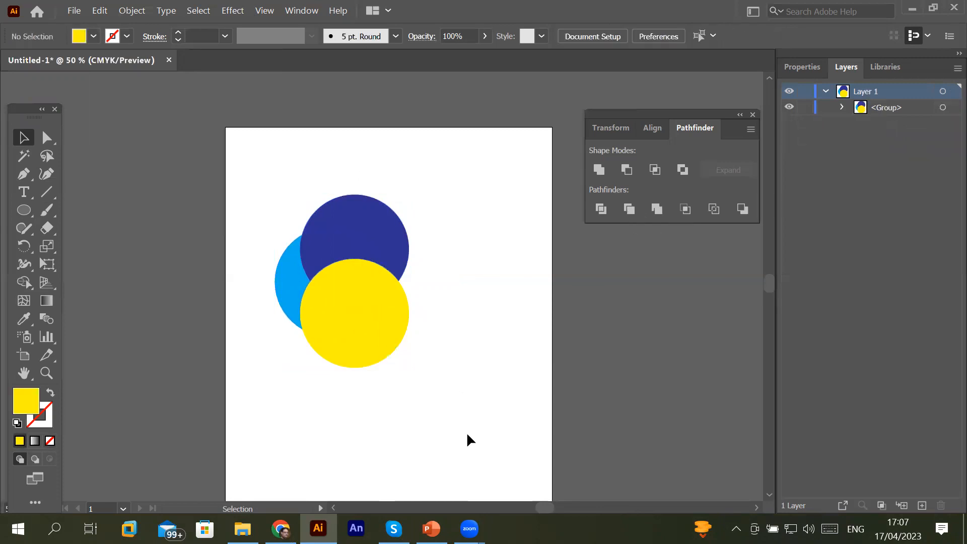
pyautogui.click(391, 245)
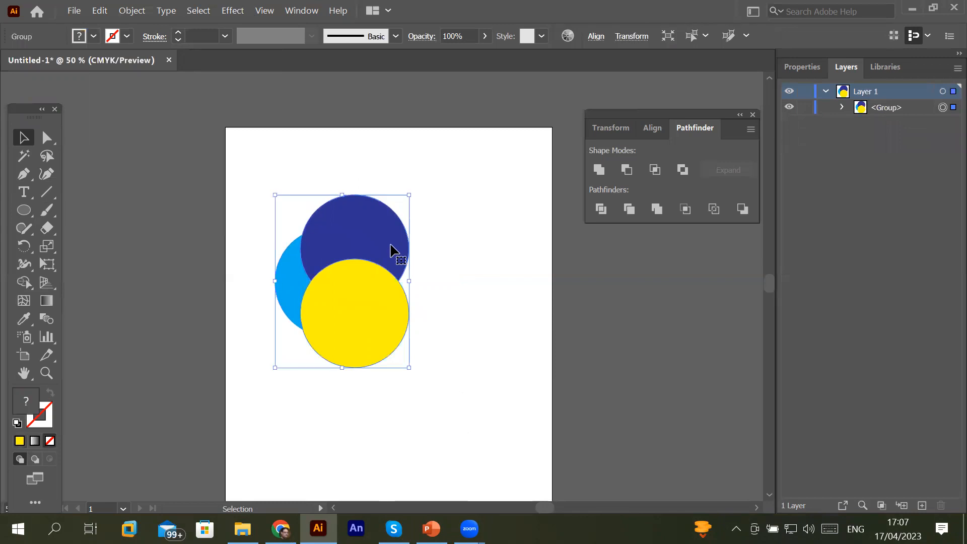
pyautogui.rightClick(391, 246)
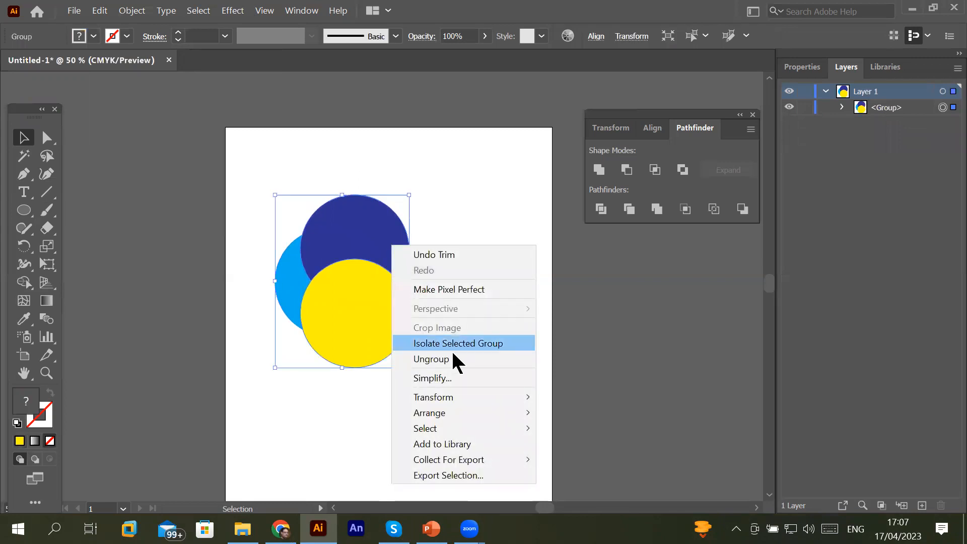
pyautogui.click(456, 359)
pyautogui.click(371, 403)
# - Check the trimmed pieces individually and nudge the dark blue piece slightly right, away from the light blue crescent
pyautogui.click(367, 240)
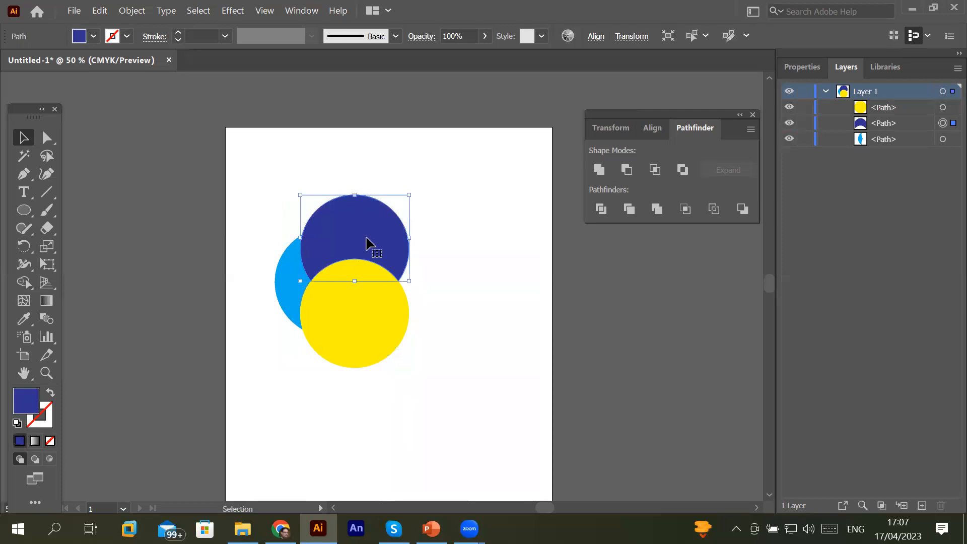
pyautogui.click(296, 297)
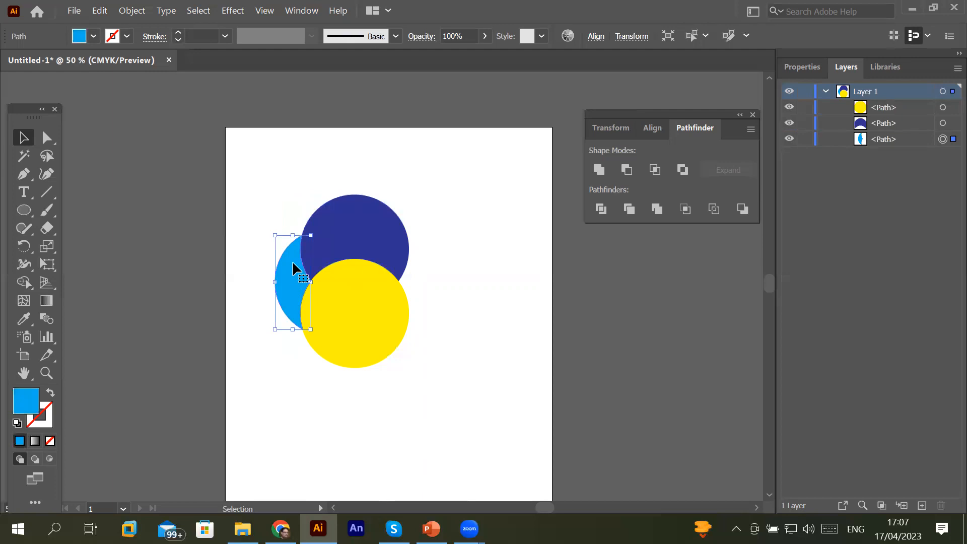
pyautogui.click(351, 237)
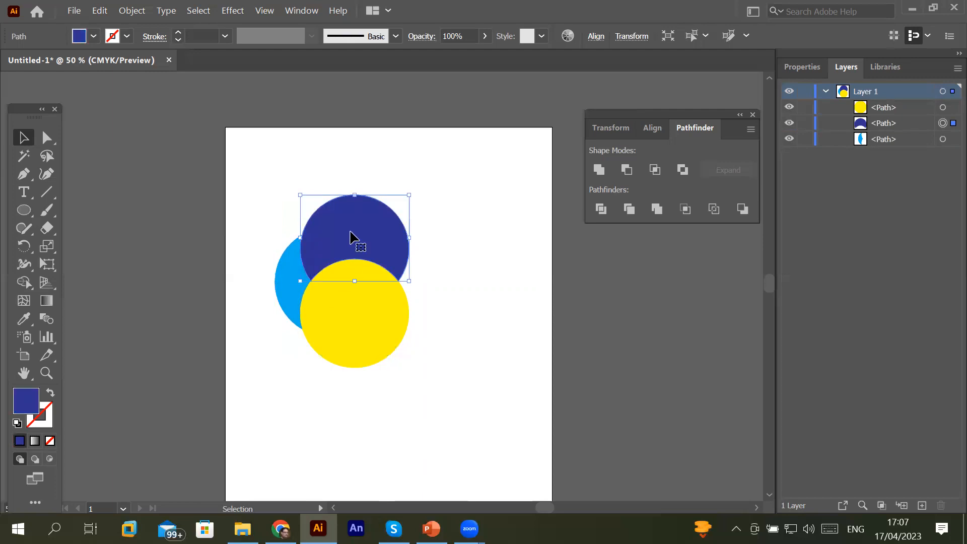
pyautogui.press('Right')
pyautogui.press('Right')
pyautogui.press('Right')
pyautogui.press('Right')
pyautogui.press('Right')
pyautogui.press('Right')
pyautogui.press('Right')
pyautogui.press('Right')
# - Nudge the yellow circle to the right to separate it from the light blue crescent
pyautogui.click(346, 323)
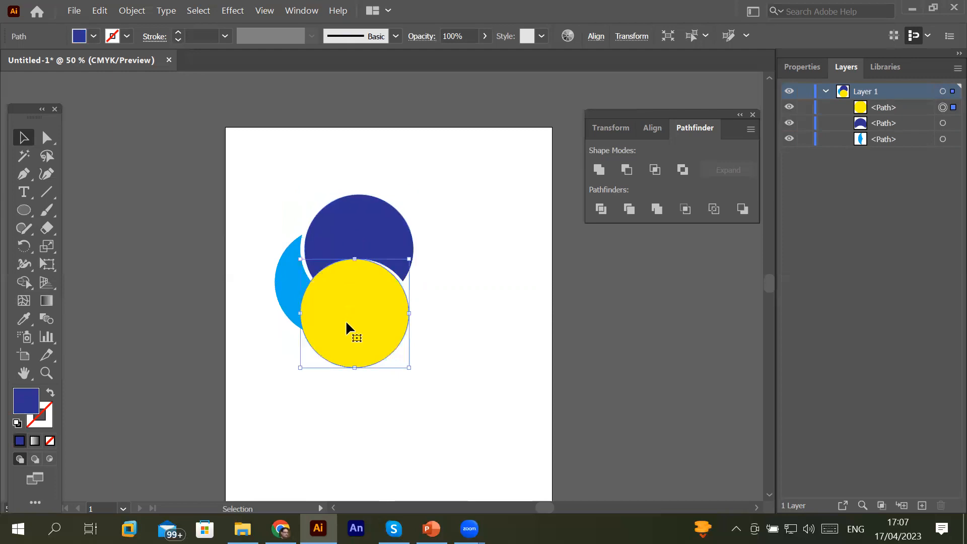
pyautogui.press('Right')
pyautogui.press('Right')
pyautogui.press('Right')
pyautogui.press('Right')
pyautogui.press('Right')
pyautogui.press('Right')
pyautogui.press('Right')
pyautogui.press('Right')
pyautogui.press('Right')
pyautogui.press('Right')
pyautogui.press('Right')
pyautogui.press('Right')
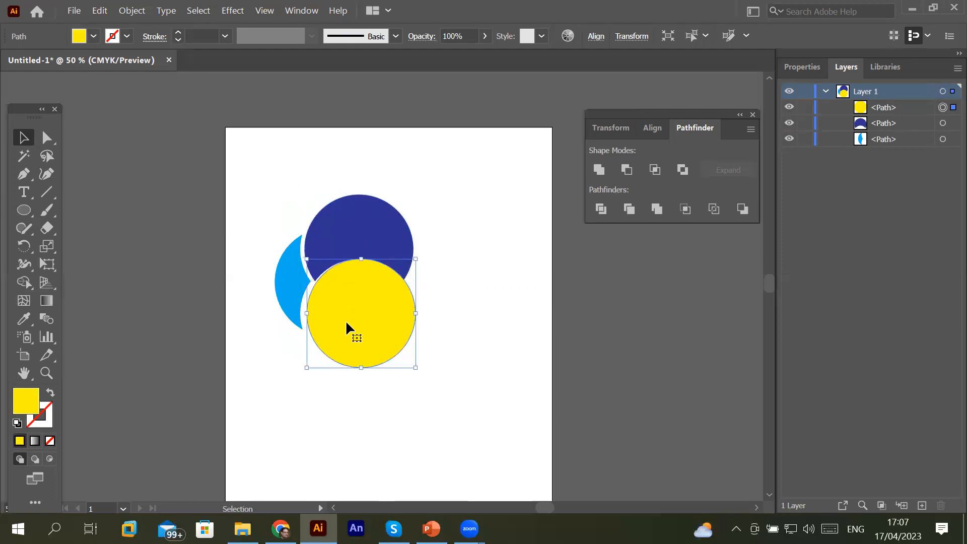
# - Nudge the dark blue piece upward to open a gap above the yellow circle
pyautogui.click(382, 239)
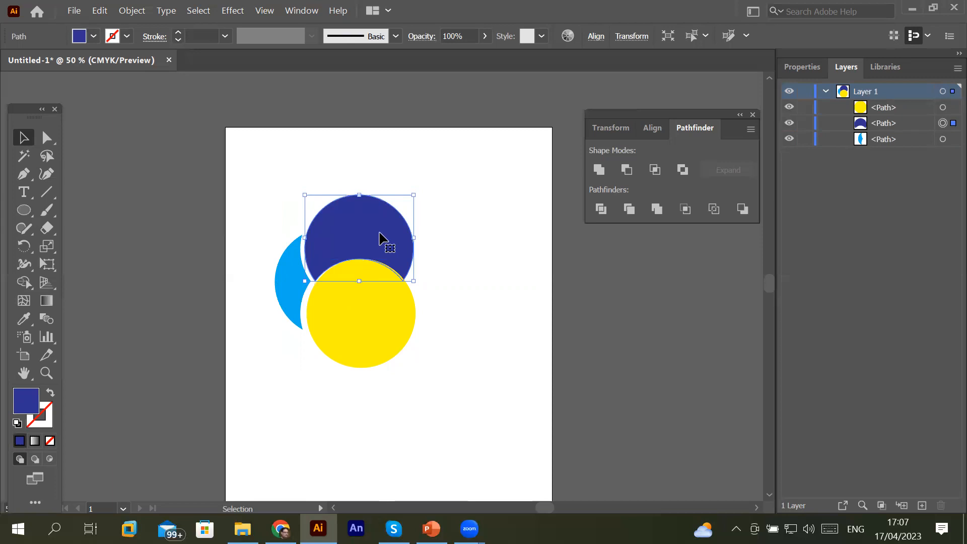
pyautogui.press('Up')
pyautogui.press('Up')
pyautogui.press('Up')
pyautogui.press('Up')
pyautogui.press('Up')
pyautogui.press('Up')
pyautogui.press('Up')
pyautogui.press('Up')
pyautogui.press('Up')
pyautogui.press('Up')
pyautogui.press('Up')
pyautogui.press('Up')
pyautogui.press('Up')
pyautogui.press('Up')
pyautogui.press('Up')
pyautogui.press('Up')
pyautogui.press('Up')
pyautogui.press('Up')
pyautogui.press('Up')
pyautogui.press('Up')
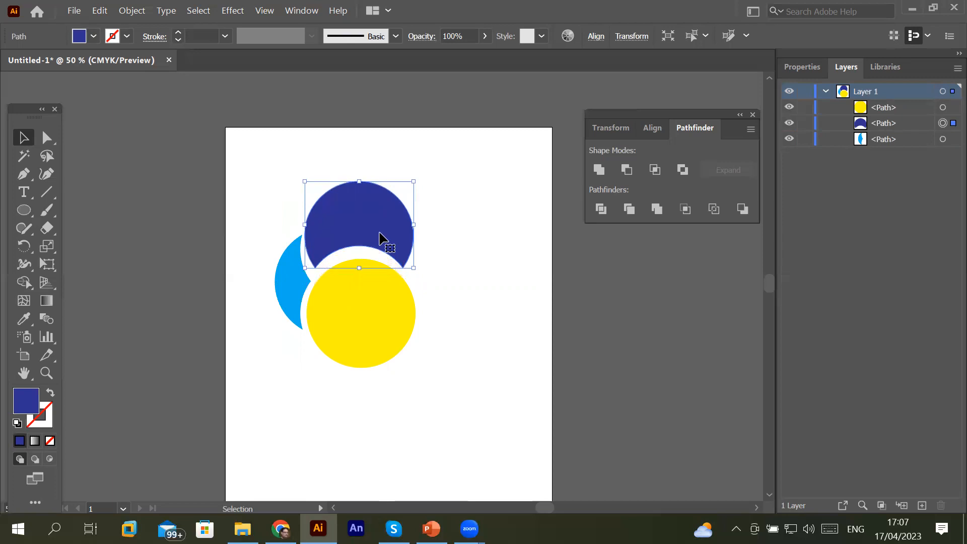
# - Fill the yellow circle with pink and deselect it
pyautogui.click(375, 283)
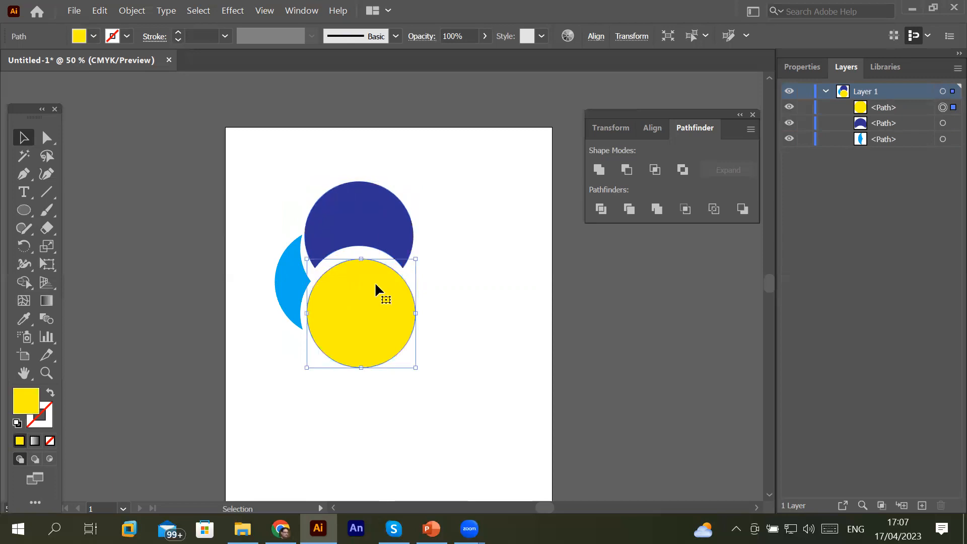
pyautogui.click(94, 37)
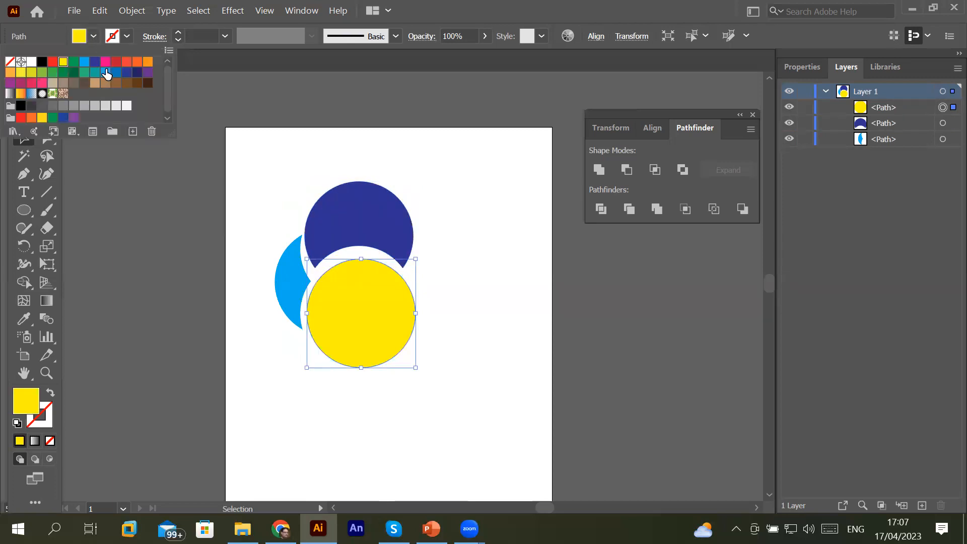
pyautogui.click(105, 62)
pyautogui.click(266, 385)
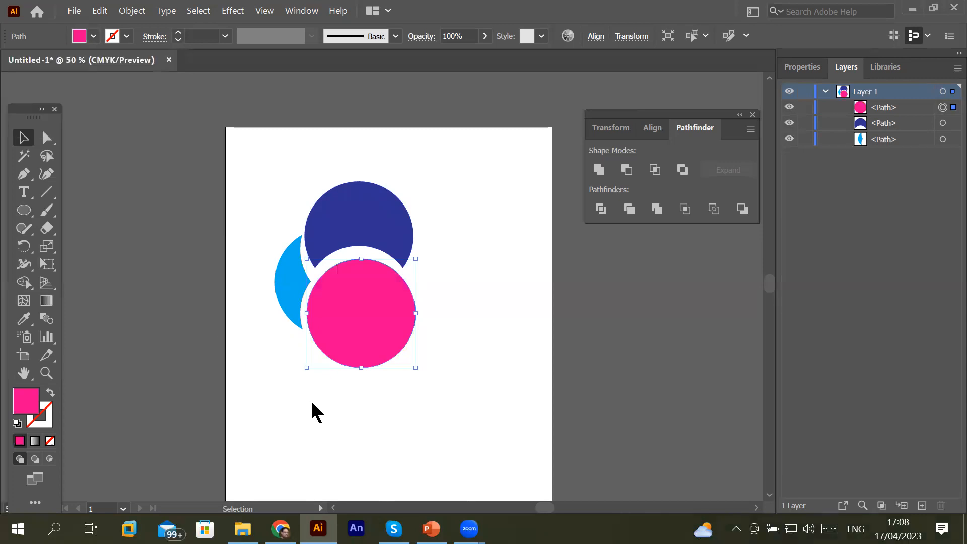
pyautogui.click(566, 432)
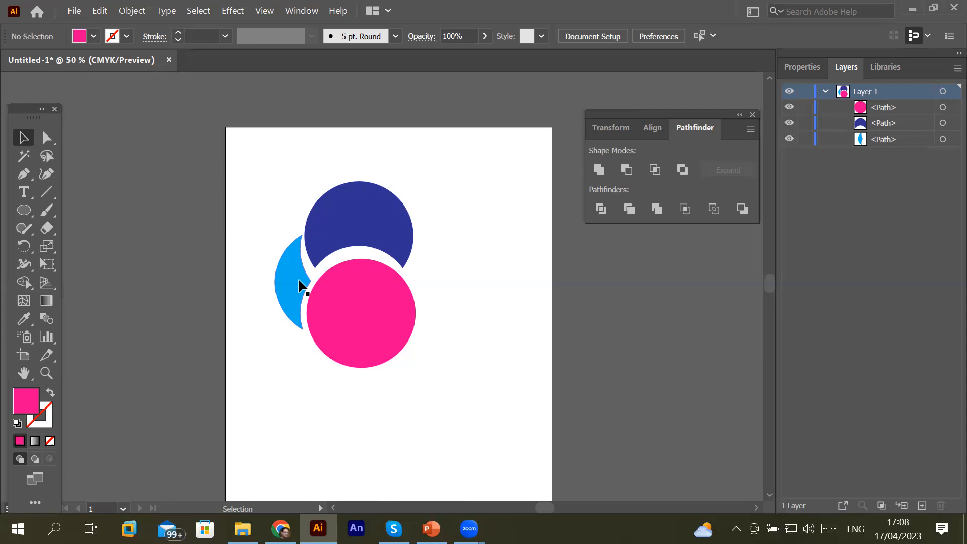
# - Delete all three trimmed pieces and draw one large pink circle near the middle of the artboard
pyautogui.moveTo(230, 167); pyautogui.dragTo(473, 410)
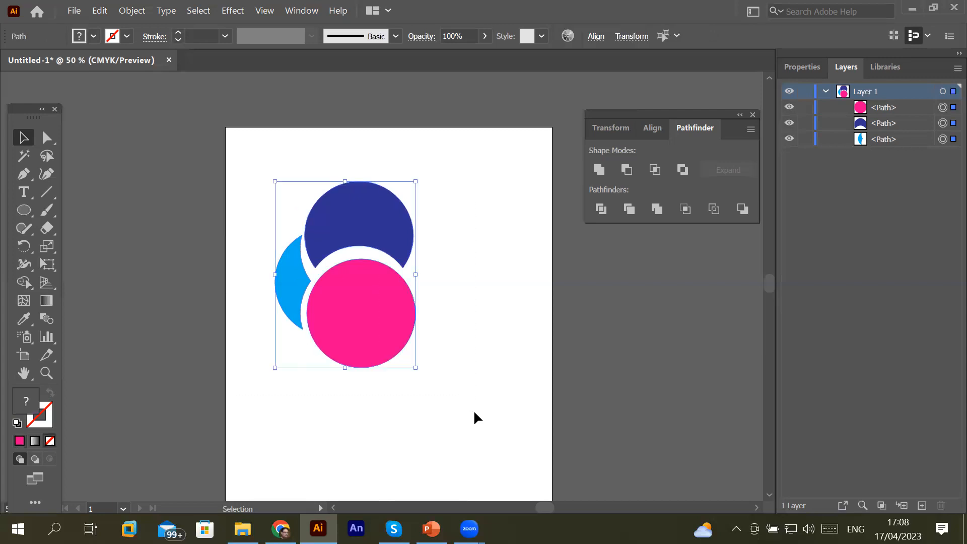
pyautogui.press('Delete')
pyautogui.click(23, 211)
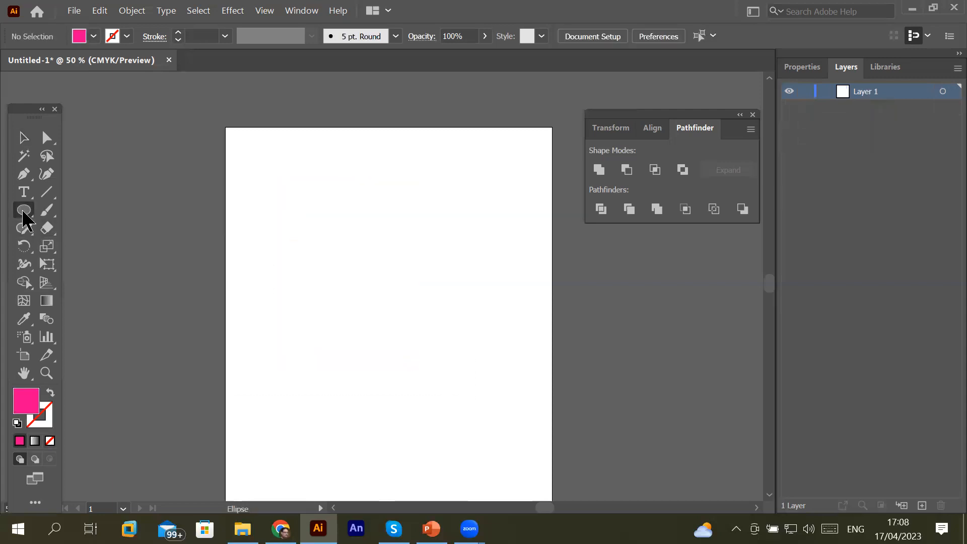
pyautogui.click(86, 247)
pyautogui.moveTo(274, 212); pyautogui.dragTo(480, 419)
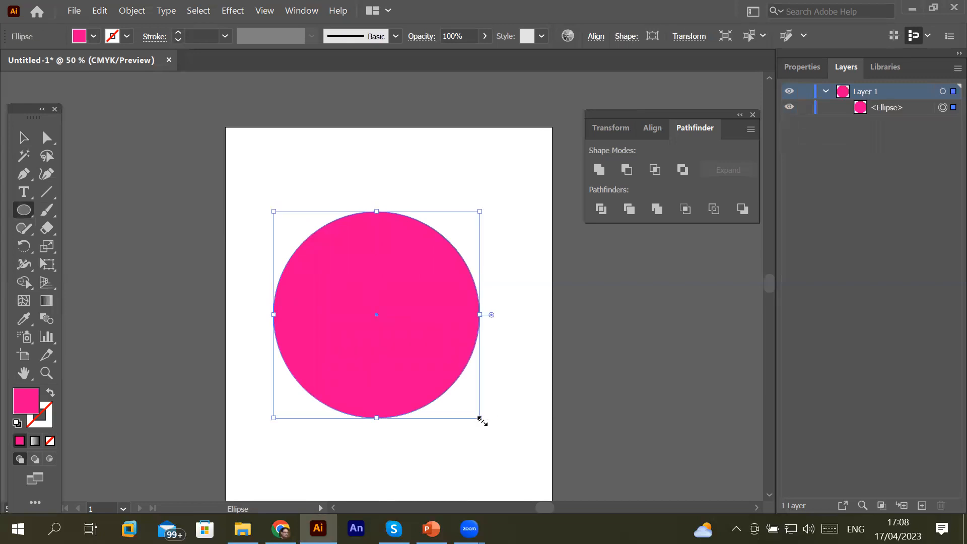
# - Draw a thin horizontal rectangle across the upper part of the pink circle, extending past both sides, and fill it with black
pyautogui.rightClick(33, 217)
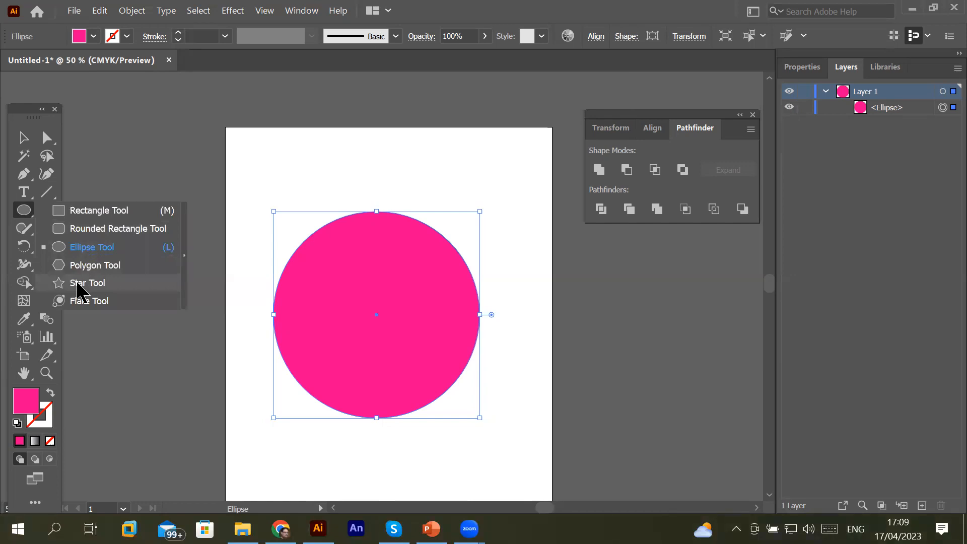
pyautogui.click(96, 212)
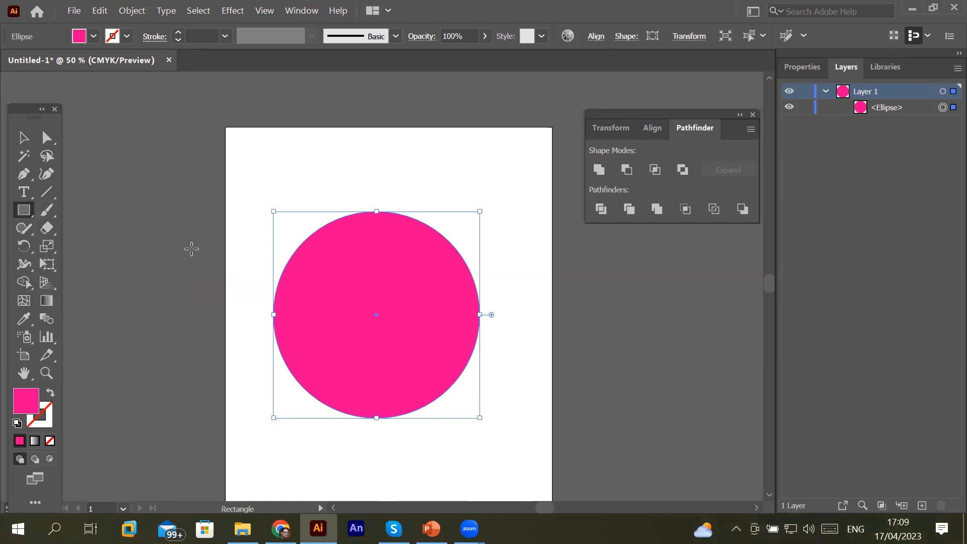
pyautogui.moveTo(235, 267); pyautogui.dragTo(528, 281)
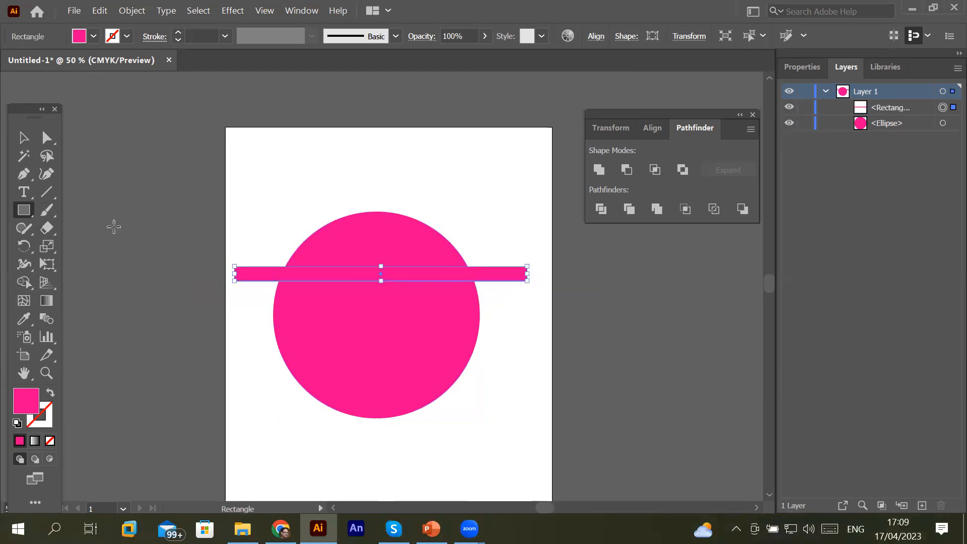
pyautogui.click(93, 36)
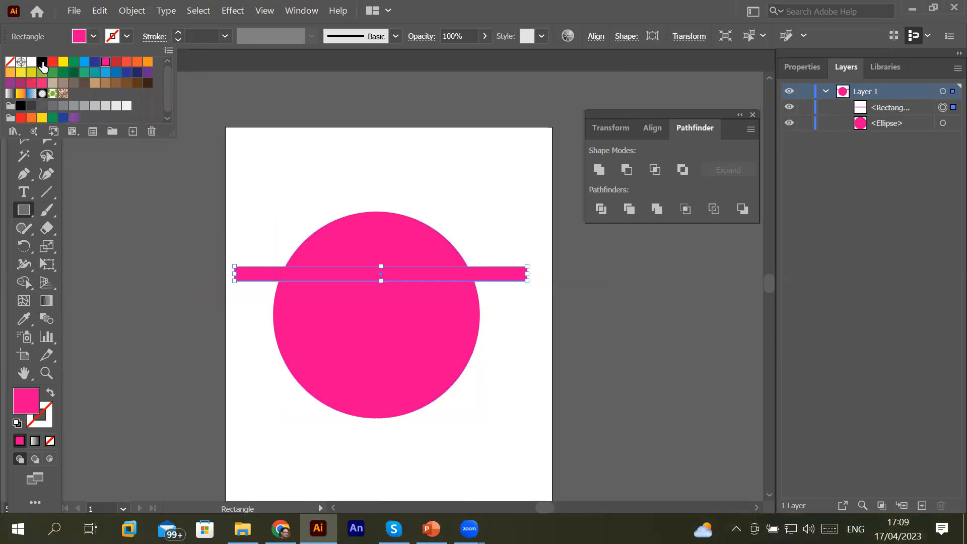
pyautogui.click(42, 61)
# - Move the black bar near the circle's top, copy it just below, and repeat the copy to make eight evenly spaced bars
pyautogui.click(24, 209)
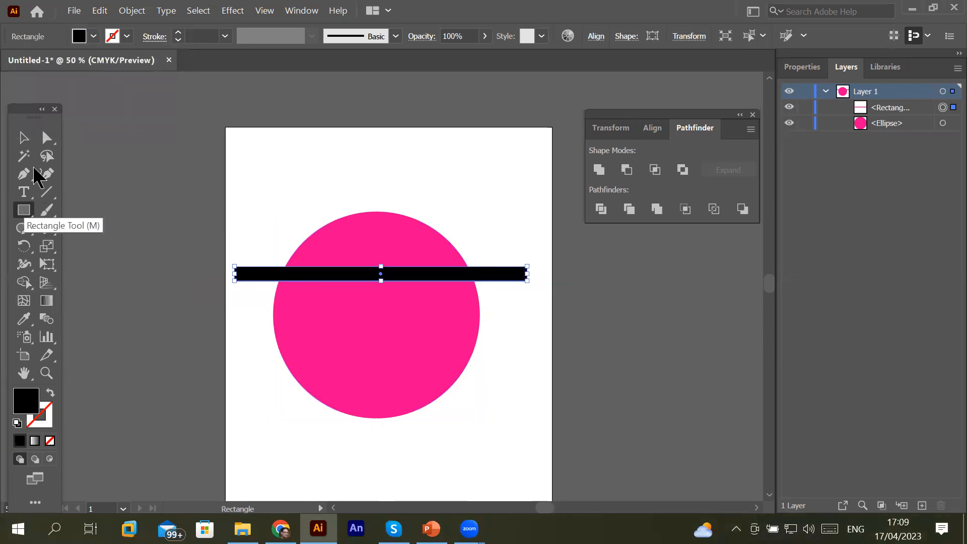
pyautogui.click(25, 144)
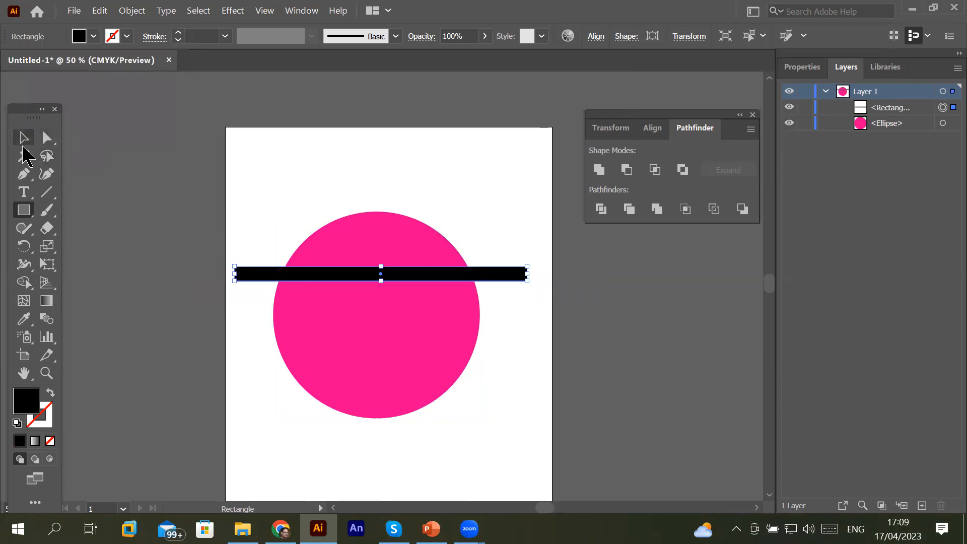
pyautogui.moveTo(319, 279); pyautogui.dragTo(325, 259)
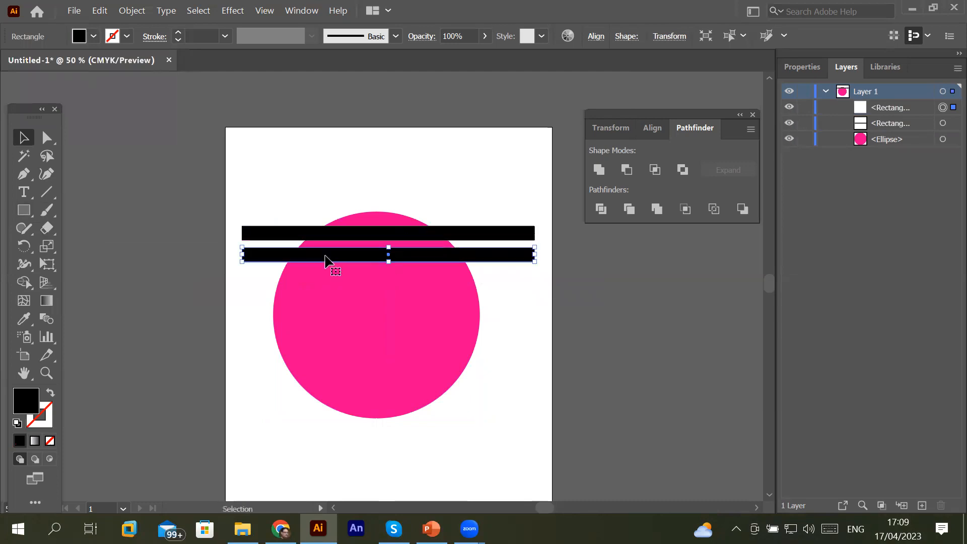
pyautogui.hotkey('ctrl', 'd')
pyautogui.hotkey('ctrl', 'd')
pyautogui.hotkey('ctrl', 'd')
pyautogui.hotkey('ctrl', 'd')
pyautogui.hotkey('ctrl', 'd')
pyautogui.hotkey('ctrl', 'd')
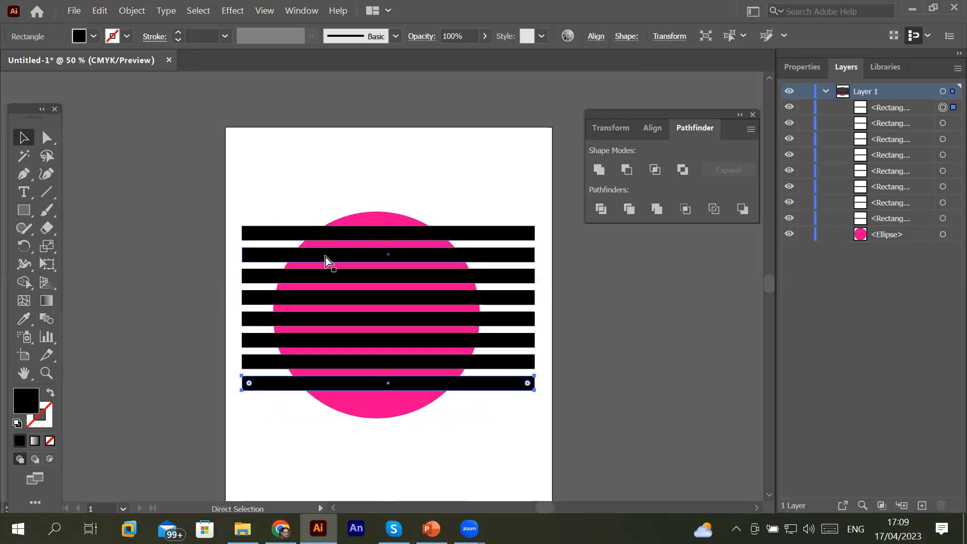
# - Add a ninth evenly spaced black bar below the others, and nudge the circle and all bars slightly upward together
pyautogui.hotkey('ctrl', 'd')
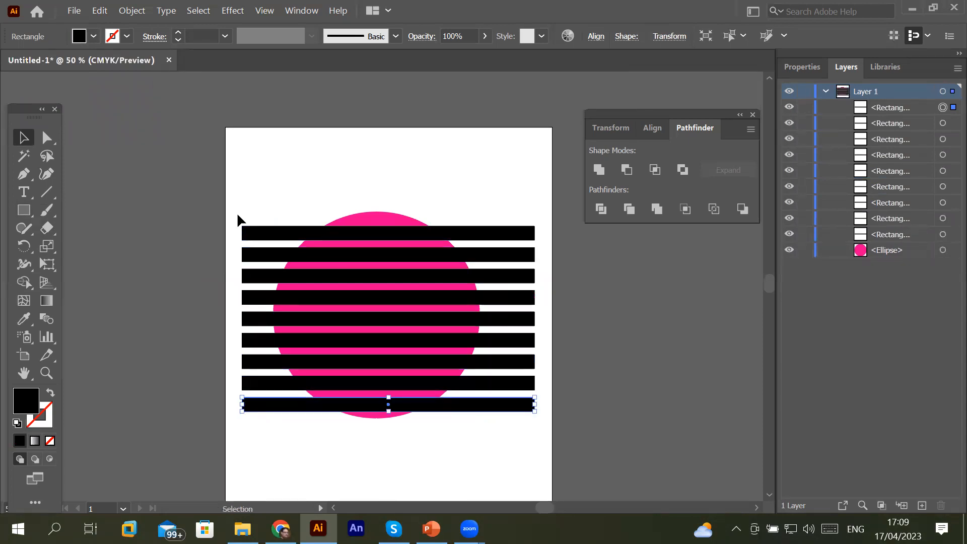
pyautogui.moveTo(226, 207); pyautogui.dragTo(275, 416)
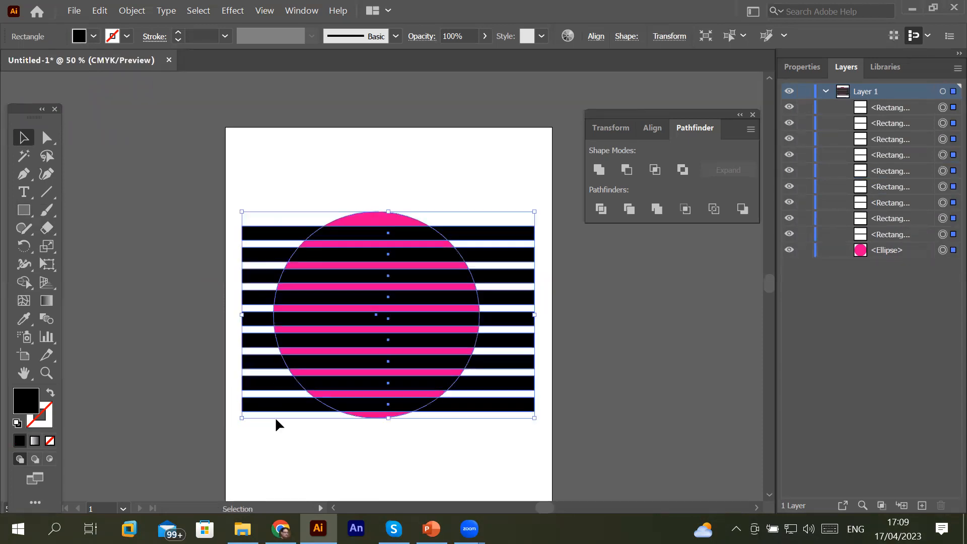
pyautogui.hotkey('shift', 'Up')
pyautogui.hotkey('shift', 'Up')
pyautogui.hotkey('shift', 'Up')
pyautogui.hotkey('shift', 'Up')
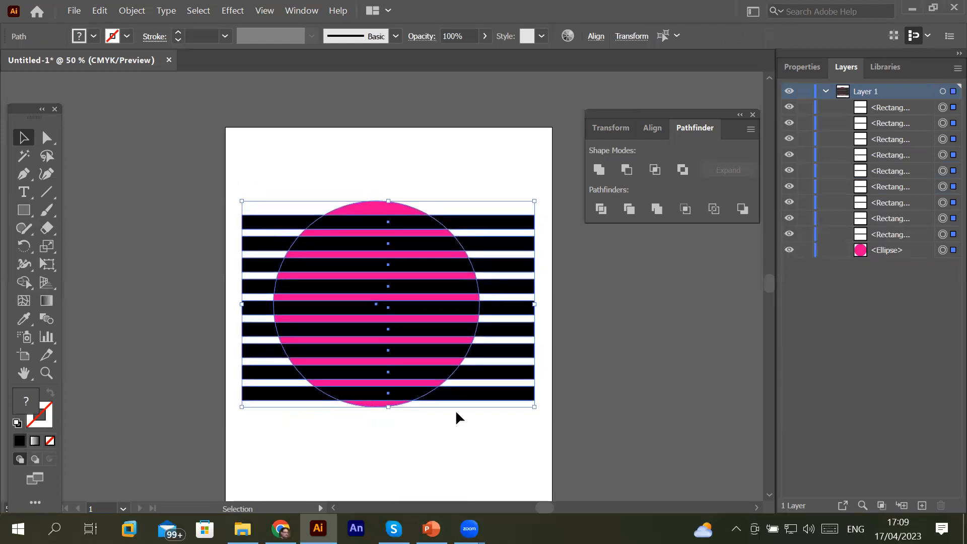
# - Nudge only the nine black bars up so they sit vertically centred on the pink circle, and deselect them
pyautogui.keyDown('shift'); pyautogui.click(375, 214); pyautogui.keyUp('shift')
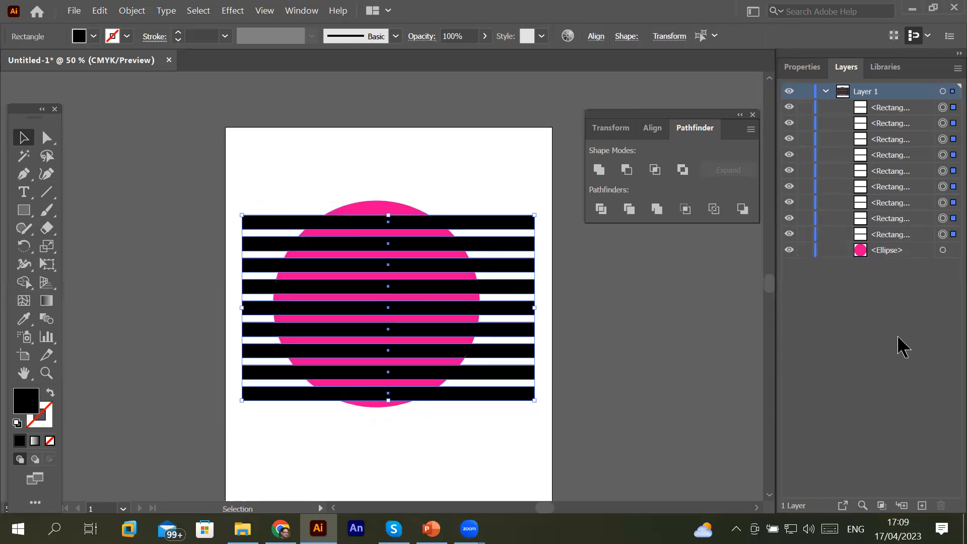
pyautogui.hotkey('shift', 'Up')
pyautogui.hotkey('shift', 'Up')
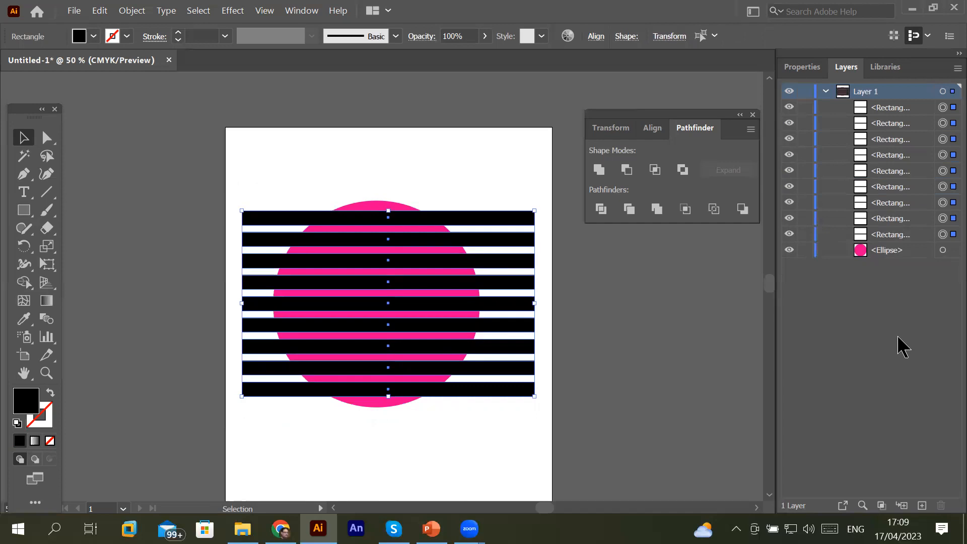
pyautogui.click(296, 153)
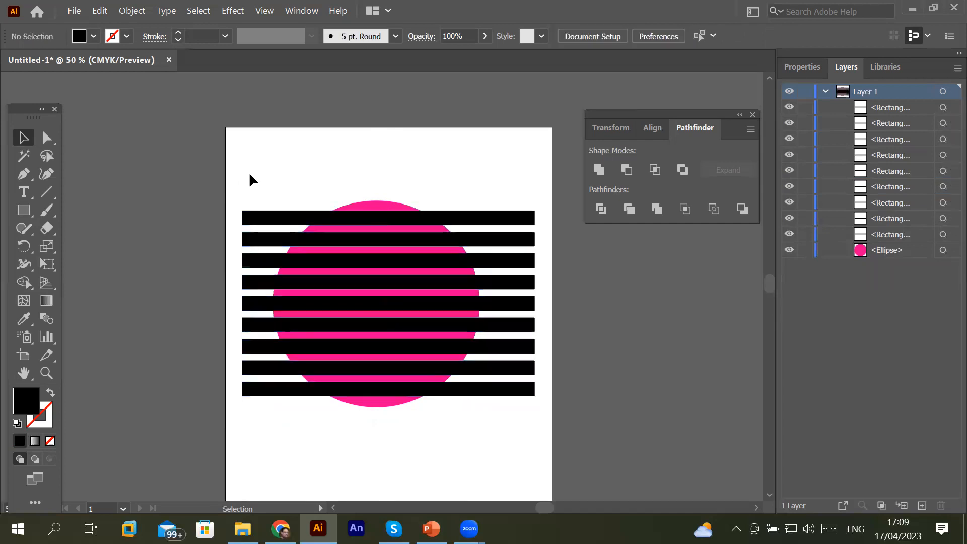
# - Apply Pathfinder Trim to the pink circle and all nine black bars, and deselect the result
pyautogui.moveTo(228, 173); pyautogui.dragTo(577, 451)
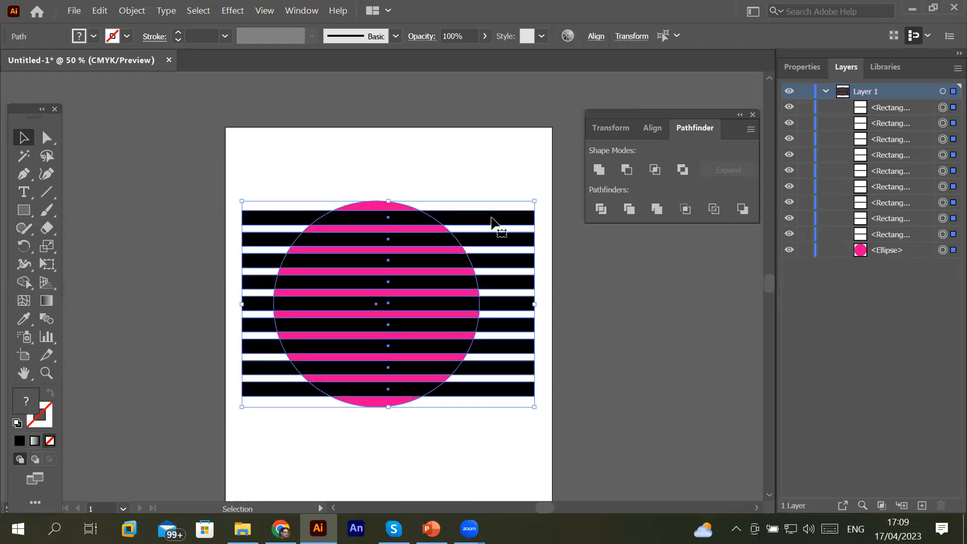
pyautogui.click(632, 212)
pyautogui.click(468, 442)
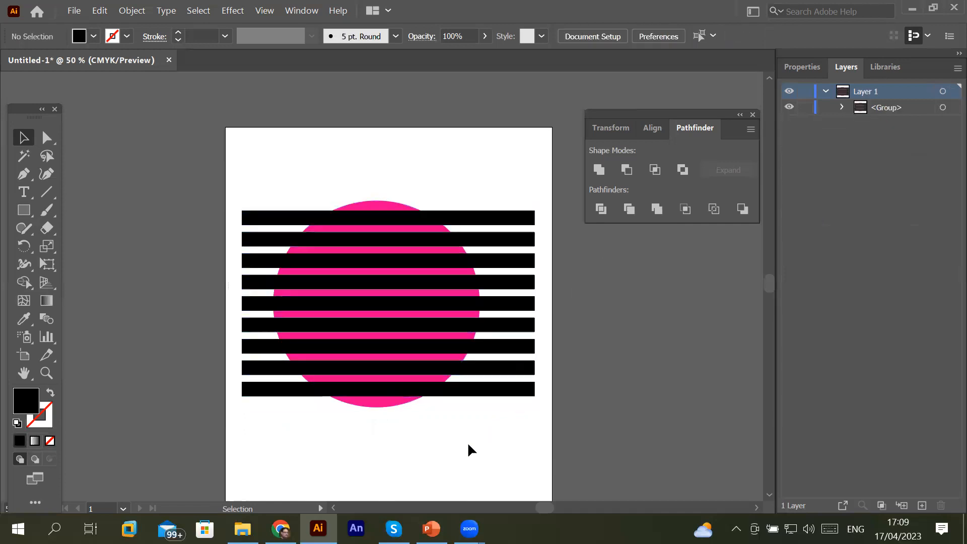
pyautogui.rightClick(429, 309)
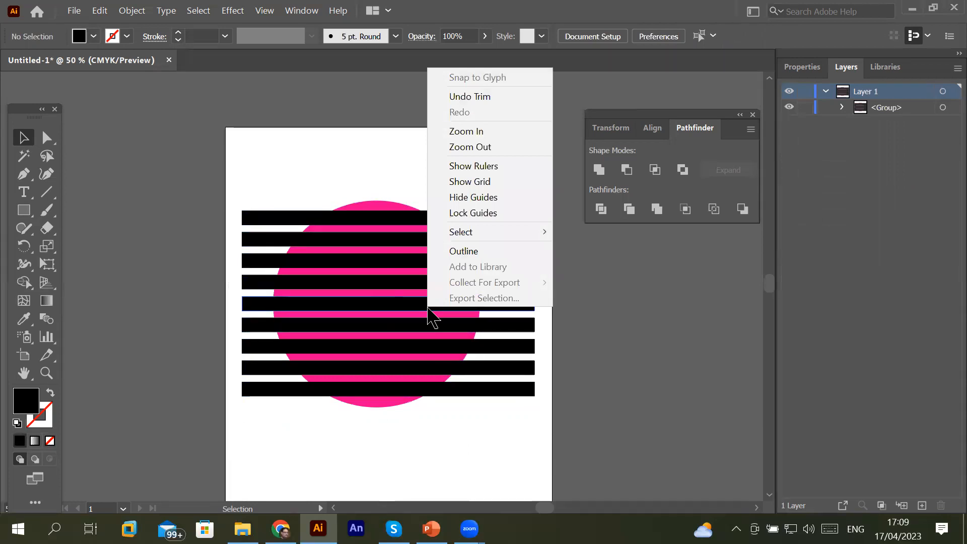
pyautogui.click(399, 415)
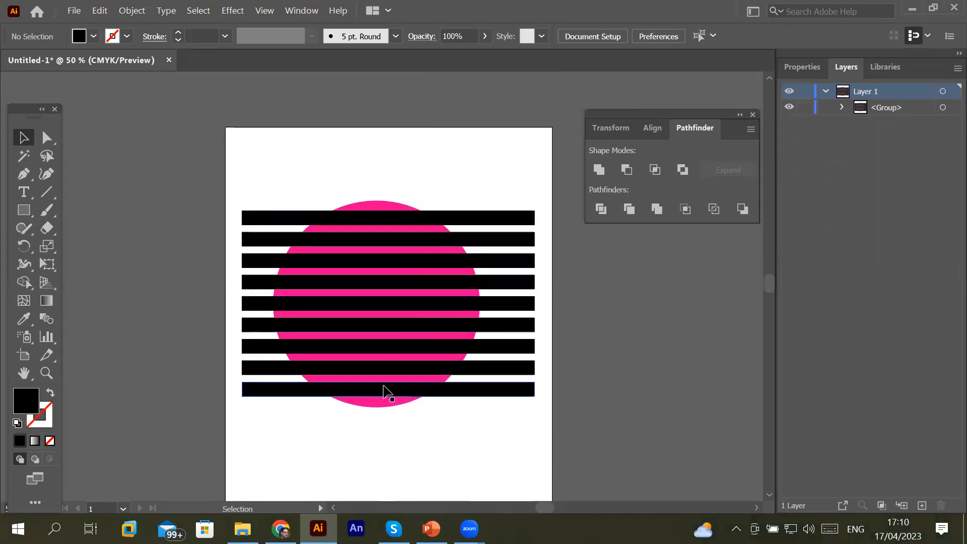
# - Move the trimmed group to the upper part of the artboard and ungroup it into separate paths
pyautogui.moveTo(378, 395); pyautogui.dragTo(377, 340)
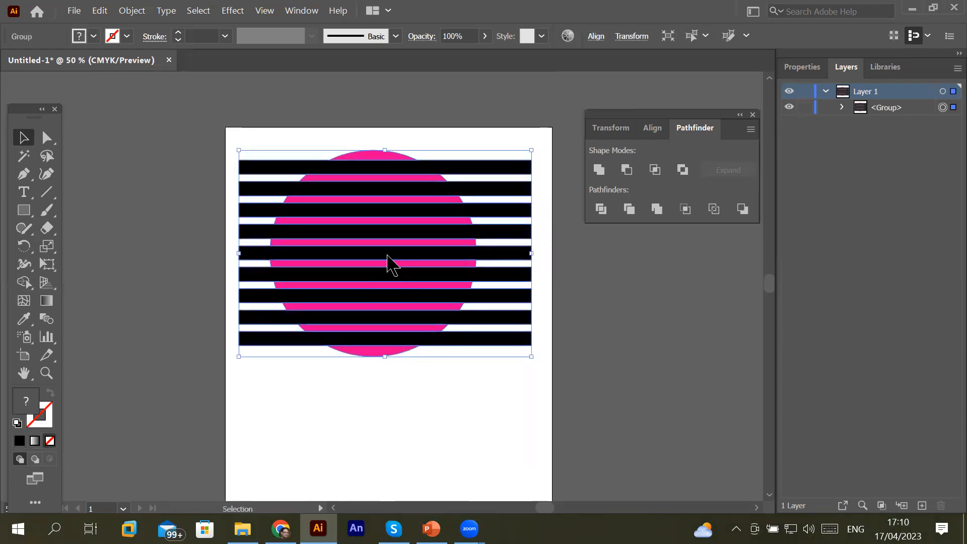
pyautogui.rightClick(387, 256)
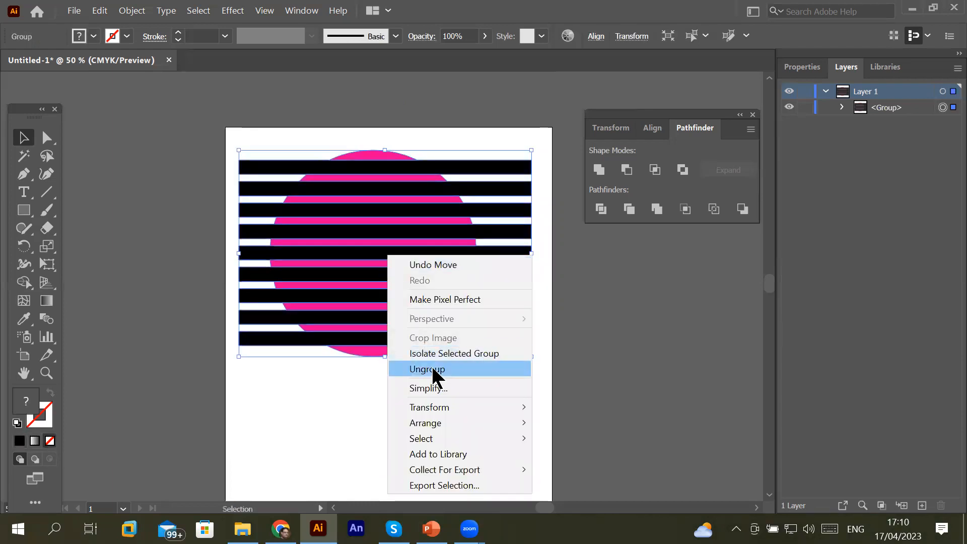
pyautogui.click(370, 403)
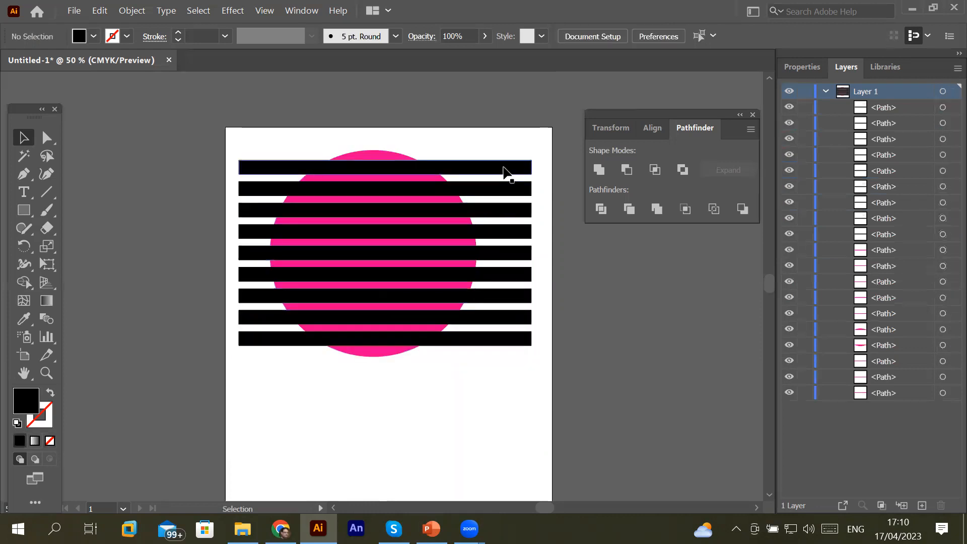
# - Move all nine black bars off the pink circle, one above it and the rest below, leaving only the pink stripes
pyautogui.moveTo(504, 168); pyautogui.dragTo(500, 136)
pyautogui.moveTo(456, 342); pyautogui.dragTo(455, 420)
pyautogui.moveTo(477, 325); pyautogui.dragTo(479, 391)
pyautogui.moveTo(490, 302); pyautogui.dragTo(485, 378)
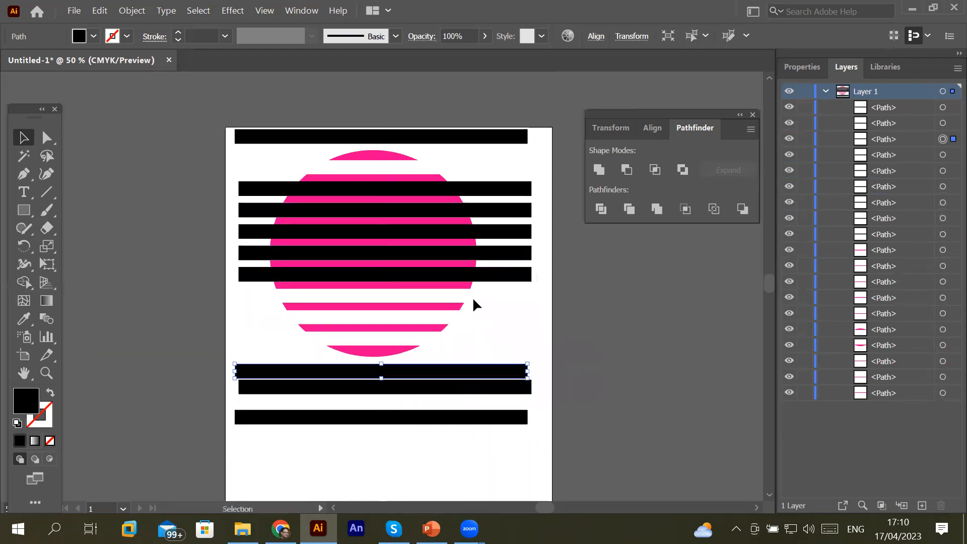
pyautogui.moveTo(478, 278); pyautogui.dragTo(467, 460)
pyautogui.moveTo(459, 260); pyautogui.dragTo(432, 478)
pyautogui.moveTo(464, 236); pyautogui.dragTo(443, 388)
pyautogui.moveTo(477, 215); pyautogui.dragTo(471, 400)
pyautogui.moveTo(495, 189); pyautogui.dragTo(631, 375)
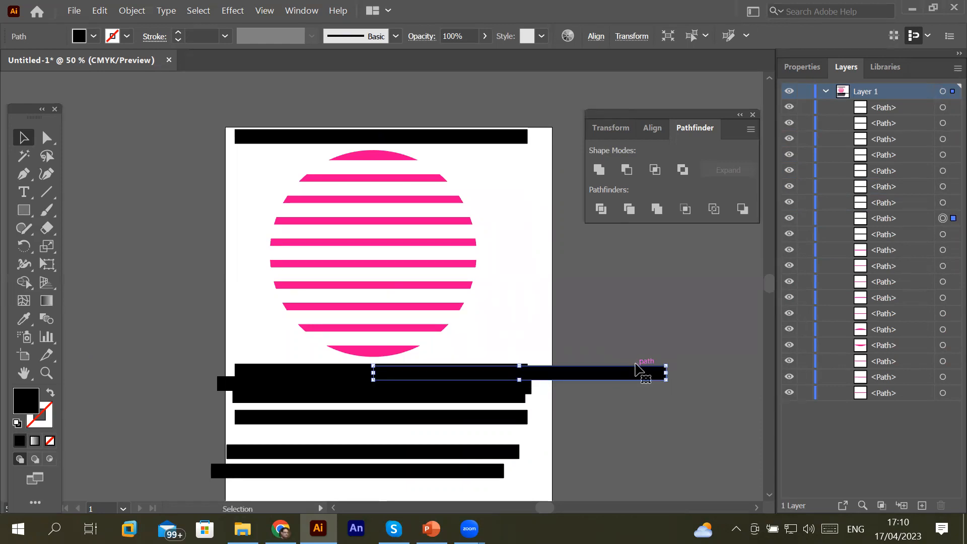
# - Delete all the pink stripes and black bars from the document
pyautogui.scroll(-2, 636, 371)
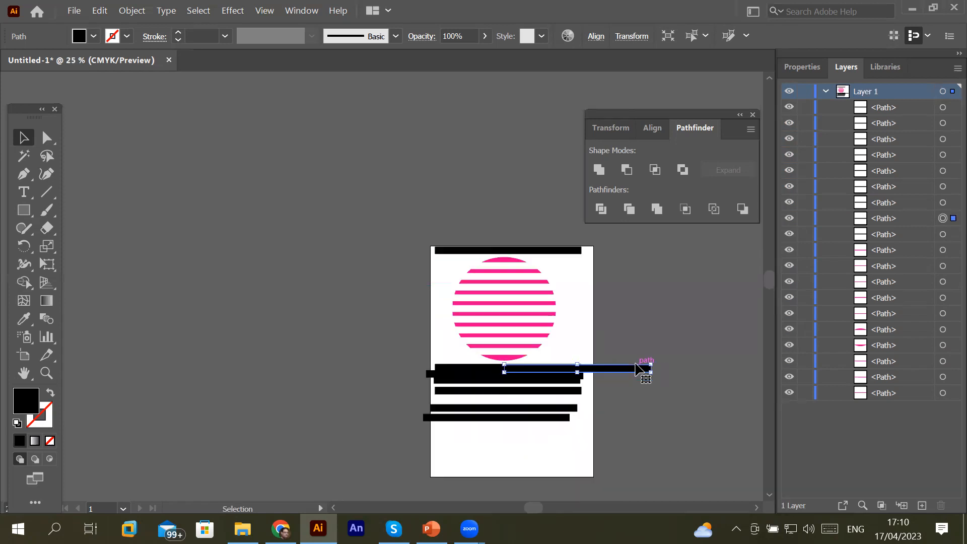
pyautogui.scroll(2, 670, 406)
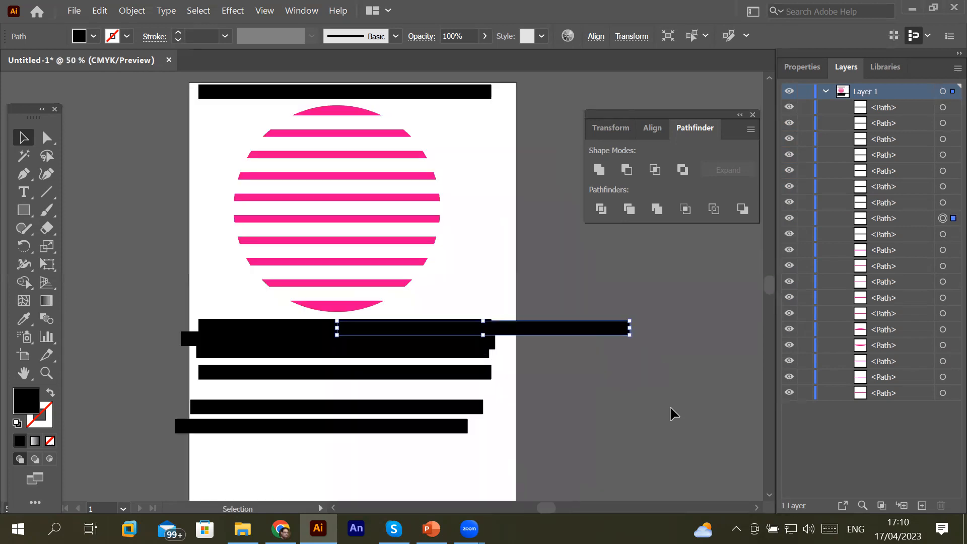
pyautogui.scroll(-1, 653, 397)
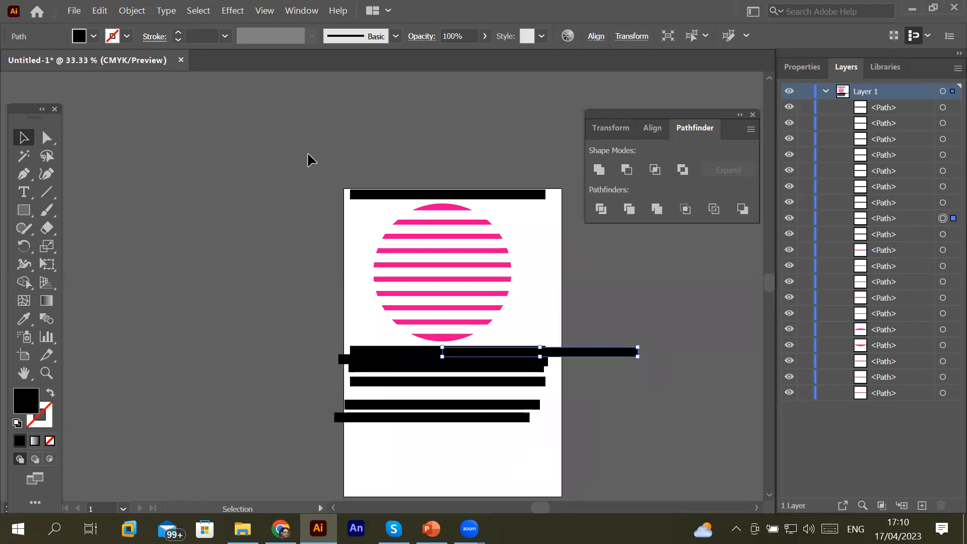
pyautogui.moveTo(296, 165); pyautogui.dragTo(683, 473)
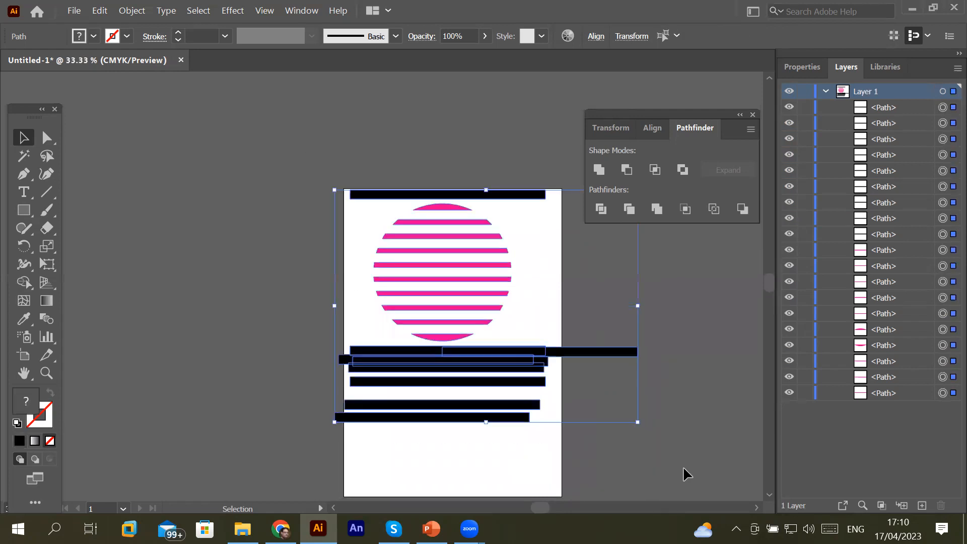
pyautogui.press('Delete')
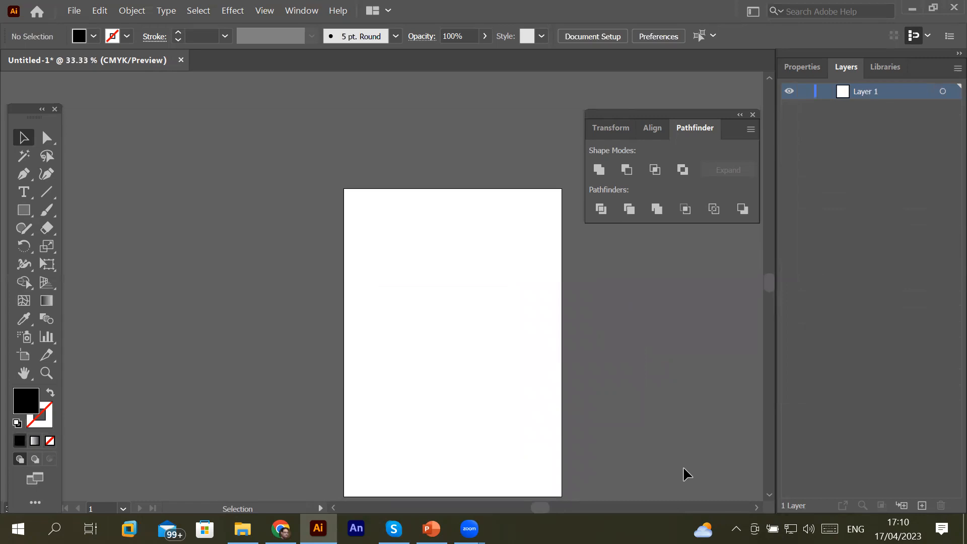
pyautogui.click(24, 192)
pyautogui.click(373, 312)
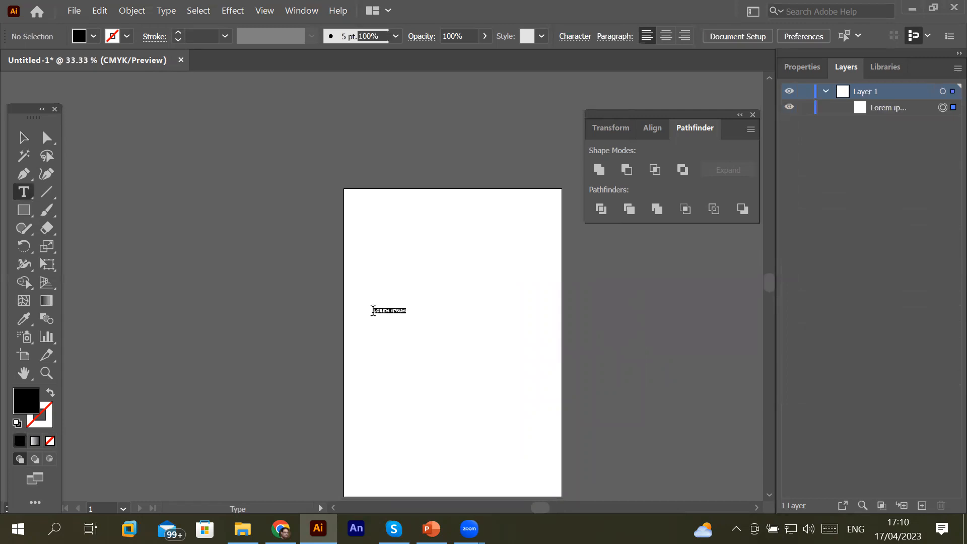
pyautogui.press('Escape')
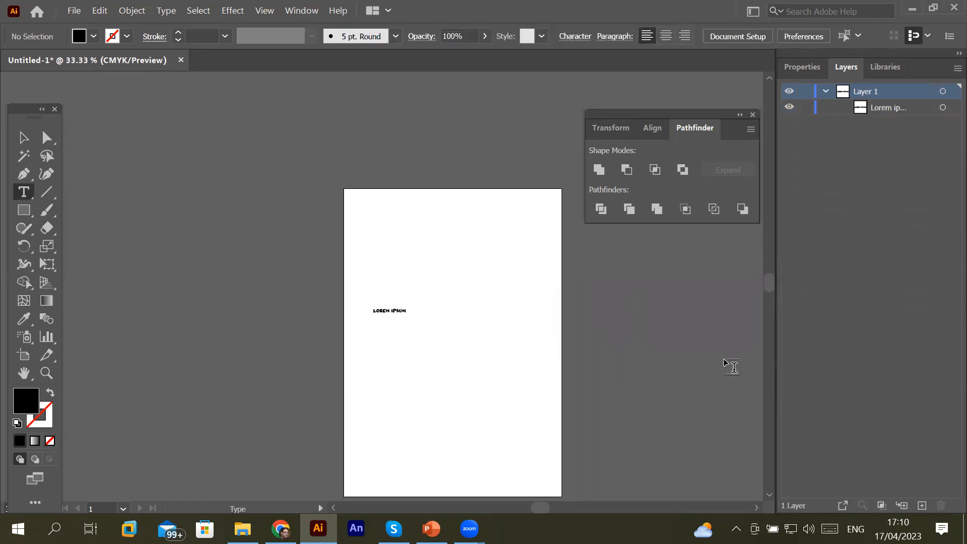
pyautogui.press('a')
pyautogui.click(23, 138)
pyautogui.moveTo(375, 310); pyautogui.dragTo(368, 262)
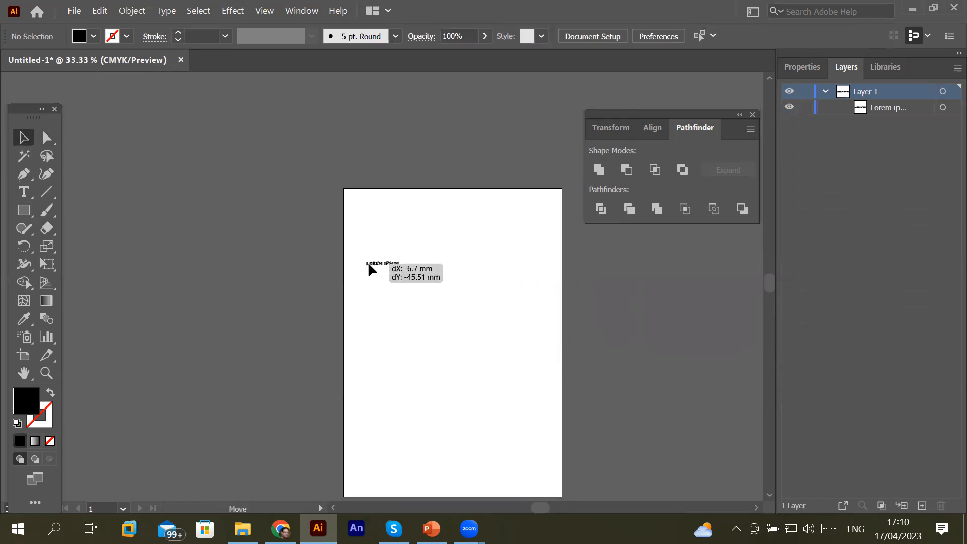
pyautogui.press('Delete')
# - Add the text HEADING to the middle of the artboard and scale it up to span most of the artboard's width
pyautogui.press('t')
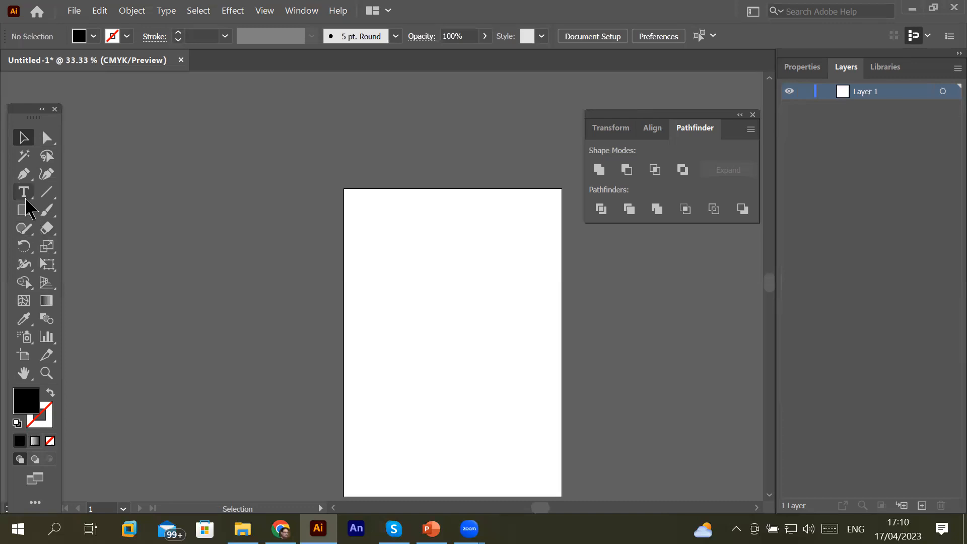
pyautogui.click(372, 305)
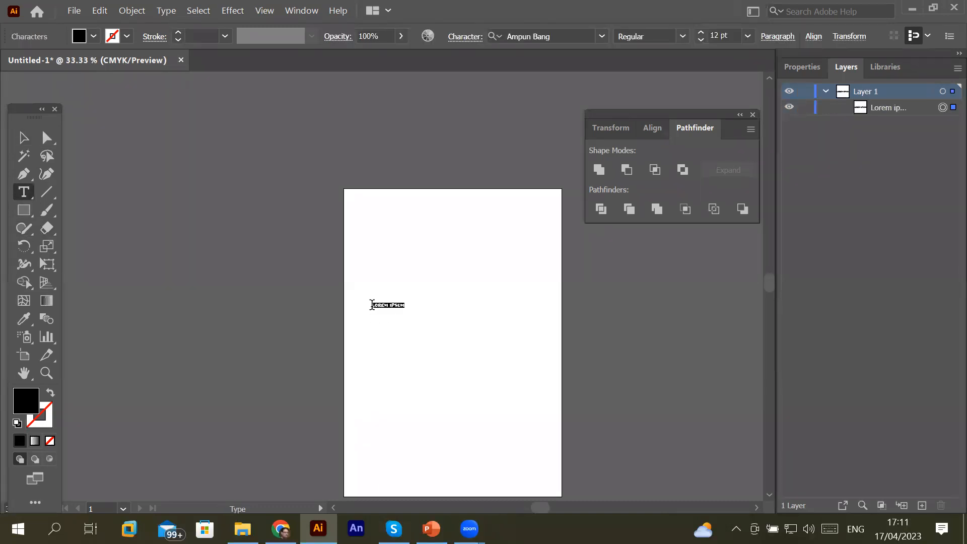
pyautogui.write('HEADING')
pyautogui.click(23, 137)
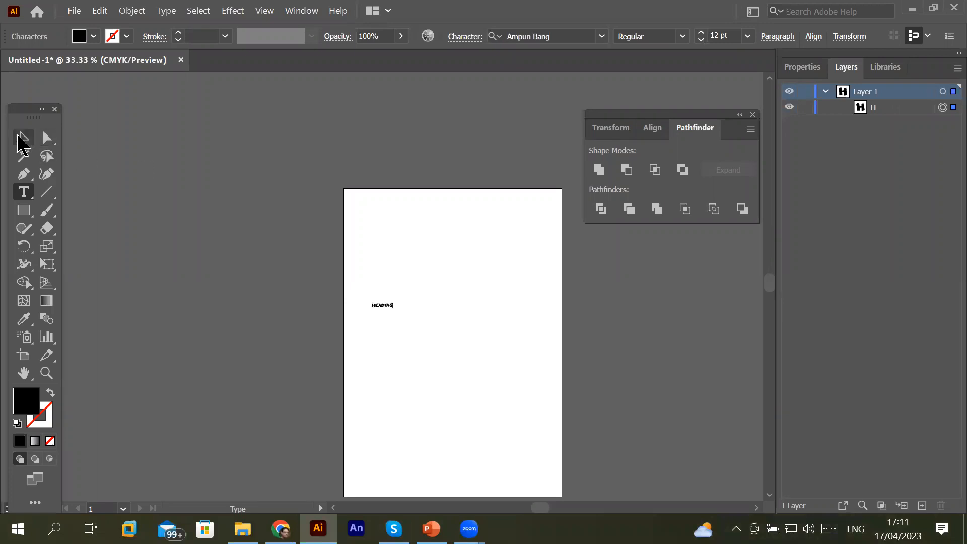
pyautogui.moveTo(393, 309); pyautogui.dragTo(542, 393)
pyautogui.moveTo(485, 337)
pyautogui.mouseDown()
pyautogui.moveTo(458, 318)
pyautogui.moveTo(479, 323)
pyautogui.moveTo(478, 337)
pyautogui.mouseUp()
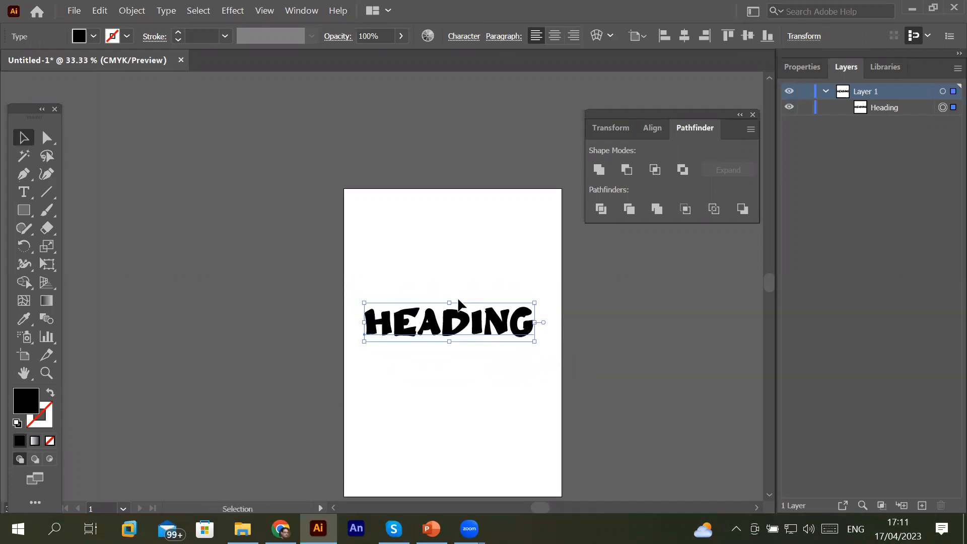
pyautogui.scroll(1, 458, 301)
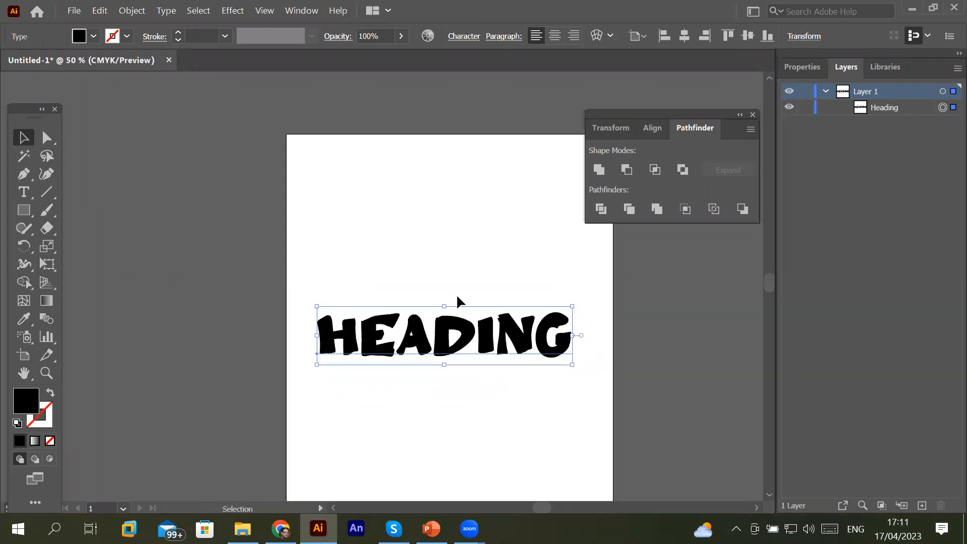
# - Enlarge the HEADING text until it extends past both sides of the artboard, and convert it to outlines
pyautogui.click(46, 193)
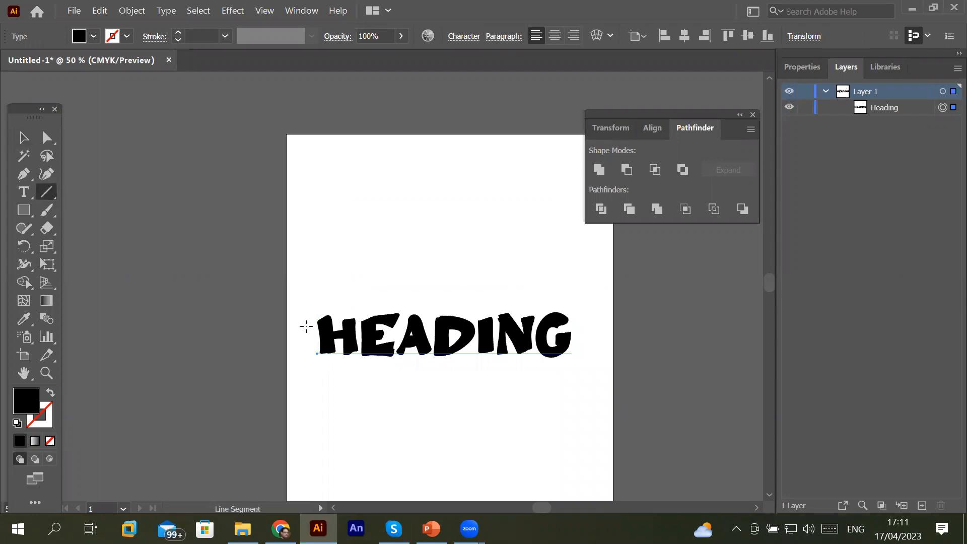
pyautogui.click(23, 138)
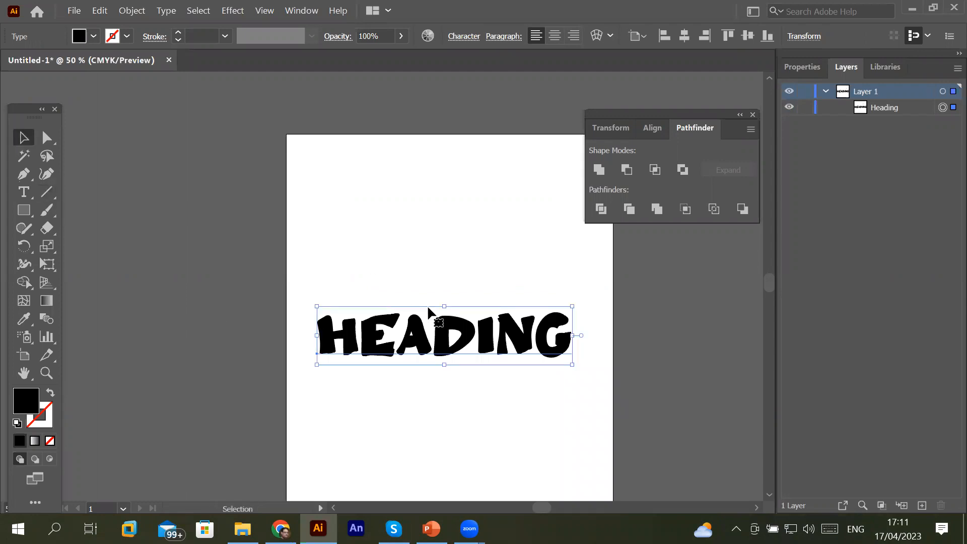
pyautogui.moveTo(447, 305); pyautogui.dragTo(449, 232)
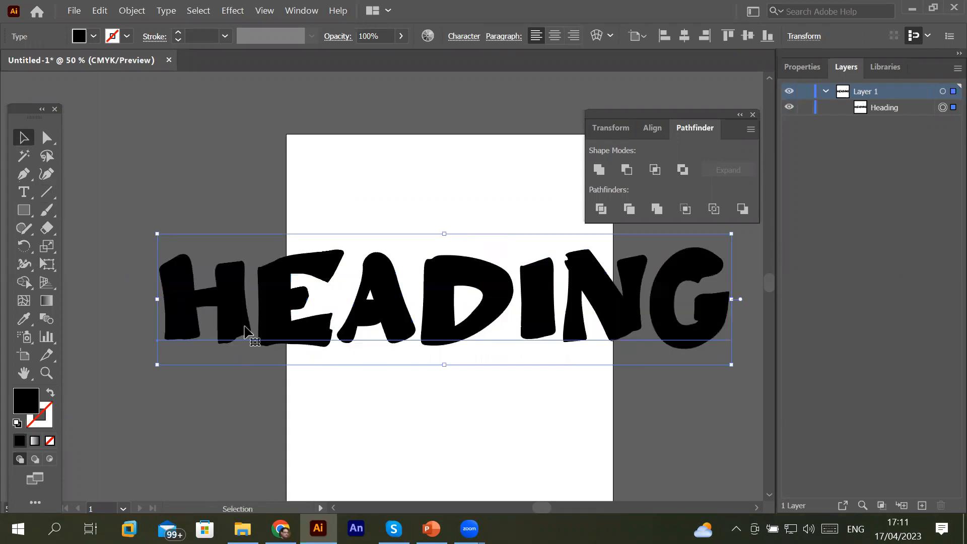
pyautogui.rightClick(277, 280)
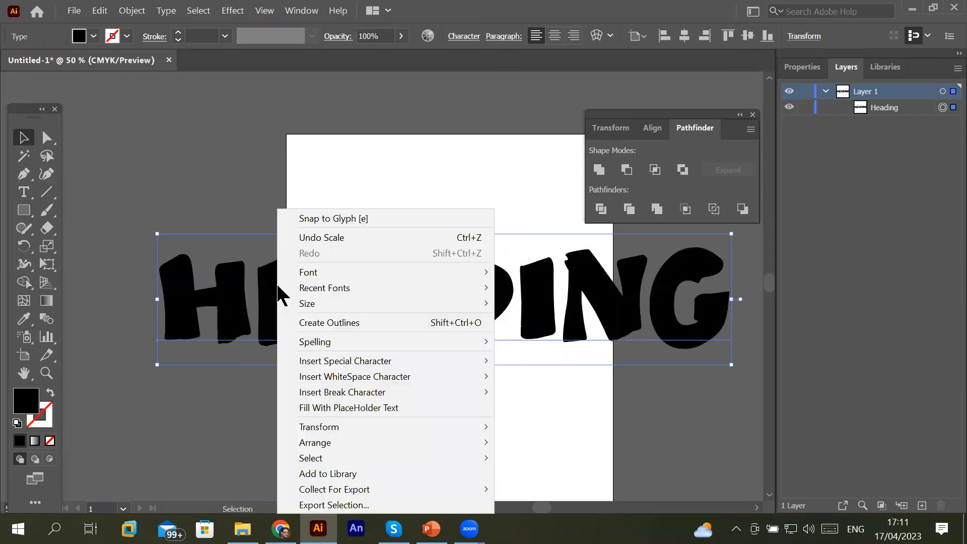
pyautogui.click(393, 322)
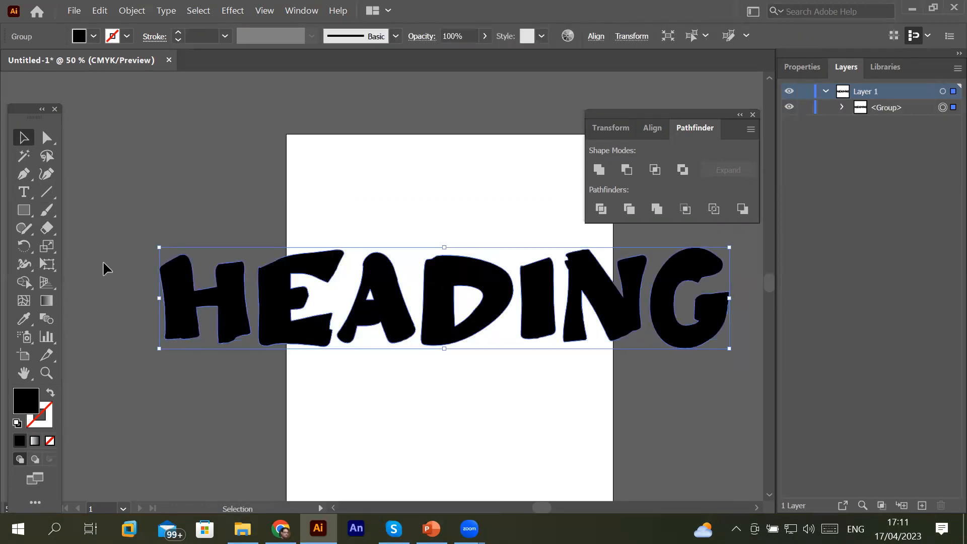
# - Draw a slightly rising line across the upper part of the outlined HEADING, past both ends, with a 0.5 pt stroke
pyautogui.click(47, 192)
pyautogui.moveTo(133, 280); pyautogui.dragTo(744, 271)
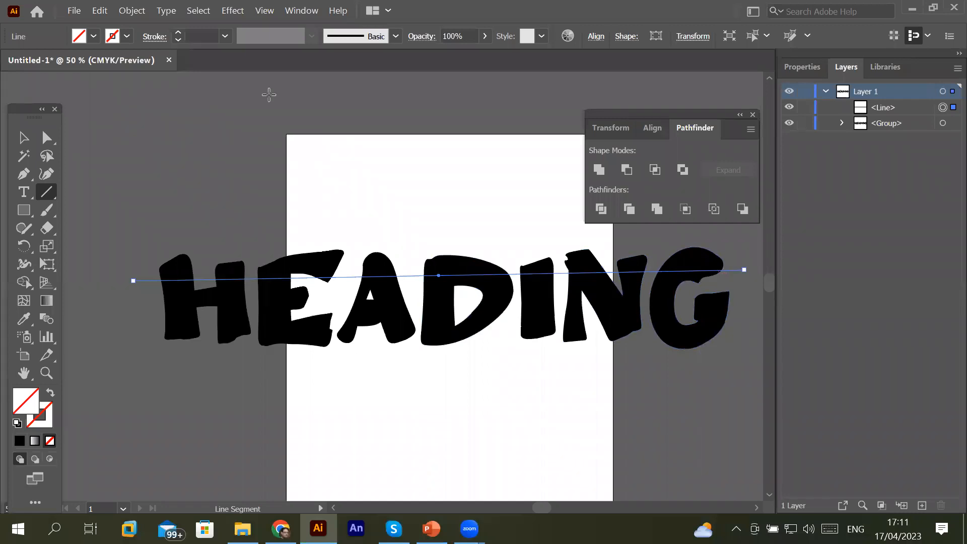
pyautogui.click(179, 33)
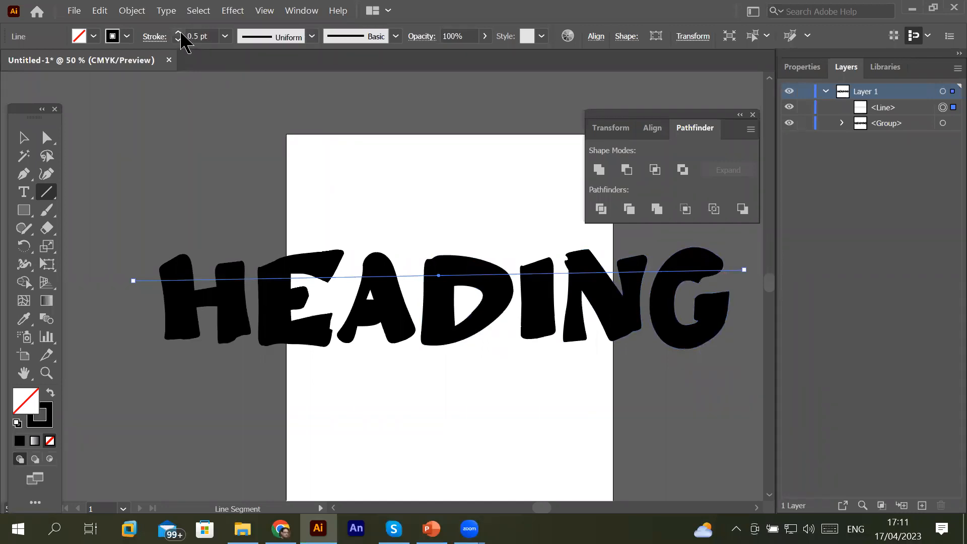
# - Set the stroke weight of the line crossing the HEADING lettering to 13 pt
pyautogui.click(179, 32)
pyautogui.click(178, 32)
pyautogui.click(178, 33)
pyautogui.click(178, 32)
pyautogui.click(178, 32)
pyautogui.click(178, 32)
pyautogui.click(179, 33)
pyautogui.click(178, 32)
pyautogui.click(179, 32)
pyautogui.click(179, 32)
pyautogui.click(178, 32)
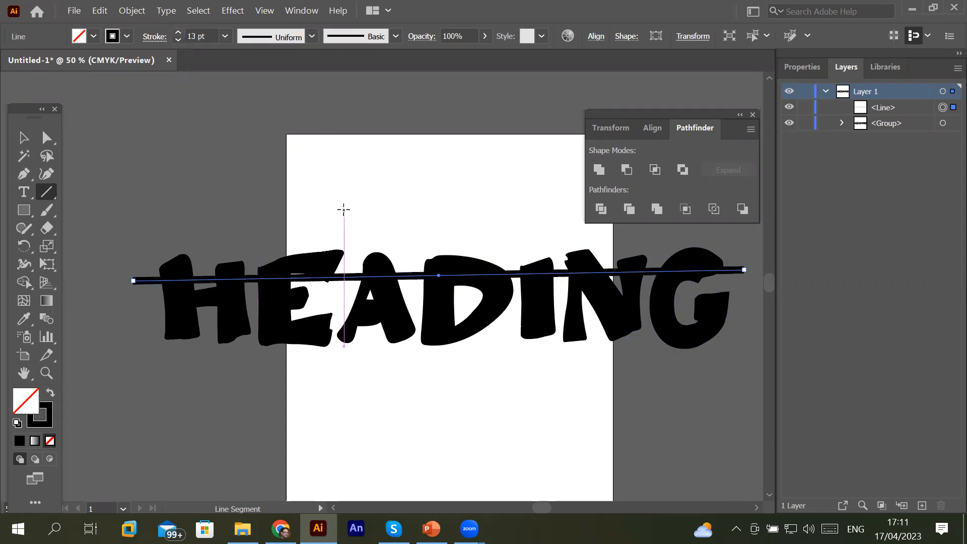
pyautogui.scroll(2, 383, 220)
pyautogui.scroll(1, 404, 290)
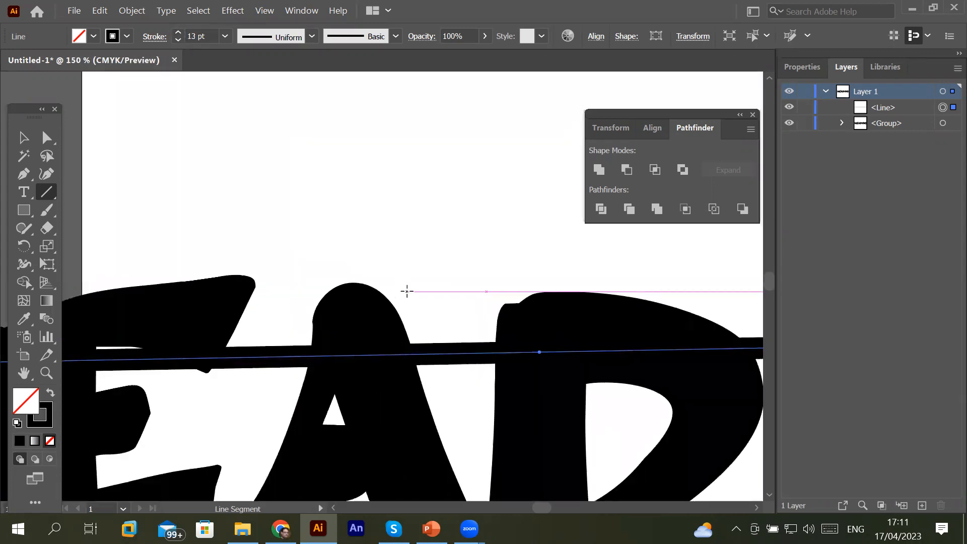
pyautogui.scroll(-3, 407, 290)
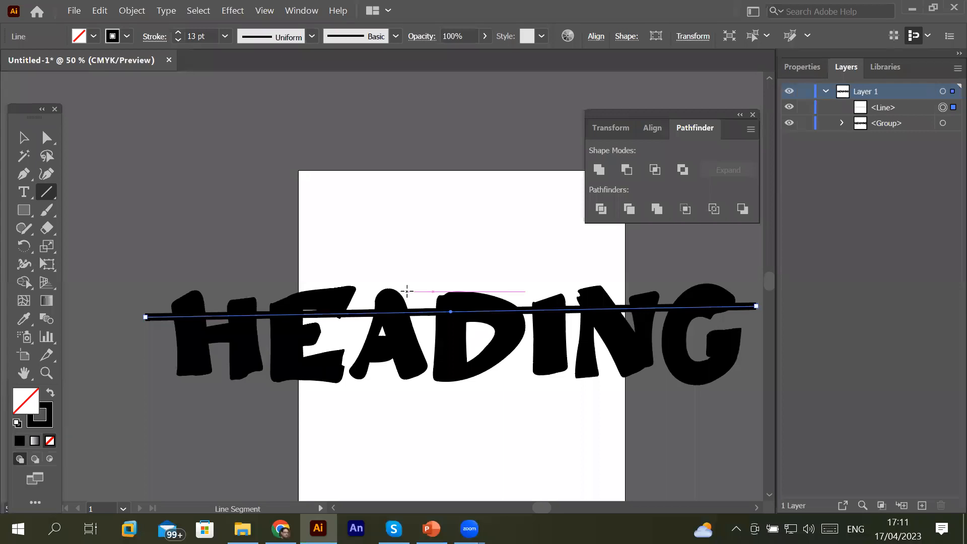
pyautogui.scroll(-1, 407, 291)
pyautogui.scroll(1, 407, 291)
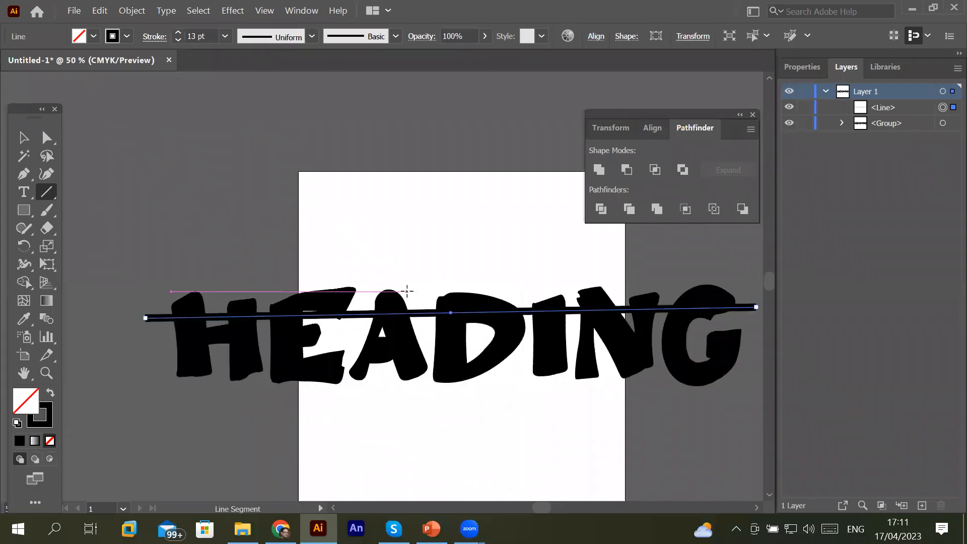
# - Expand the thick line's fill and stroke into a filled shape
pyautogui.click(133, 11)
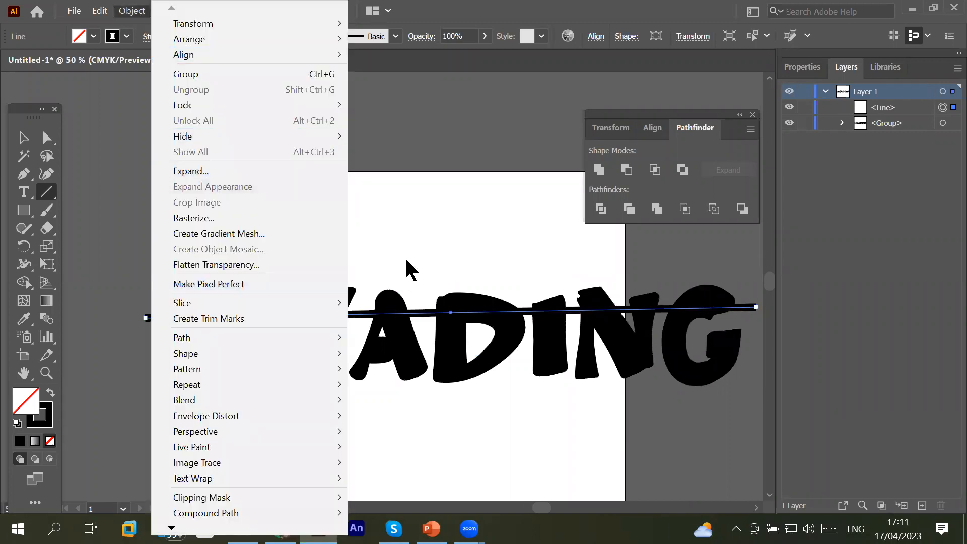
pyautogui.click(436, 313)
pyautogui.scroll(8, 434, 312)
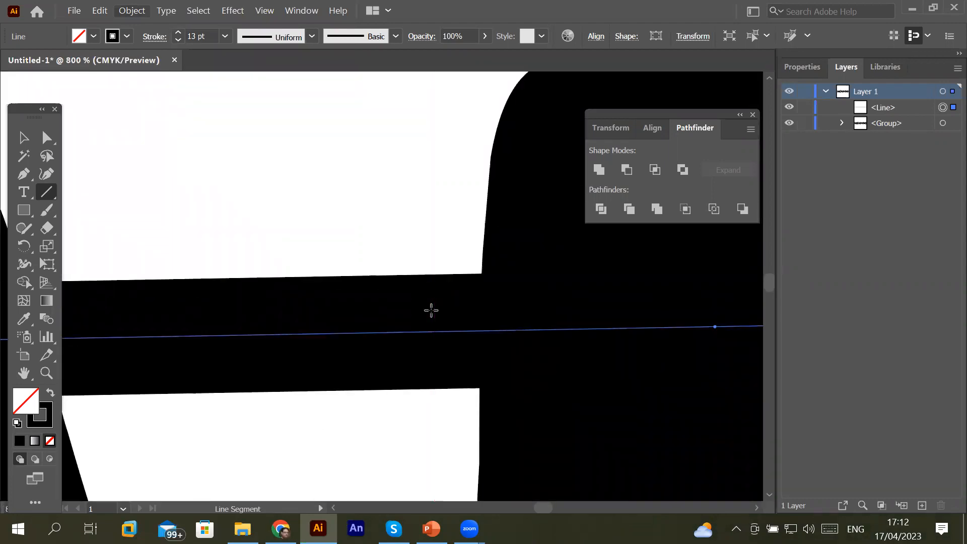
pyautogui.scroll(-4, 431, 310)
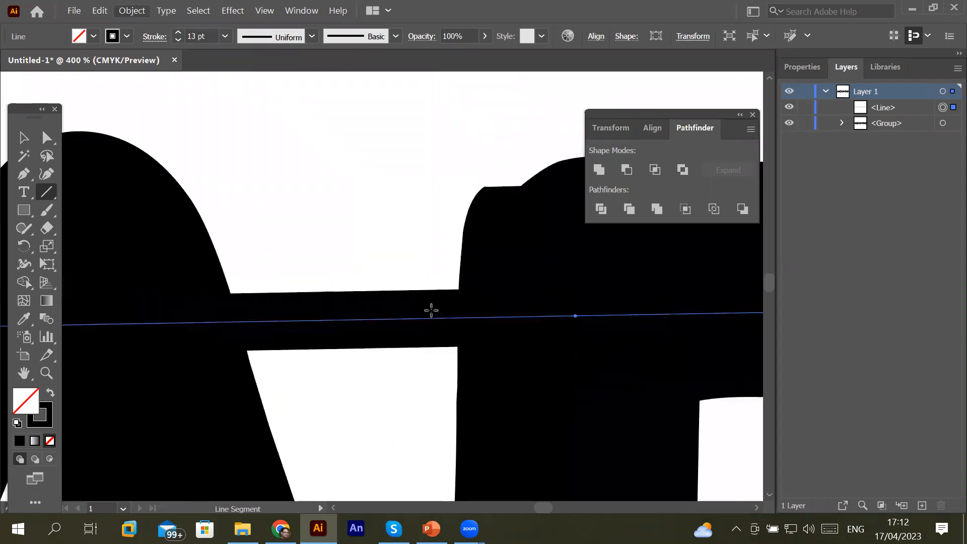
pyautogui.scroll(-2, 432, 311)
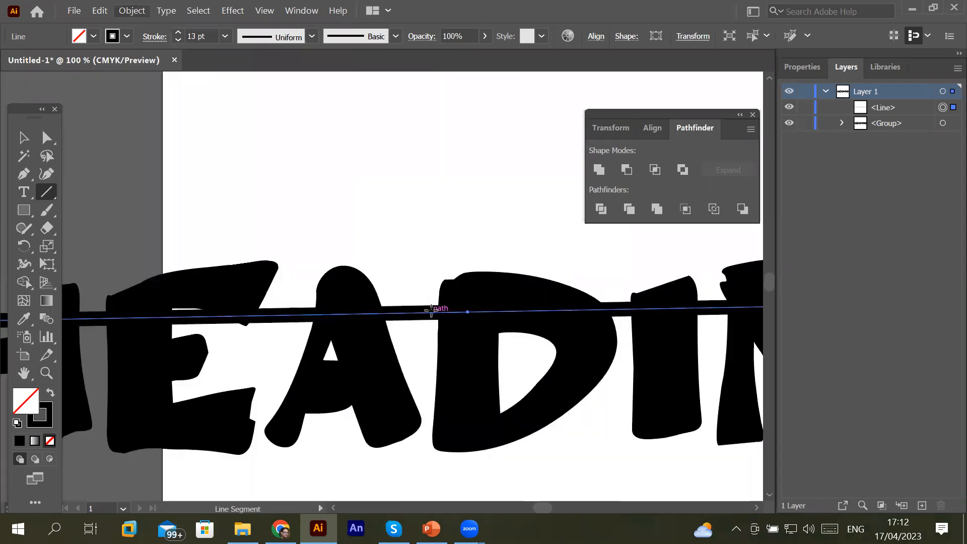
pyautogui.click(123, 13)
pyautogui.click(201, 170)
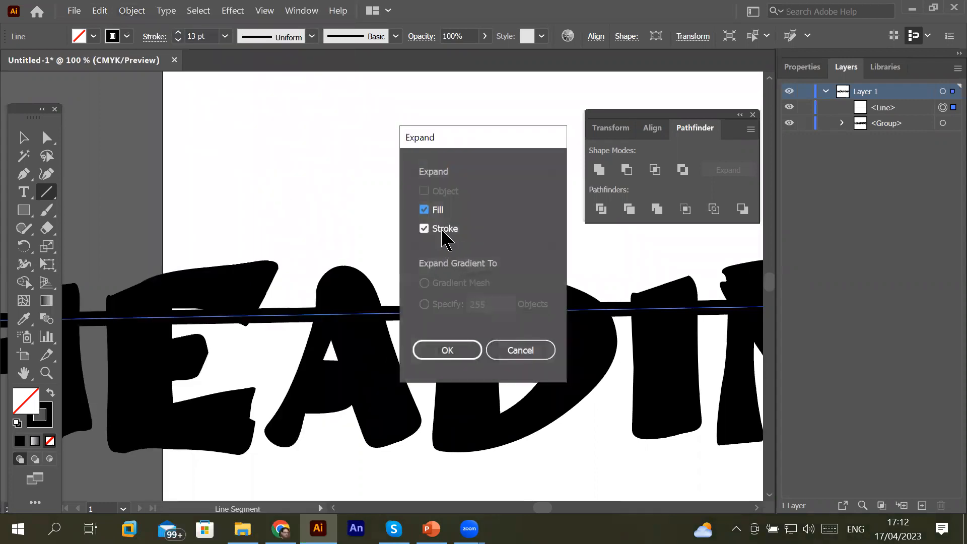
pyautogui.click(438, 352)
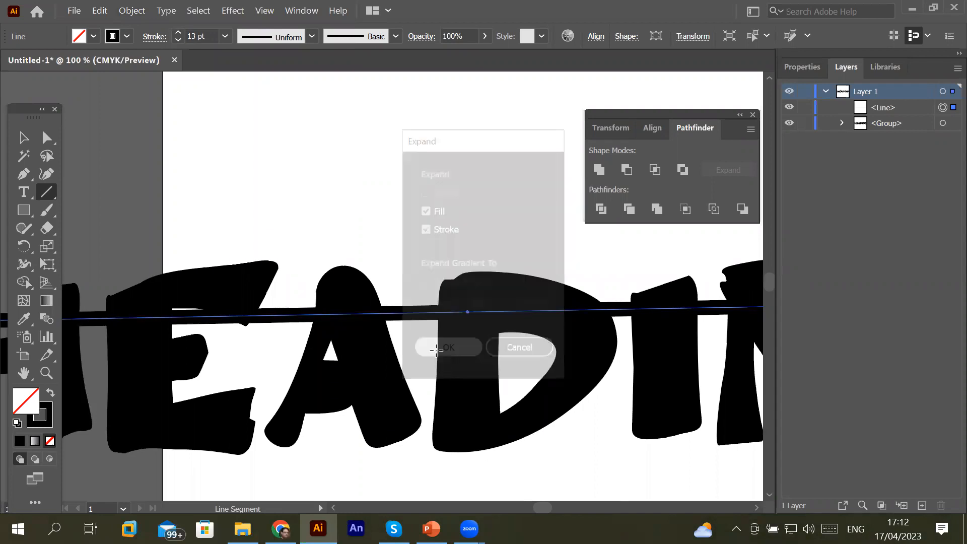
# - Duplicate the expanded bar just below itself and repeat the copy until four evenly spaced bars cross the HEADING
pyautogui.scroll(-3, 435, 351)
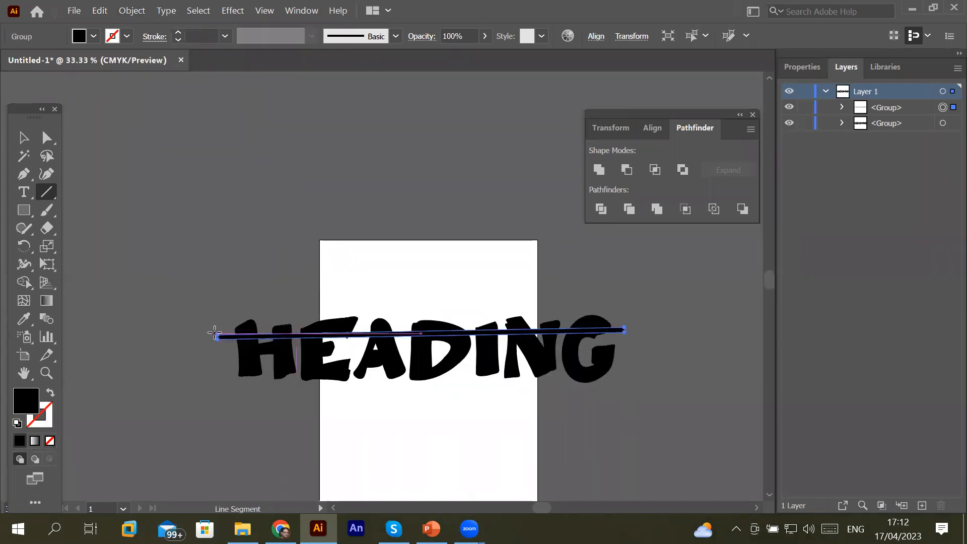
pyautogui.scroll(2, 210, 356)
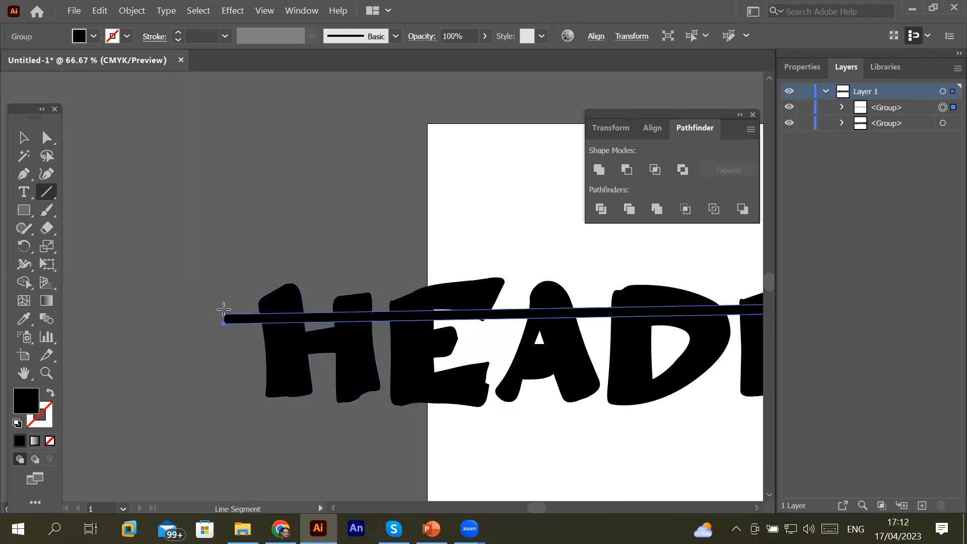
pyautogui.click(24, 137)
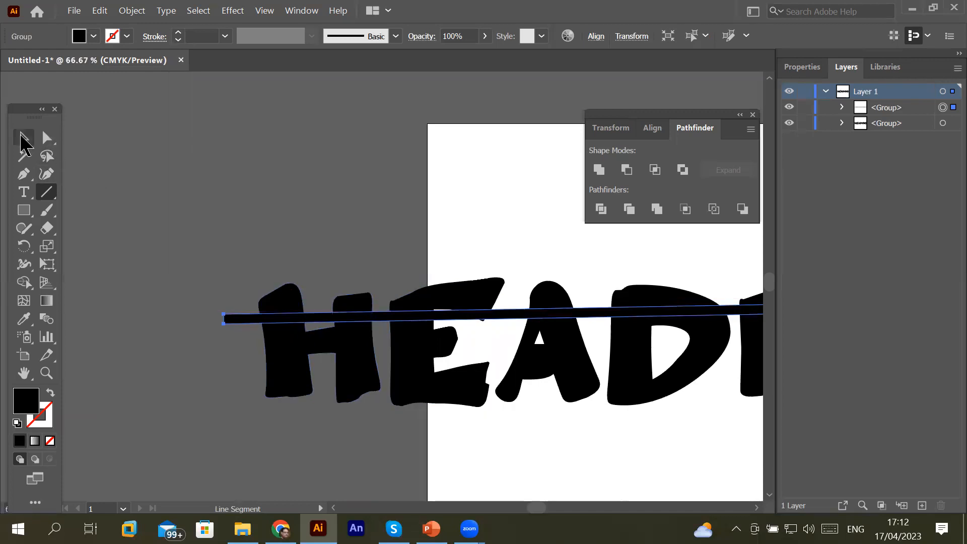
pyautogui.keyDown('shift'); pyautogui.click(258, 325); pyautogui.keyUp('shift')
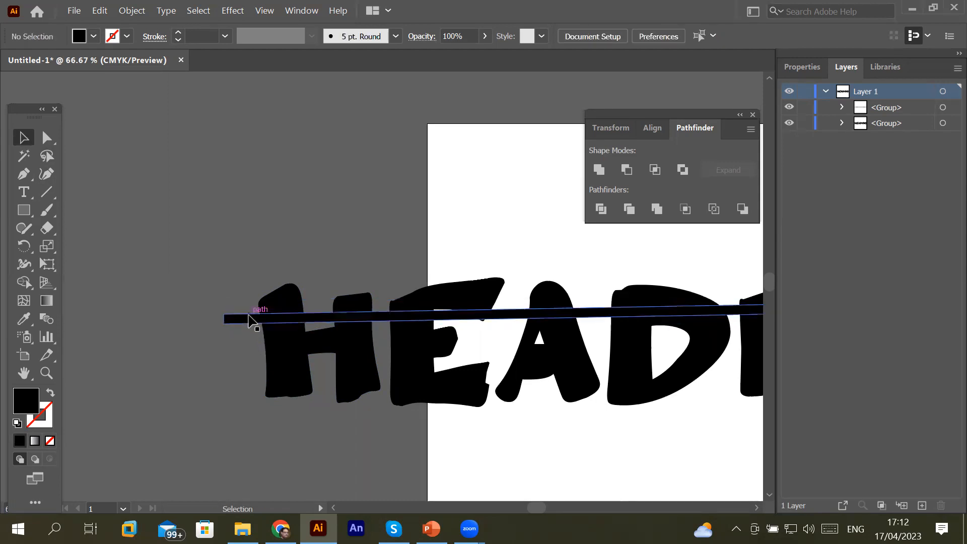
pyautogui.moveTo(250, 325); pyautogui.dragTo(251, 339)
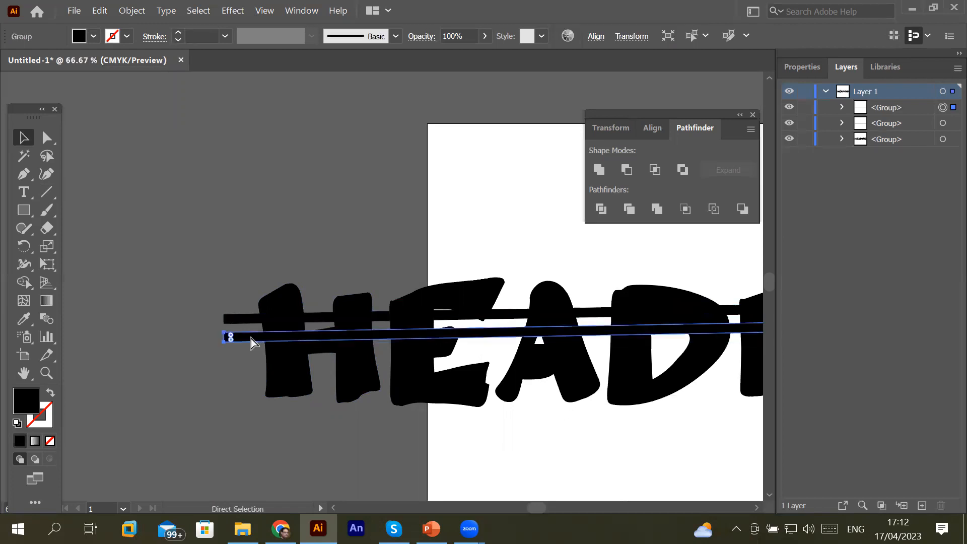
pyautogui.hotkey('ctrl', 'd')
pyautogui.hotkey('ctrl', 'd')
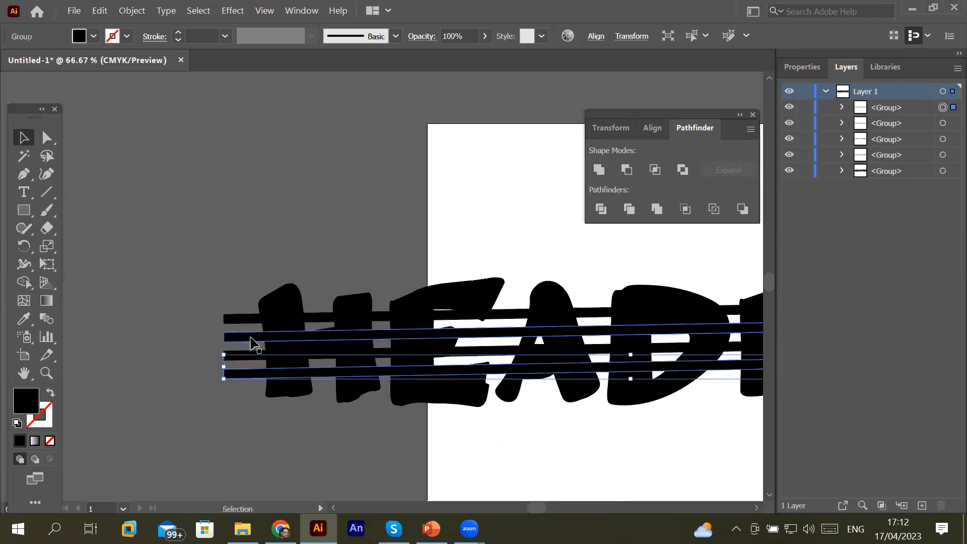
# - Apply Pathfinder Trim to the HEADING and all four bars together, and ungroup the trimmed artwork
pyautogui.scroll(-2, 526, 350)
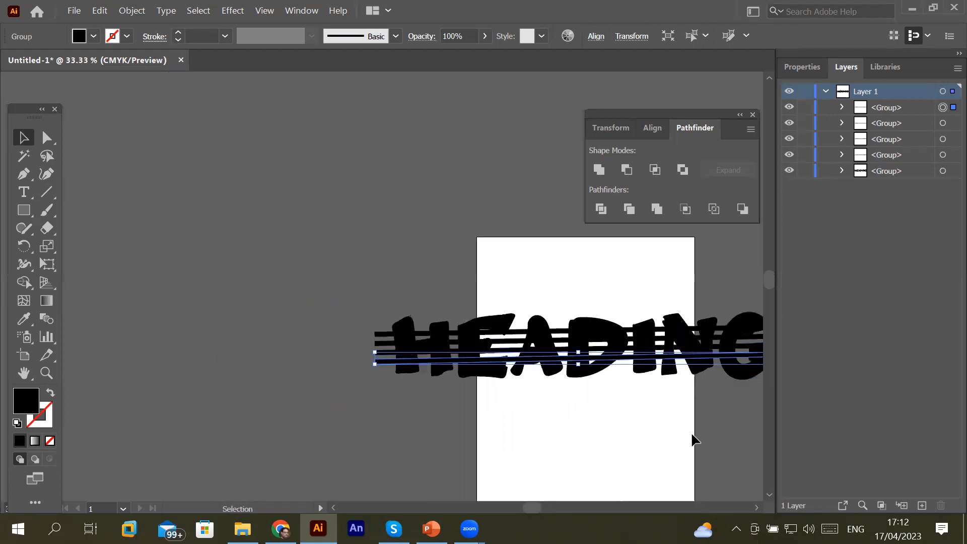
pyautogui.click(757, 508)
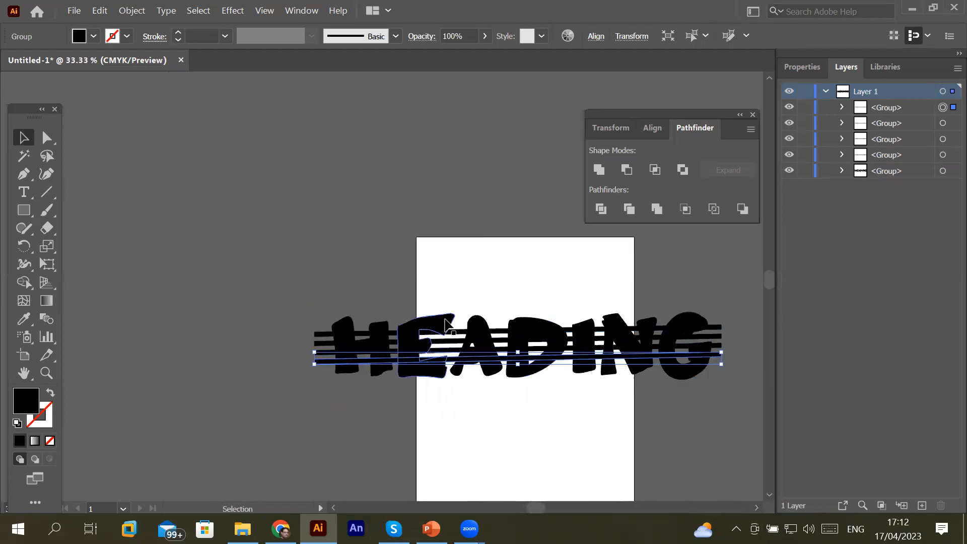
pyautogui.moveTo(266, 293); pyautogui.dragTo(744, 394)
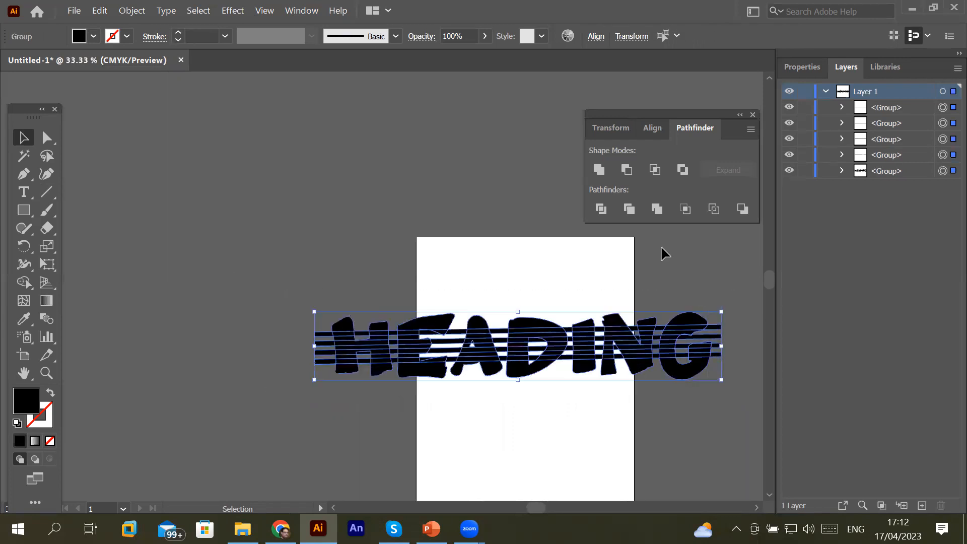
pyautogui.click(631, 209)
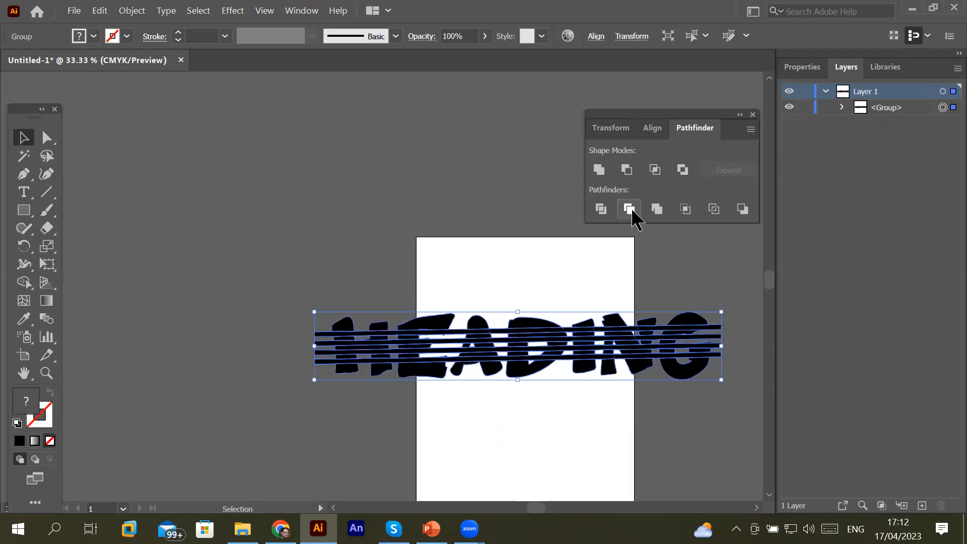
pyautogui.rightClick(563, 333)
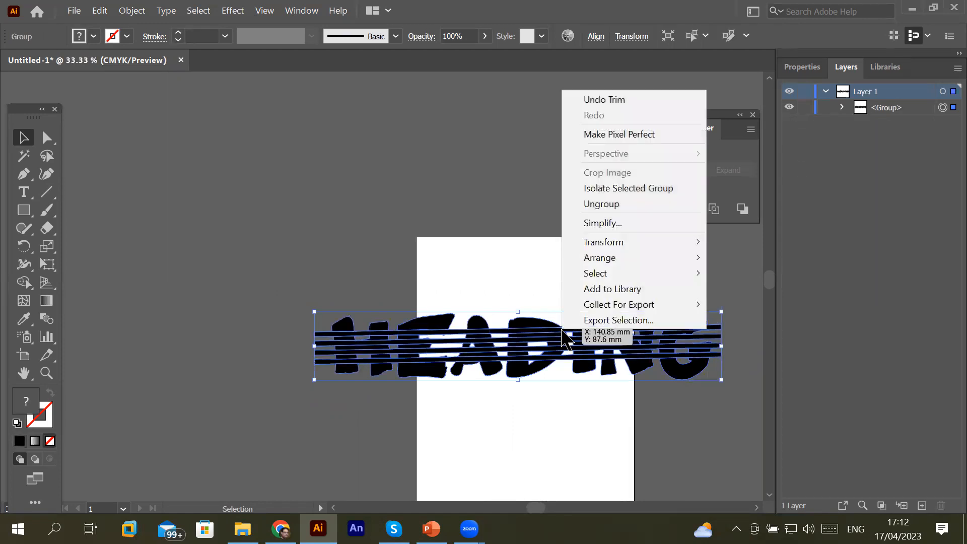
pyautogui.click(619, 204)
pyautogui.click(395, 230)
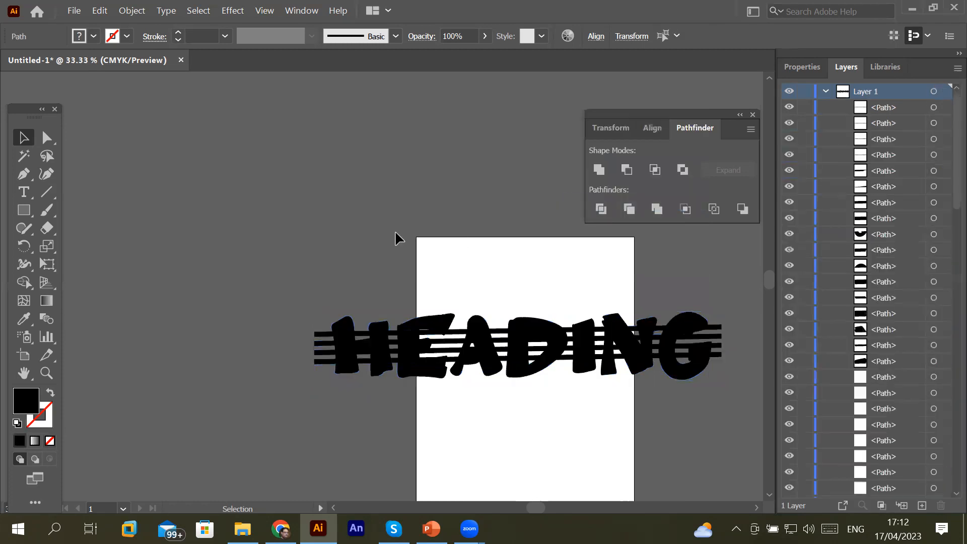
# - Move the four trimmed bars together off the lettering to the area above the artboard
pyautogui.click(319, 333)
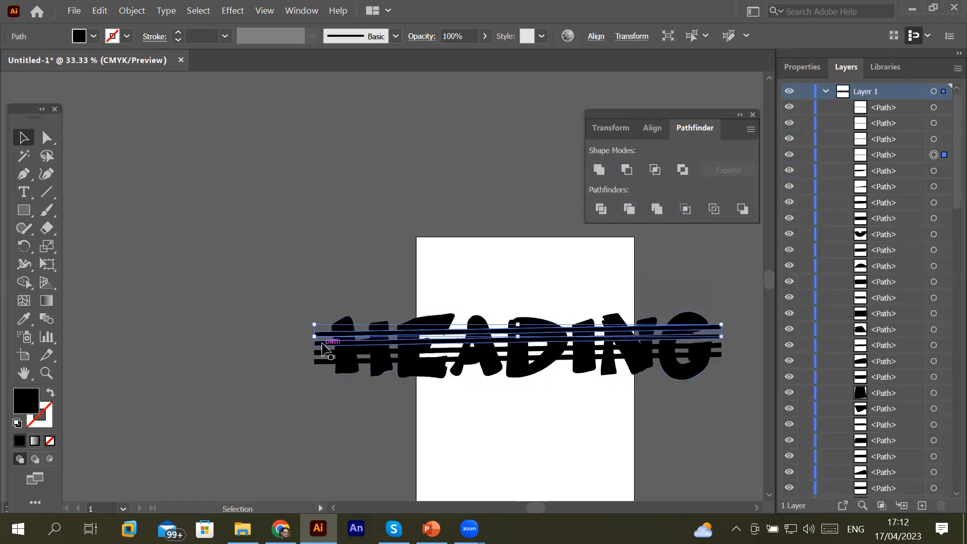
pyautogui.keyDown('shift'); pyautogui.click(323, 350); pyautogui.keyUp('shift')
pyautogui.keyDown('shift'); pyautogui.click(326, 359); pyautogui.keyUp('shift')
pyautogui.keyDown('shift'); pyautogui.click(323, 363); pyautogui.keyUp('shift')
pyautogui.moveTo(323, 362); pyautogui.dragTo(253, 232)
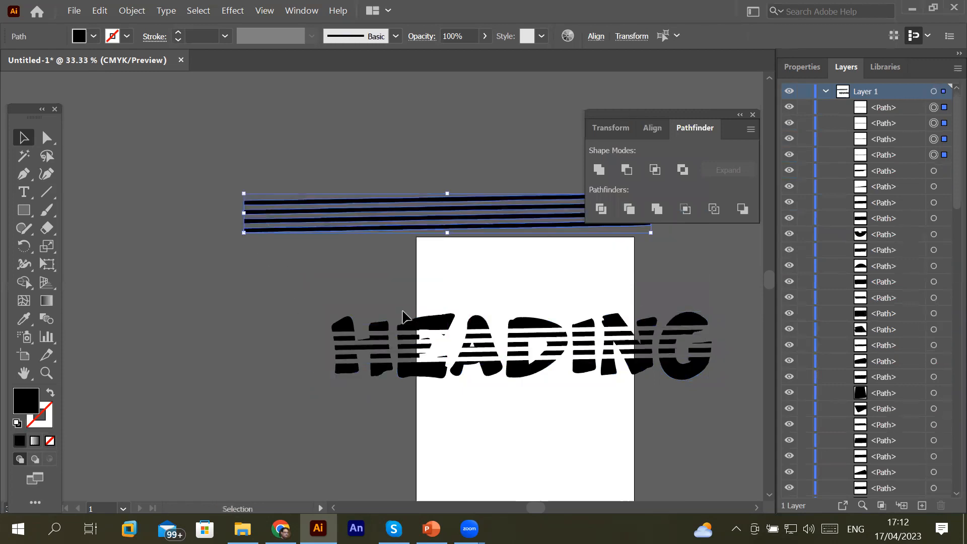
# - Examine the cut edges and separate slices of the HEADING letters up close, including the top slice of the A
pyautogui.keyDown('alt'); pyautogui.scroll(3, 481, 335); pyautogui.keyUp('alt')
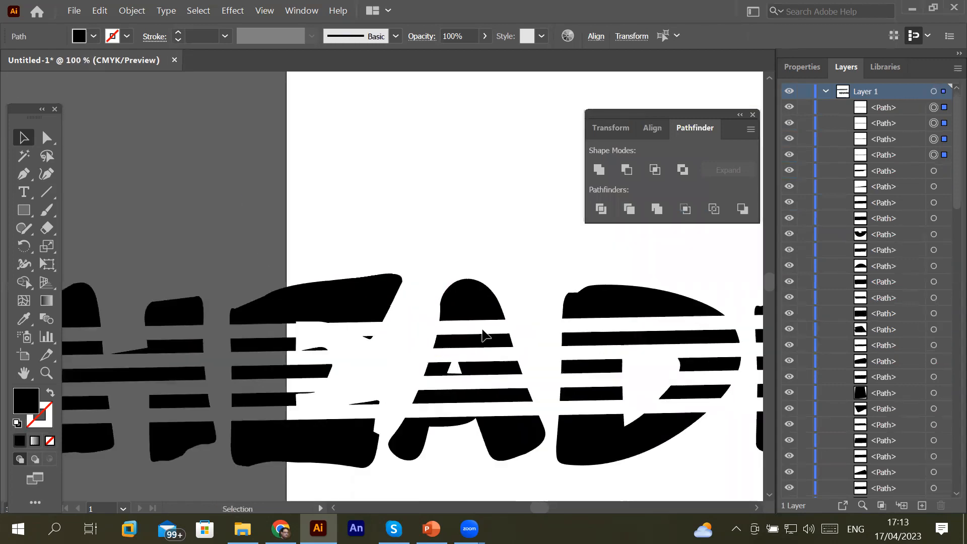
pyautogui.keyDown('alt'); pyautogui.scroll(-3, 482, 330); pyautogui.keyUp('alt')
pyautogui.keyDown('alt'); pyautogui.scroll(4, 482, 329); pyautogui.keyUp('alt')
pyautogui.keyDown('alt'); pyautogui.scroll(-4, 482, 329); pyautogui.keyUp('alt')
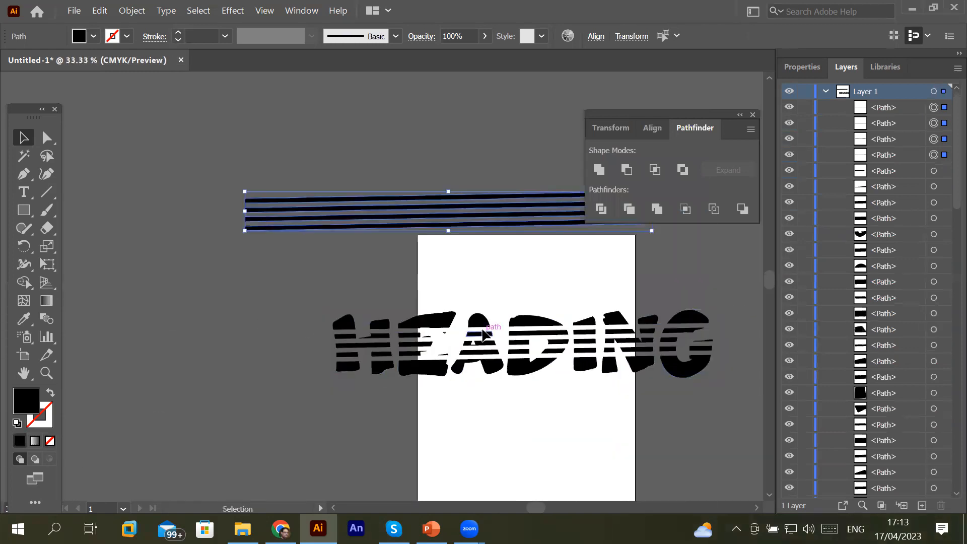
pyautogui.keyDown('alt'); pyautogui.scroll(5, 483, 330); pyautogui.keyUp('alt')
pyautogui.keyDown('alt'); pyautogui.scroll(-3, 482, 335); pyautogui.keyUp('alt')
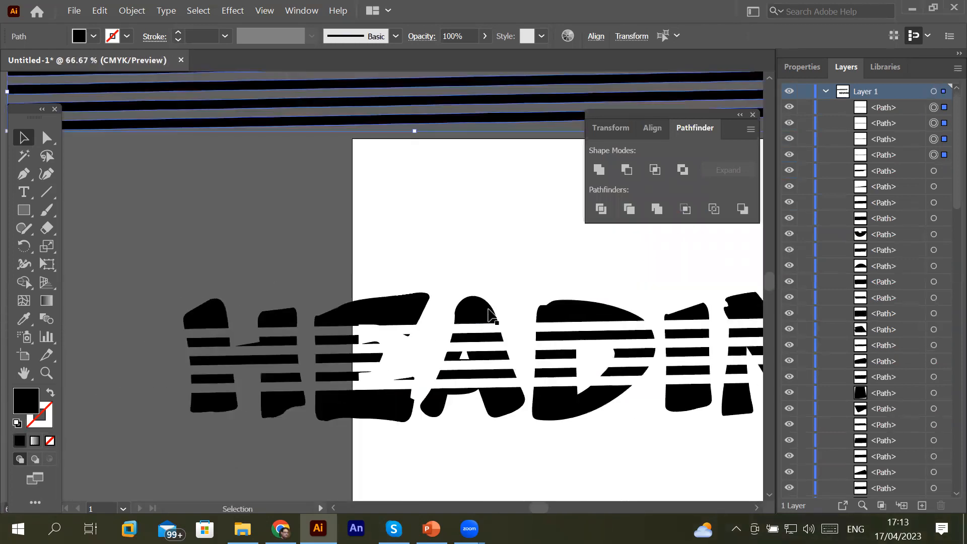
pyautogui.click(485, 316)
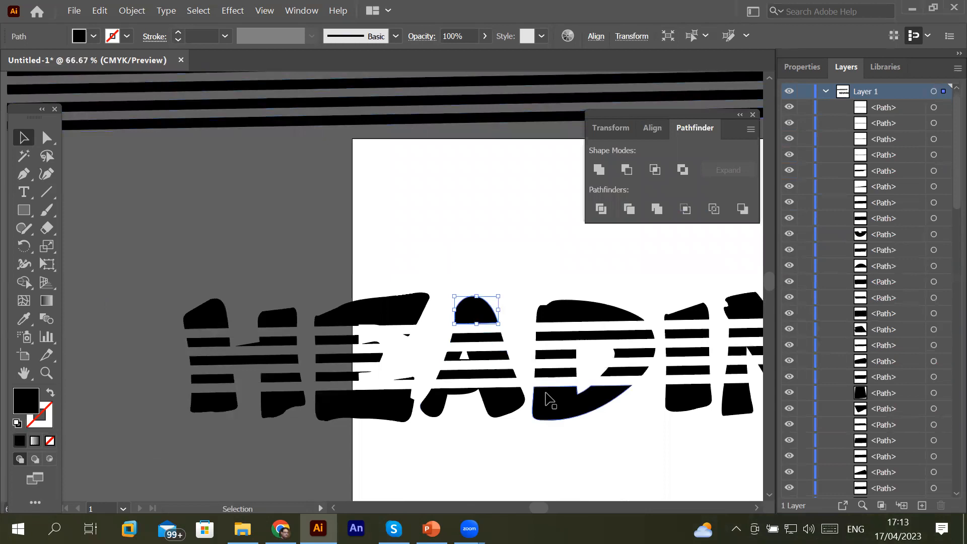
pyautogui.keyDown('alt'); pyautogui.scroll(-2, 549, 393); pyautogui.keyUp('alt')
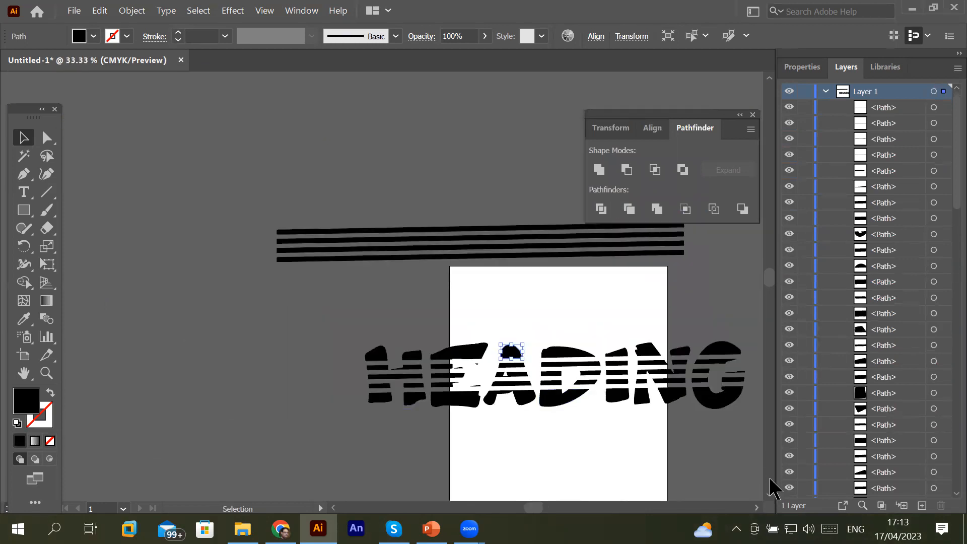
pyautogui.hscroll(2, 771, 487)
pyautogui.click(655, 434)
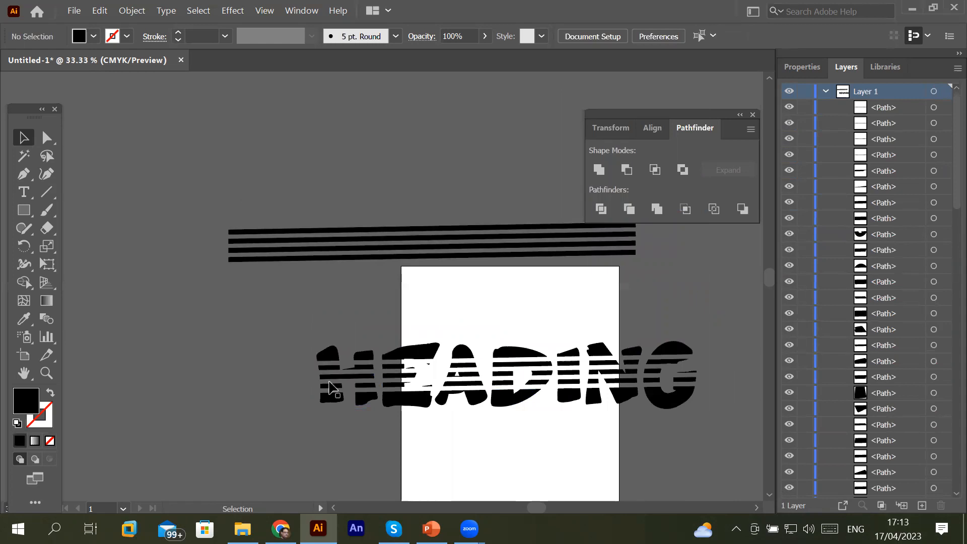
pyautogui.scroll(3, 330, 387)
pyautogui.scroll(1, 647, 443)
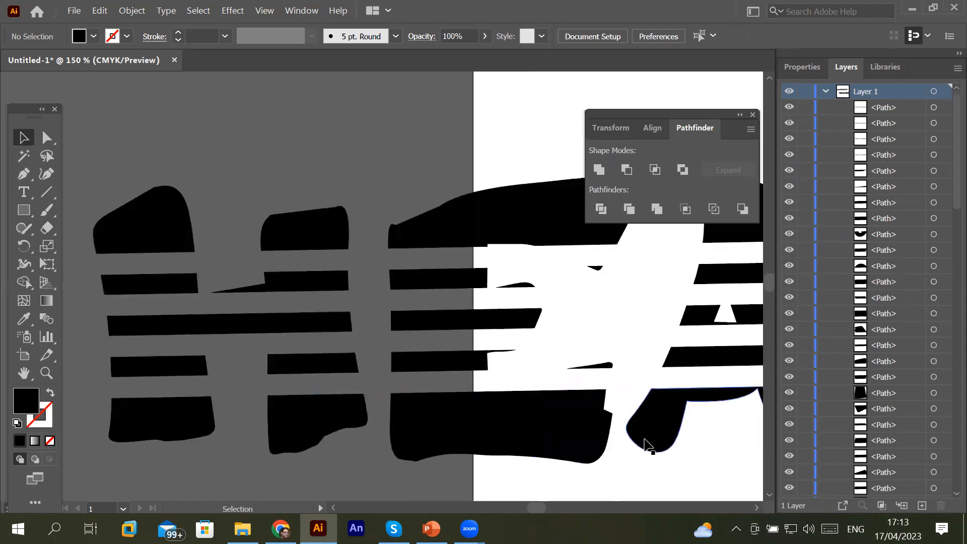
pyautogui.scroll(-1, 647, 443)
pyautogui.scroll(-3, 647, 437)
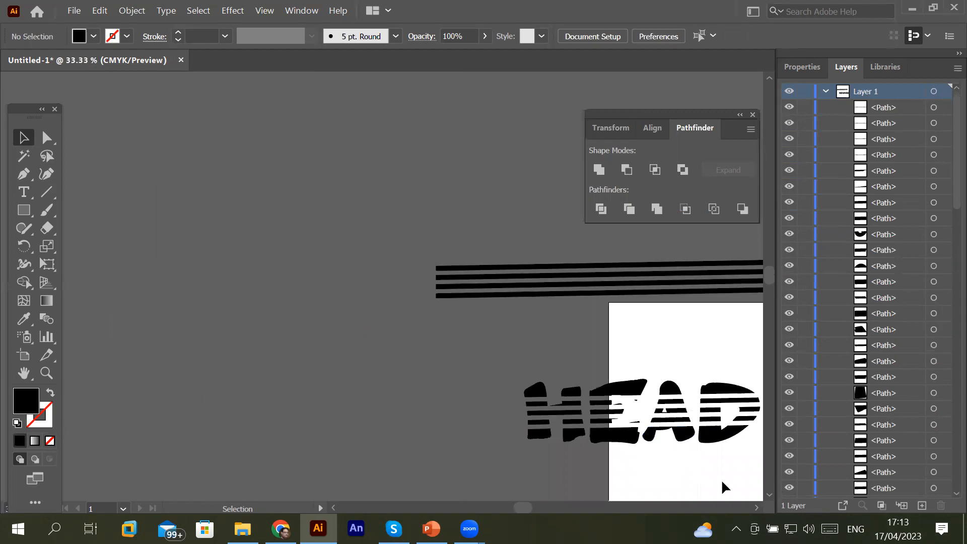
pyautogui.hscroll(5, 724, 488)
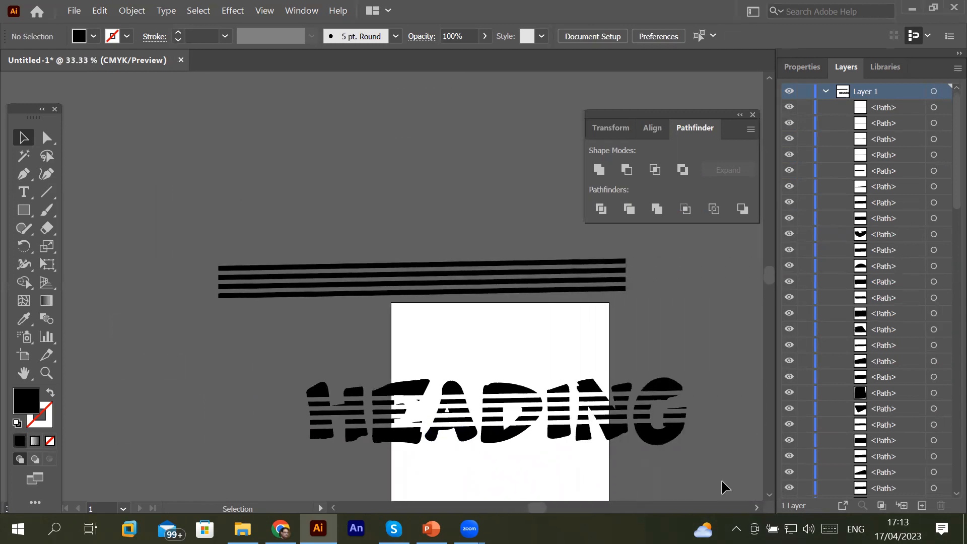
pyautogui.hscroll(2, 724, 487)
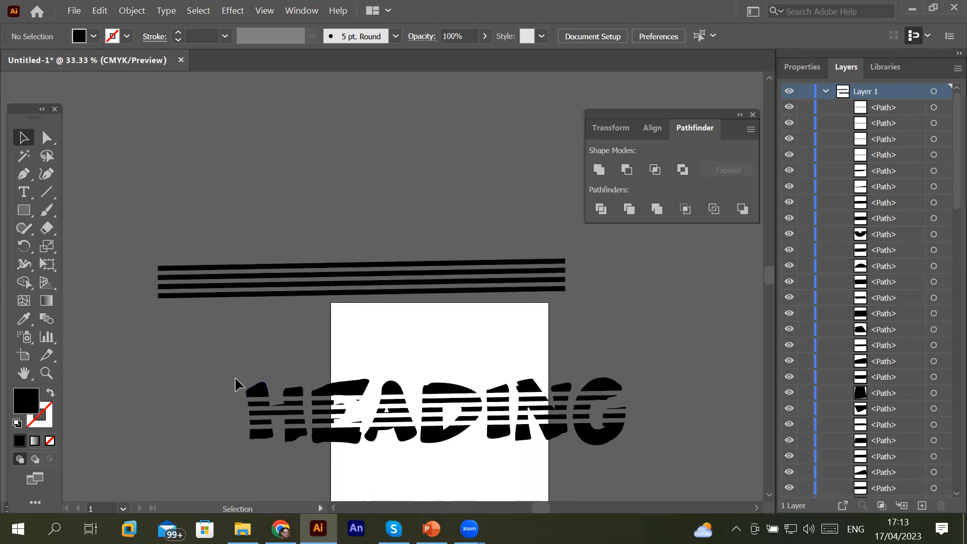
# - Select the top slices of all the HEADING letters together and fill them with red
pyautogui.moveTo(280, 391); pyautogui.dragTo(624, 384)
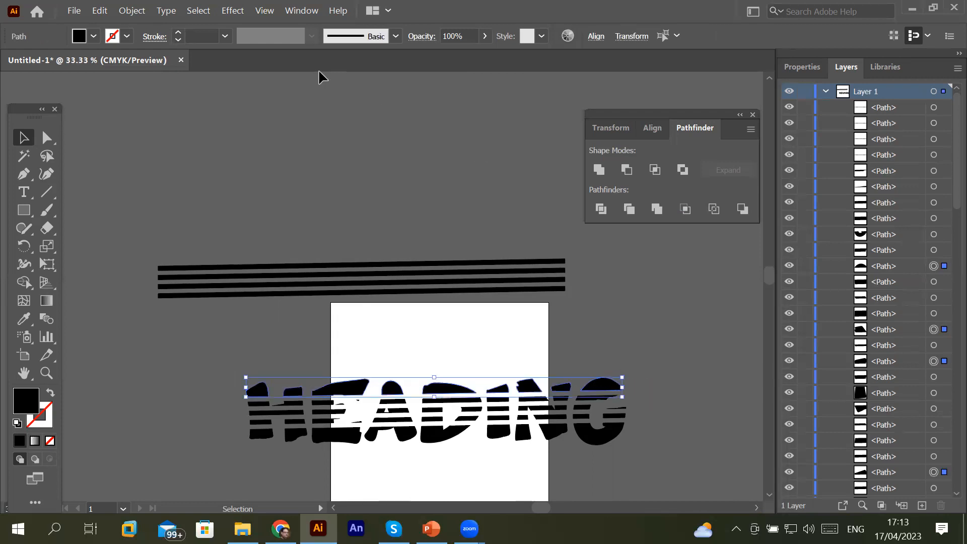
pyautogui.click(92, 36)
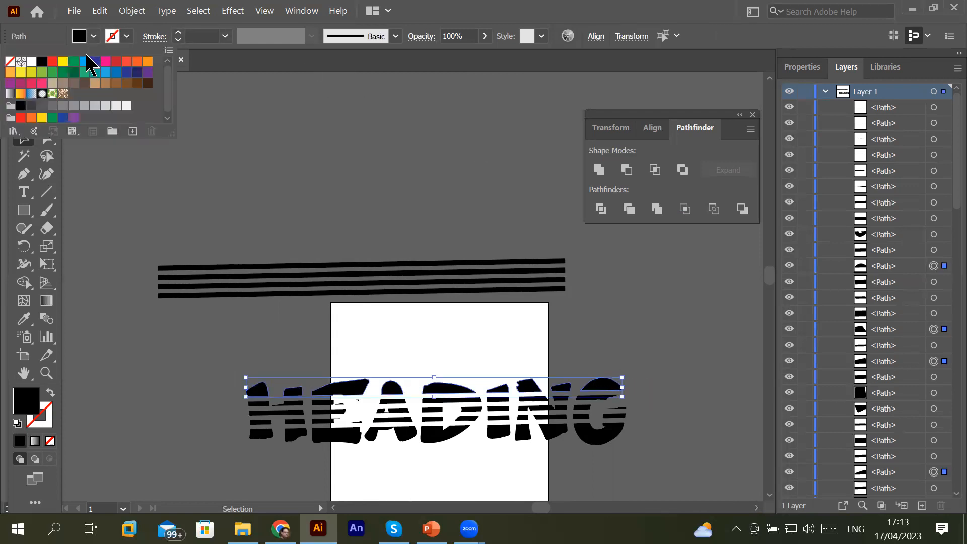
pyautogui.click(56, 63)
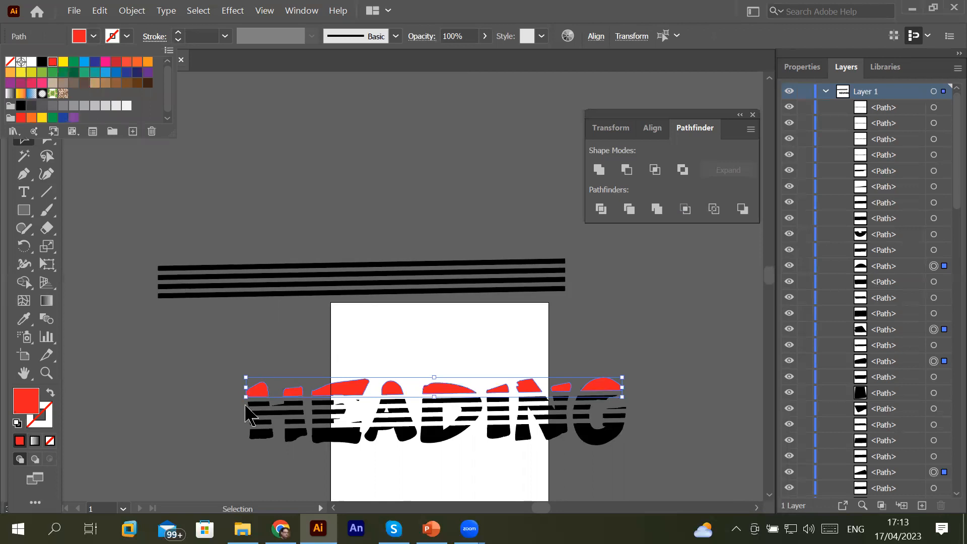
# - Select the bottom slices of all the HEADING letters together and fill them with light blue
pyautogui.click(241, 443)
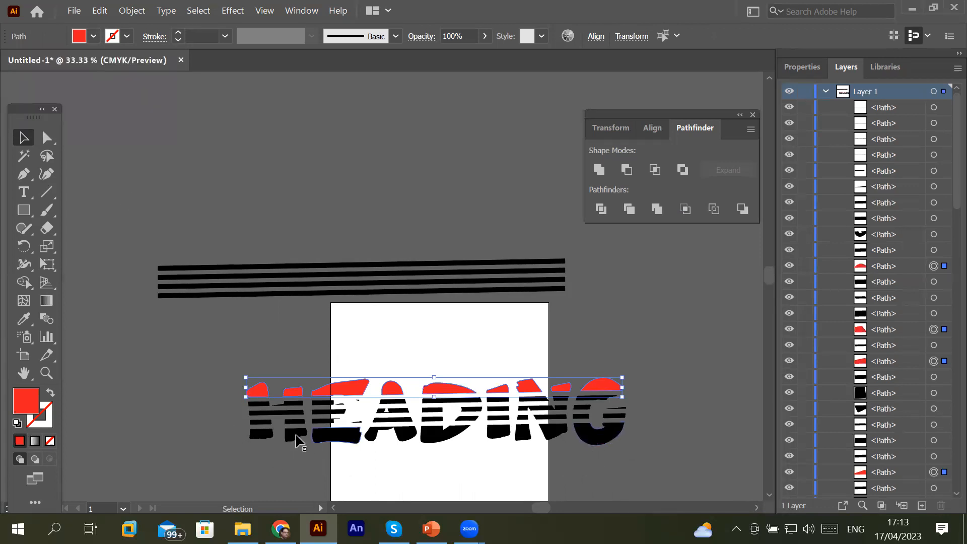
pyautogui.moveTo(325, 452); pyautogui.dragTo(631, 450)
pyautogui.click(93, 36)
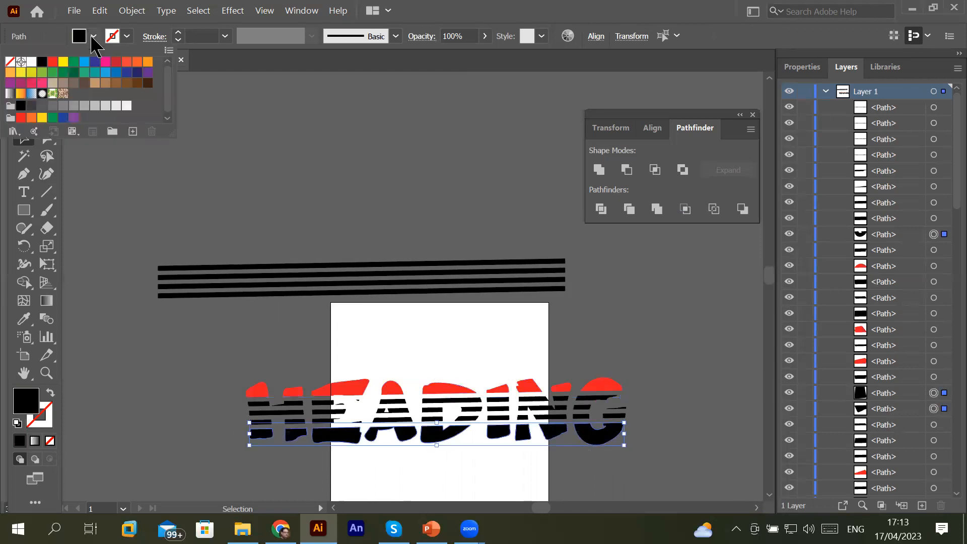
pyautogui.click(84, 61)
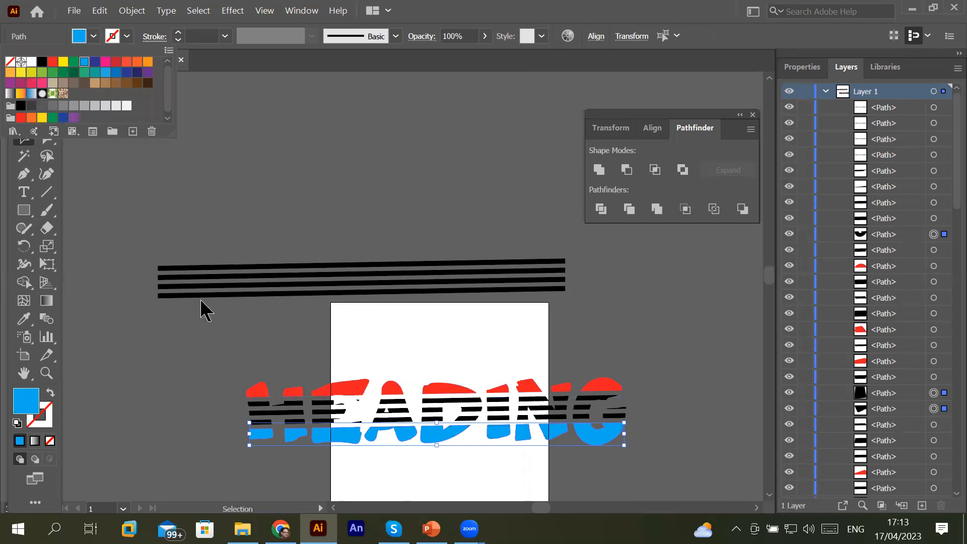
pyautogui.click(239, 400)
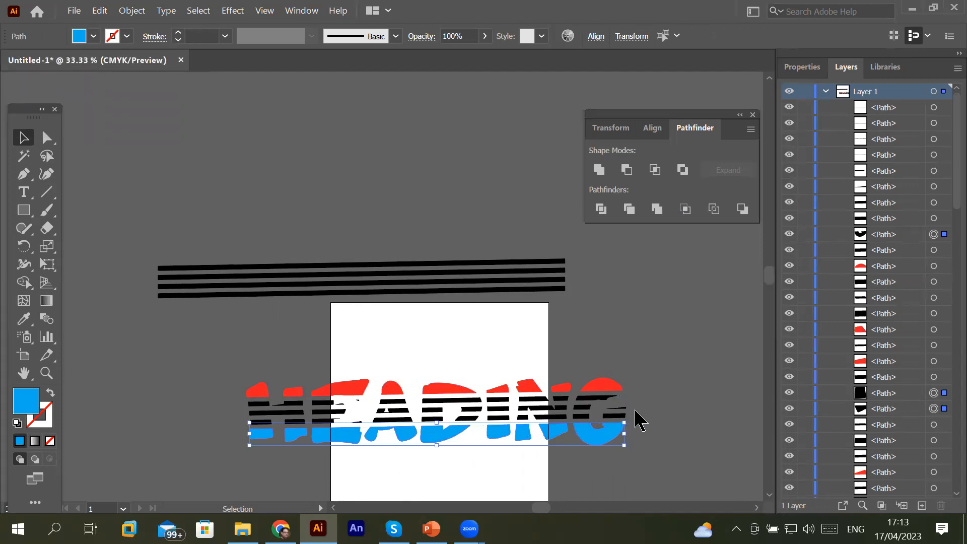
# - Change the fill of the selected bottom HEADING slices to yellow
pyautogui.click(95, 37)
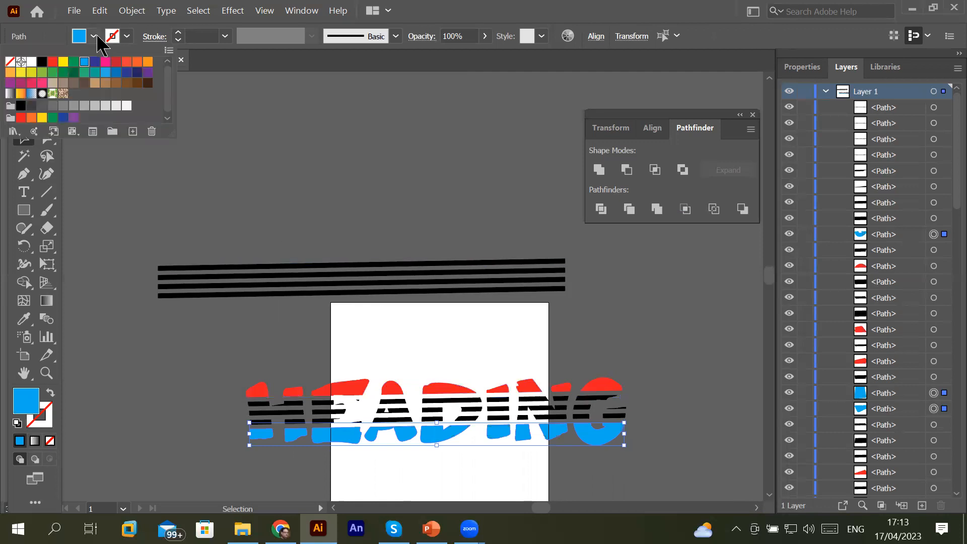
pyautogui.click(64, 61)
pyautogui.click(194, 392)
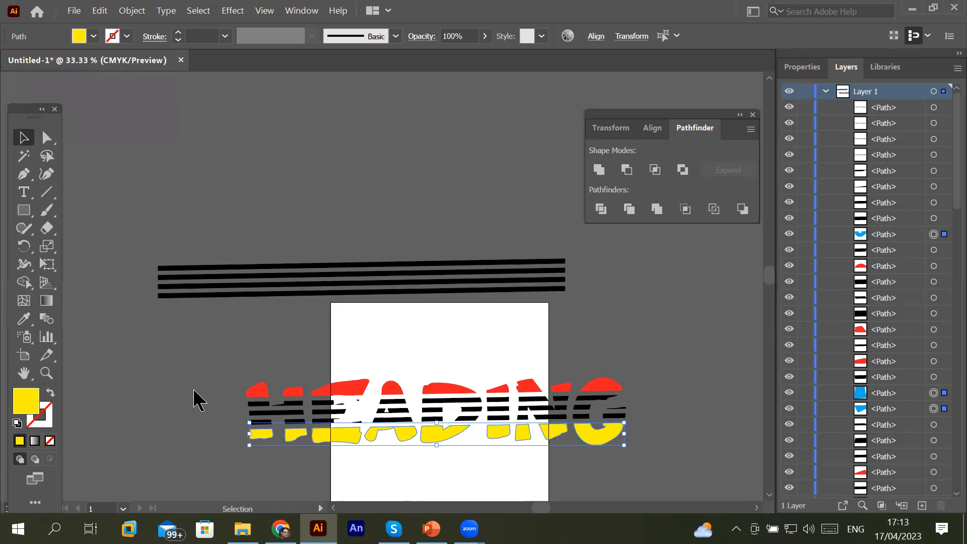
# - Try to select the second row of black slices piece by piece across the H, E and A
pyautogui.moveTo(258, 408); pyautogui.dragTo(302, 406)
pyautogui.keyDown('shift'); pyautogui.click(299, 402); pyautogui.keyUp('shift')
pyautogui.keyDown('shift'); pyautogui.click(325, 405); pyautogui.keyUp('shift')
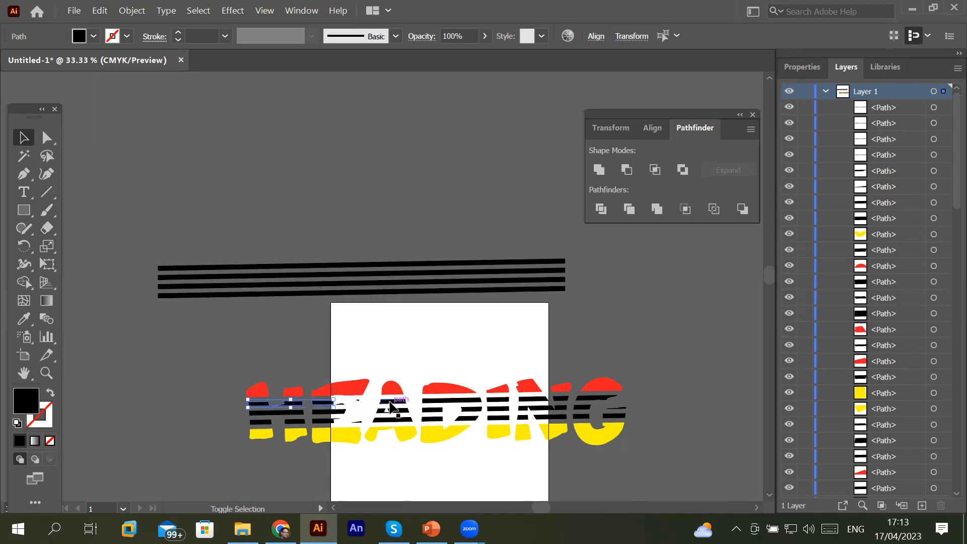
pyautogui.keyDown('shift'); pyautogui.click(393, 404); pyautogui.keyUp('shift')
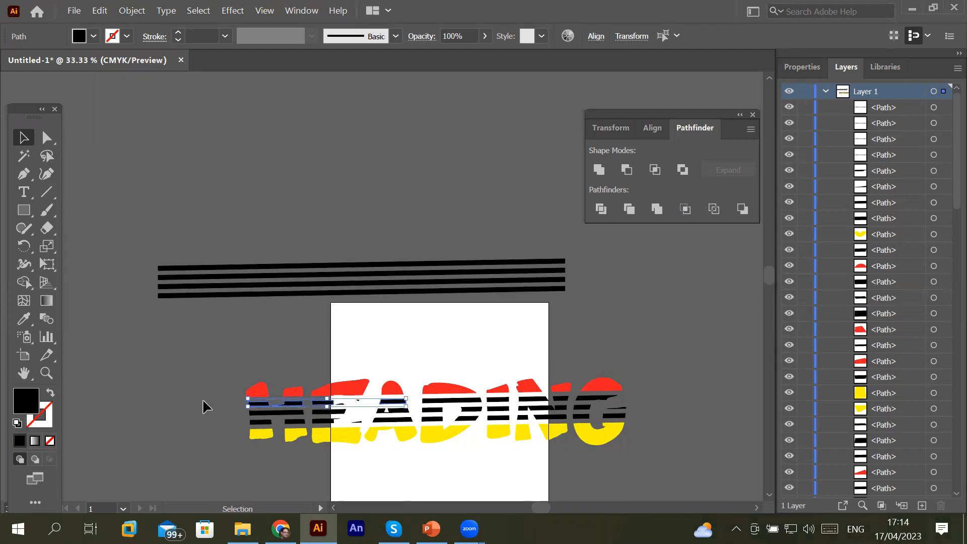
# - Select the middle slices of the HEADING with the Lasso tool, fill them with orange-red and examine the result
pyautogui.click(45, 156)
pyautogui.moveTo(236, 410)
pyautogui.mouseDown()
pyautogui.moveTo(293, 427)
pyautogui.moveTo(540, 422)
pyautogui.moveTo(545, 397)
pyautogui.moveTo(503, 388)
pyautogui.moveTo(351, 392)
pyautogui.moveTo(341, 414)
pyautogui.mouseUp()
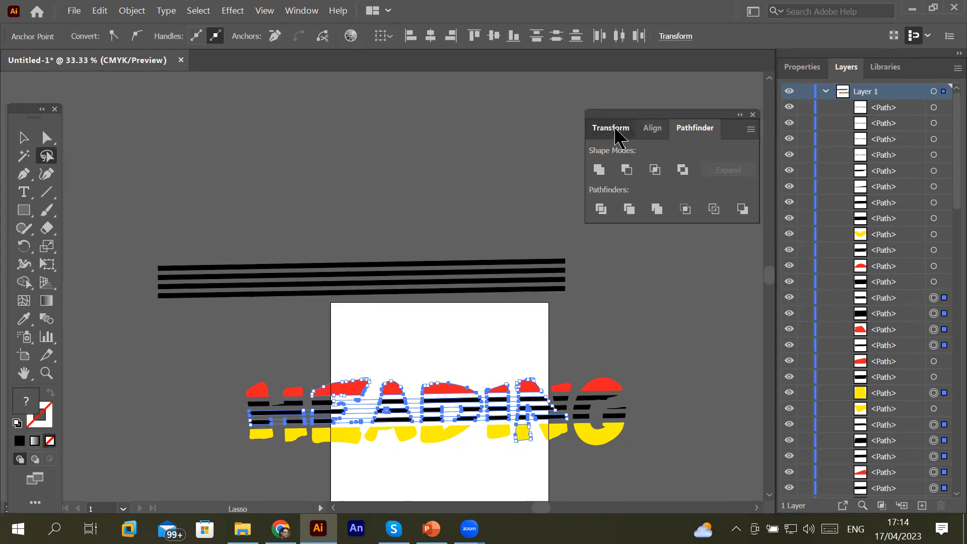
pyautogui.click(616, 132)
pyautogui.click(804, 68)
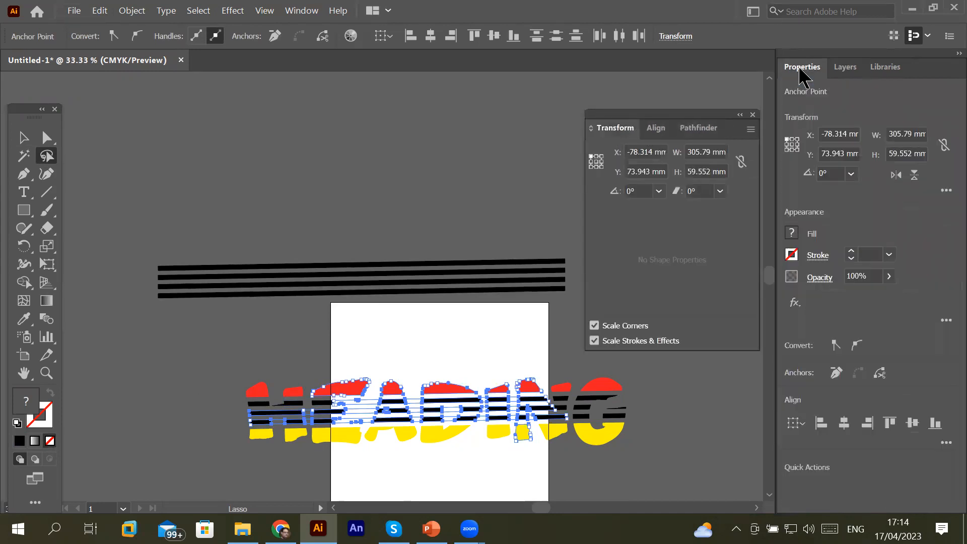
pyautogui.click(792, 236)
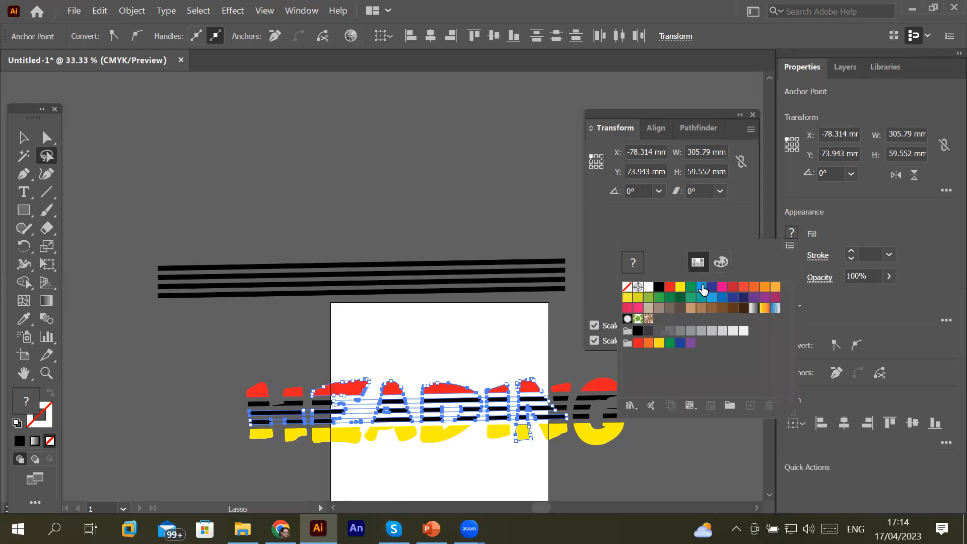
pyautogui.click(742, 287)
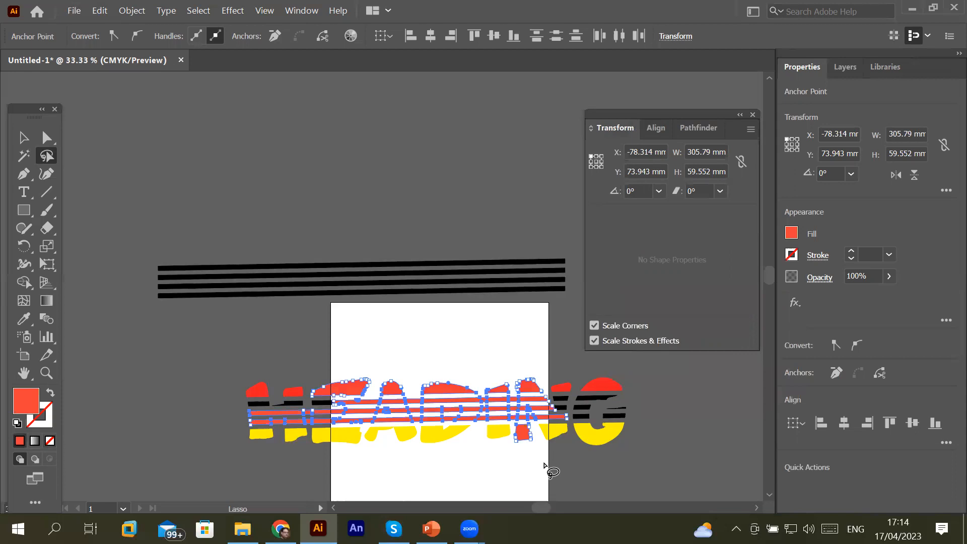
pyautogui.click(544, 464)
pyautogui.scroll(2, 656, 437)
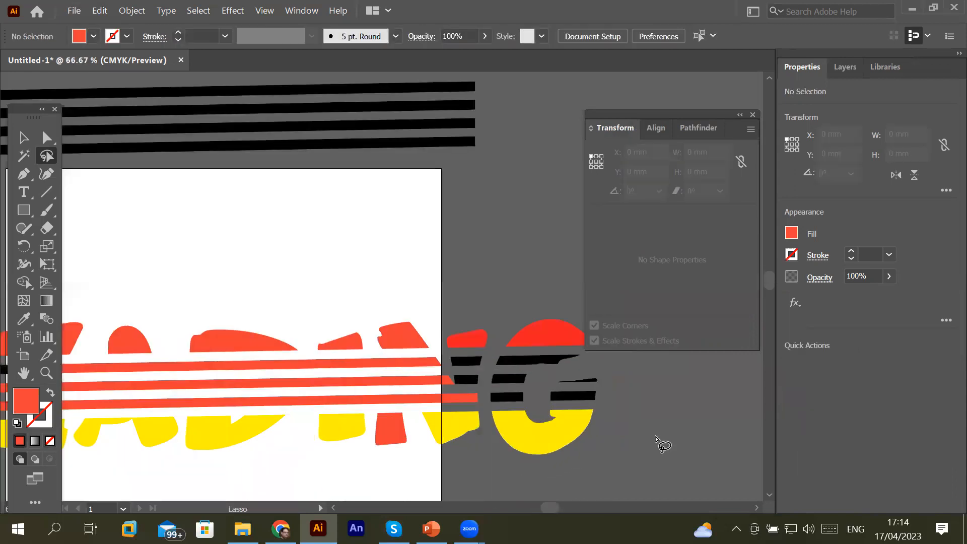
pyautogui.scroll(-3, 656, 437)
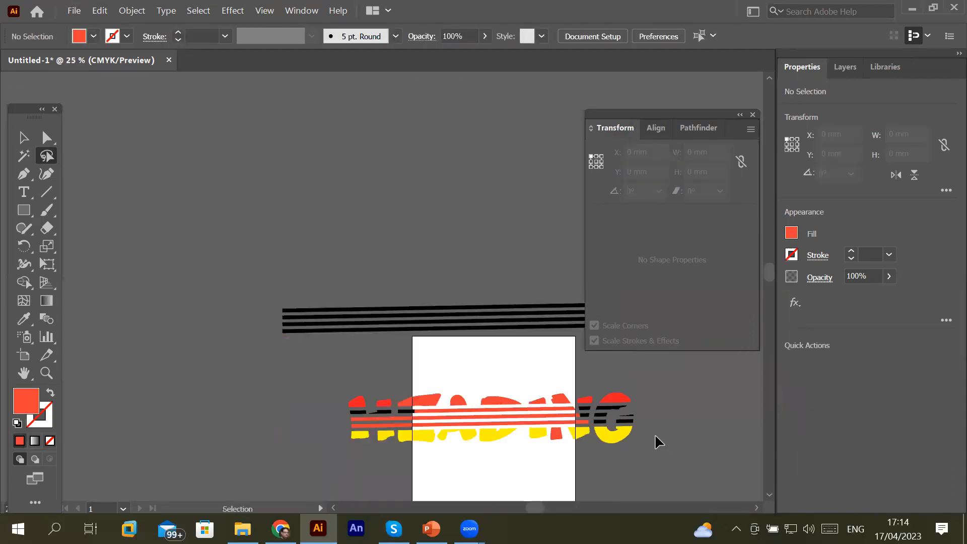
# - Undo the orange-red fill on the lassoed slices and clear the selection
pyautogui.hotkey('ctrl', 'z')
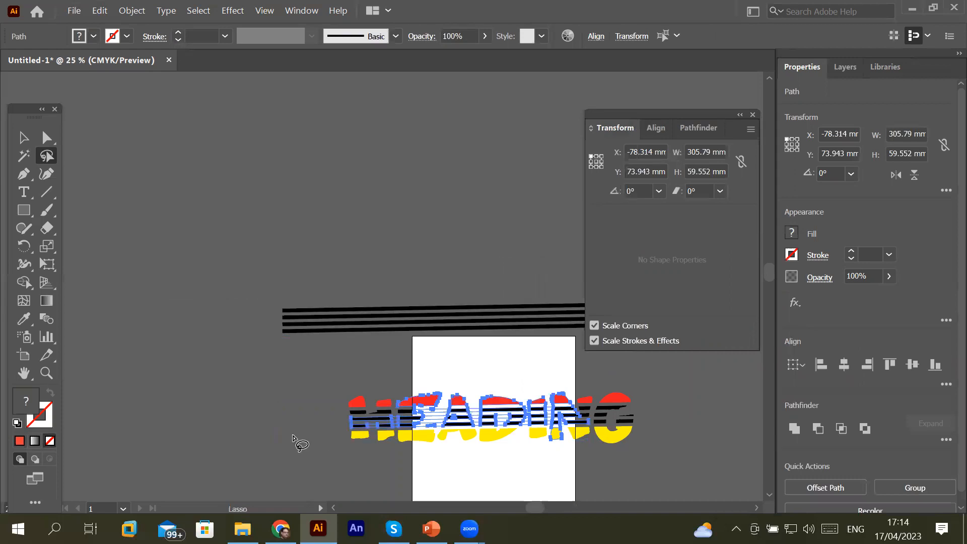
pyautogui.click(652, 432)
pyautogui.scroll(2, 660, 432)
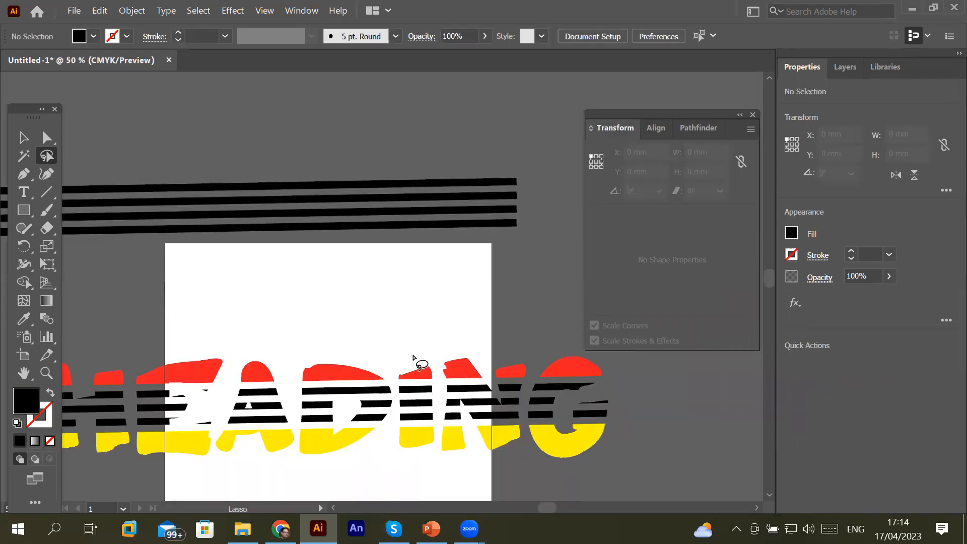
pyautogui.scroll(-2, 414, 357)
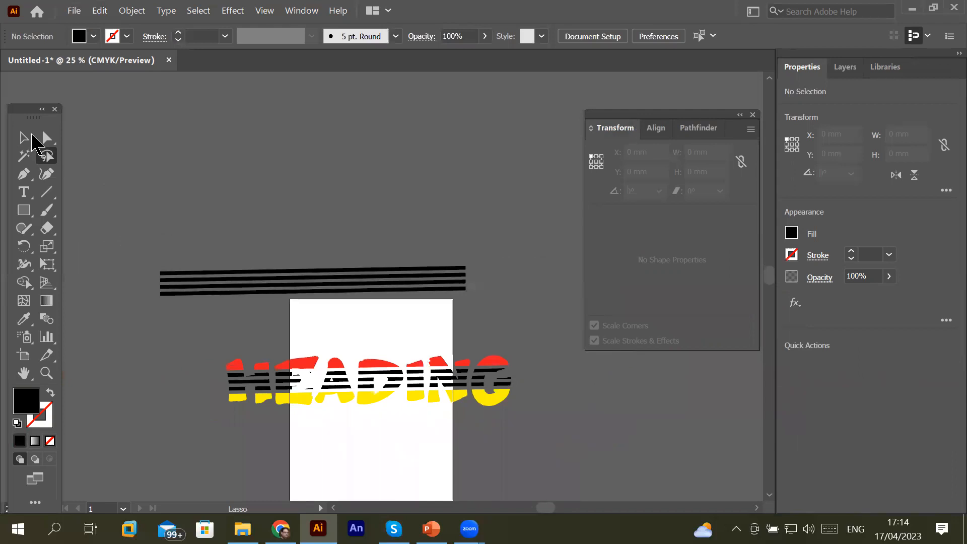
# - Delete all artwork in the document, including the HEADING slices and the four bars, leaving the artboard empty
pyautogui.press('v')
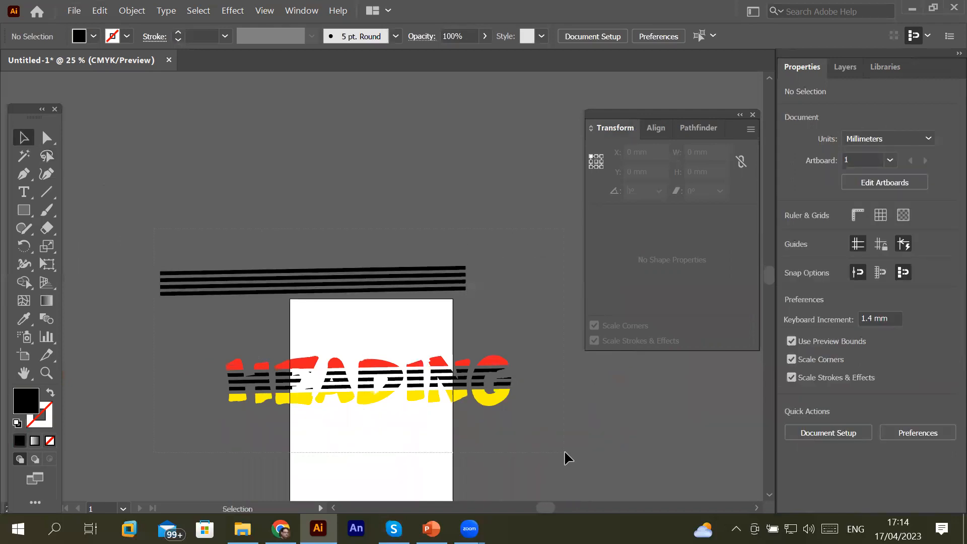
pyautogui.hotkey('ctrl', 'a')
pyautogui.press('Delete')
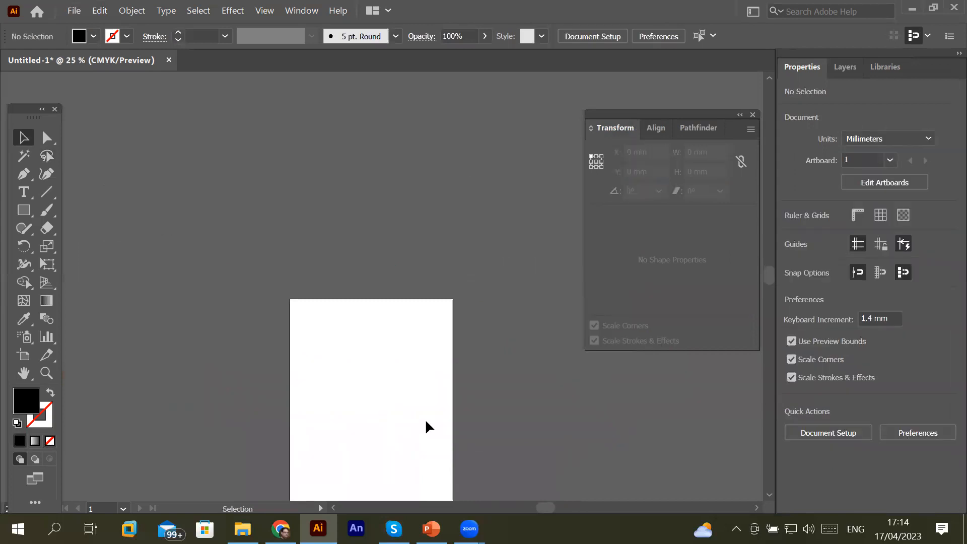
pyautogui.scroll(-4, 733, 497)
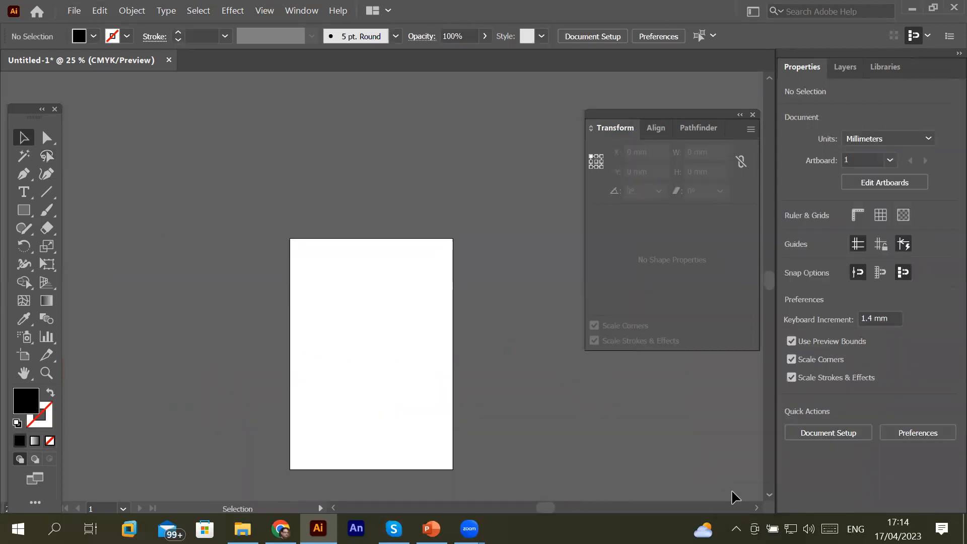
pyautogui.scroll(1, 314, 331)
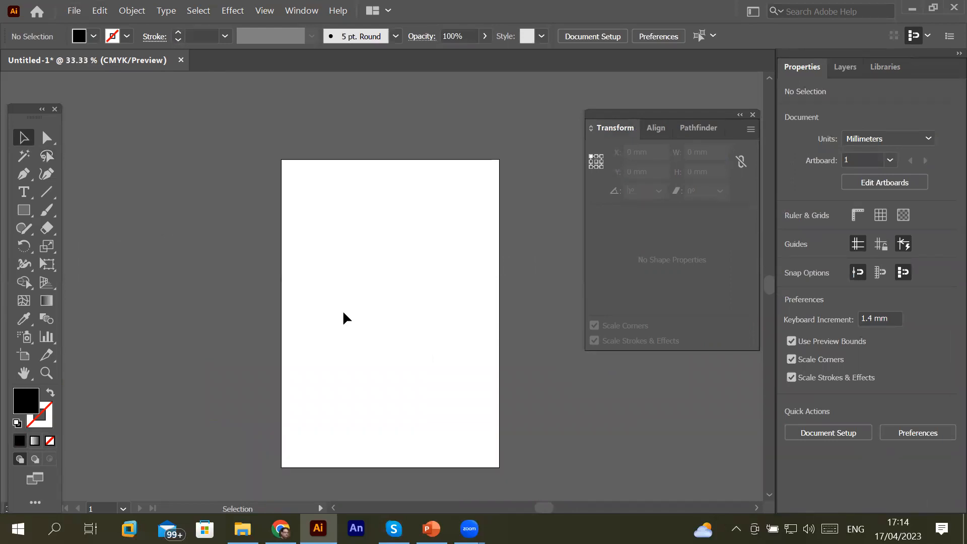
pyautogui.scroll(1, 347, 317)
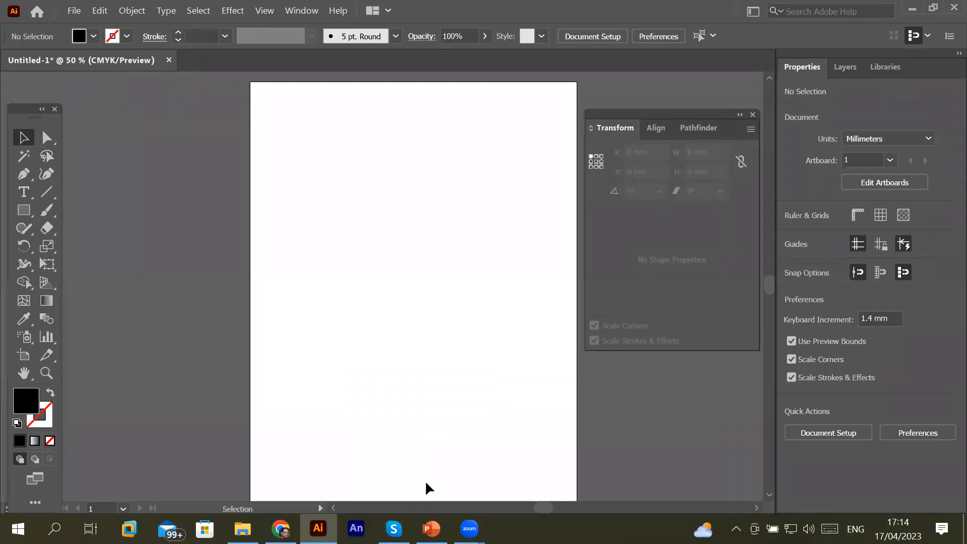
# - Switch to the PowerPoint presentation and look through the slides from Pathfinder Trim onward to the Curvature Tool
pyautogui.click(432, 529)
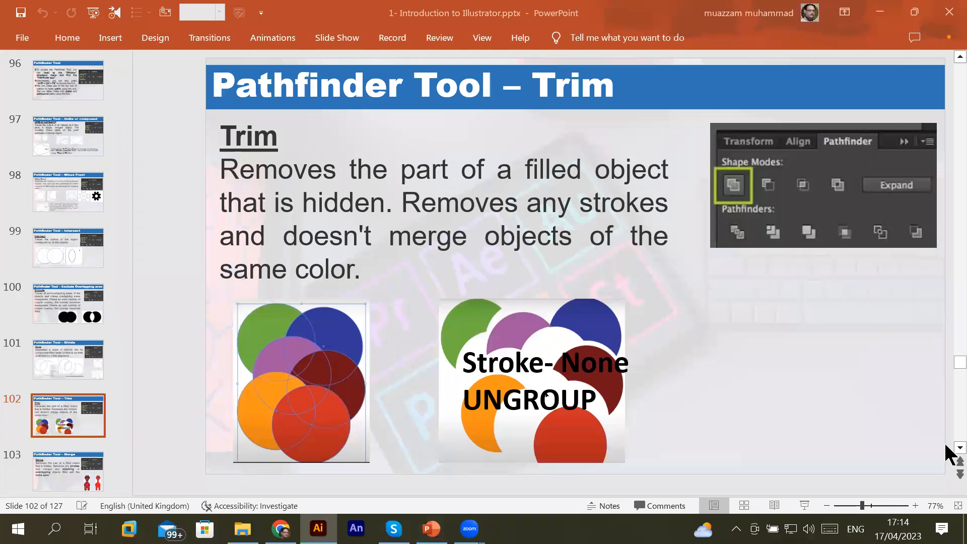
pyautogui.scroll(-1, 946, 452)
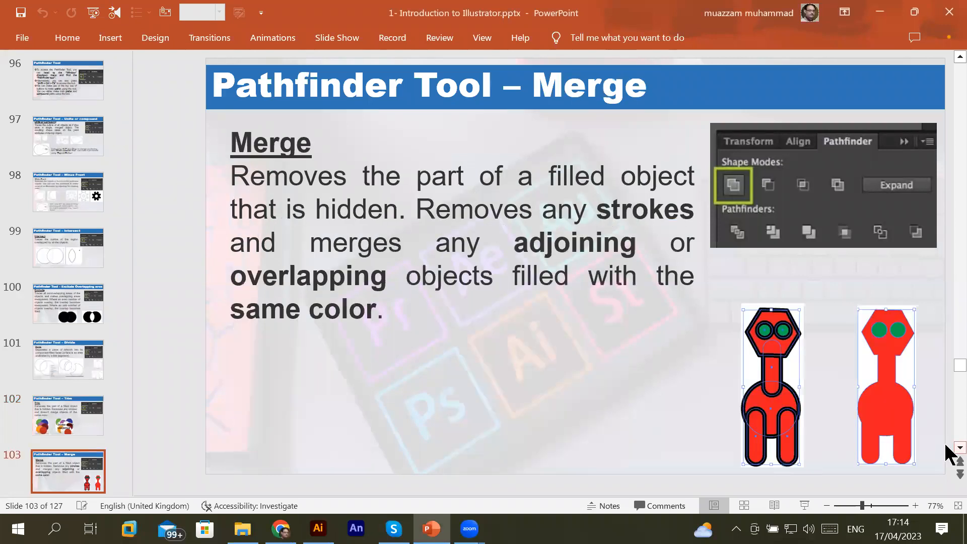
pyautogui.scroll(-1, 947, 452)
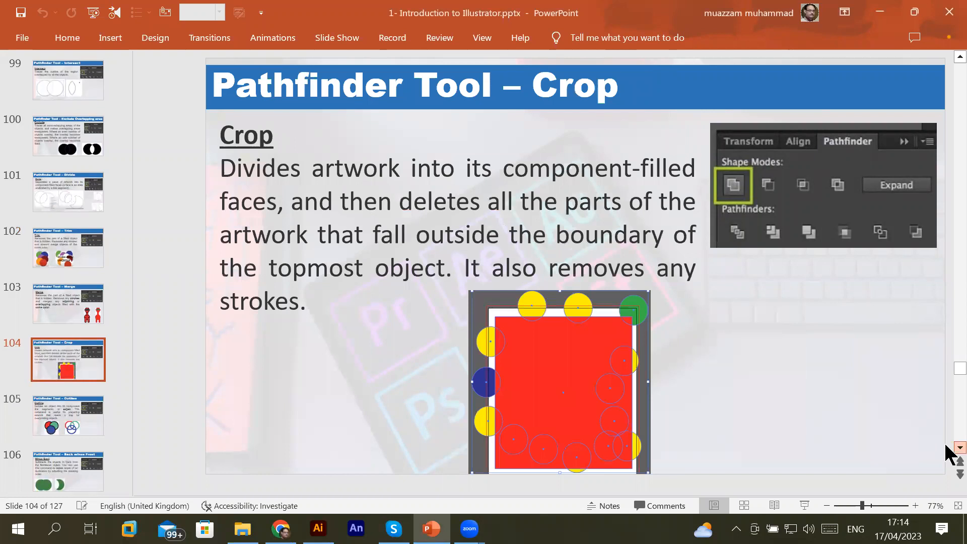
pyautogui.scroll(-2, 947, 452)
pyautogui.scroll(-1, 946, 452)
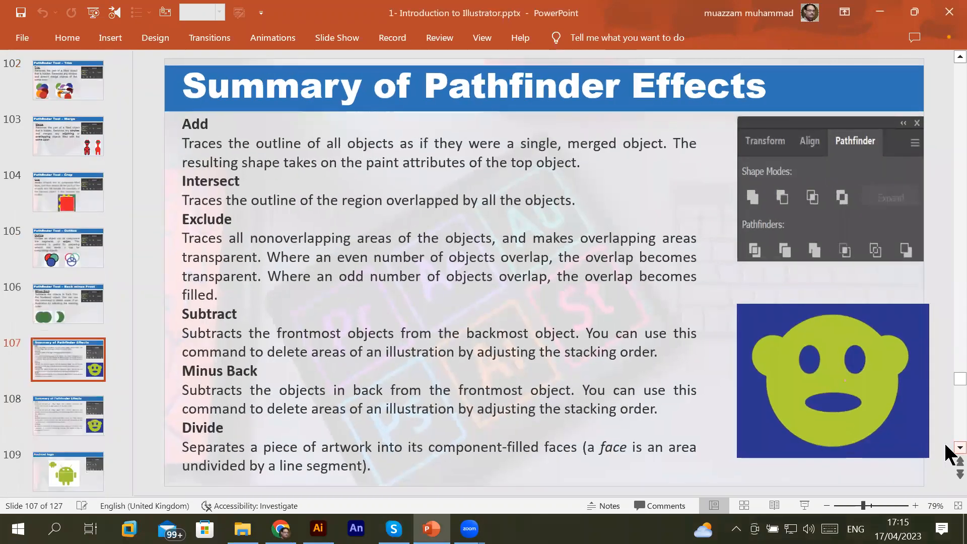
pyautogui.scroll(-3, 947, 452)
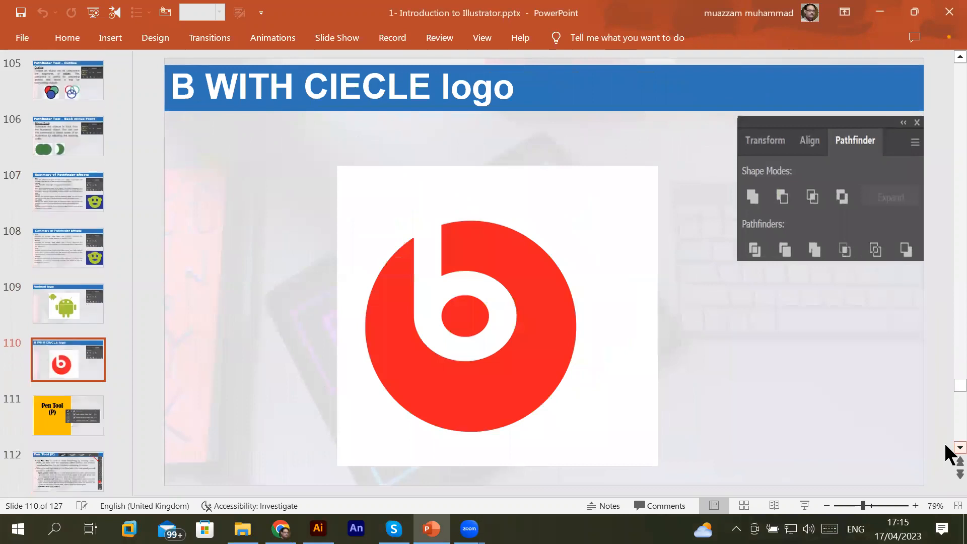
pyautogui.scroll(-1, 946, 452)
pyautogui.scroll(-3, 947, 452)
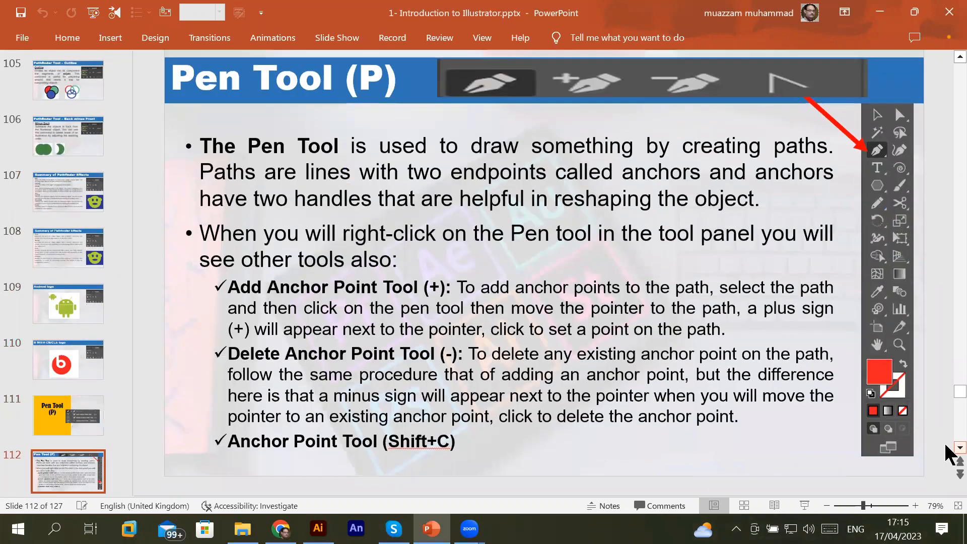
pyautogui.scroll(-1, 946, 452)
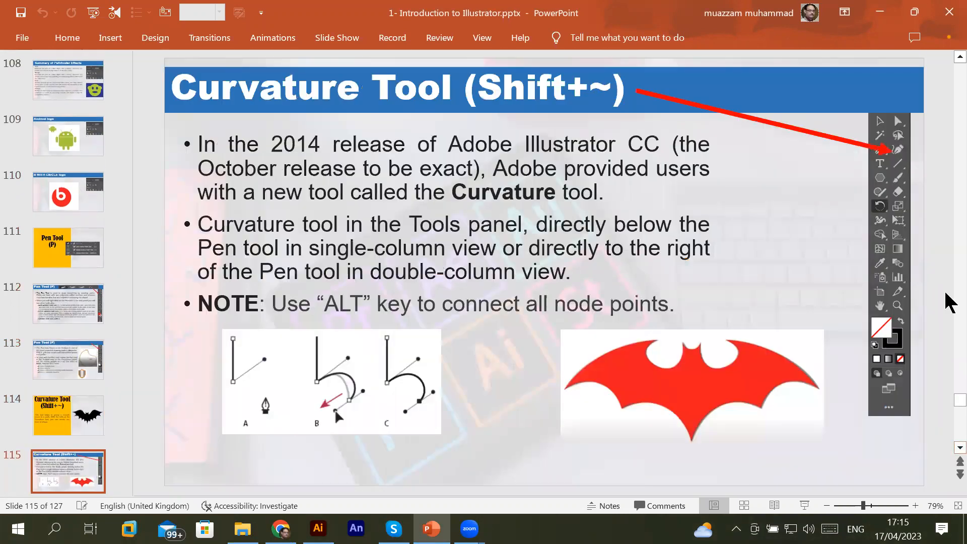
# - Go back through the slides to the Summary of Pathfinder Effects covering Trim, Merge, Crop and Outline
pyautogui.scroll(1, 950, 206)
pyautogui.scroll(4, 950, 207)
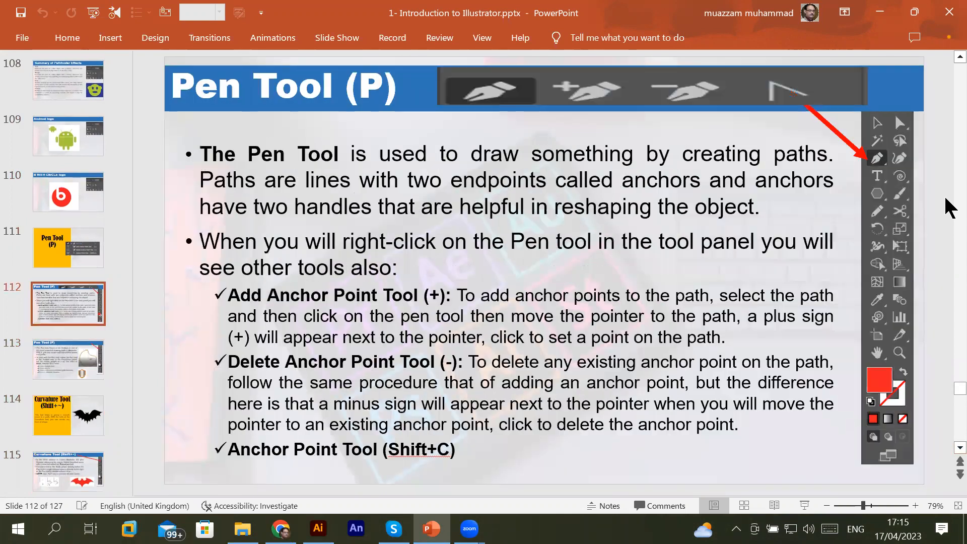
pyautogui.scroll(1, 950, 206)
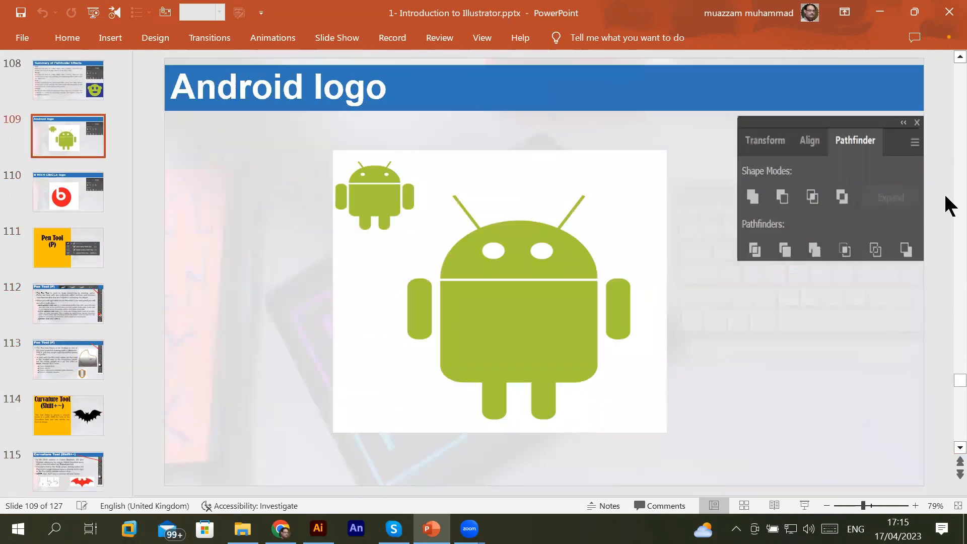
pyautogui.scroll(1, 950, 206)
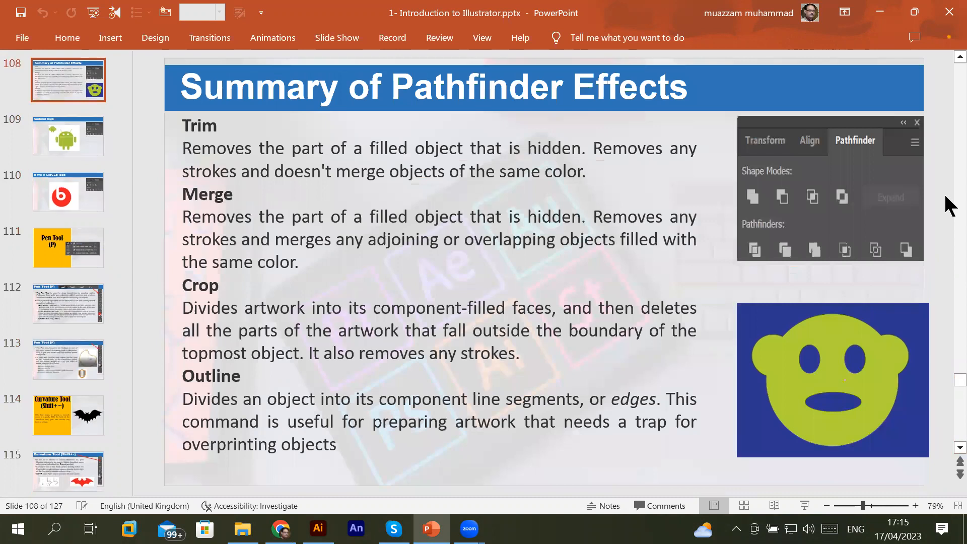
# - Go back through the slides past Pathfinder Outline to the Pathfinder Tool – Crop slide
pyautogui.scroll(2, 950, 207)
pyautogui.scroll(1, 949, 206)
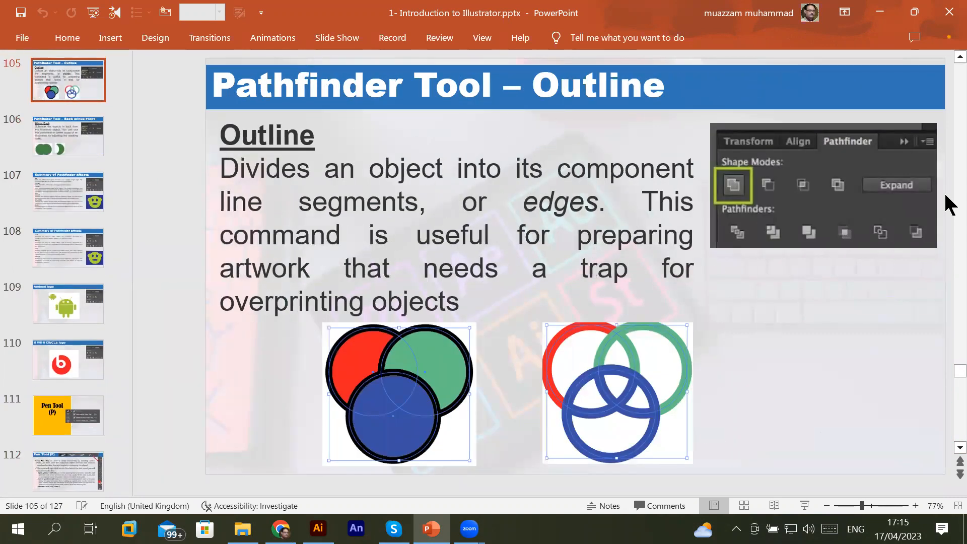
pyautogui.scroll(1, 950, 205)
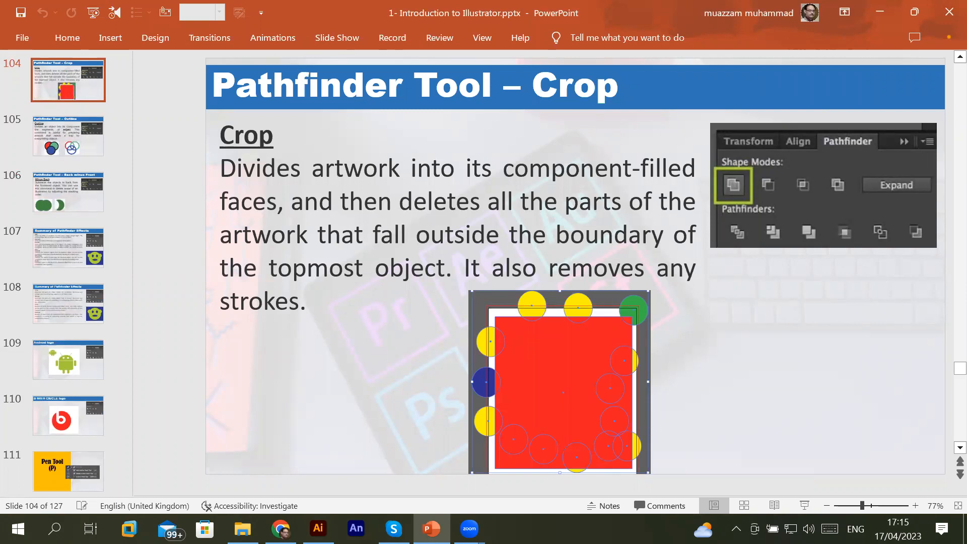
# - Switch to File Explorer and open 1- Introduction to CorelDraw.pptx from the CorelDraw folder inside _Graphics
pyautogui.moveTo(431, 528)
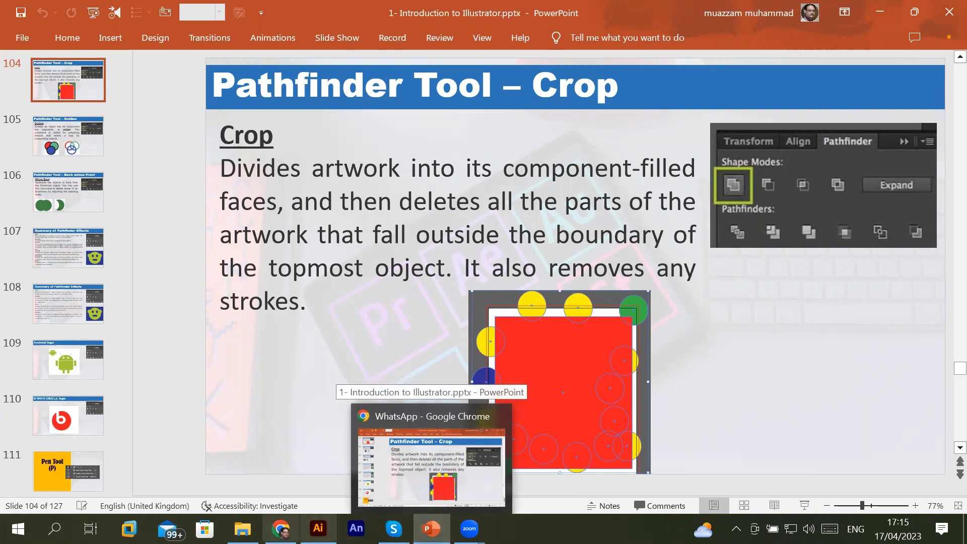
pyautogui.click(242, 529)
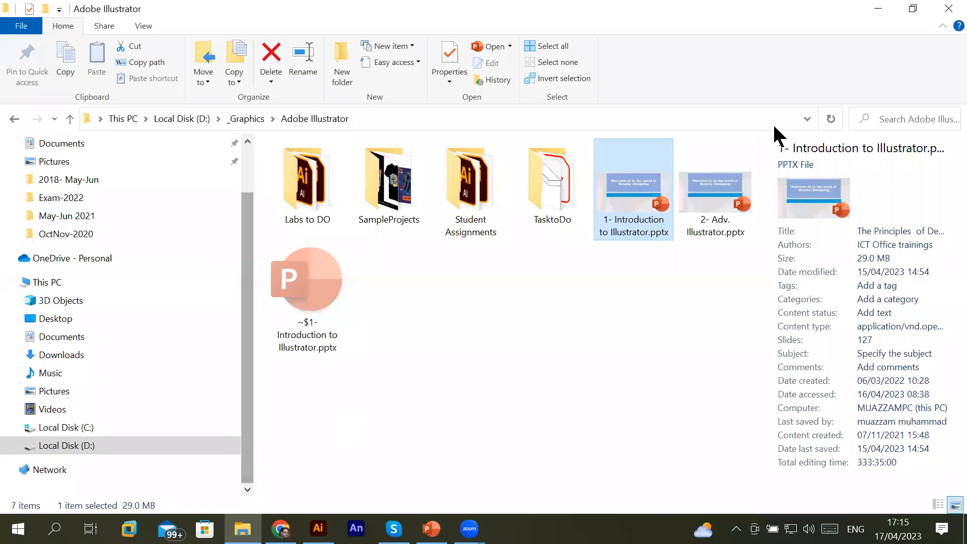
pyautogui.click(240, 121)
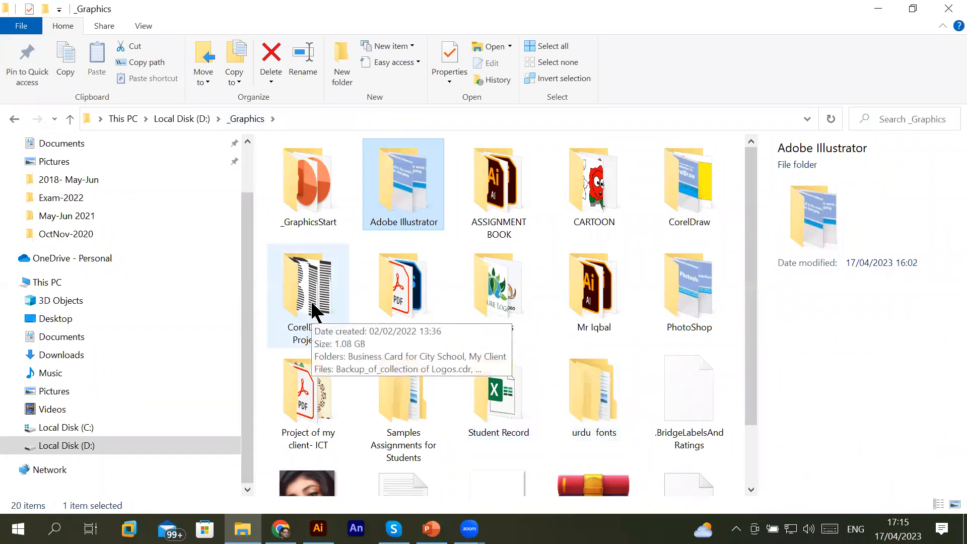
pyautogui.doubleClick(681, 207)
pyautogui.doubleClick(320, 183)
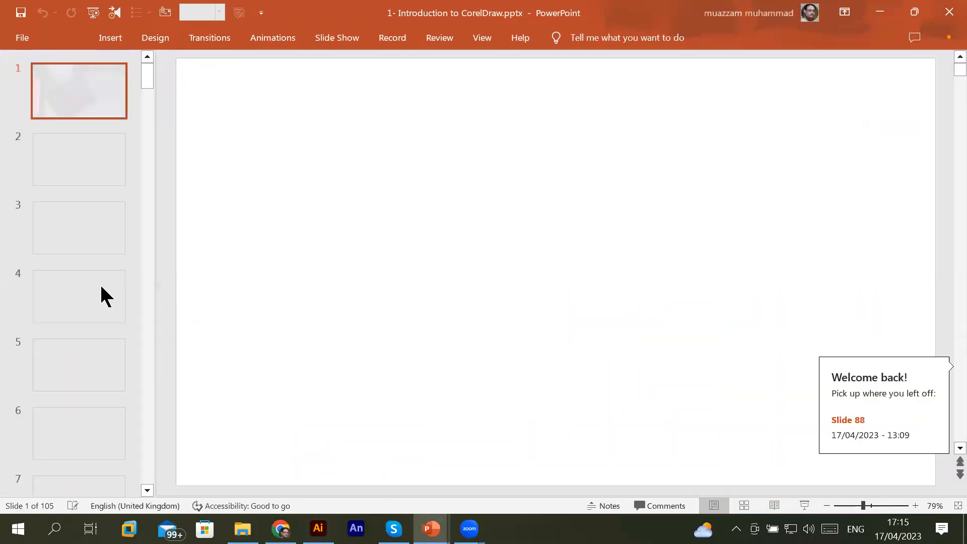
# - Look through the CorelDraw presentation from the CorelDraw Toolbox slides onward to the slide on cropping, splitting, and erasing objects
pyautogui.click(91, 309)
pyautogui.click(109, 355)
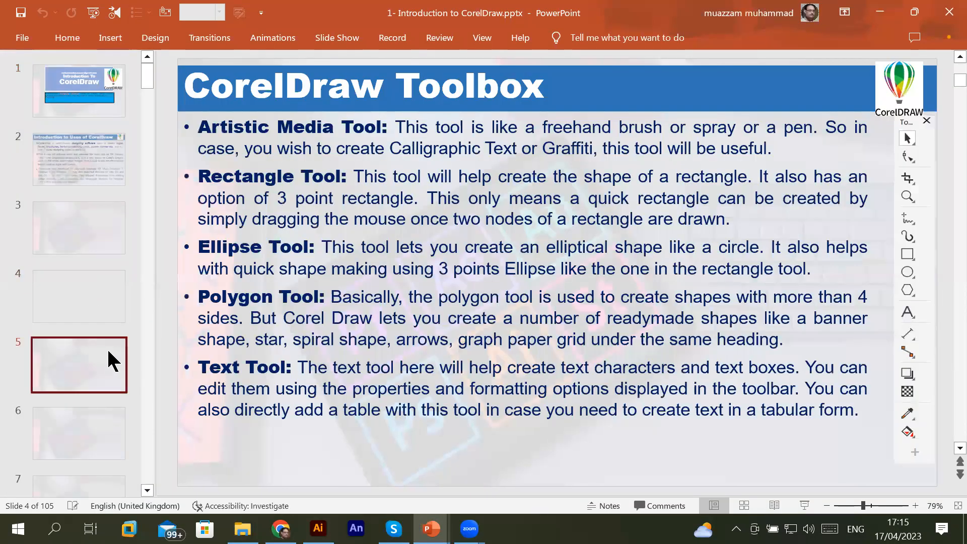
pyautogui.press('Down')
pyautogui.press('Down')
pyautogui.press('Down')
pyautogui.press('Down')
pyautogui.press('Down')
pyautogui.press('Down')
pyautogui.press('Down')
pyautogui.press('Down')
pyautogui.press('Down')
pyautogui.press('Down')
pyautogui.press('Down')
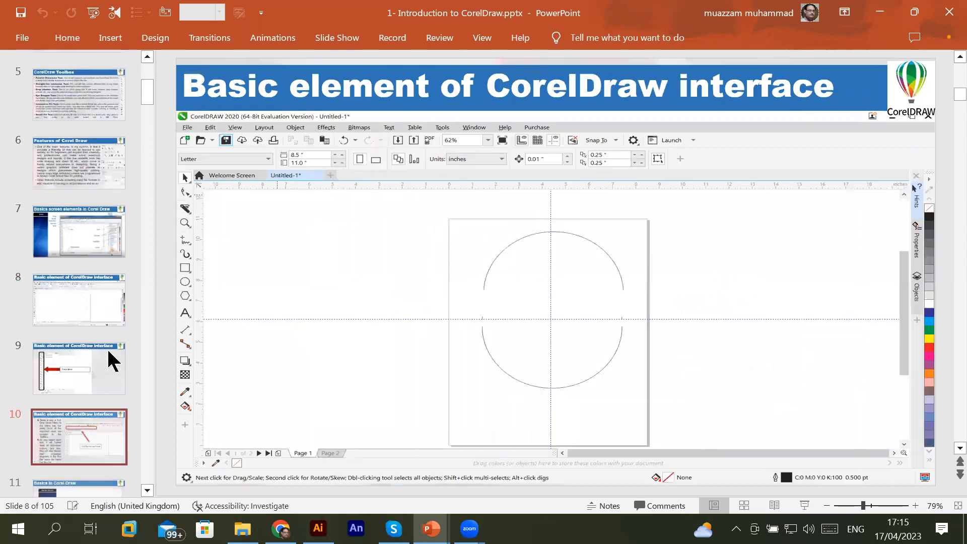
pyautogui.press('Down')
pyautogui.press('Down')
pyautogui.press('Down')
pyautogui.press('Down')
pyautogui.press('Down')
pyautogui.press('Down')
pyautogui.press('Down')
pyautogui.press('Down')
pyautogui.press('Down')
pyautogui.press('Down')
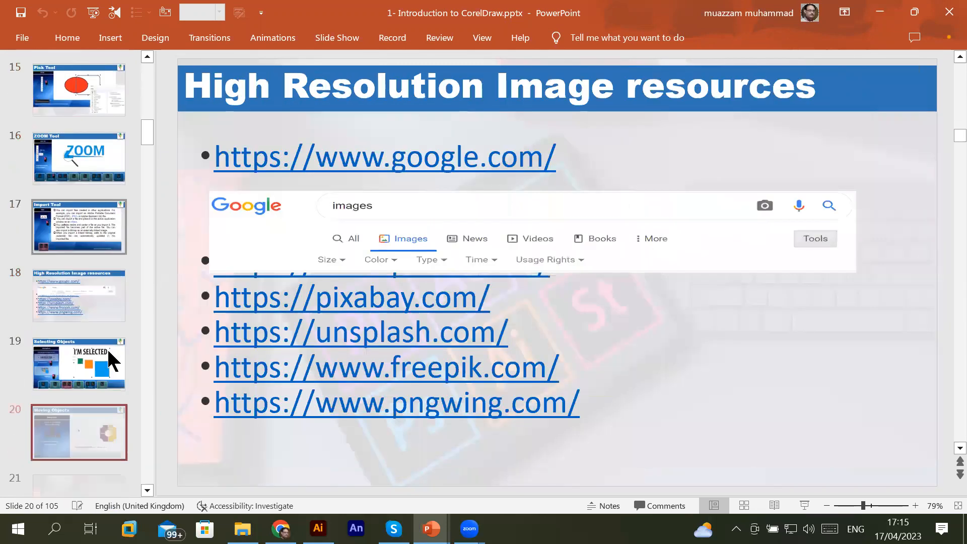
pyautogui.press('Down')
pyautogui.press('Down')
pyautogui.press('Down')
pyautogui.press('Down')
pyautogui.press('Down')
pyautogui.press('Down')
pyautogui.press('Down')
pyautogui.press('Down')
pyautogui.press('Down')
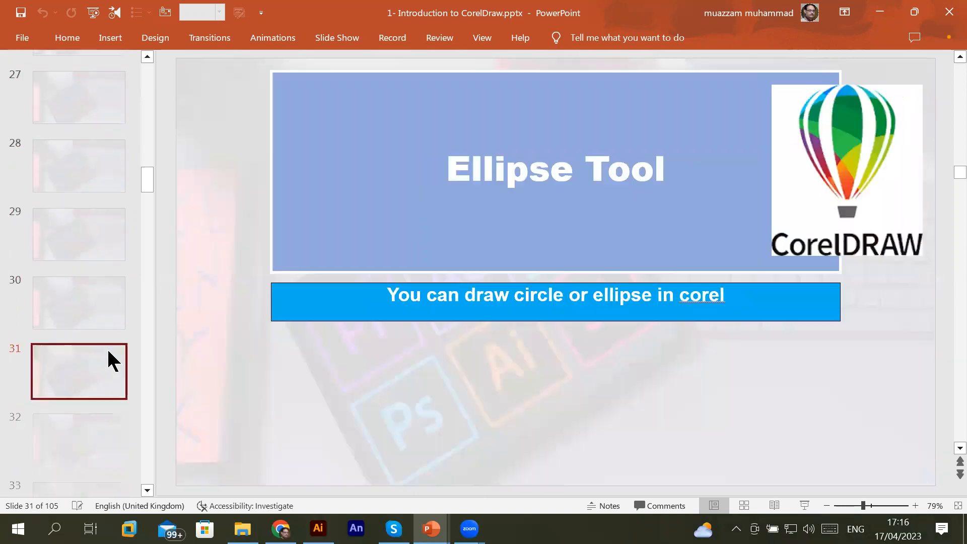
pyautogui.press('Down')
pyautogui.press('Down')
pyautogui.press('Down')
pyautogui.press('Down')
pyautogui.press('Down')
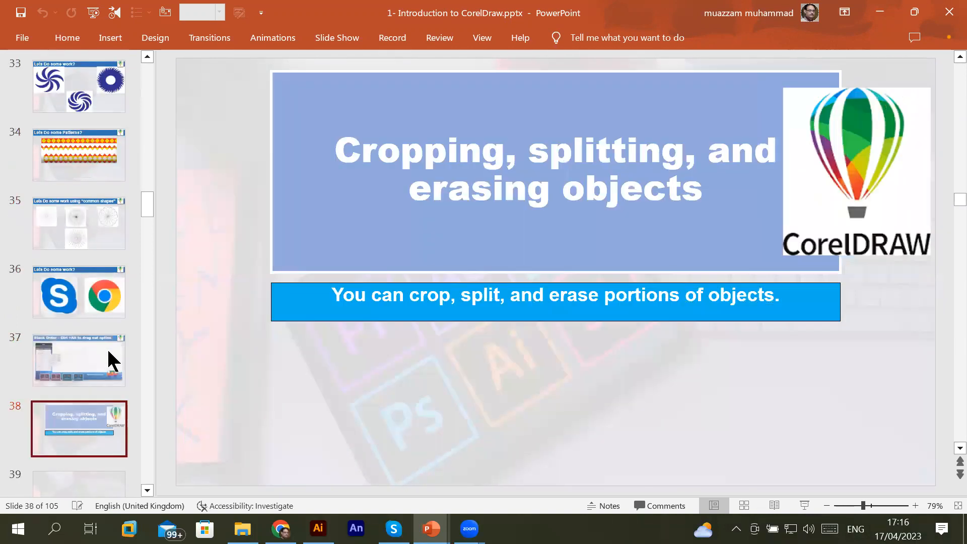